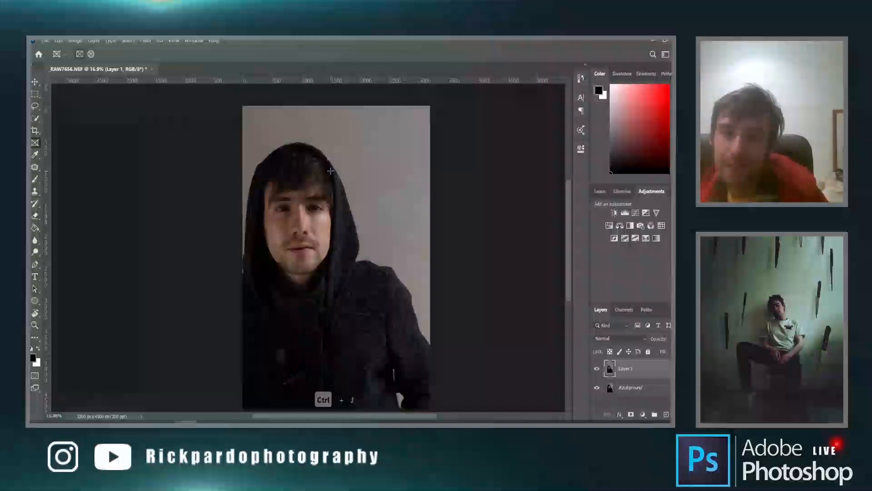
Select the hooded man, including his hoodie and face, with the Quick Selection tool on Layer 1.
scroll(354, 209, down, 1)
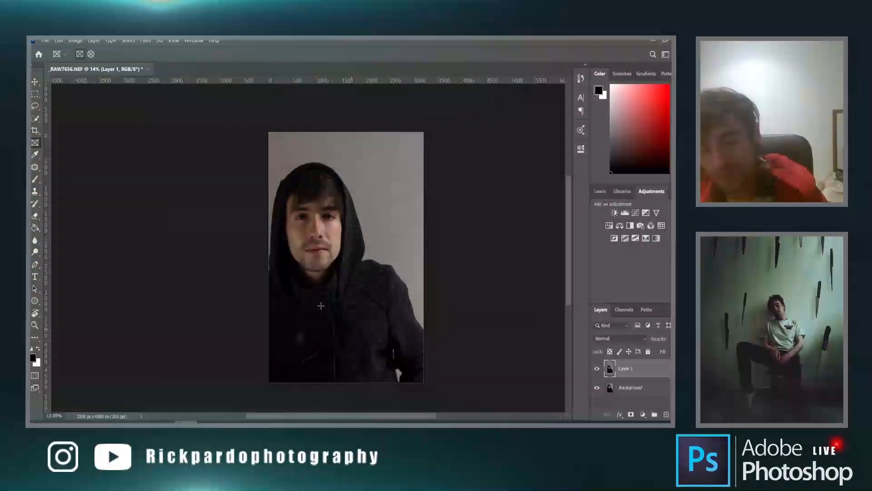
scroll(311, 260, up, 2)
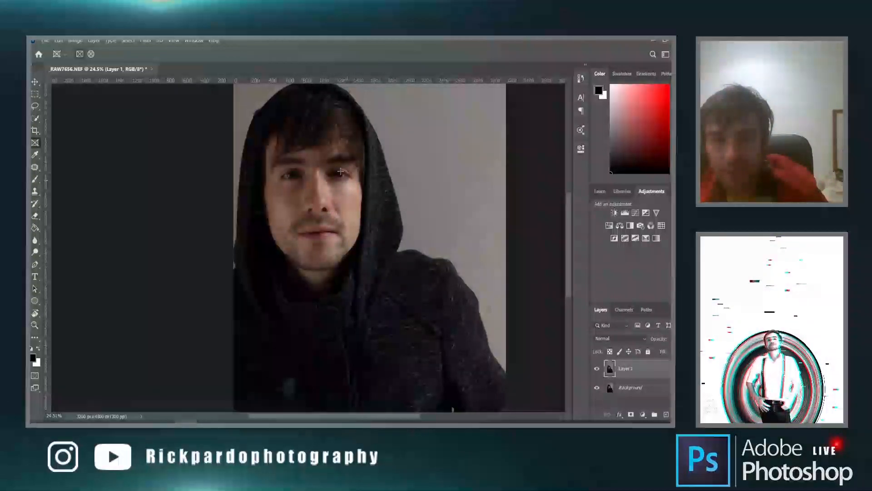
scroll(337, 194, down, 5)
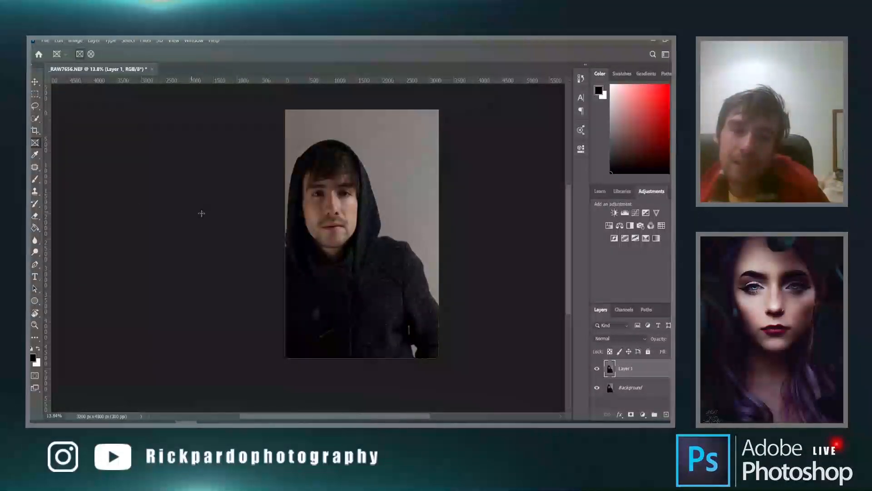
key(w)
drag(328, 187, 322, 187)
mouse_move(326, 156)
mouse_down()
mouse_move(351, 169)
mouse_move(372, 259)
mouse_move(390, 265)
mouse_move(390, 252)
mouse_move(427, 327)
mouse_up()
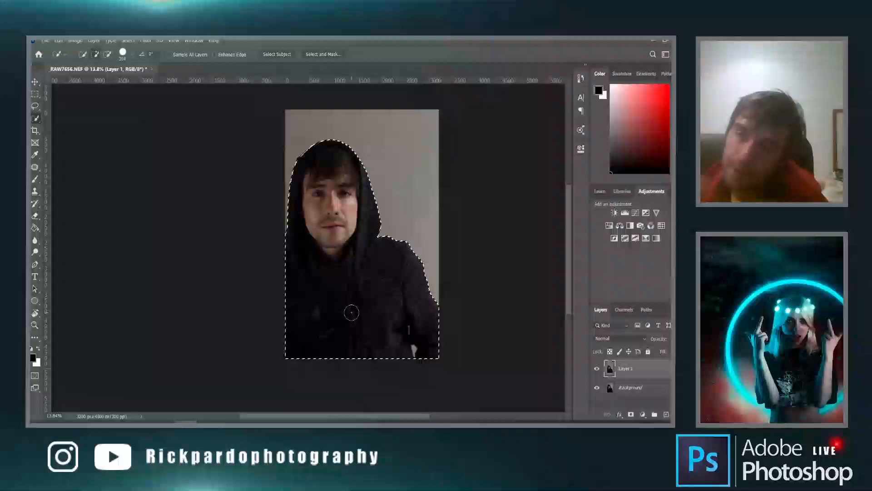
Copy the selected man to a new layer and hide Layer 1 and the Background.
key(ctrl+j)
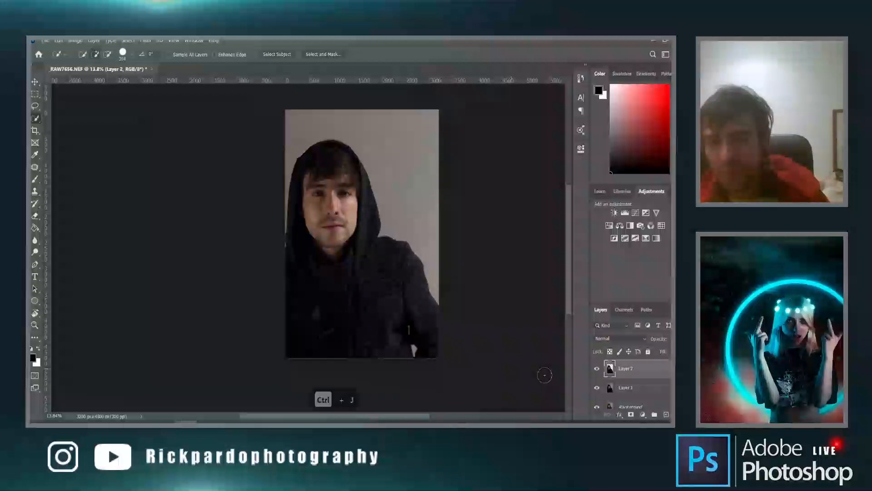
click(597, 388)
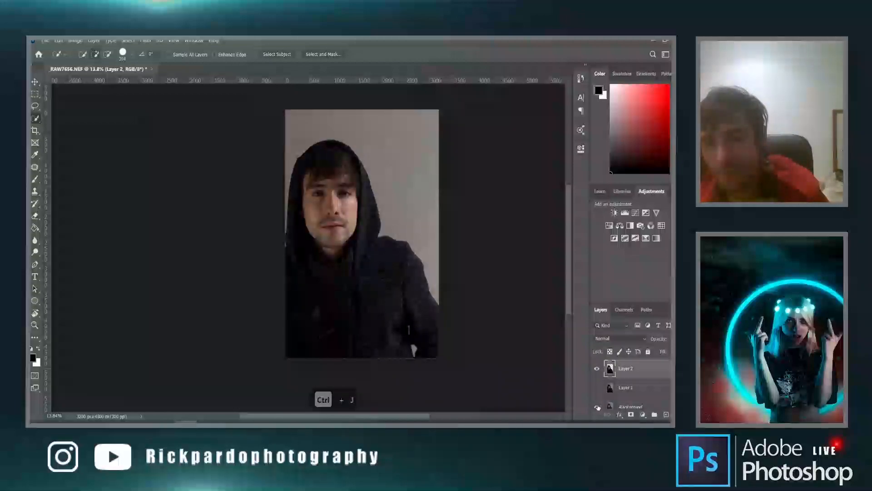
click(597, 406)
Select the two leftover wall patches between the sleeve and torso with the Magic Wand and delete them.
key(w)
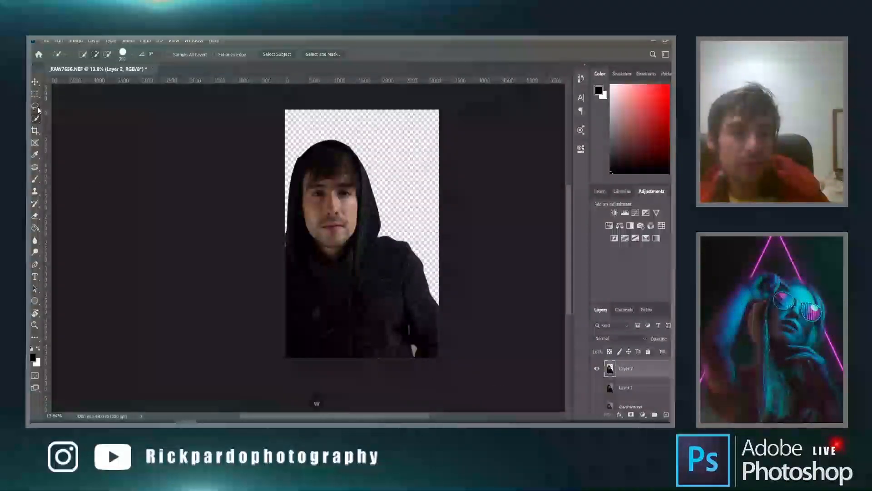
right_click(35, 118)
click(68, 139)
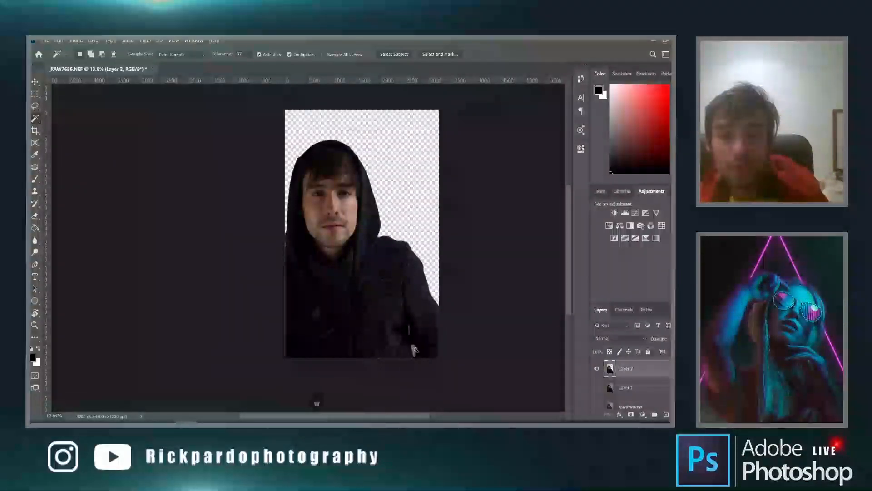
scroll(414, 350, up, 5)
click(414, 351)
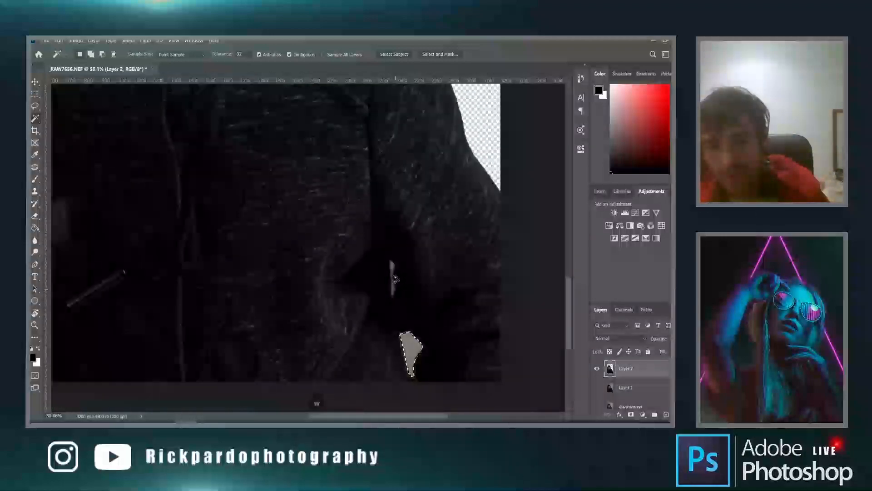
shift+click(392, 268)
shift+click(394, 290)
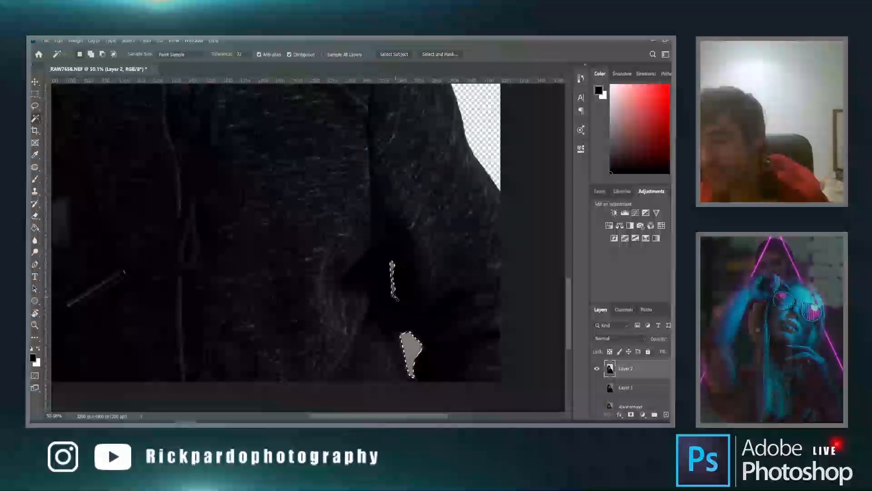
key(Delete)
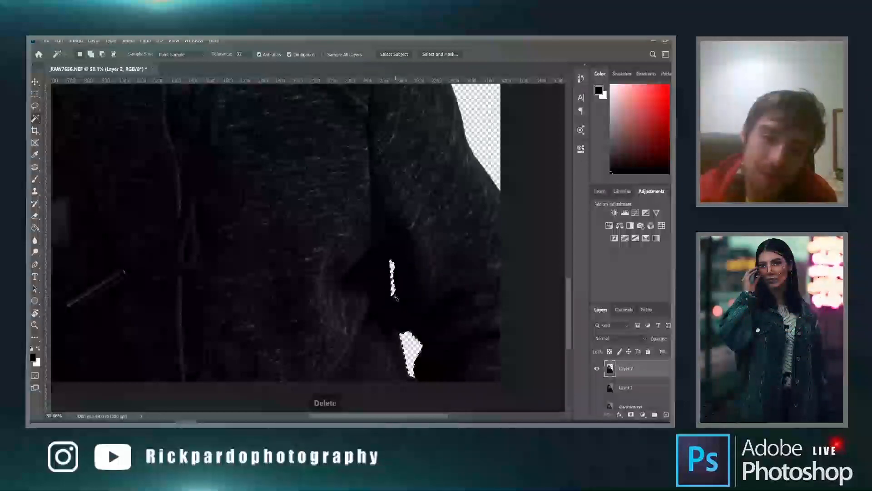
Delete the leftover background sliver between the hood's outer edge and the canvas border, and clear the selection.
key(ctrl+0)
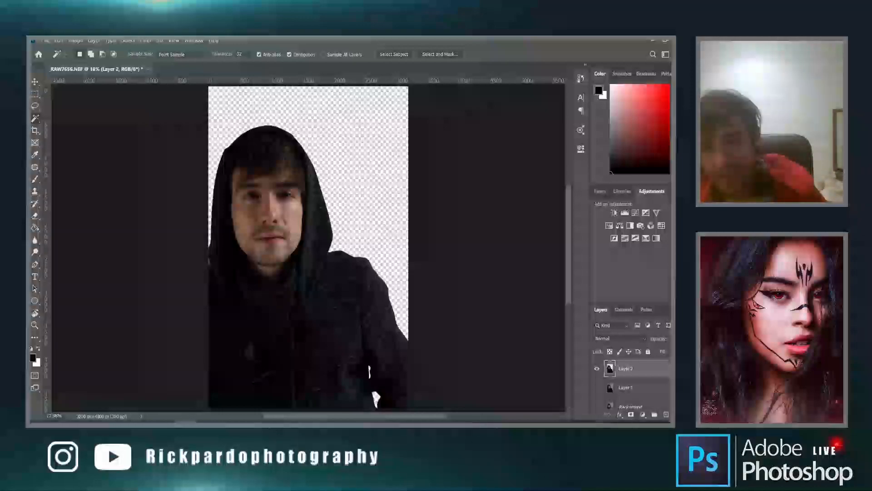
scroll(250, 248, down, 2)
scroll(203, 260, up, 8)
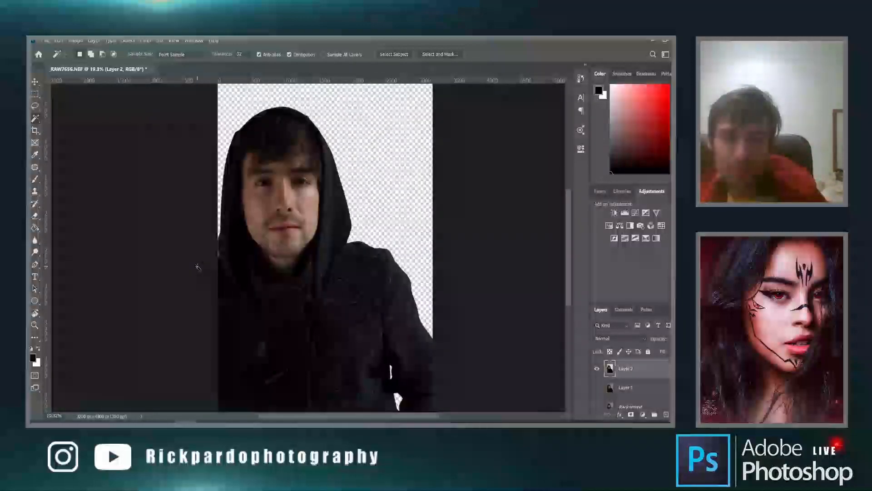
scroll(256, 213, up, 4)
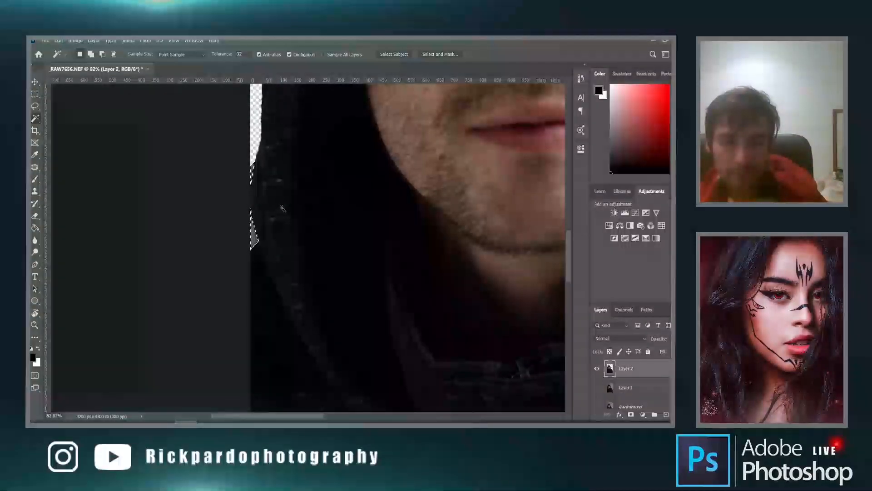
key(Delete)
key(ctrl+d)
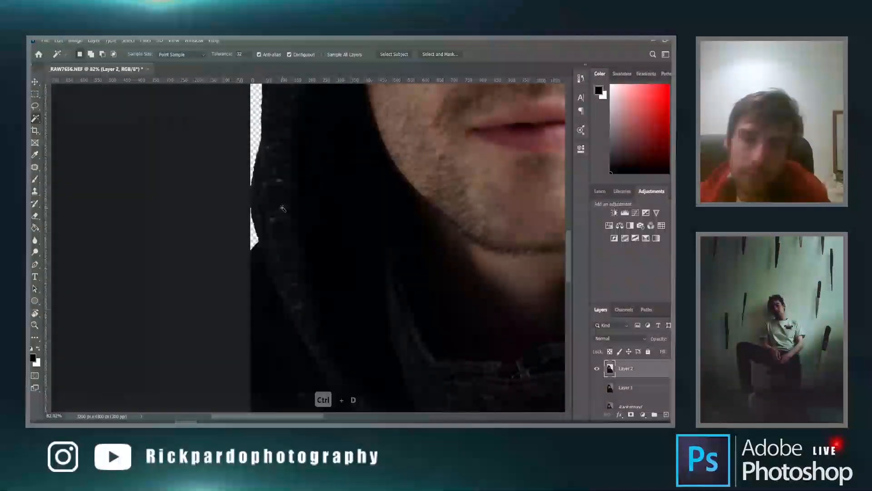
Flip the cut-out man horizontally with Free Transform and apply the transformation.
scroll(318, 195, down, 3)
key(ctrl+0)
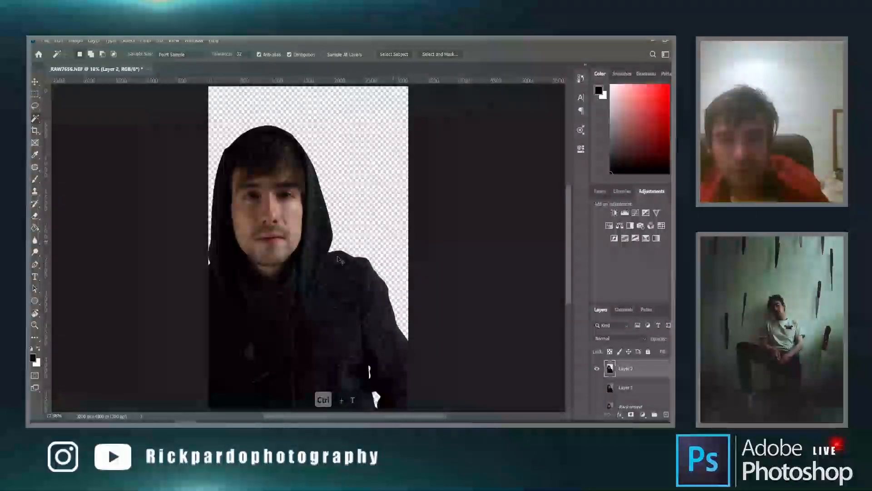
key(ctrl+t)
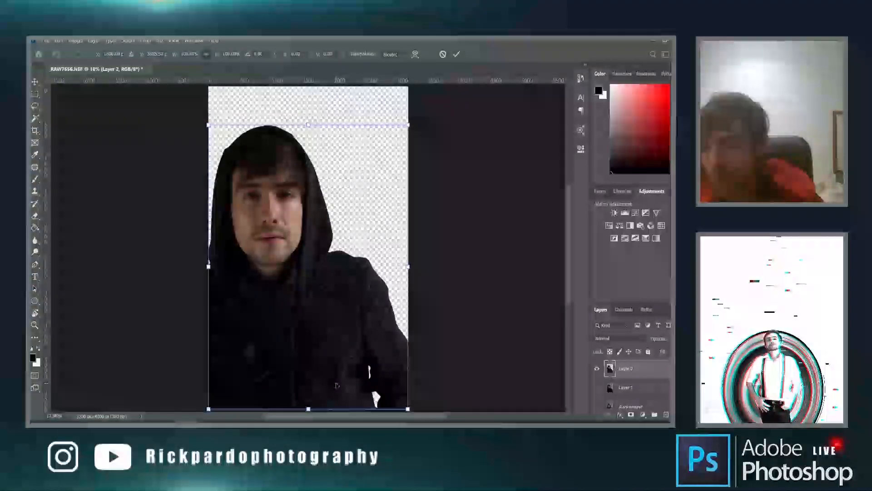
right_click(331, 146)
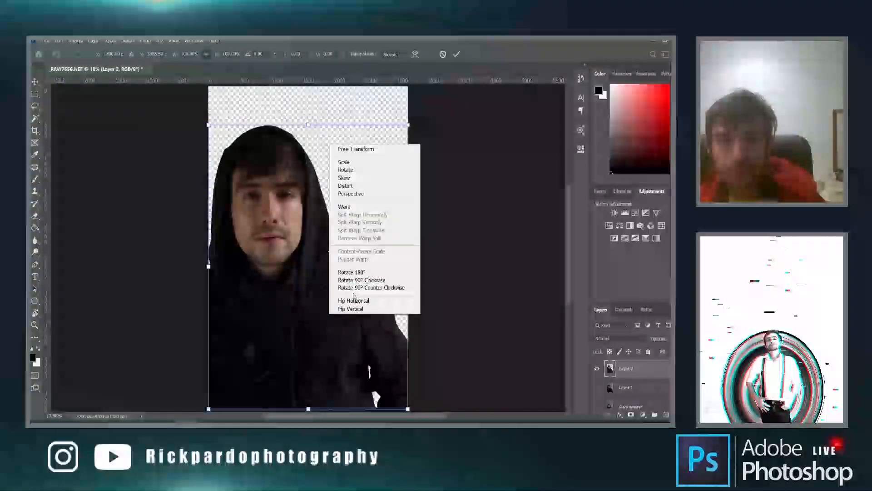
click(376, 309)
key(ctrl+z)
right_click(376, 309)
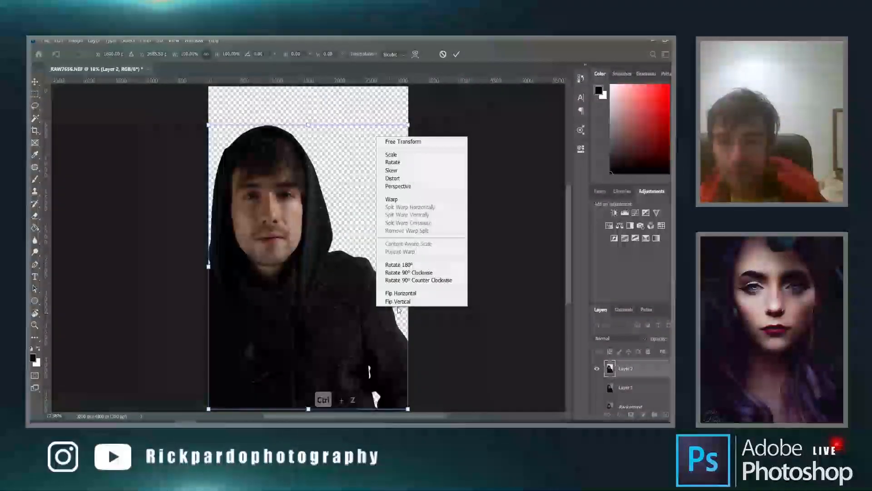
click(397, 296)
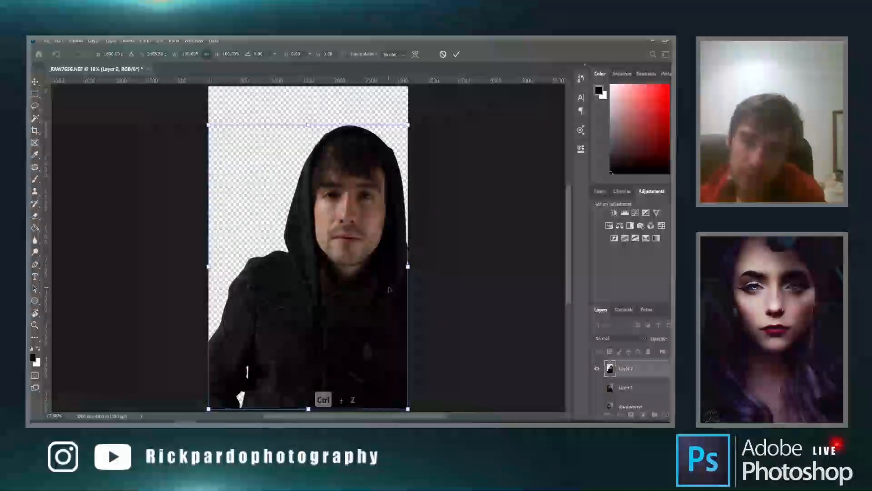
key(ctrl+d)
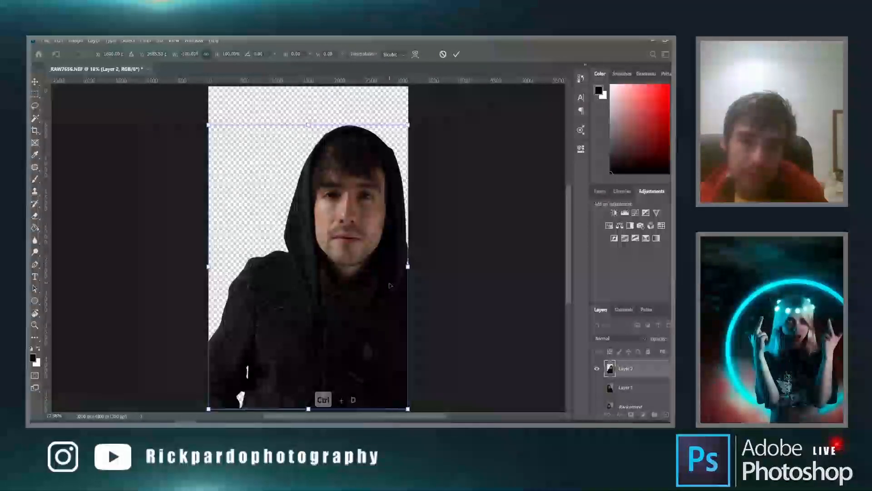
key(Return)
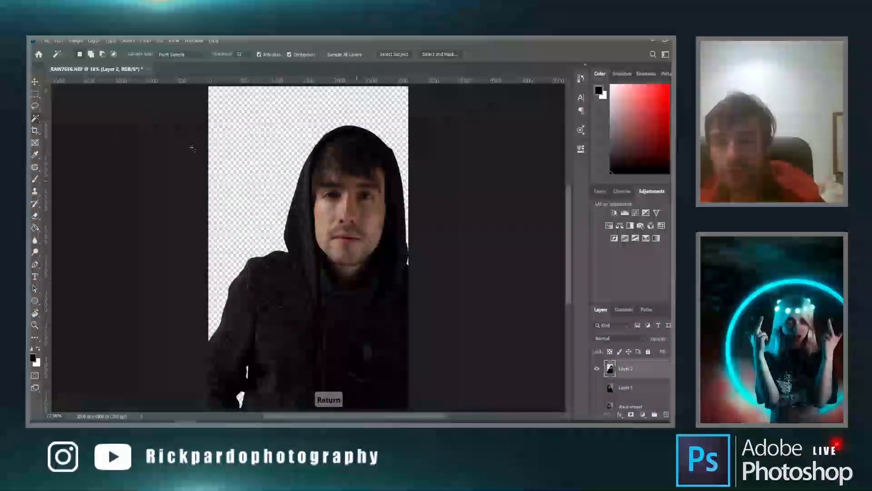
Add a new empty layer between the cut-out man and Layer 1.
click(35, 82)
scroll(314, 222, down, 1)
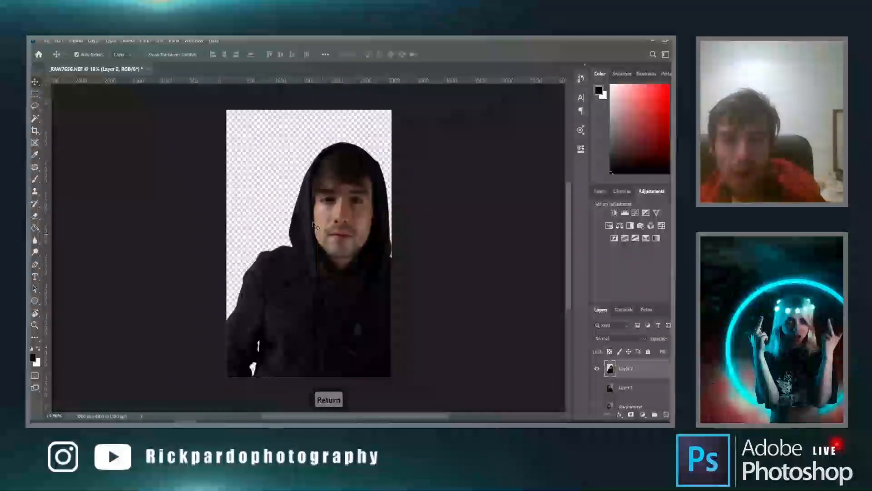
scroll(293, 228, up, 2)
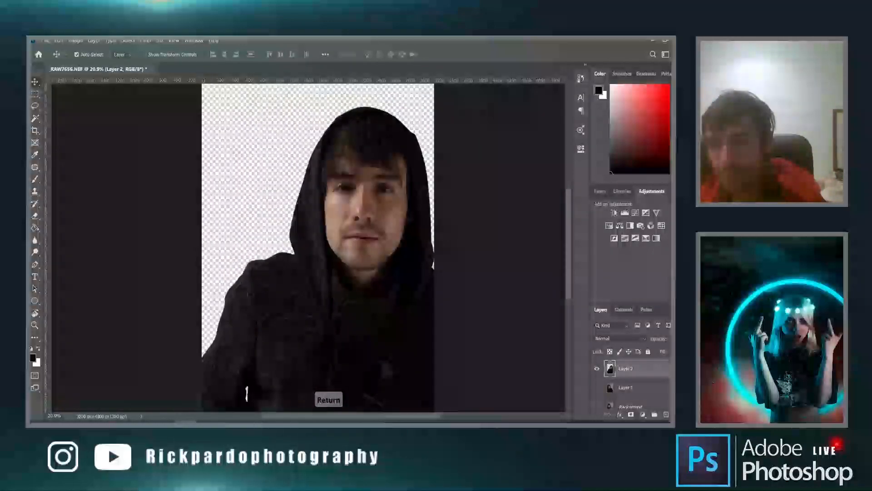
click(658, 387)
click(666, 415)
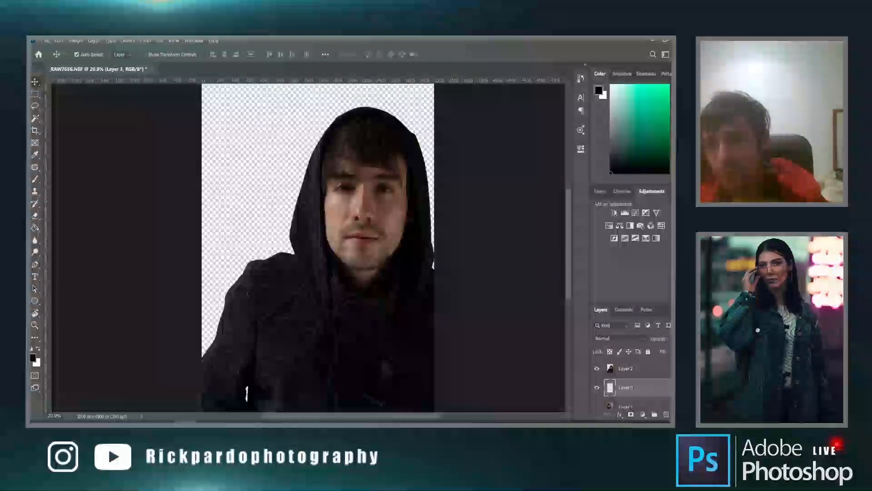
Set the foreground colour to dark teal and accept a custom black-to-dark-blue gradient for the Gradient tool.
click(660, 145)
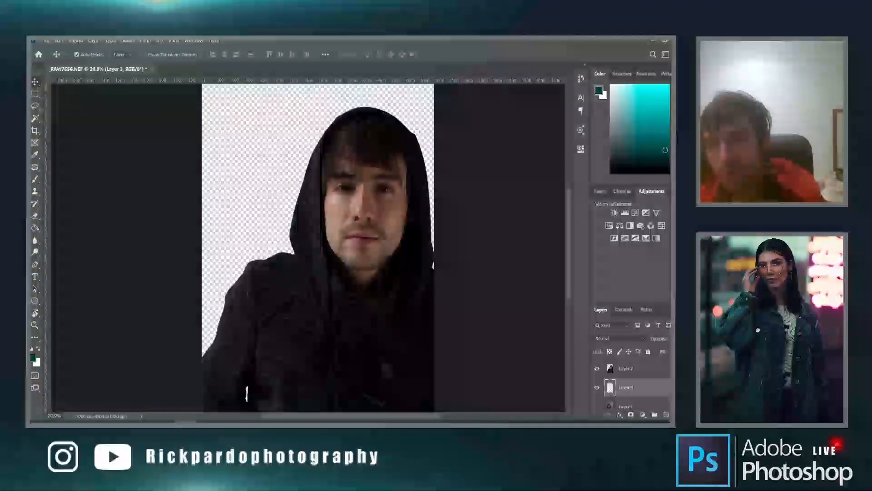
click(657, 152)
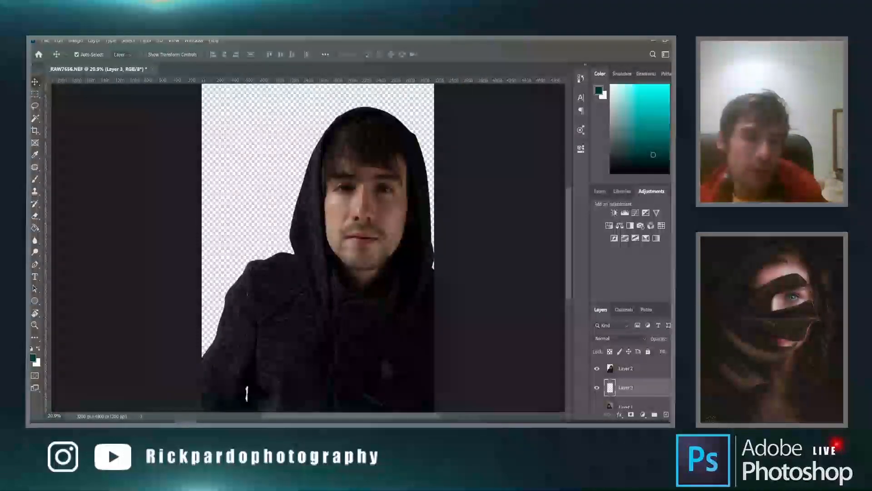
right_click(34, 231)
click(78, 226)
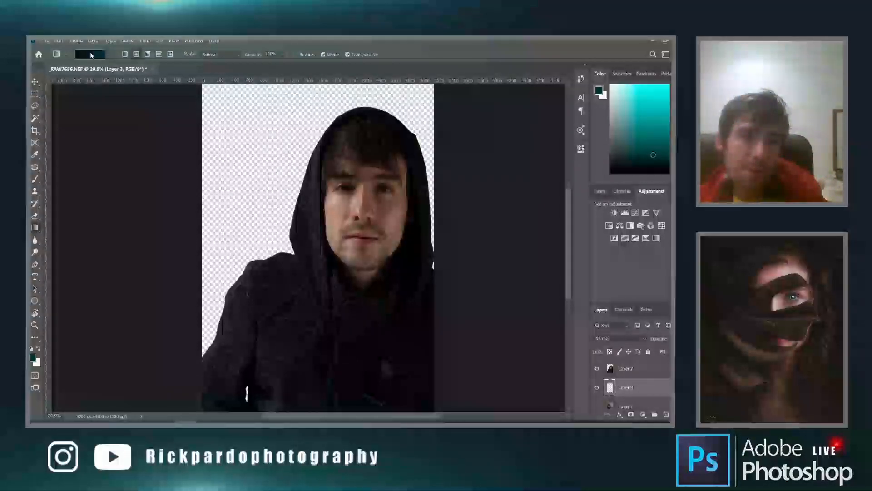
click(90, 55)
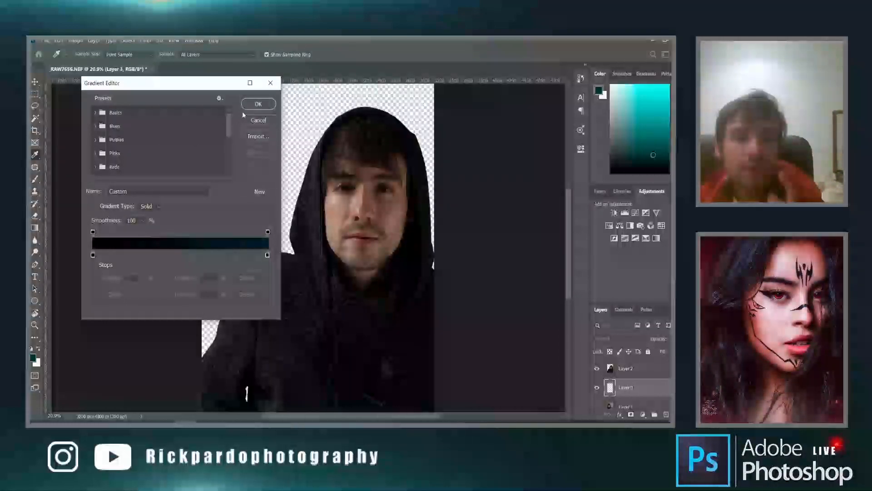
click(258, 104)
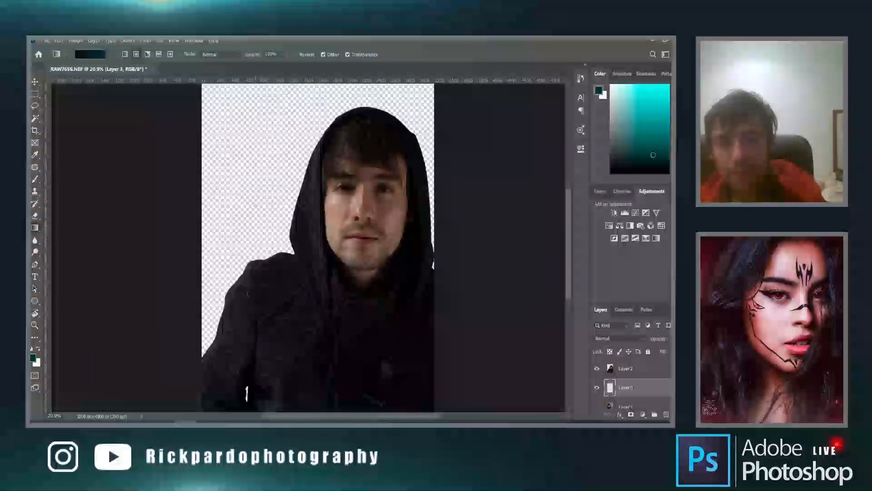
Try a black-to-dark-blue gradient on the new layer behind the man and undo it.
drag(264, 223, 285, 255)
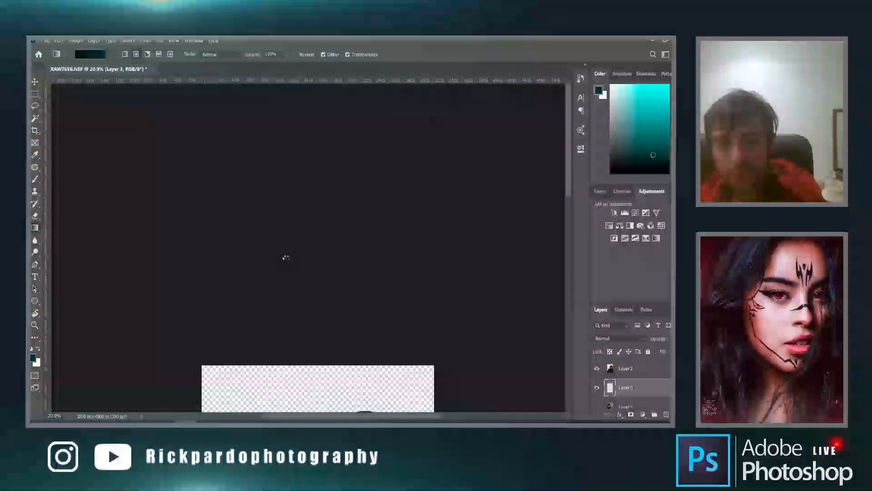
scroll(285, 255, down, 1)
scroll(283, 373, down, 2)
drag(571, 211, 573, 273)
scroll(328, 291, up, 5)
scroll(313, 219, down, 1)
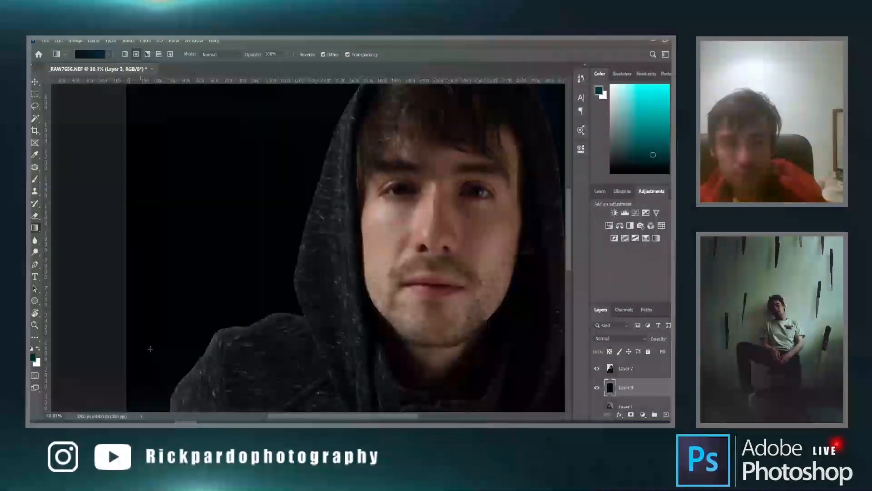
scroll(421, 194, down, 1)
scroll(421, 194, up, 5)
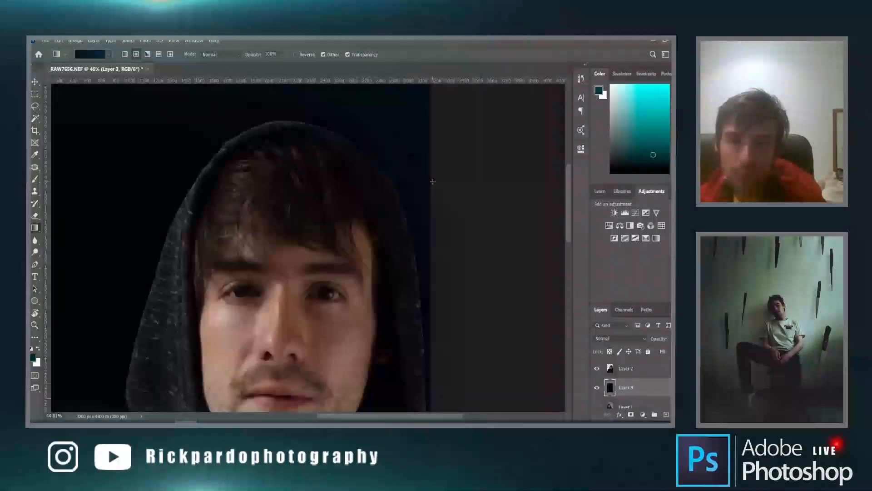
scroll(435, 220, down, 6)
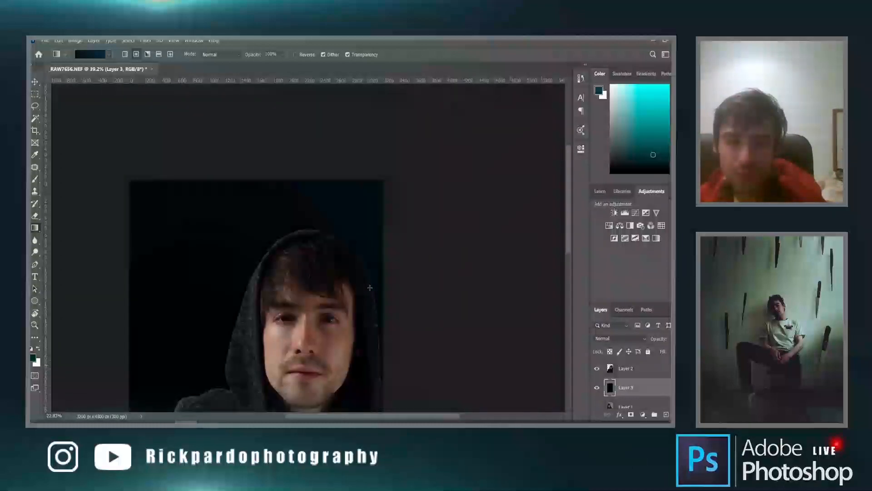
key(ctrl+F11)
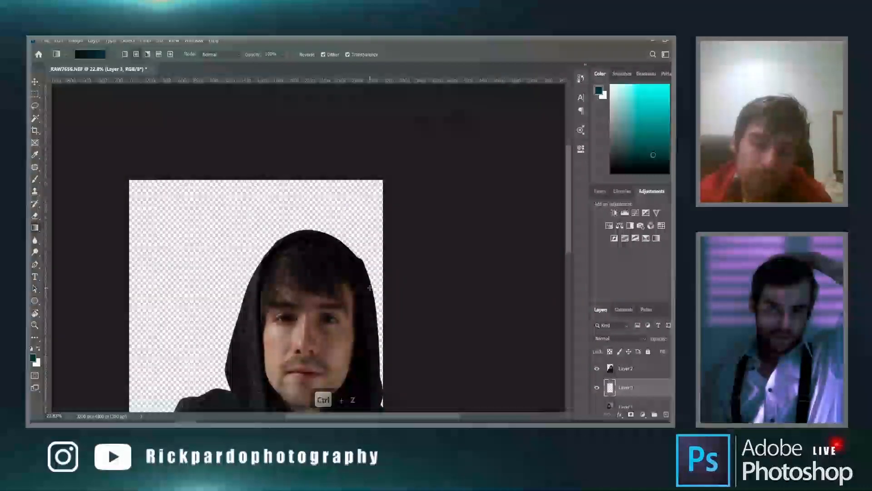
Try several short vertical black-to-dark-blue gradients on the layer behind the man, undoing each one.
key(ctrl+0)
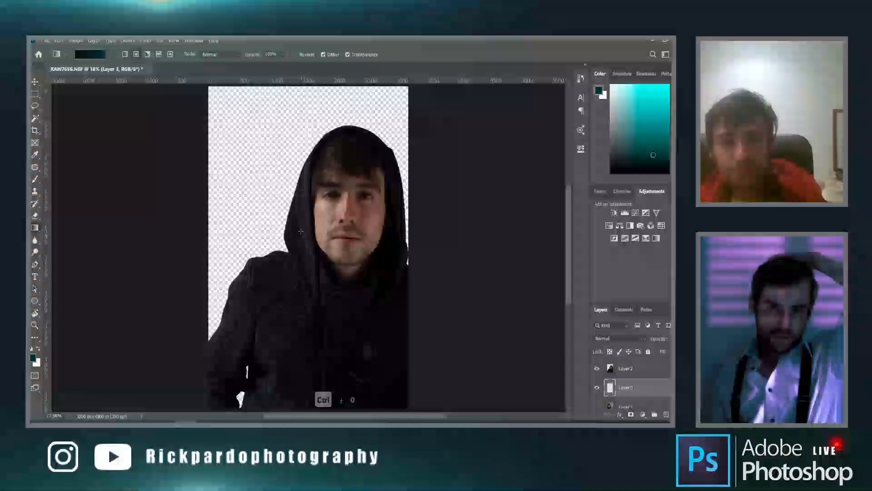
drag(272, 217, 271, 268)
key(ctrl+z)
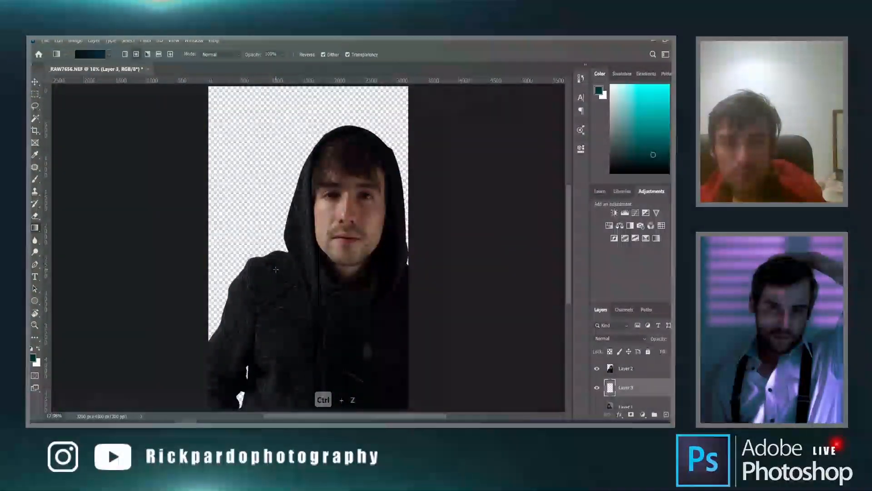
drag(269, 214, 271, 275)
key(ctrl+z)
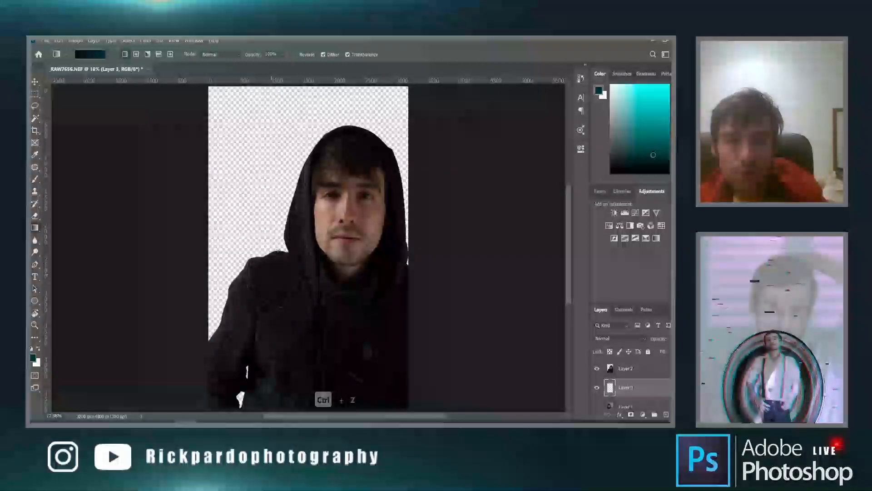
drag(278, 131, 278, 240)
key(ctrl+z)
mouse_move(274, 323)
mouse_down()
mouse_move(273, 132)
mouse_move(277, 336)
mouse_move(267, 329)
mouse_up()
key(ctrl+z)
key(ctrl+z)
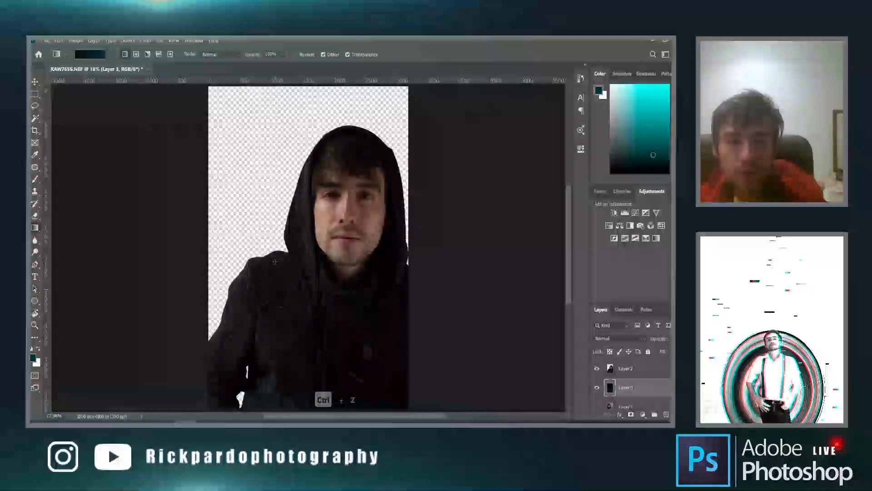
Fill the layer behind the man with a long vertical gradient from black down to dark blue and check the whole composition.
drag(272, 160, 272, 370)
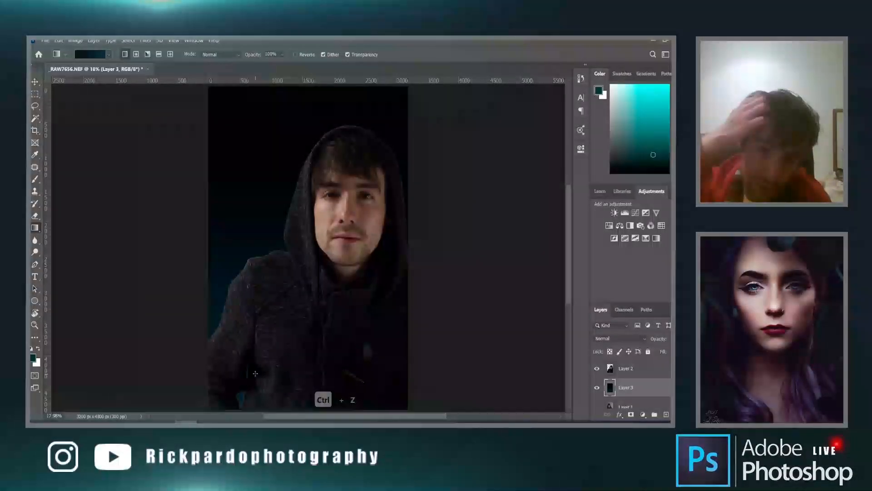
key(z)
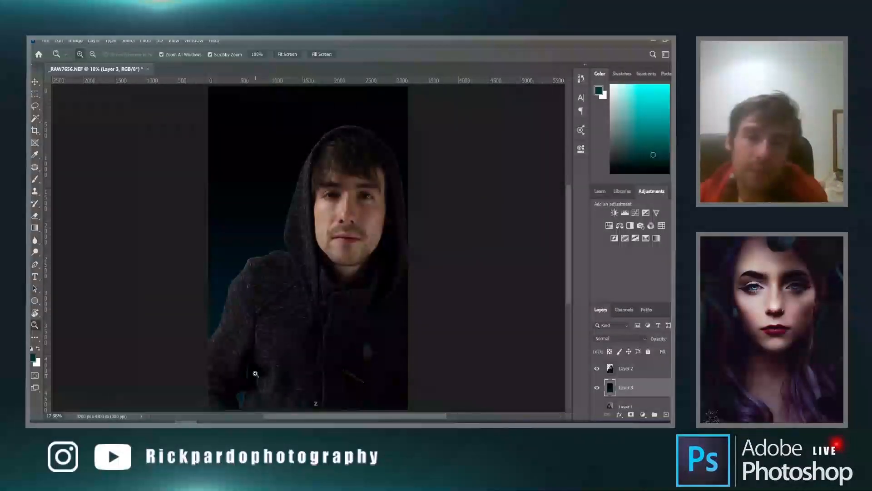
drag(315, 249, 279, 250)
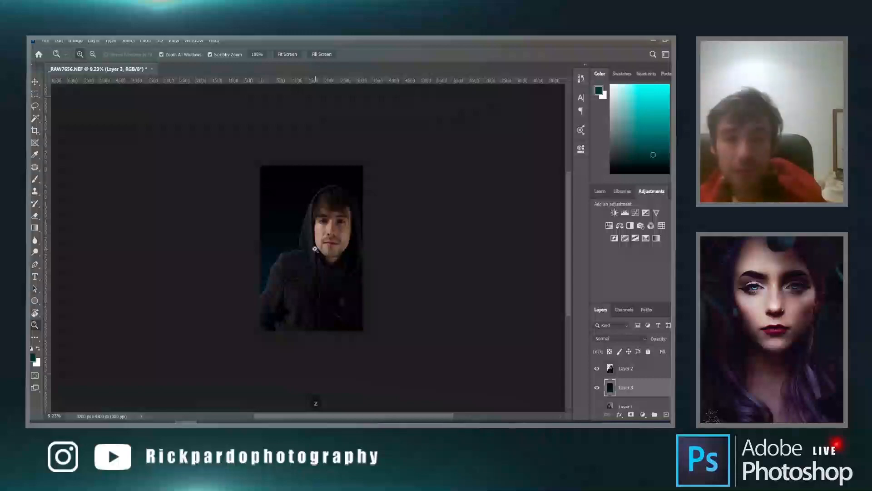
click(293, 238)
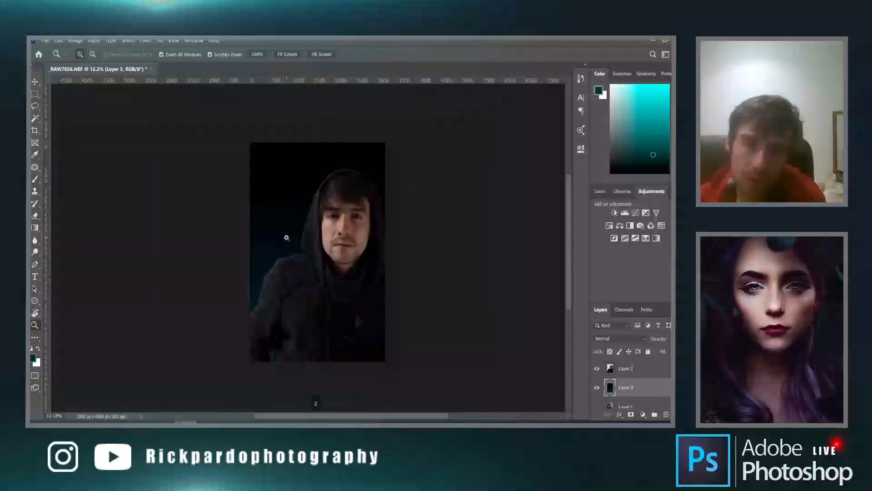
Select the cut-out man's layer and examine his skin, facial shadows and lighting both close up and in the full portrait.
click(654, 368)
scroll(449, 214, up, 5)
scroll(264, 234, up, 15)
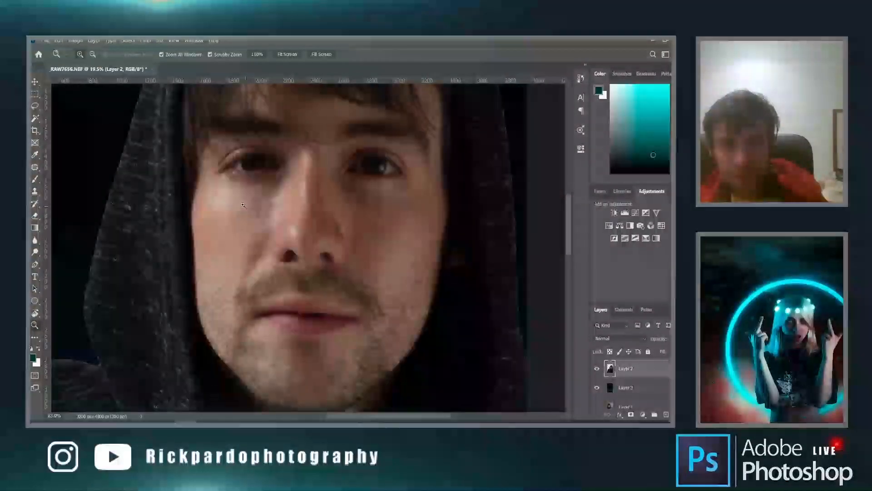
scroll(231, 220, up, 1)
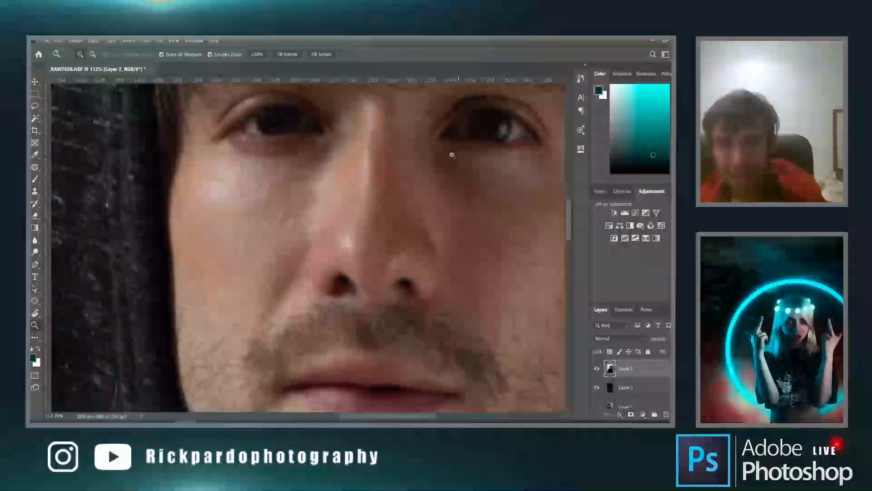
scroll(325, 204, up, 3)
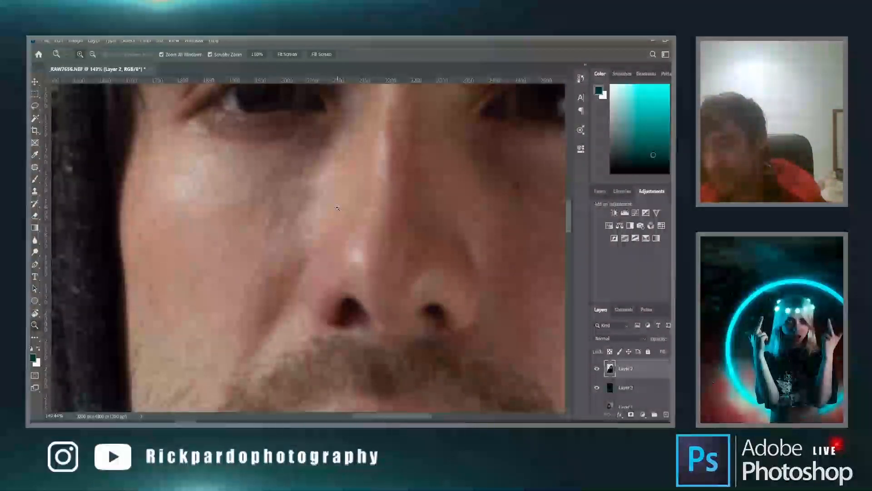
scroll(338, 207, down, 12)
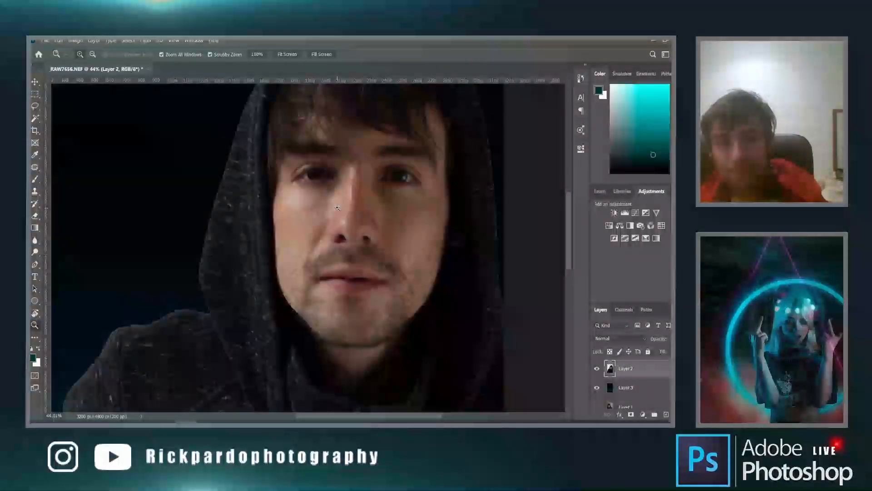
scroll(337, 208, up, 5)
scroll(337, 208, up, 4)
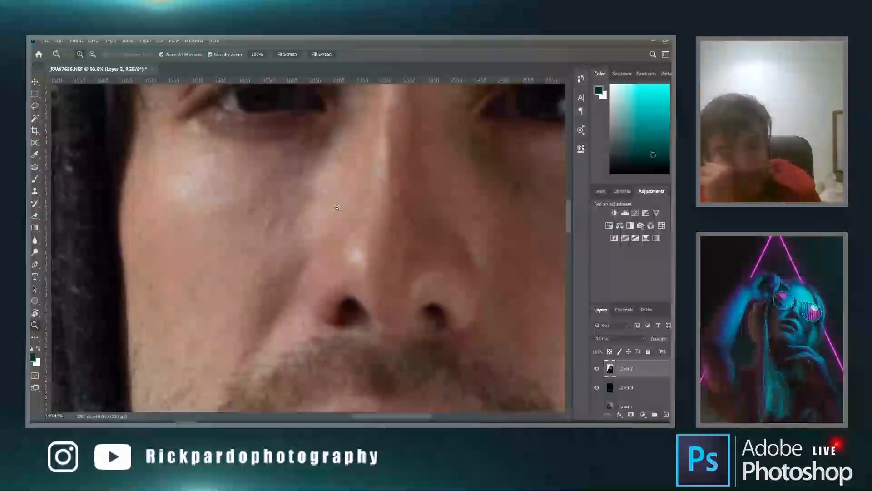
scroll(338, 208, down, 3)
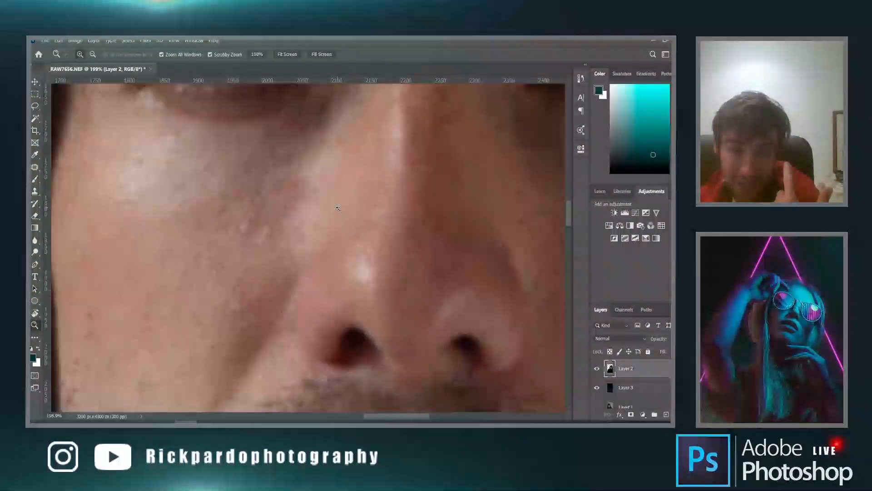
scroll(337, 208, down, 10)
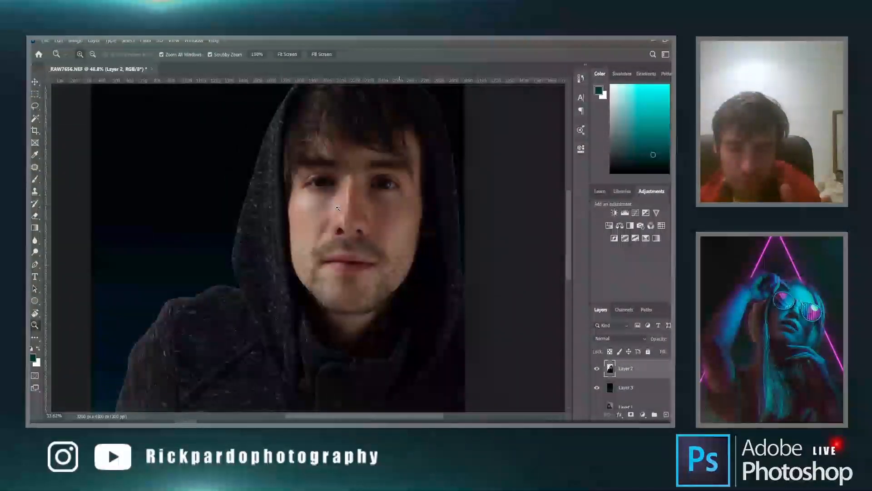
scroll(368, 220, up, 3)
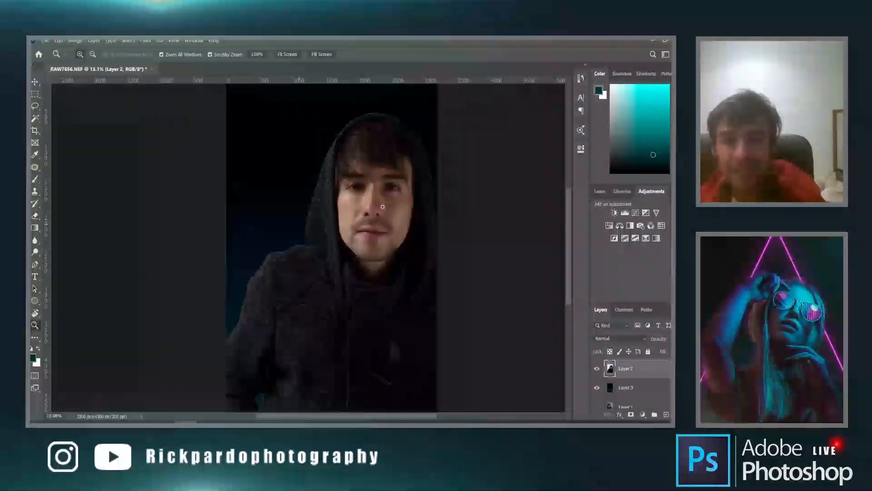
scroll(388, 275, up, 3)
key(ctrl+0)
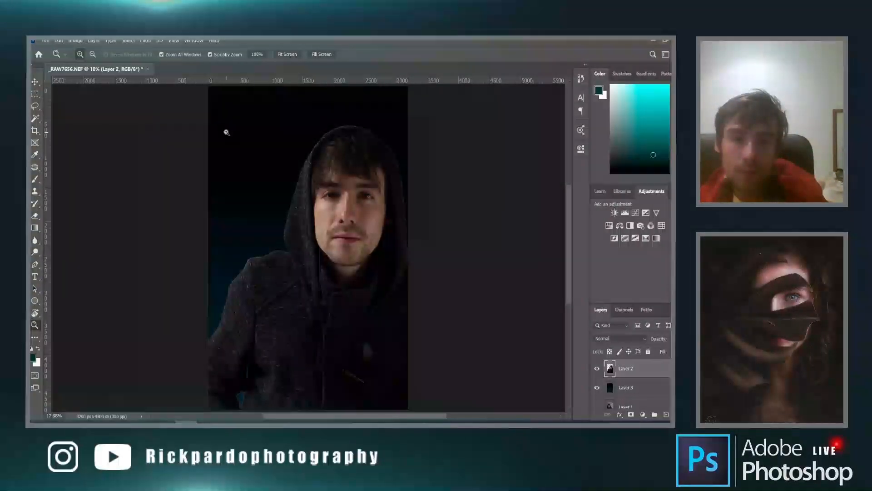
drag(336, 192, 400, 207)
drag(281, 252, 235, 184)
drag(233, 137, 274, 280)
mouse_move(275, 280)
mouse_down()
mouse_move(249, 280)
mouse_move(286, 270)
mouse_up()
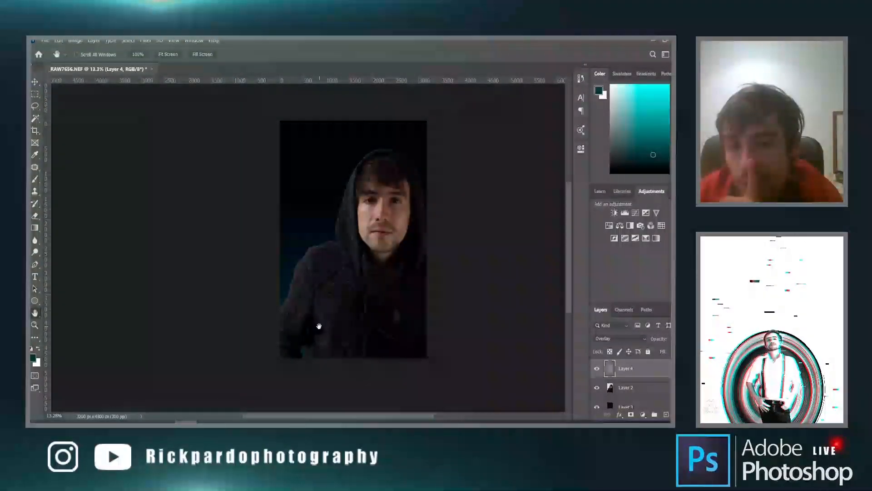
scroll(319, 327, down, 1)
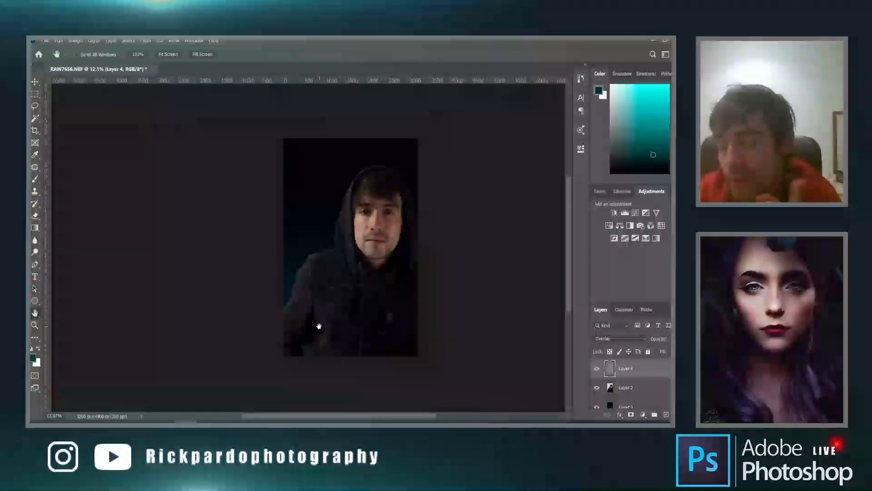
scroll(357, 277, down, 2)
scroll(356, 277, up, 4)
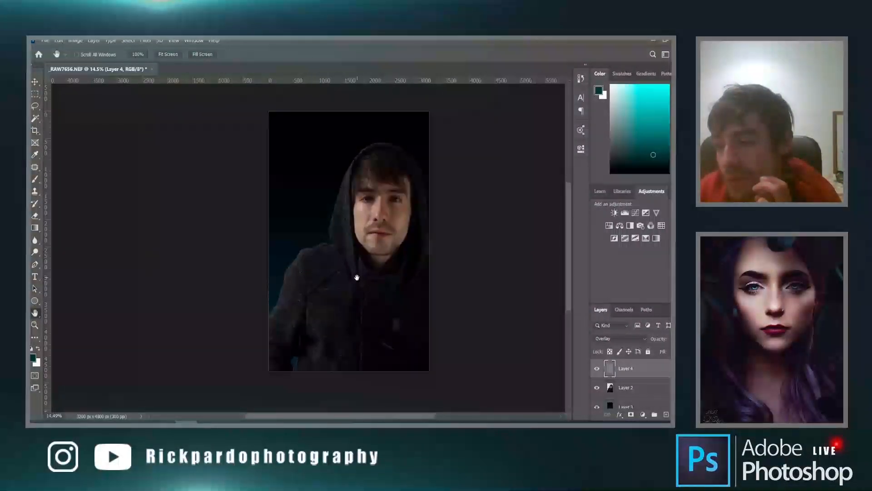
scroll(356, 277, down, 1)
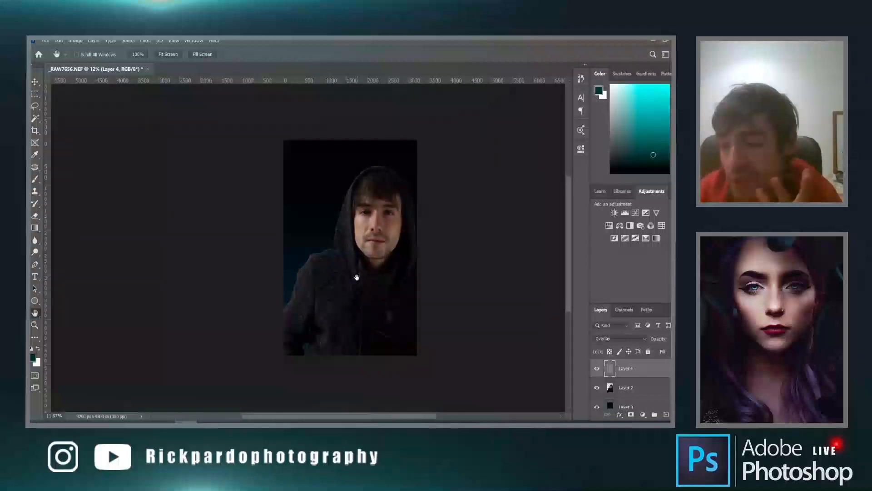
scroll(357, 277, down, 1)
scroll(357, 277, up, 2)
Choose the Brush tool, check the YouTube music video and the streaming software, and return to Photoshop.
key(b)
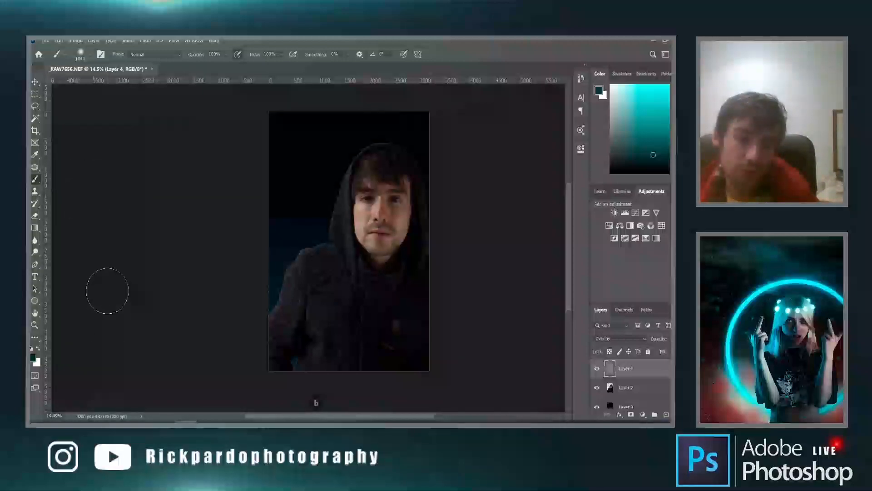
key(alt+Tab)
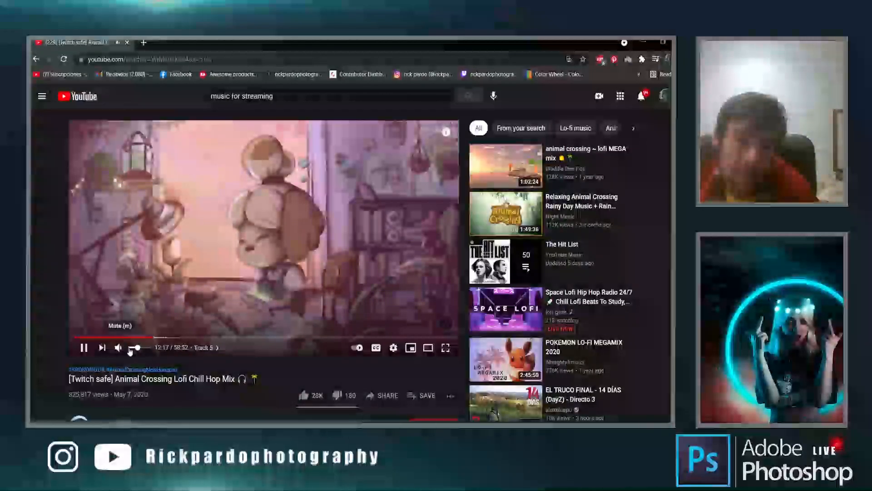
key(alt+Tab)
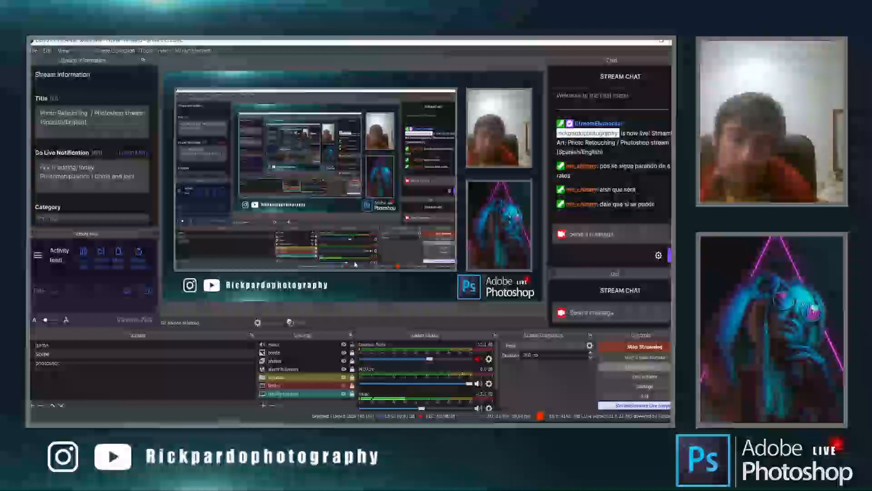
key(alt+Tab)
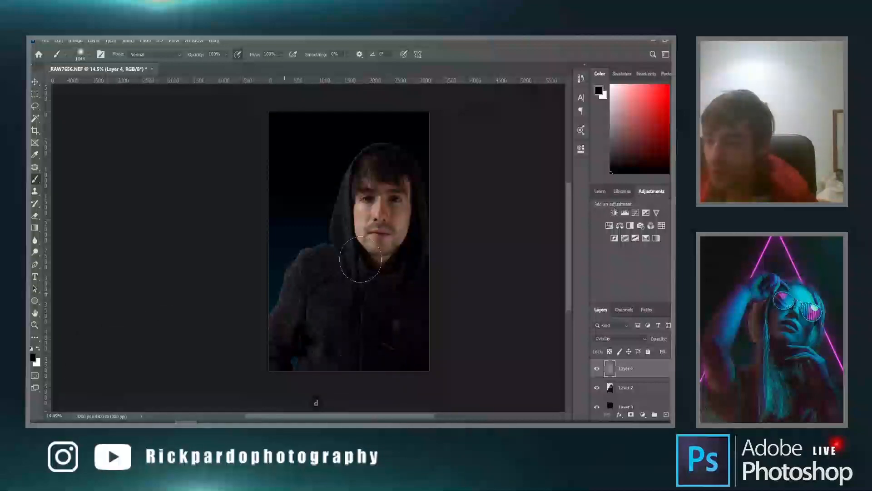
Make white the foreground colour and set the brush opacity to 5% for close work on the man's face.
scroll(382, 217, up, 5)
scroll(396, 220, up, 1)
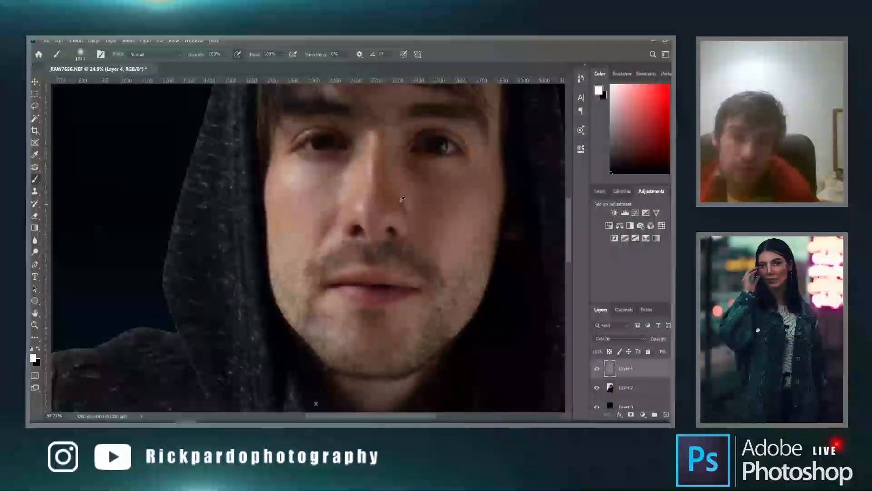
key(x)
click(225, 55)
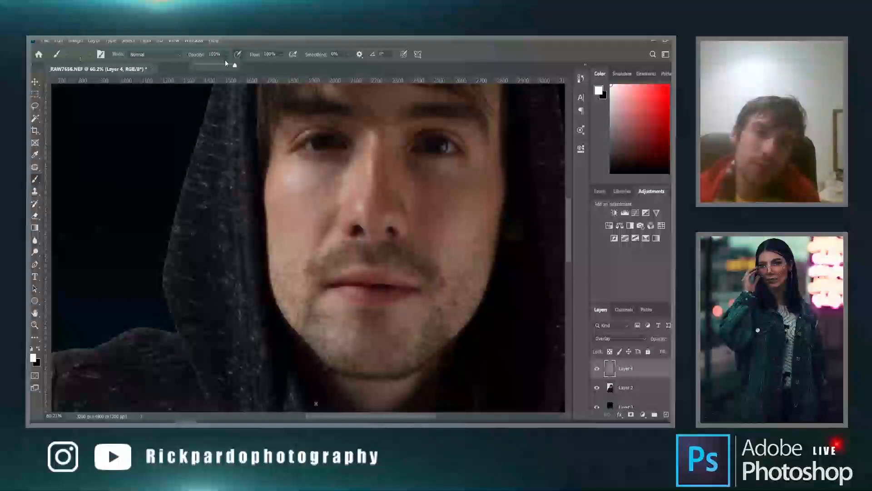
drag(223, 70, 205, 66)
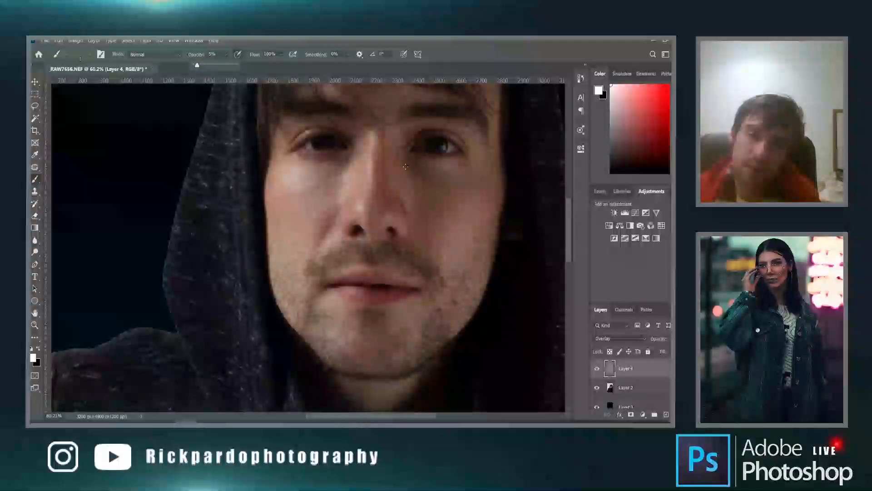
Paint faint white highlights on the Overlay layer along the nose bridge, around the eye and down the brighter cheek.
drag(381, 164, 386, 163)
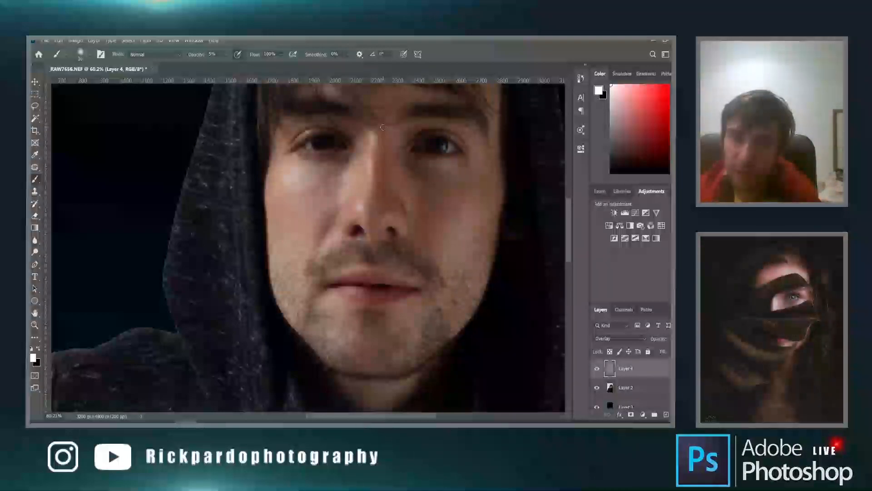
drag(372, 142, 377, 142)
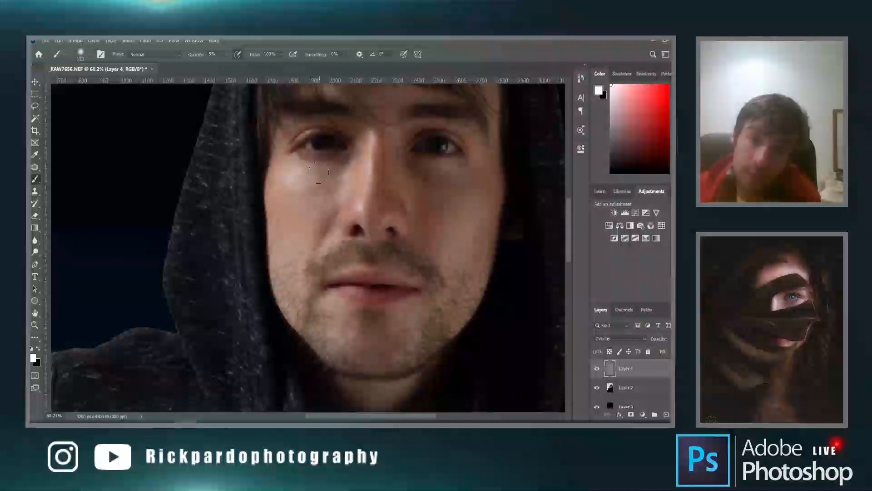
drag(326, 145, 336, 143)
mouse_move(277, 196)
mouse_down()
mouse_move(303, 197)
mouse_move(289, 225)
mouse_move(297, 289)
mouse_move(318, 294)
mouse_up()
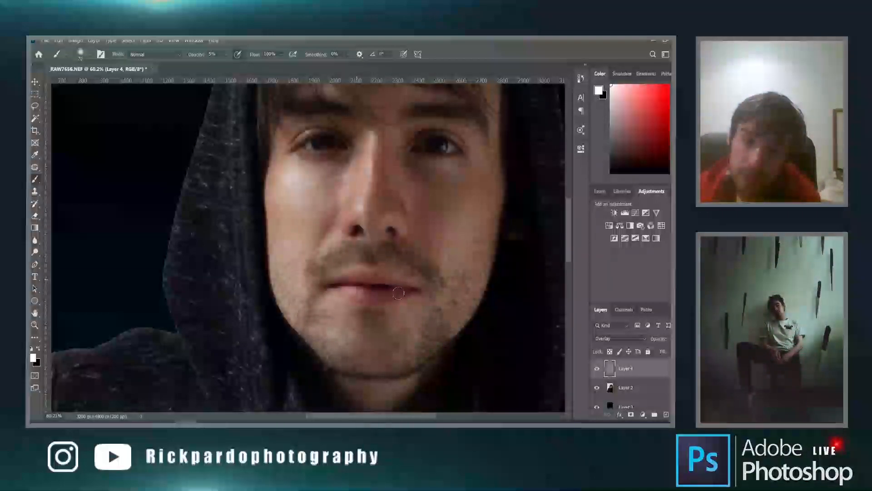
scroll(420, 291, down, 4)
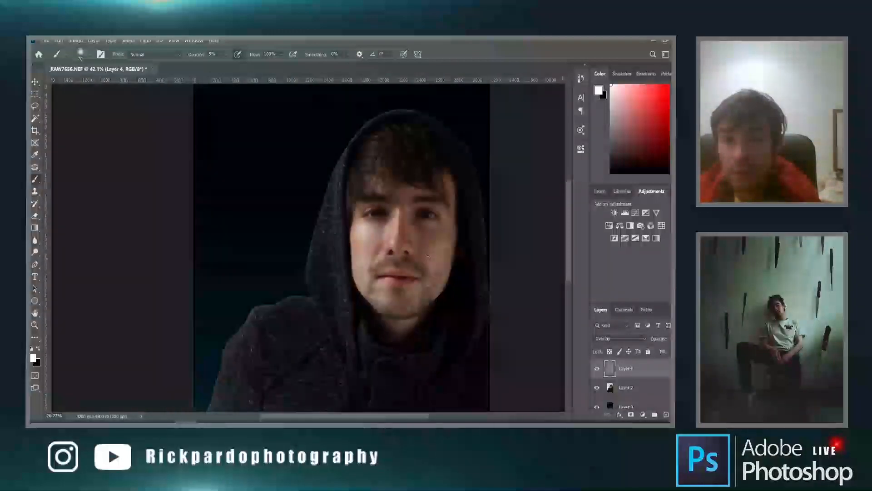
Add a faint white highlight beside the nose tip on the Overlay layer after checking the face close up and overall.
scroll(428, 191, up, 7)
scroll(417, 94, up, 1)
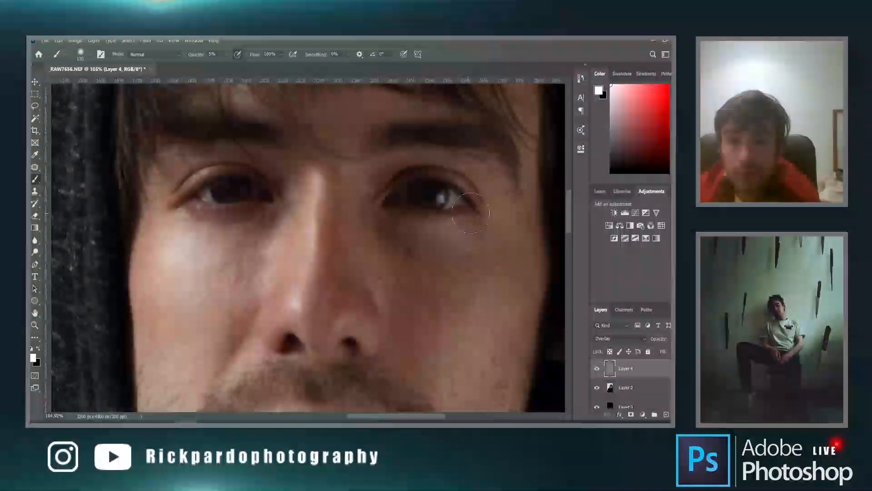
scroll(468, 213, down, 5)
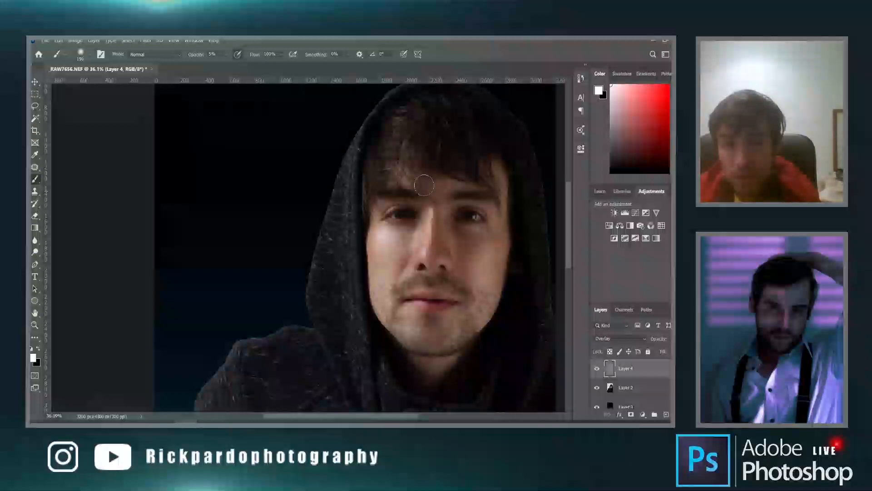
scroll(426, 186, up, 3)
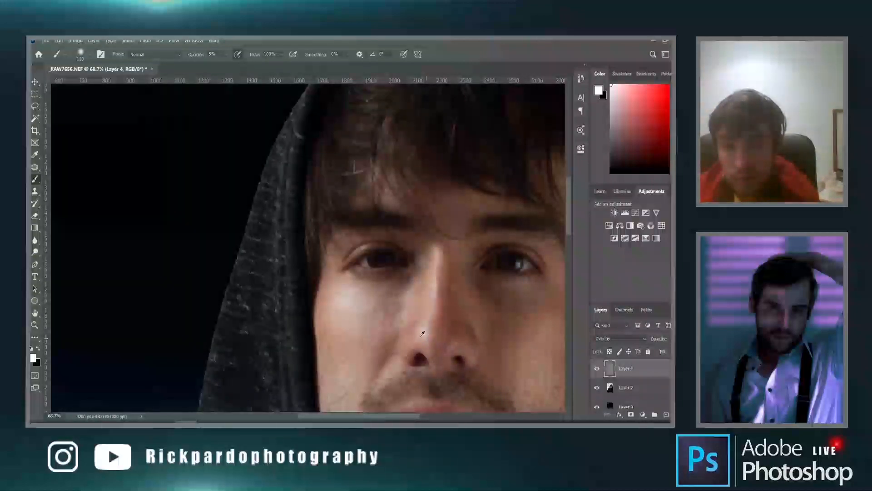
drag(428, 334, 418, 335)
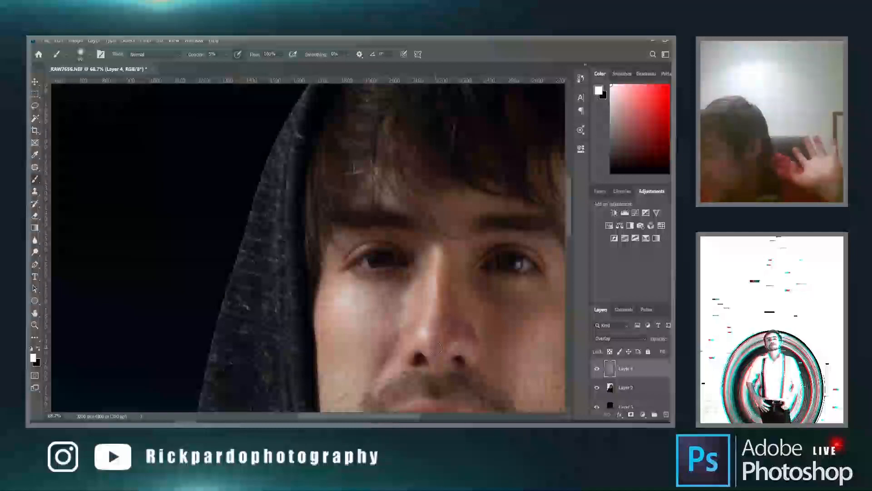
Compare the full portrait with the painted Overlay layer hidden and shown to judge the facial highlights.
scroll(435, 348, down, 3)
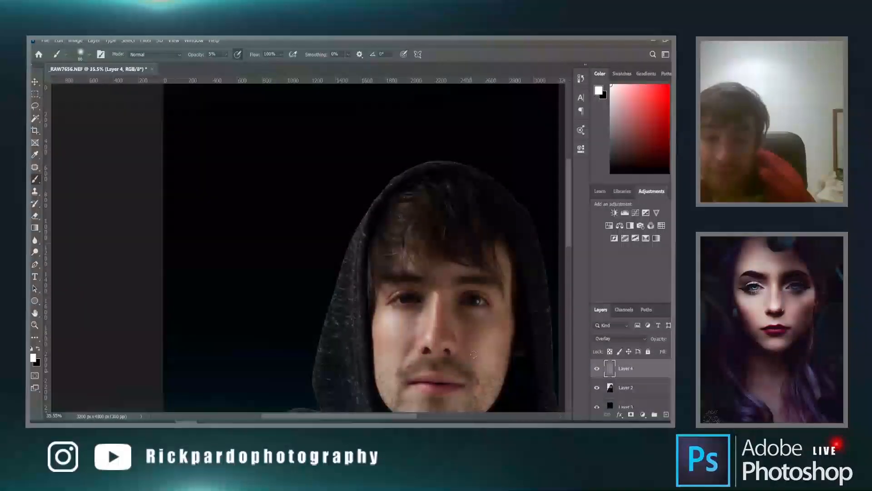
key(ctrl+F11)
key(ctrl+0)
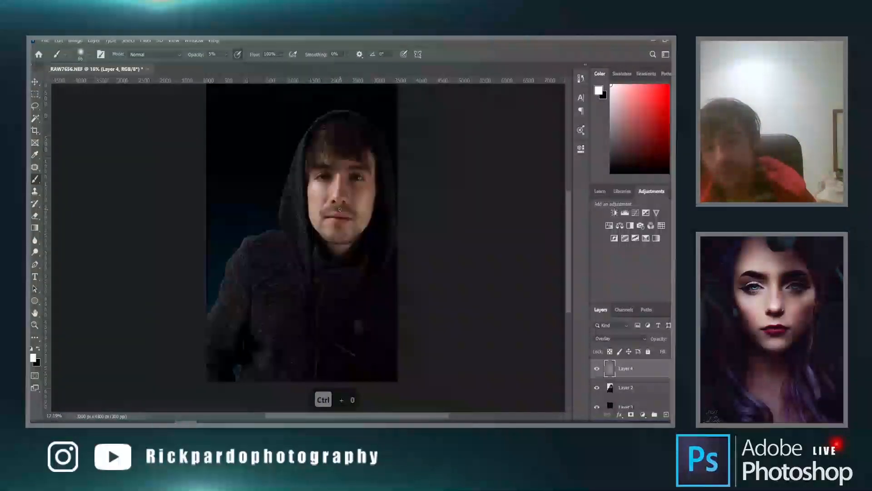
key(ctrl+0)
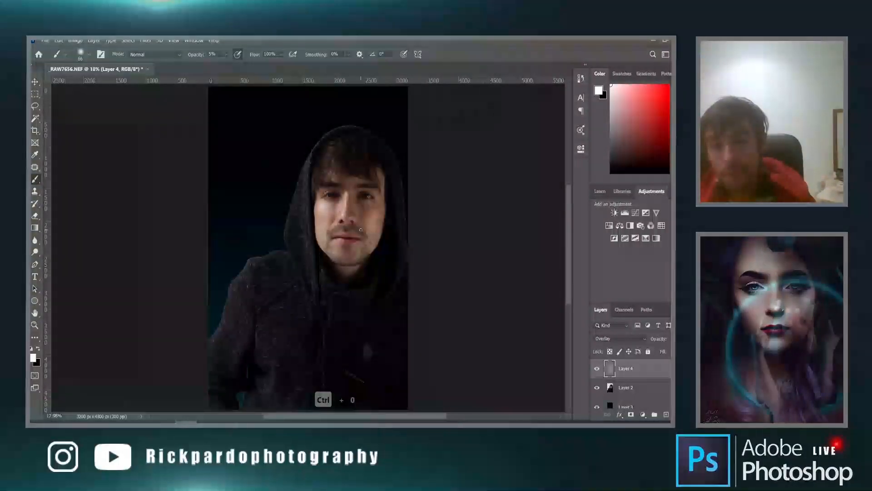
click(596, 369)
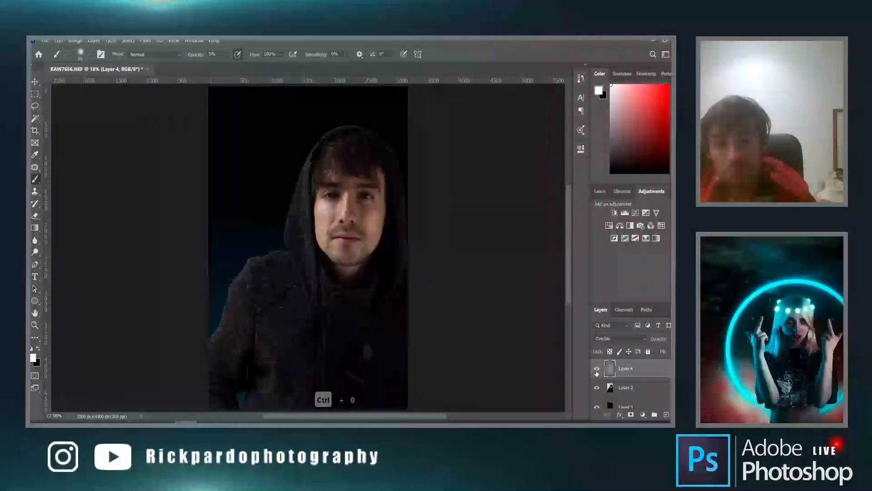
click(597, 369)
click(597, 369)
click(596, 369)
click(596, 370)
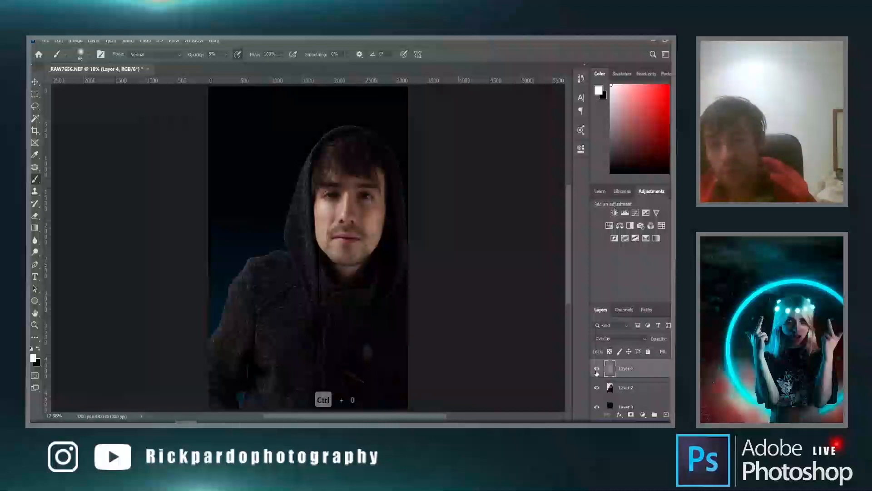
scroll(404, 284, down, 2)
scroll(404, 284, up, 2)
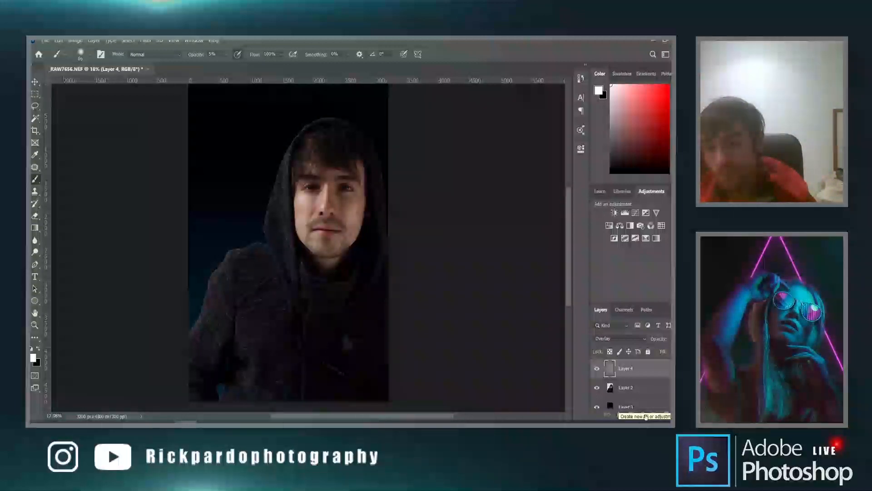
Add a Curves adjustment layer above the Overlay layer and raise the RGB curve's midpoint steeply to brighten the whole image.
click(645, 417)
click(657, 297)
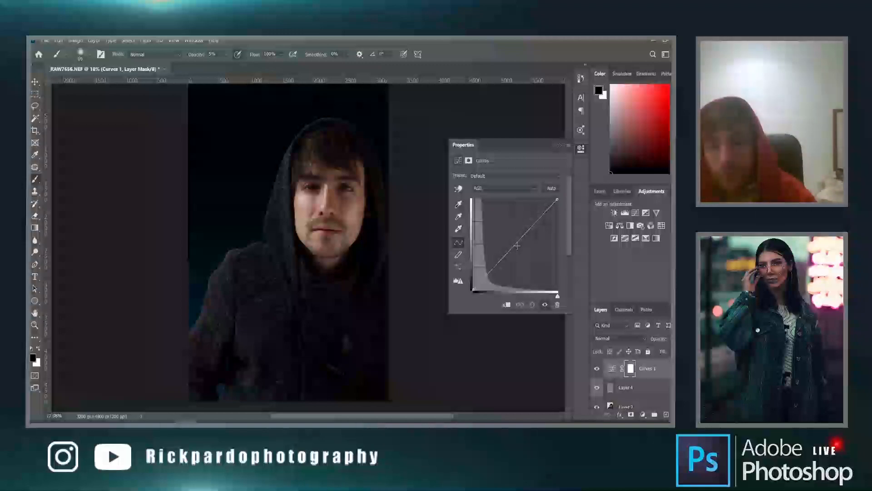
drag(512, 243, 497, 224)
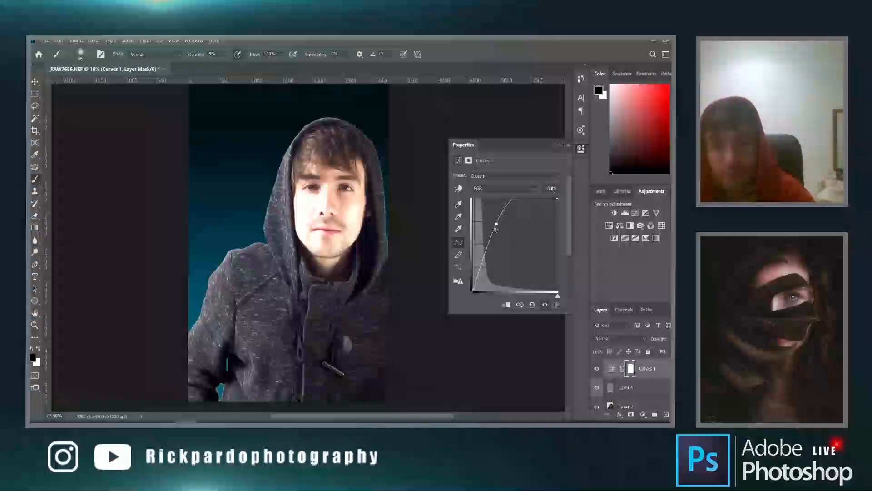
drag(492, 232, 494, 234)
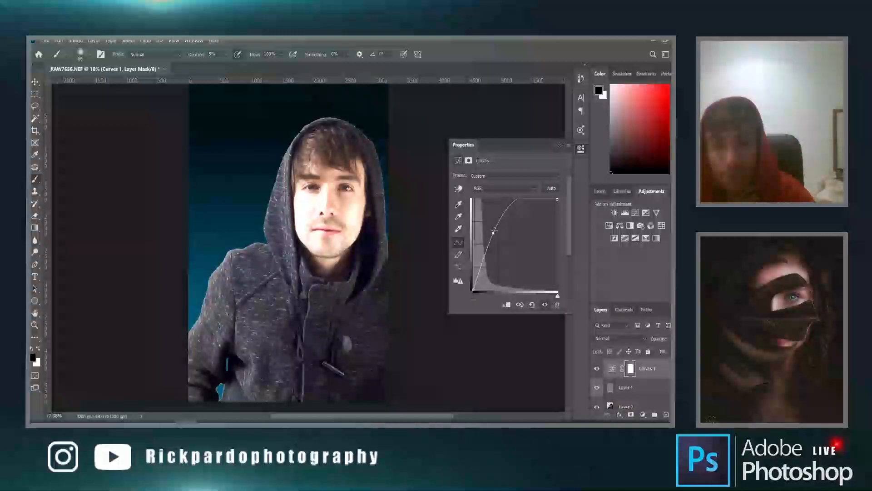
click(558, 146)
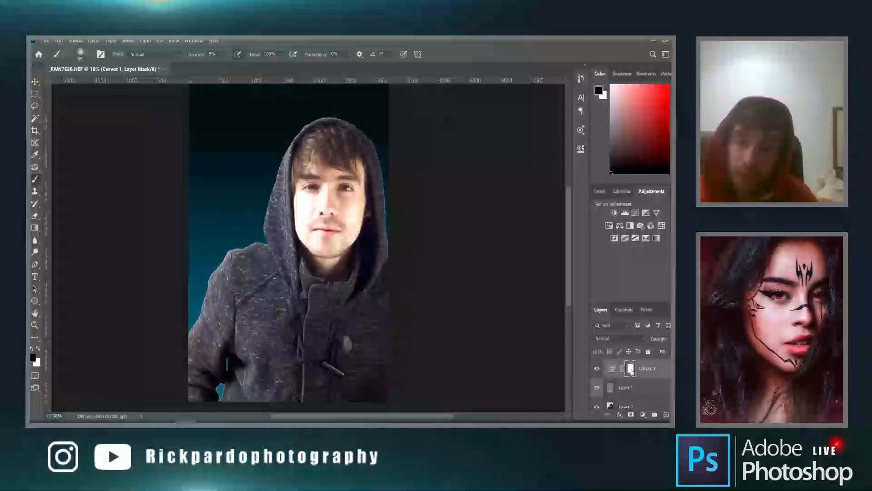
Invert the Curves layer's mask to black so that its brightening is hidden everywhere.
key(ctrl)
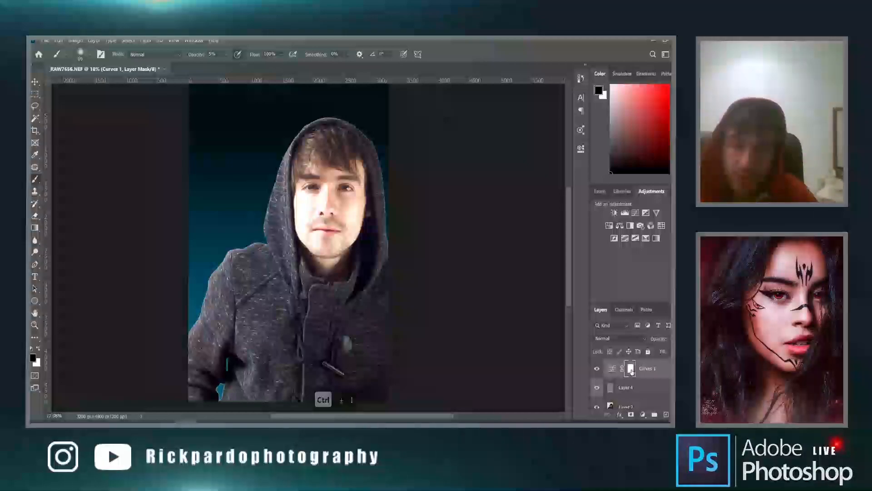
ctrl+click(631, 371)
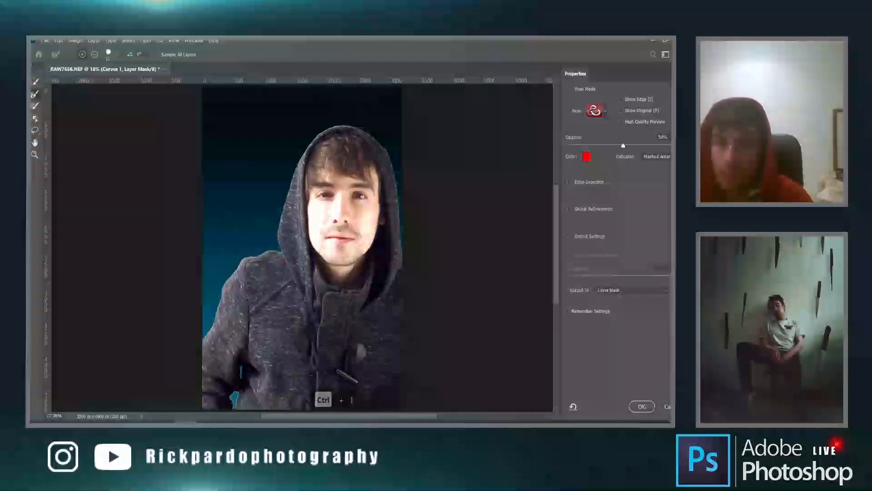
click(667, 407)
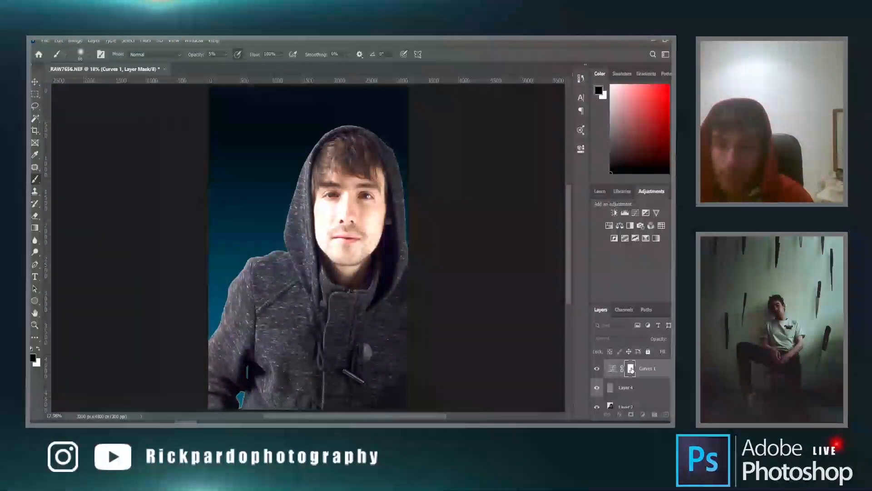
key(ctrl+i)
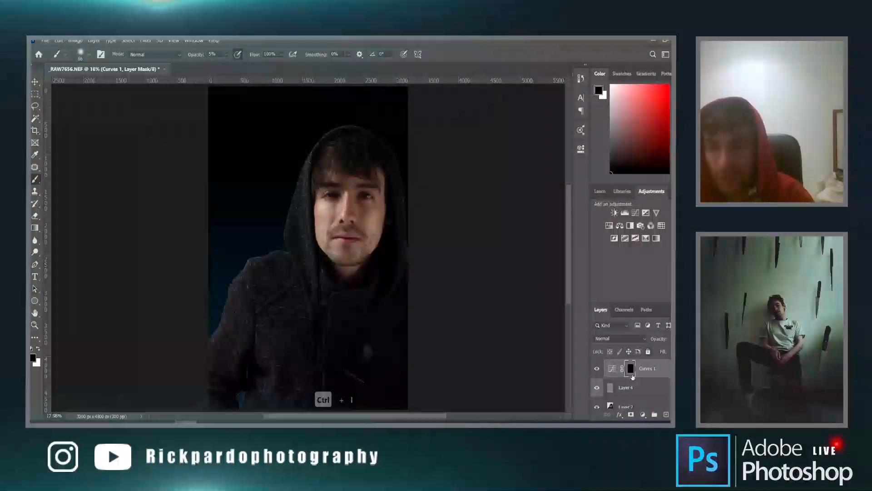
Brighten the iris beside the brighter cheek by painting white on the Curves mask at 30% brush opacity.
scroll(341, 196, down, 3)
scroll(340, 197, up, 10)
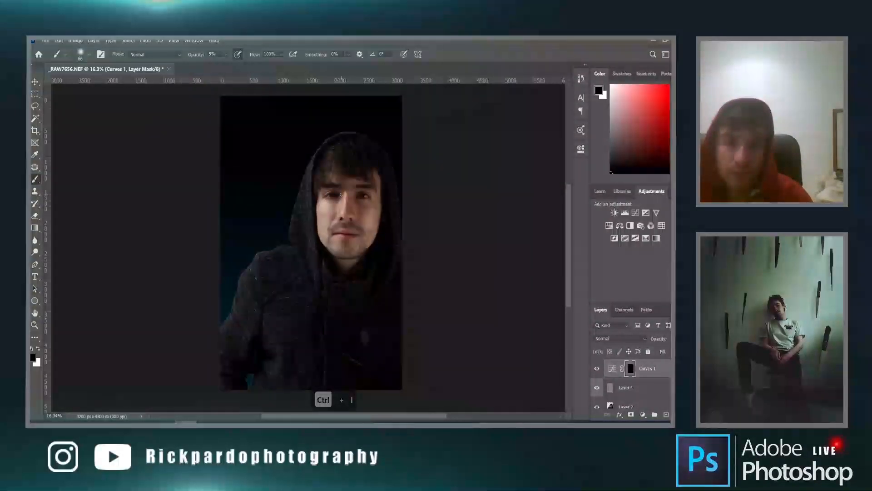
mouse_move(321, 201)
mouse_down()
mouse_move(335, 209)
mouse_move(290, 192)
mouse_up()
scroll(331, 205, up, 8)
scroll(325, 204, up, 3)
key(x)
key(x)
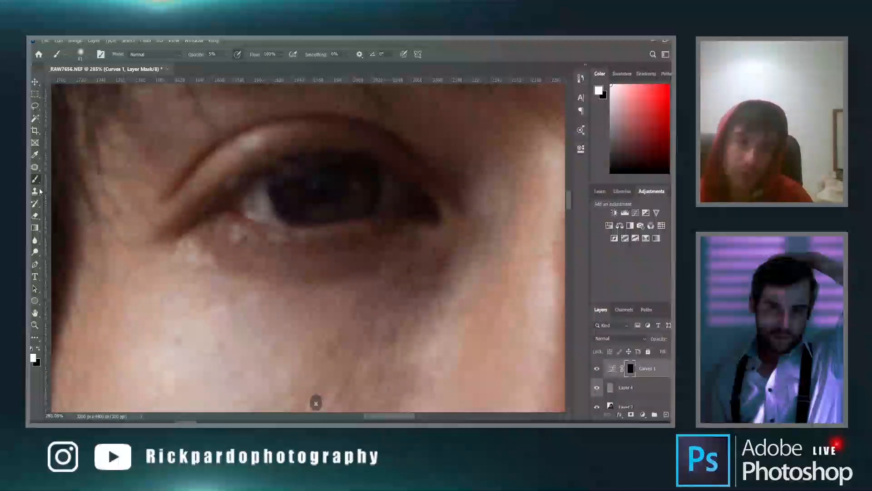
click(226, 55)
drag(229, 65, 239, 66)
mouse_move(301, 206)
mouse_down()
mouse_move(285, 194)
mouse_move(347, 206)
mouse_up()
mouse_move(363, 178)
mouse_down()
mouse_move(355, 198)
mouse_move(299, 205)
mouse_up()
scroll(372, 262, down, 6)
scroll(388, 330, down, 3)
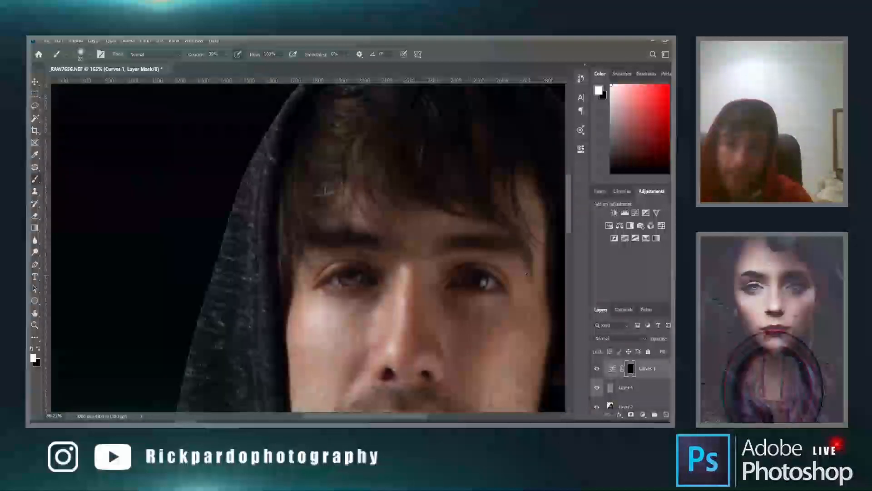
Paint white over the iris on the shadowed side of the face in the Curves mask.
scroll(420, 290, up, 8)
mouse_move(420, 289)
mouse_down()
mouse_move(404, 274)
mouse_move(409, 299)
mouse_move(439, 318)
mouse_move(477, 310)
mouse_move(483, 280)
mouse_move(452, 316)
mouse_up()
scroll(409, 323, down, 3)
scroll(409, 322, down, 3)
scroll(278, 249, up, 7)
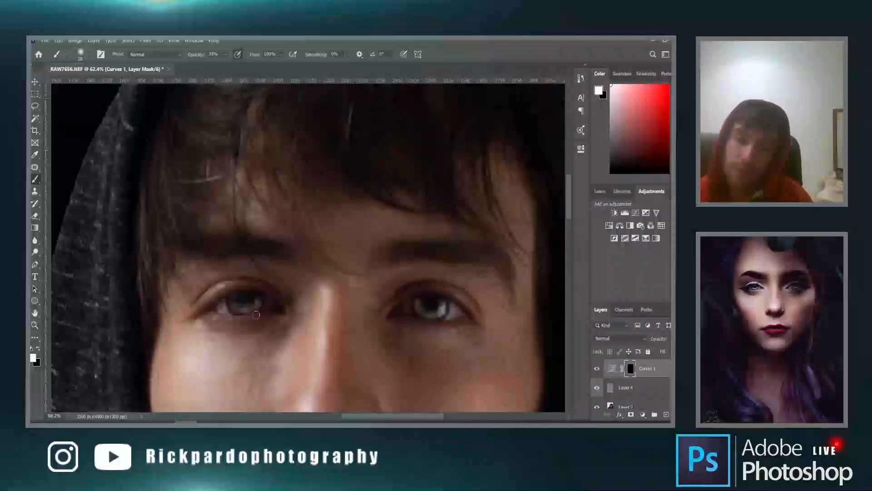
Examine the brightened irises close up and in the full portrait.
scroll(278, 249, up, 2)
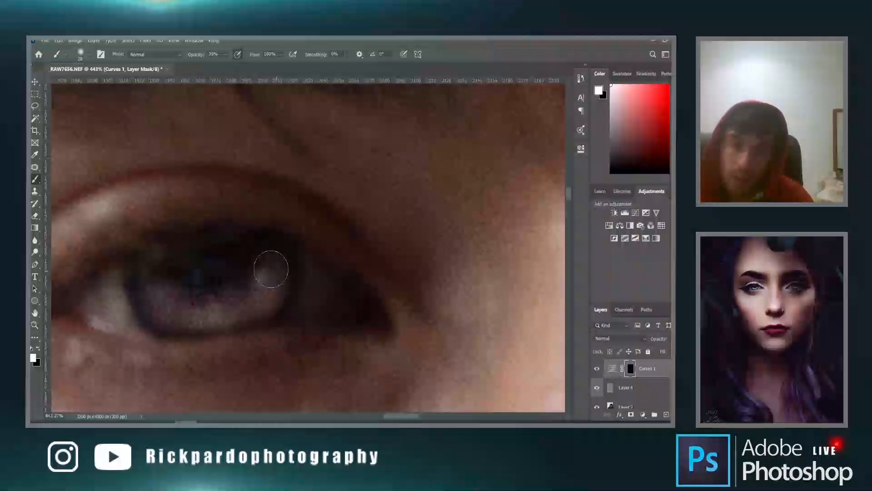
scroll(209, 275, down, 2)
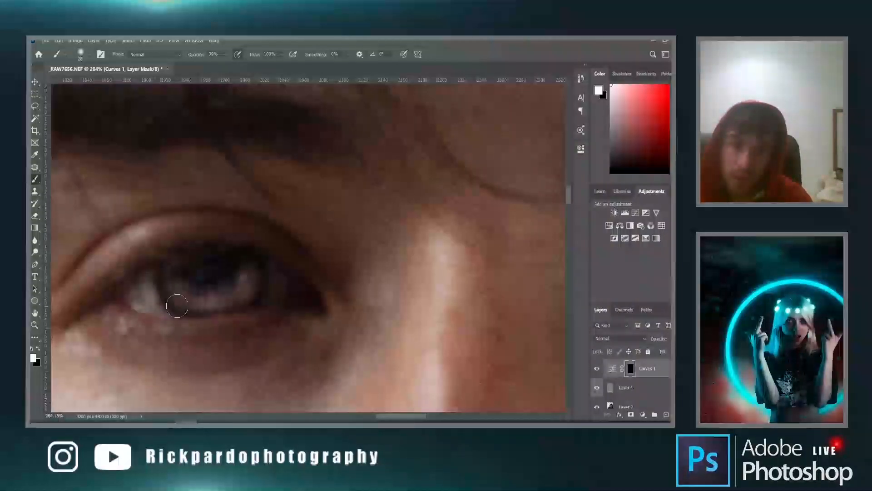
scroll(194, 278, down, 1)
scroll(257, 296, down, 4)
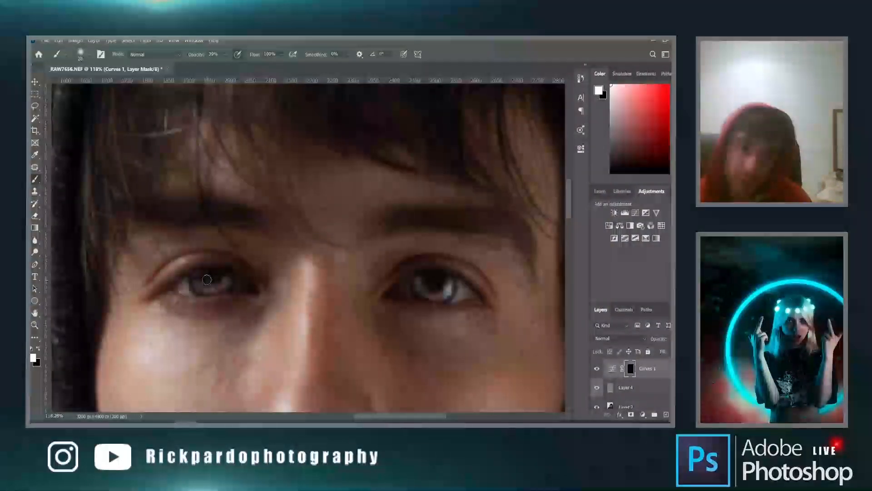
key(ctrl+0)
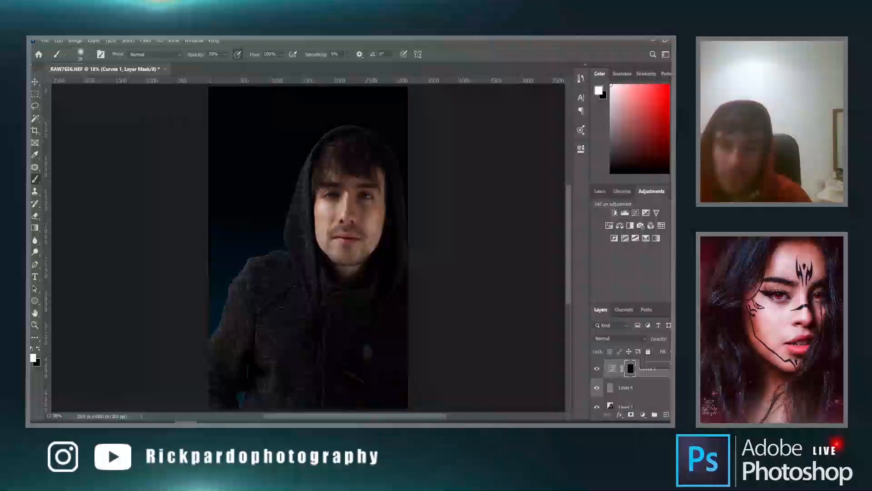
On Layer 2, draw an elliptical selection around the iris beside the brighter cheek.
click(669, 374)
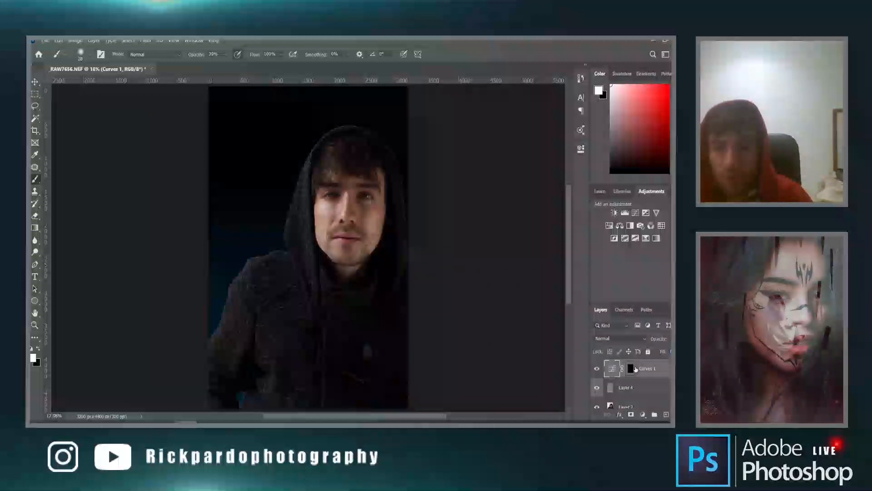
click(644, 414)
click(606, 407)
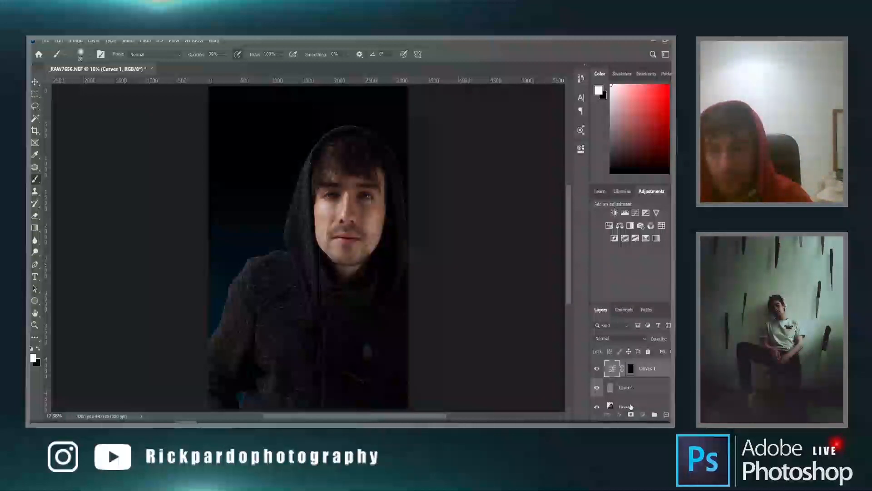
click(609, 407)
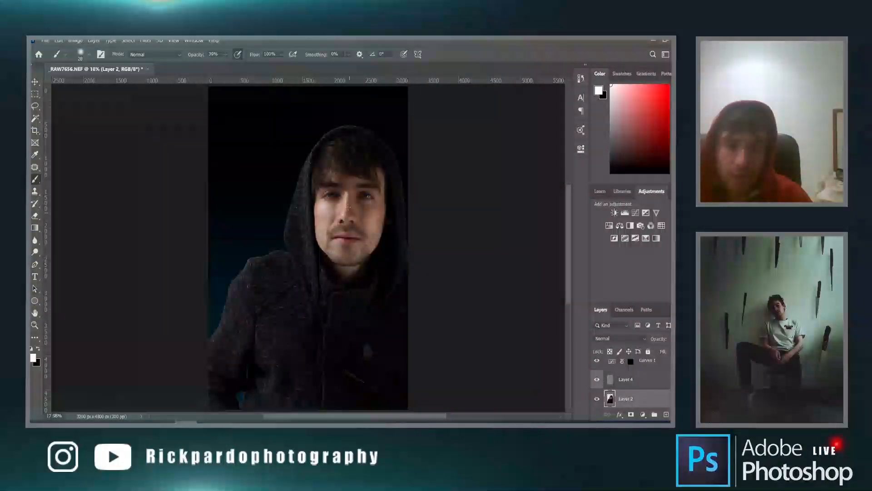
key(m)
scroll(308, 189, up, 2)
scroll(308, 189, up, 8)
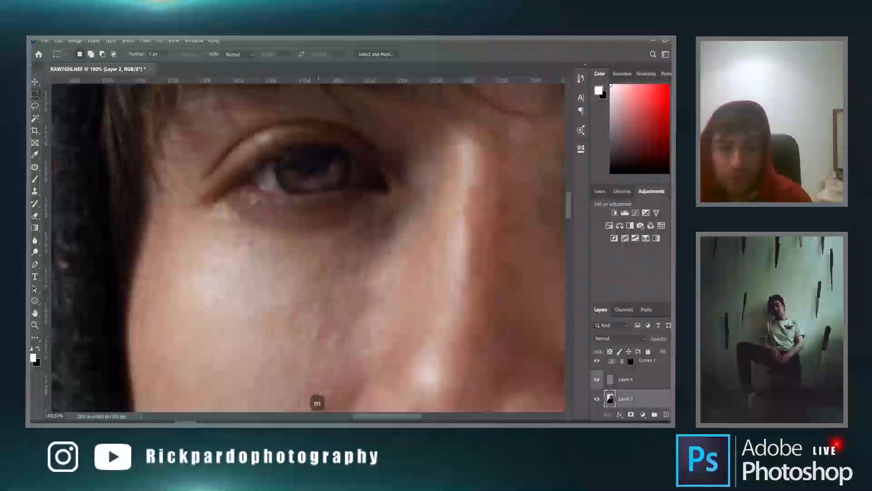
right_click(35, 94)
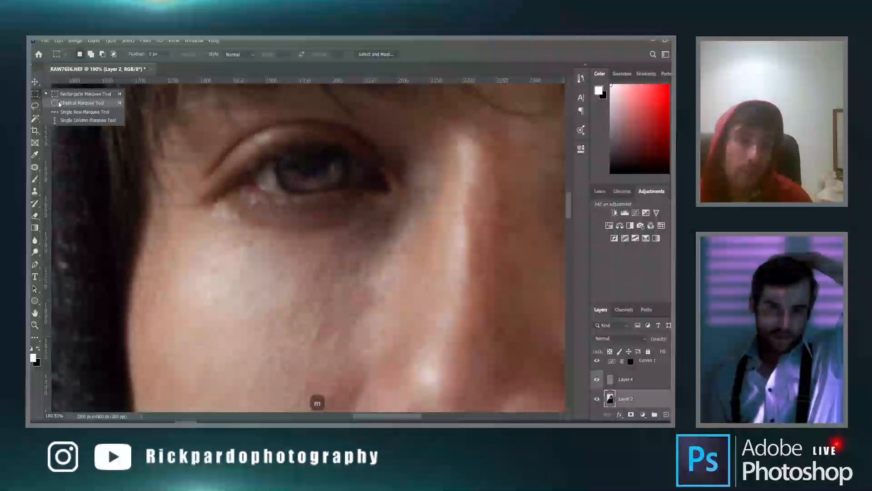
click(82, 102)
right_click(37, 96)
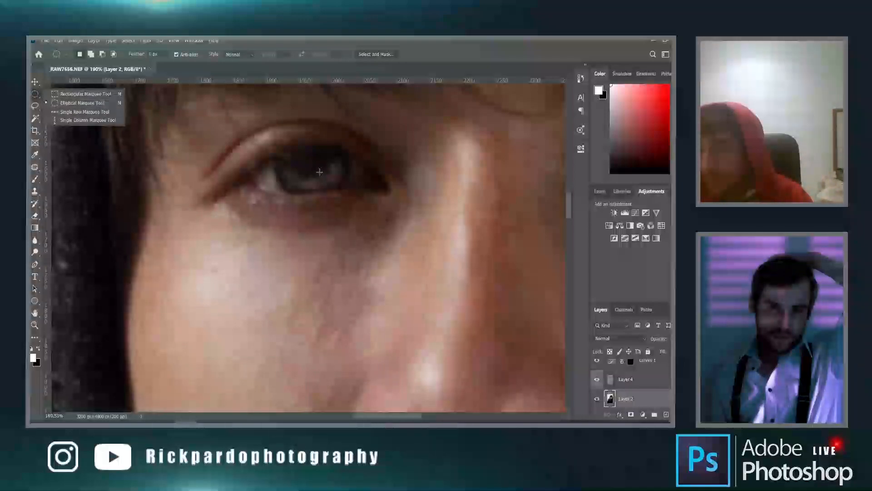
drag(273, 132, 376, 204)
key(shift)
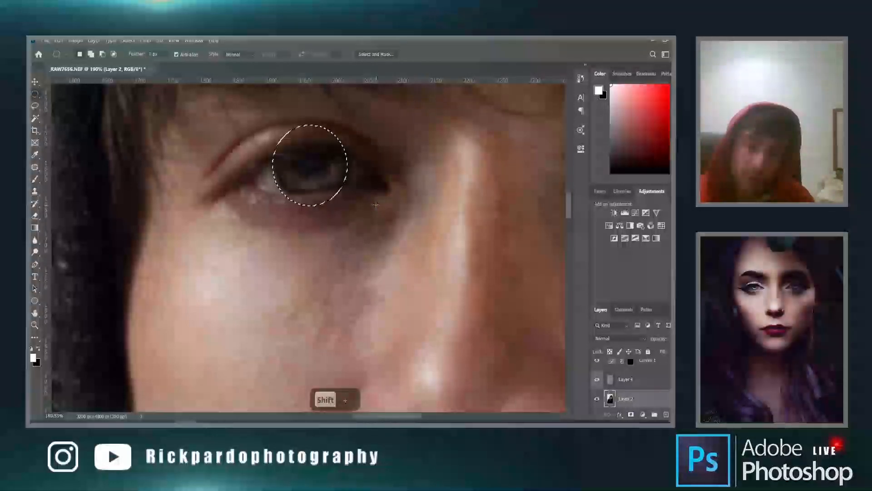
Copy the selected iris onto its own new layer above Layer 2.
key(ctrl+j)
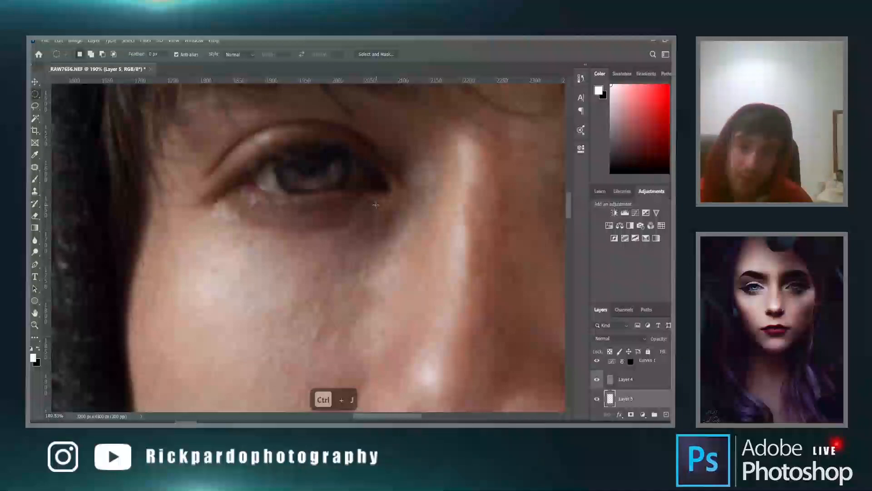
scroll(556, 273, down, 1)
scroll(614, 390, down, 4)
scroll(617, 392, up, 3)
key(ctrl+0)
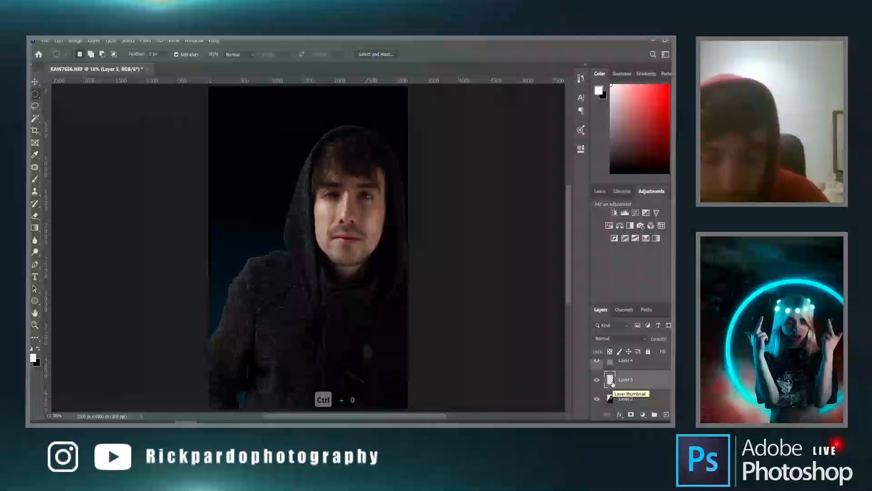
Colorize the copied iris yellow with a Hue/Saturation adjustment of hue 40, saturation 48 and lightness +2.
key(ctrl+u)
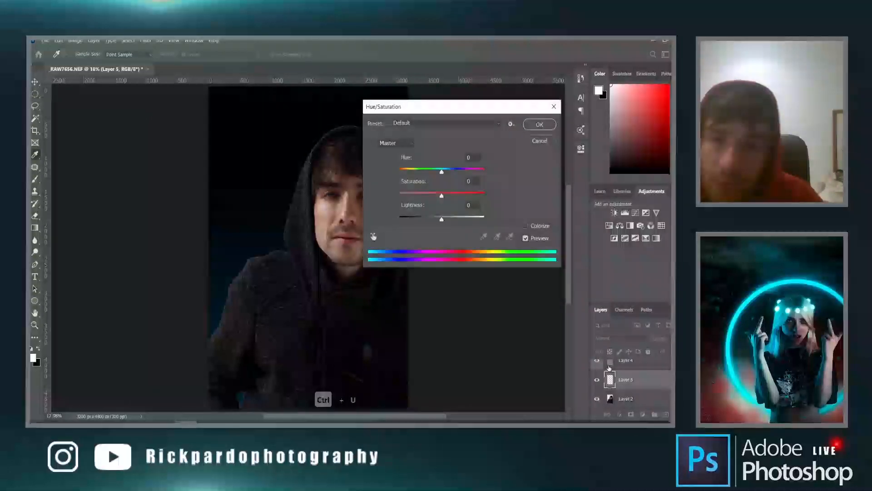
drag(457, 114, 559, 172)
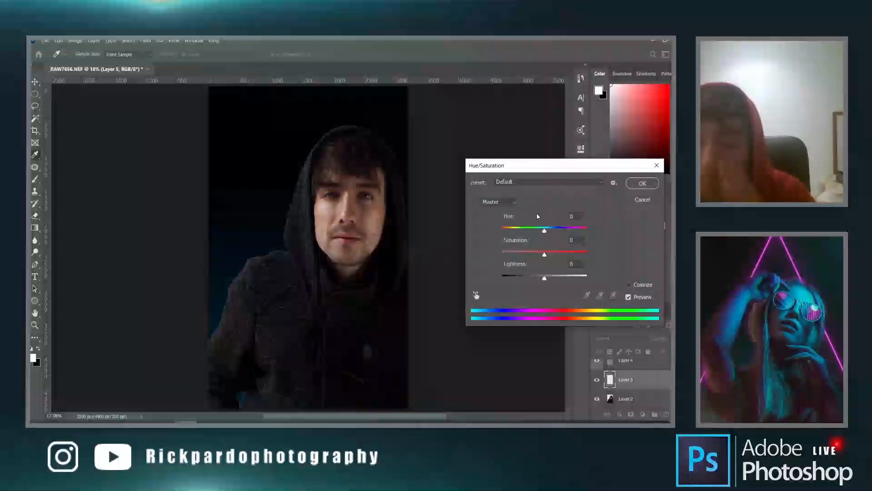
click(629, 285)
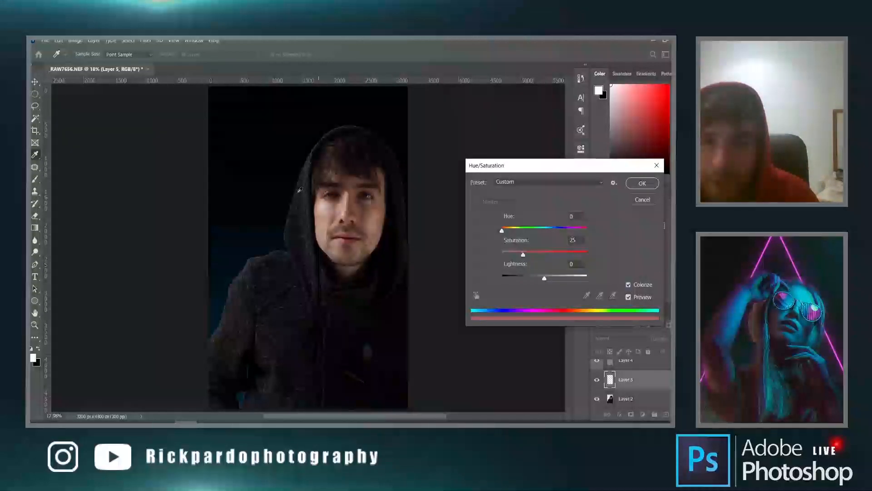
scroll(305, 191, up, 6)
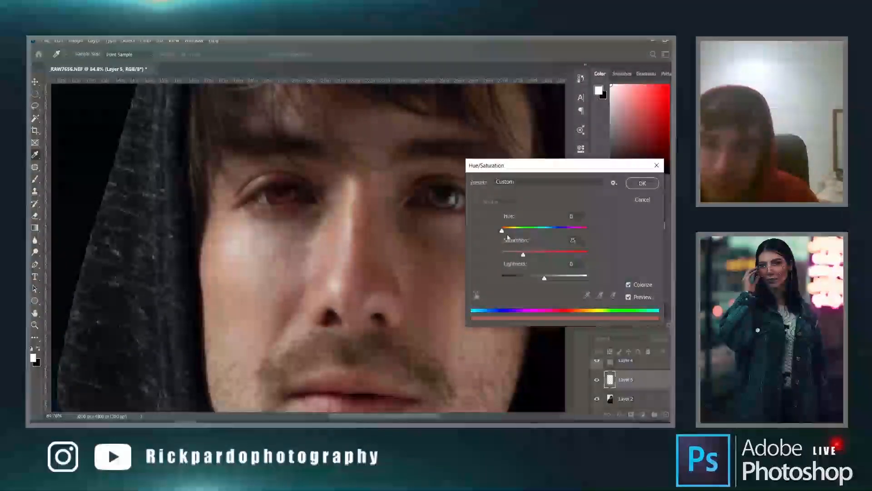
drag(507, 232, 543, 255)
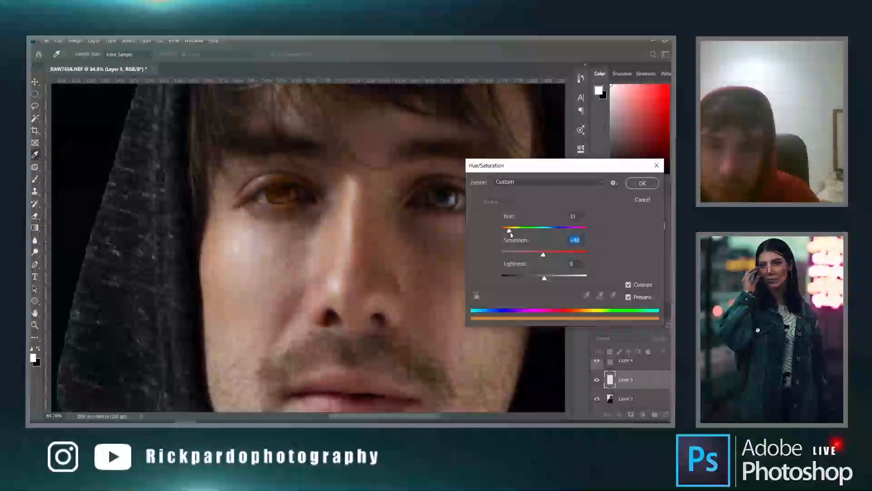
drag(513, 234, 512, 233)
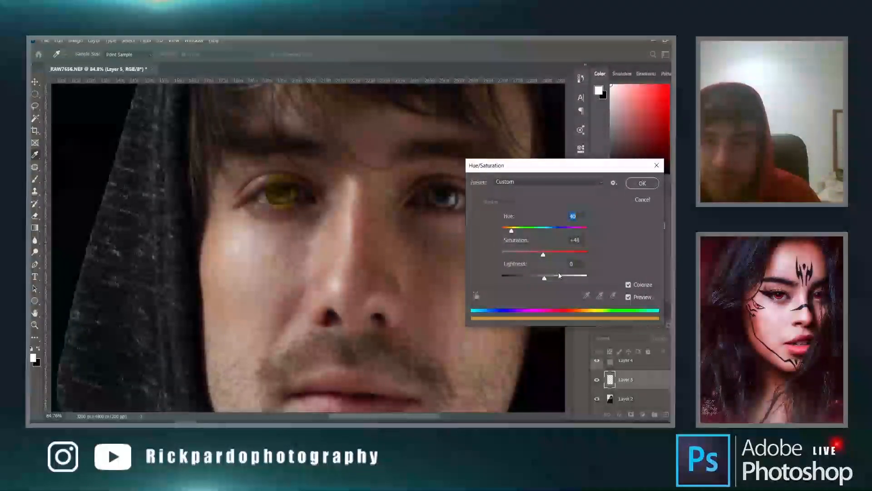
drag(545, 278, 547, 279)
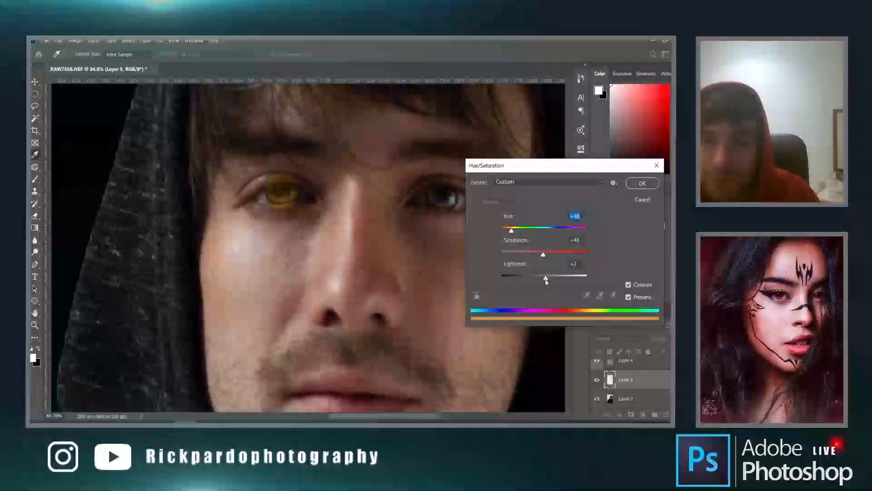
click(642, 183)
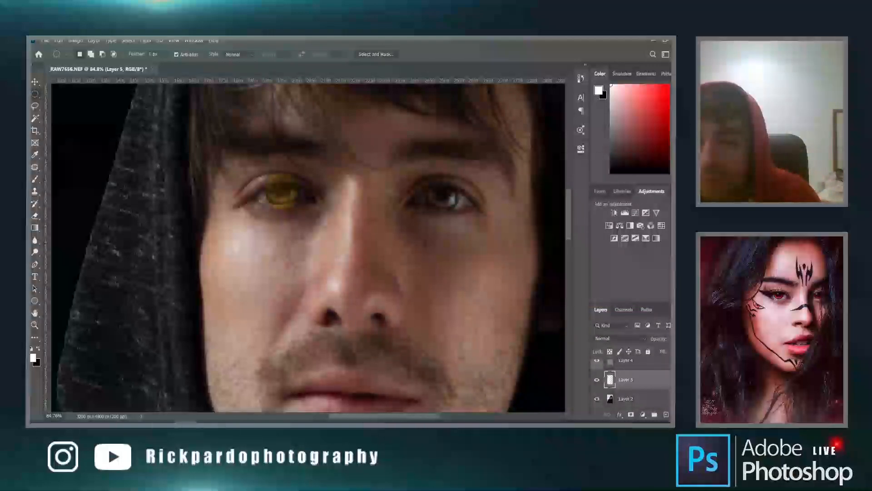
Add a layer mask to the yellow iris layer and set up a black brush at 100% opacity.
click(631, 414)
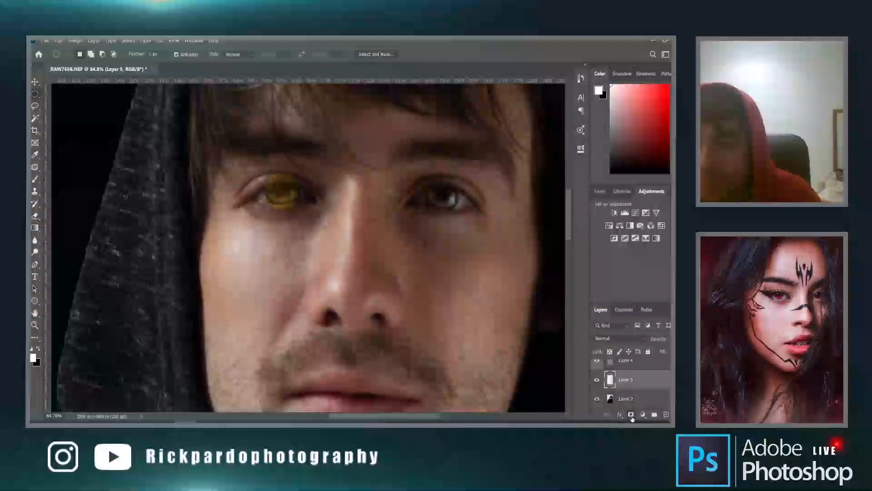
scroll(272, 181, up, 2)
scroll(245, 185, up, 2)
key(b)
key(x)
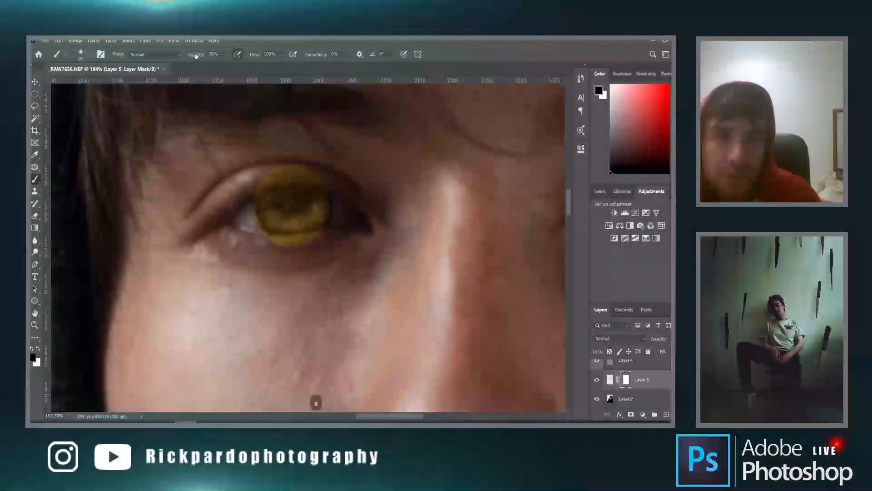
click(224, 55)
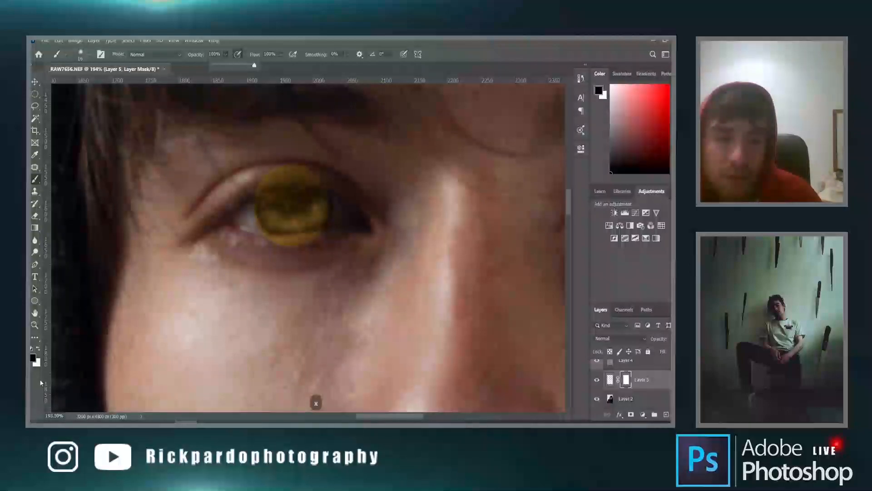
Paint black on the iris layer's mask to hide the yellow spilling over the lower and upper eyelids.
scroll(291, 230, up, 4)
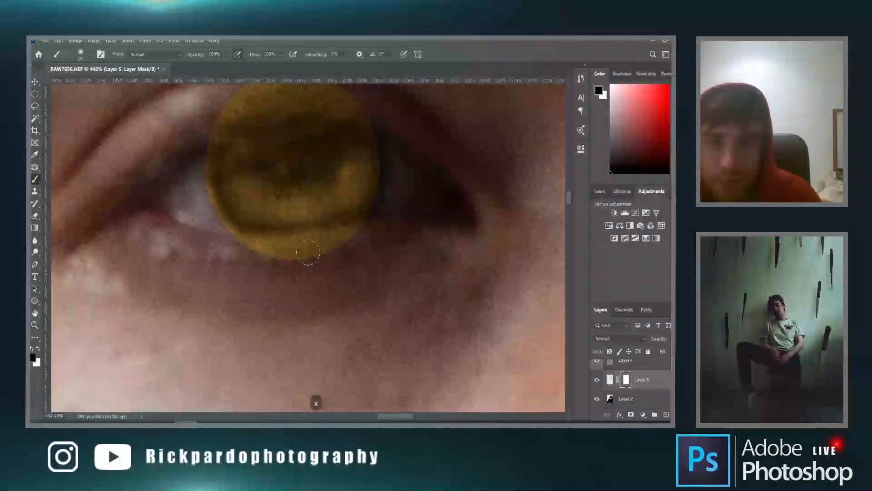
key(b)
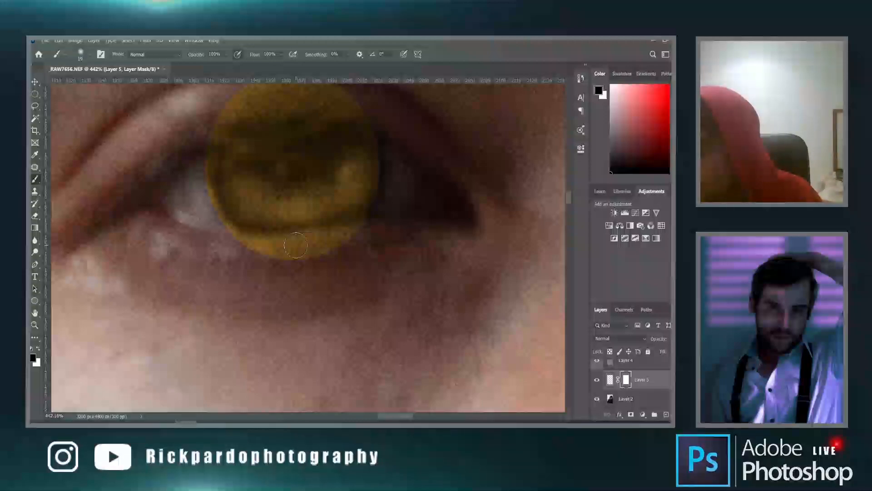
drag(308, 255, 311, 258)
mouse_move(364, 249)
mouse_down()
mouse_move(239, 261)
mouse_move(379, 237)
mouse_move(234, 255)
mouse_up()
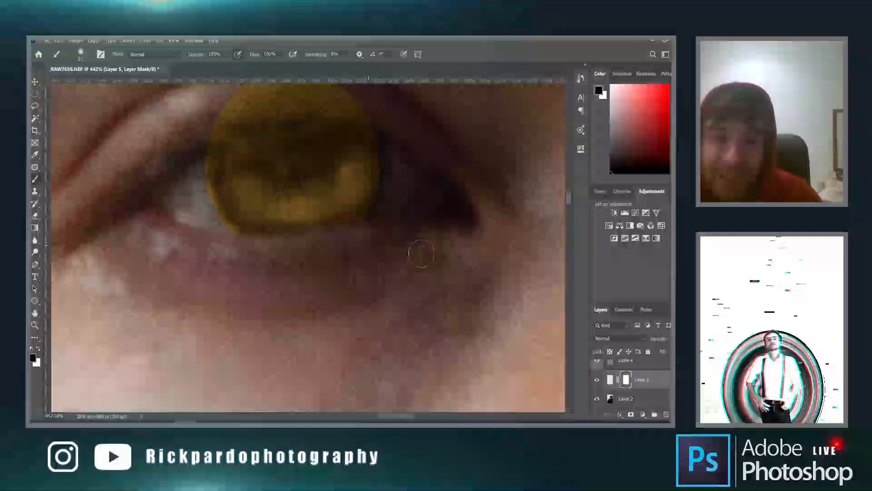
scroll(560, 207, up, 3)
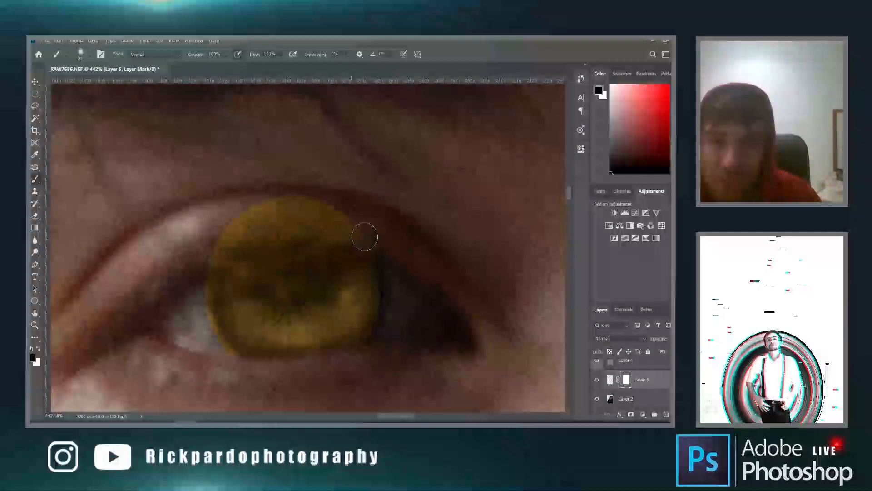
mouse_move(221, 225)
mouse_down()
mouse_move(261, 215)
mouse_move(349, 215)
mouse_up()
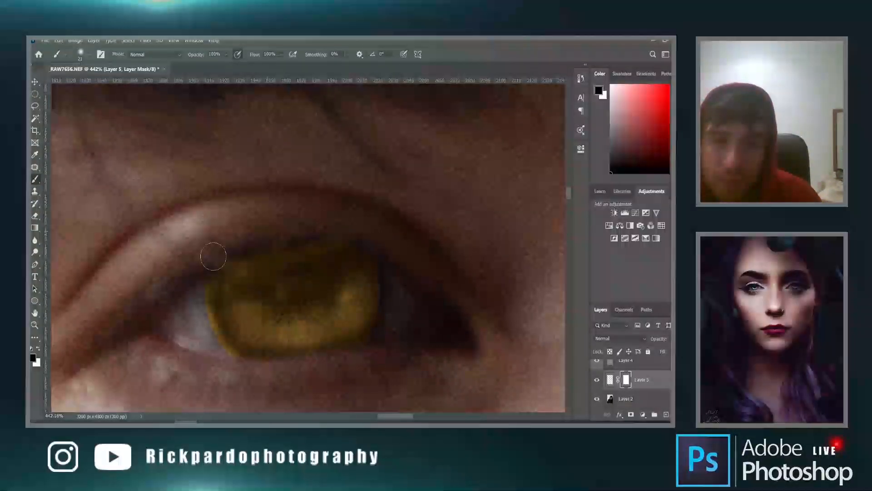
Mask the yellow off the pupil with black, and restore color along the pupil's lower edge with white.
alt+right_click(288, 235)
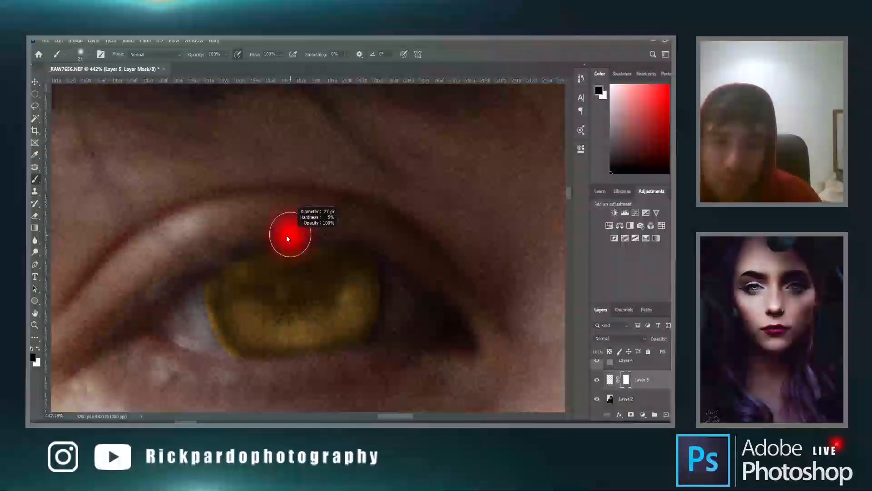
mouse_move(282, 281)
mouse_down()
mouse_move(297, 260)
mouse_move(280, 262)
mouse_move(306, 267)
mouse_move(289, 295)
mouse_move(311, 267)
mouse_move(307, 289)
mouse_move(278, 300)
mouse_move(295, 296)
mouse_move(312, 274)
mouse_move(302, 251)
mouse_move(312, 253)
mouse_move(319, 273)
mouse_move(304, 294)
mouse_move(282, 303)
mouse_move(299, 303)
mouse_move(321, 291)
mouse_move(326, 264)
mouse_move(307, 287)
mouse_up()
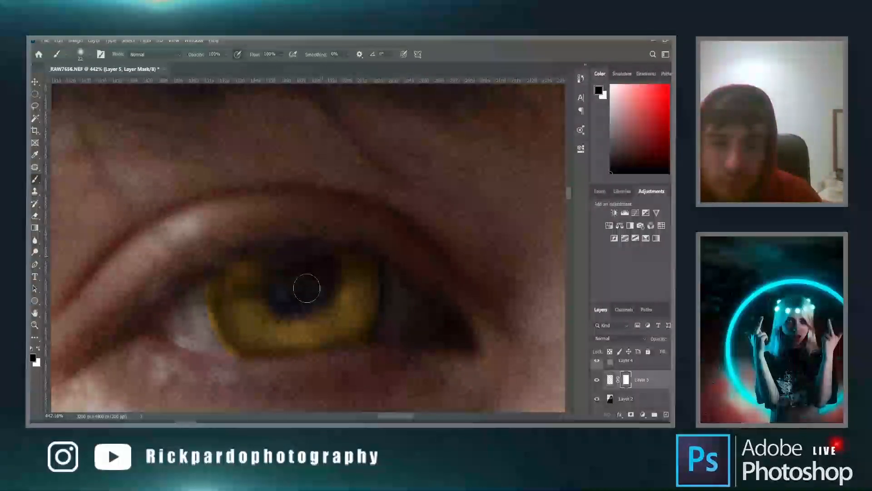
key(x)
drag(320, 321, 266, 320)
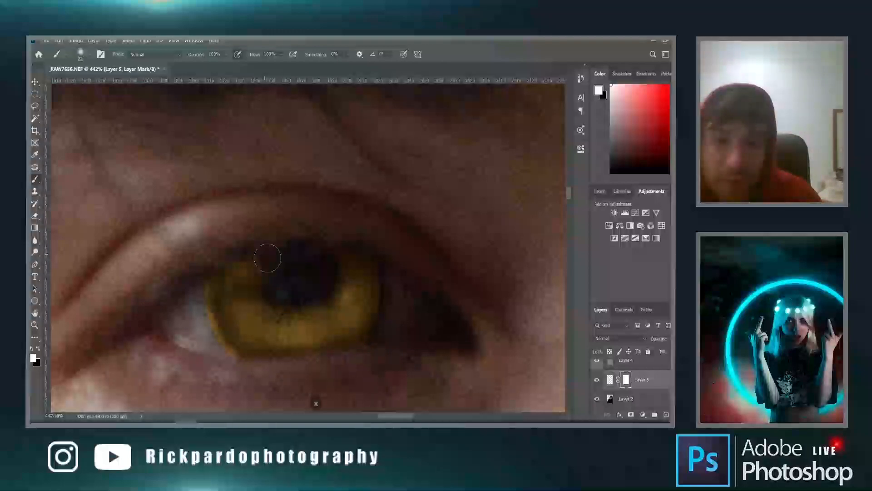
Soften the yellow iris's outer edge and upper area by painting black on its mask at reduced brush opacity.
alt+scroll(263, 249, down, 3)
alt+scroll(341, 359, up, 3)
key(x)
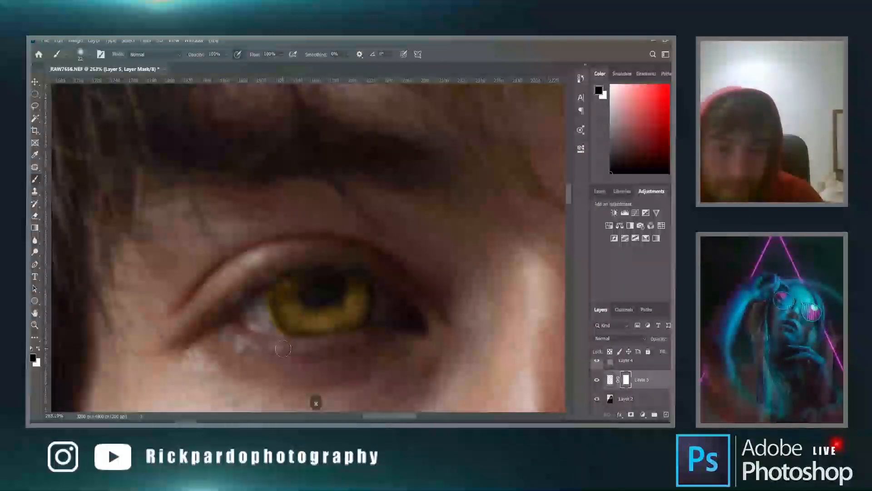
click(227, 55)
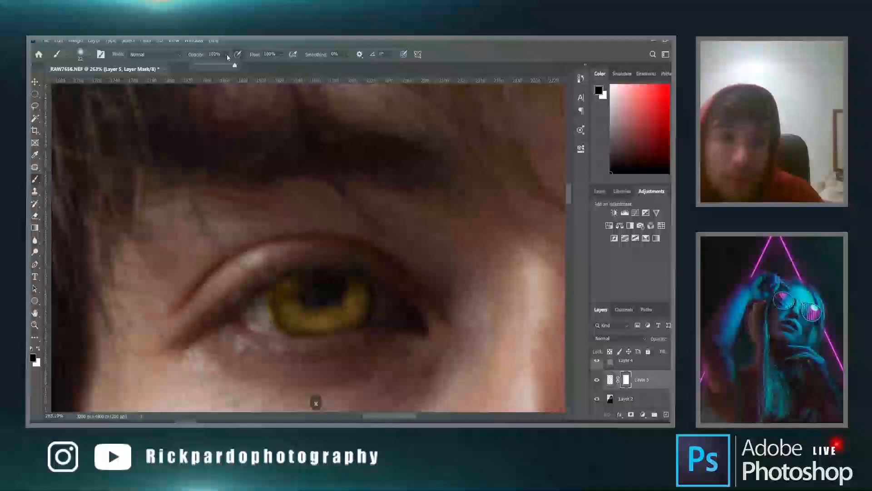
drag(235, 66, 211, 66)
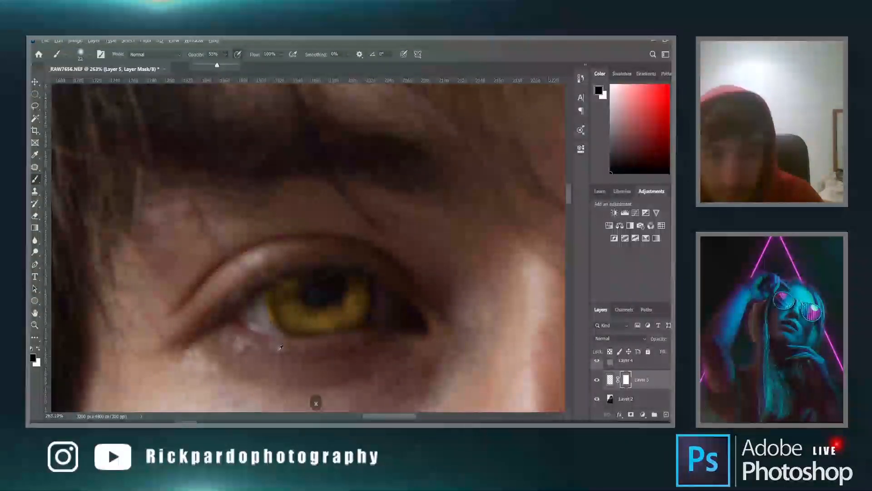
drag(267, 286, 268, 332)
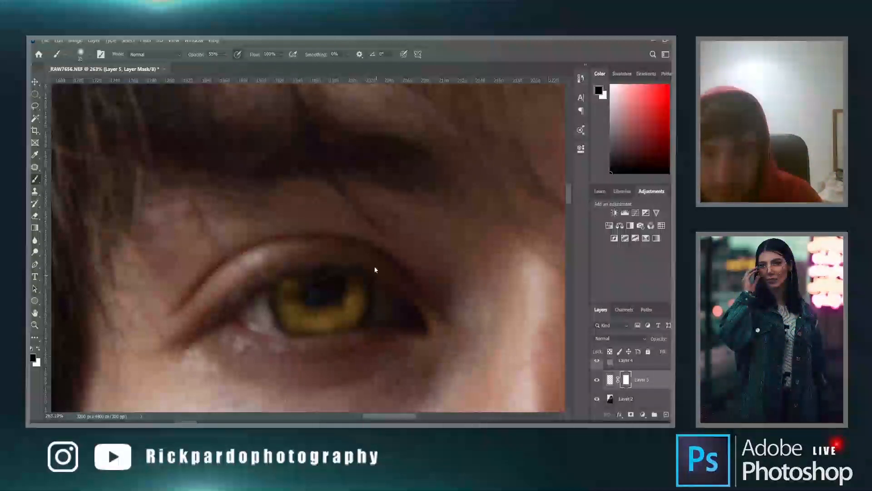
click(226, 56)
click(303, 277)
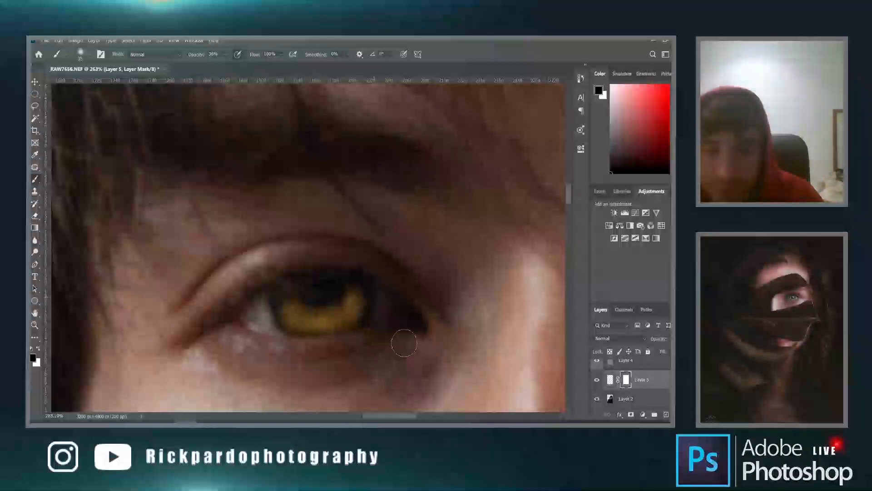
scroll(397, 336, down, 3)
scroll(396, 336, down, 2)
key(ctrl+0)
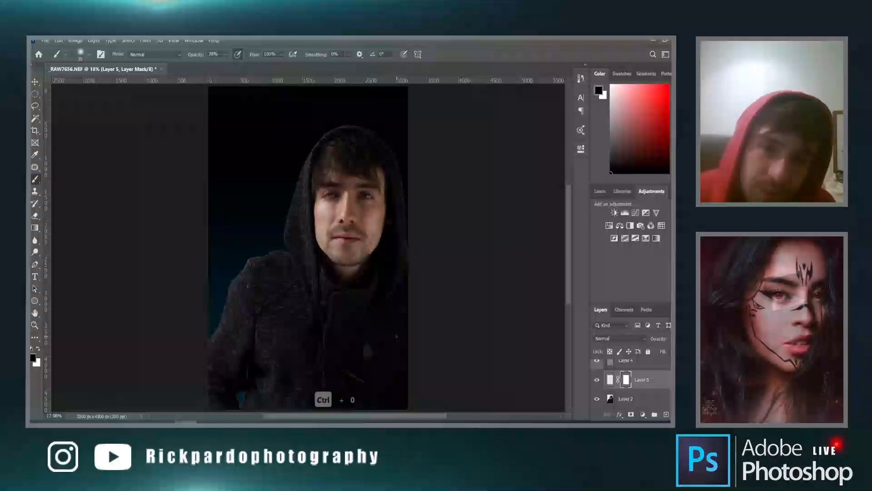
scroll(656, 377, up, 2)
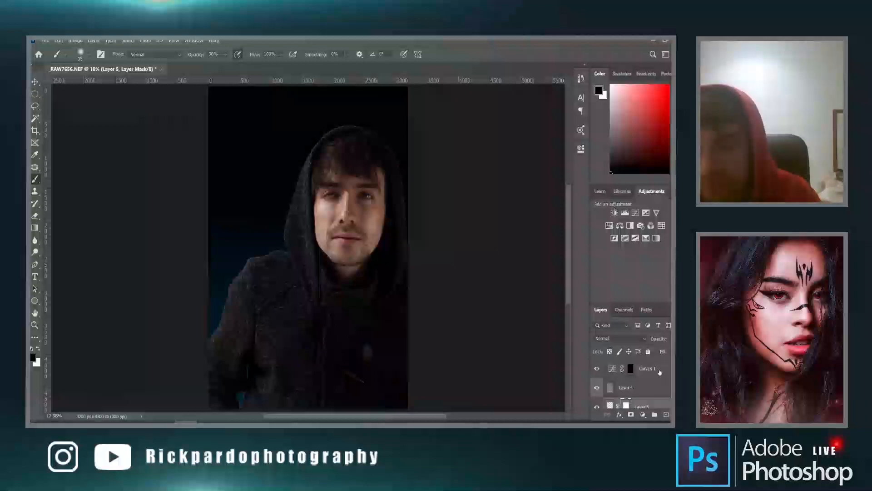
Add a layer above the Curves layer and draw a curved pen shape segment from beneath the yellow iris to the jawline.
click(661, 368)
click(665, 415)
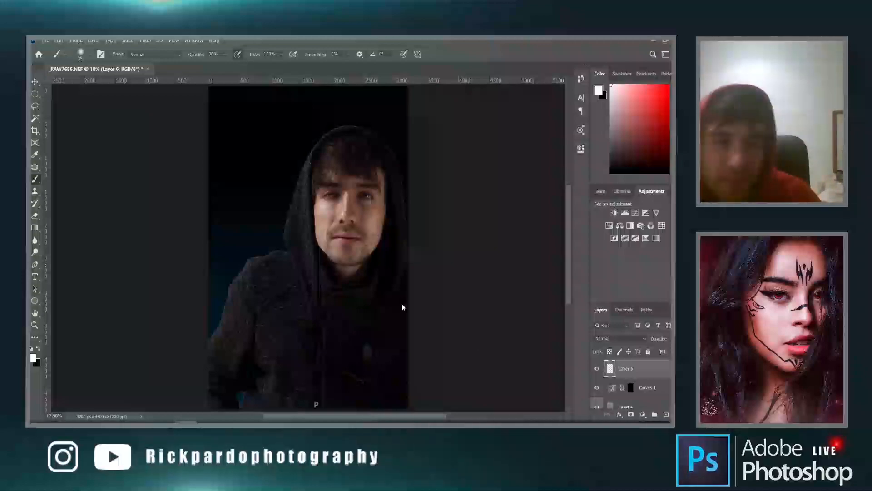
click(36, 267)
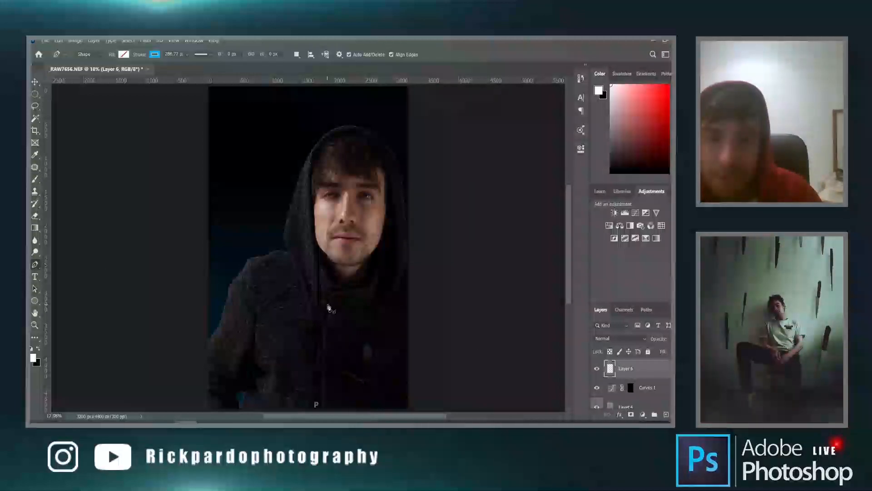
scroll(344, 193, up, 5)
scroll(344, 193, up, 8)
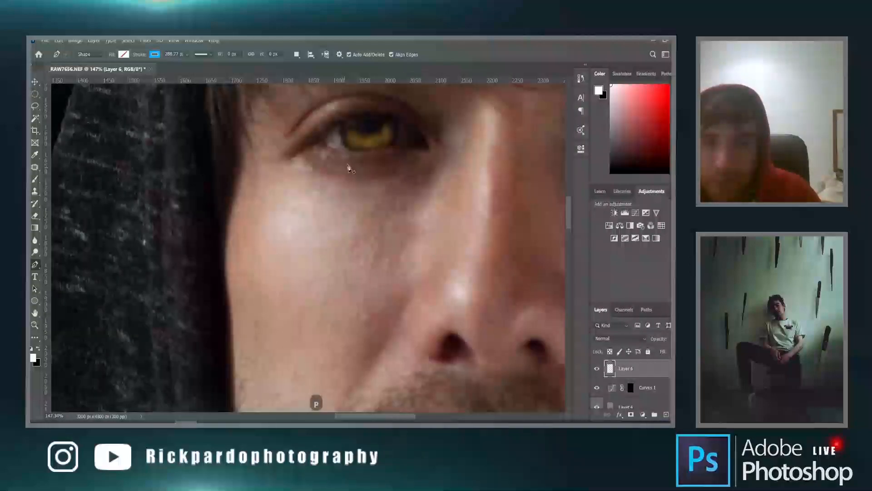
click(369, 148)
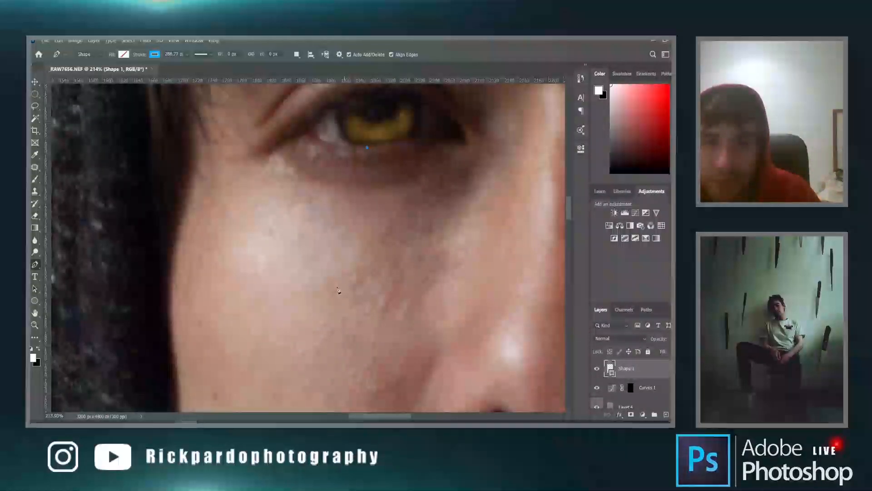
scroll(333, 374, down, 4)
drag(569, 202, 569, 230)
drag(304, 366, 311, 411)
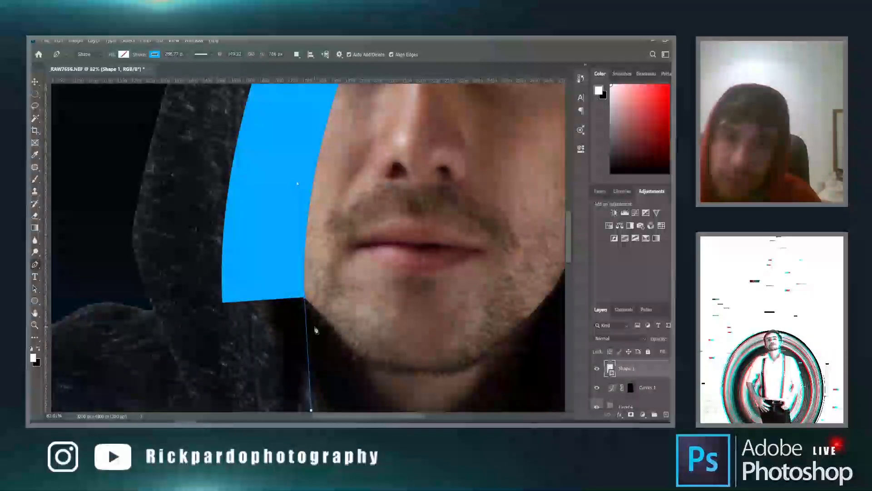
Remove the pen shape's stroke and fill it with yellow.
click(157, 55)
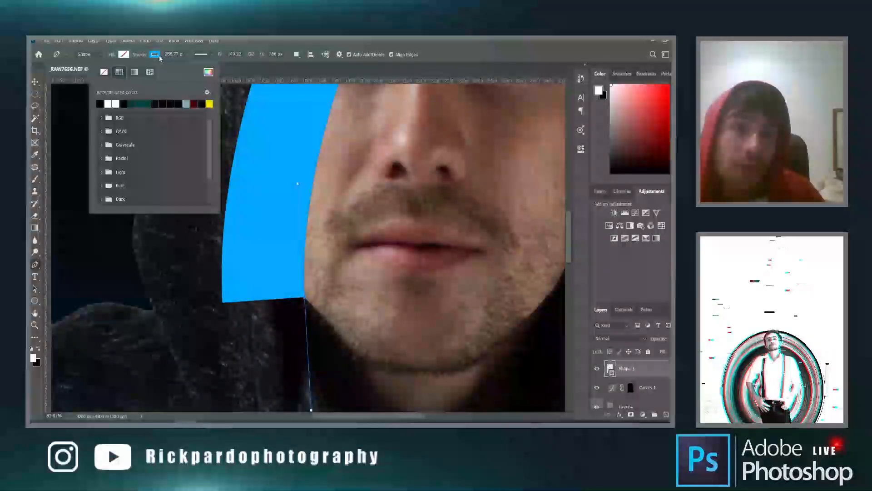
click(104, 73)
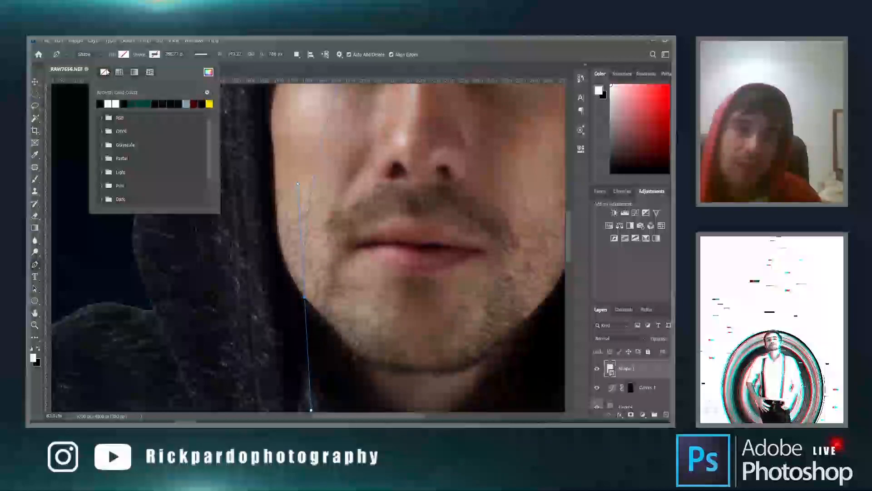
click(126, 56)
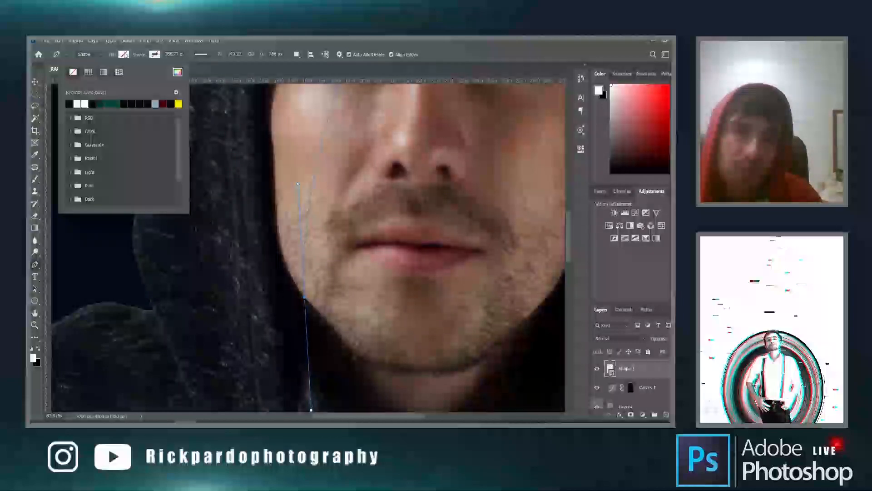
click(178, 104)
key(Return)
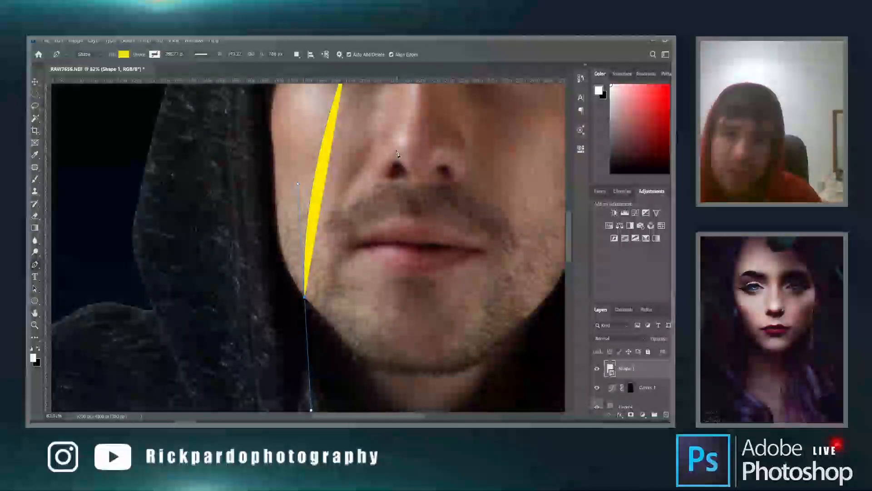
Try to remove the jaw anchor's outgoing handle and place another point on the jawline, and undo the bulging segment.
scroll(324, 221, down, 2)
scroll(313, 271, up, 8)
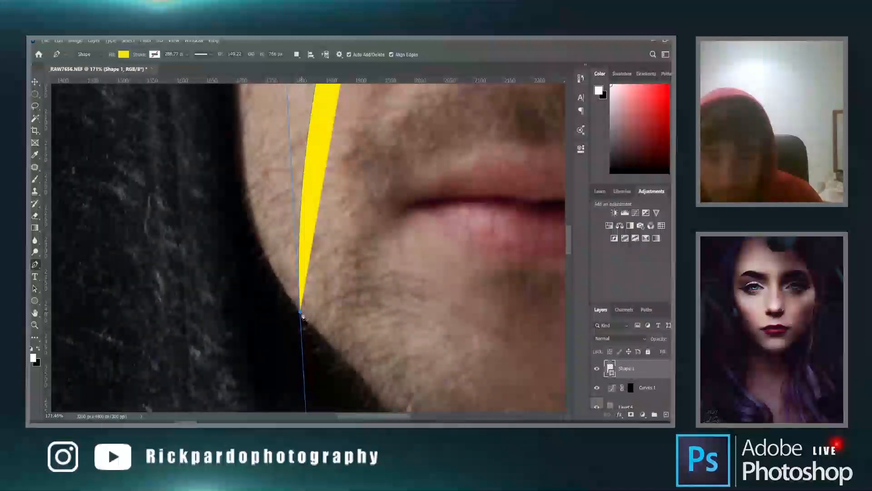
alt+click(300, 312)
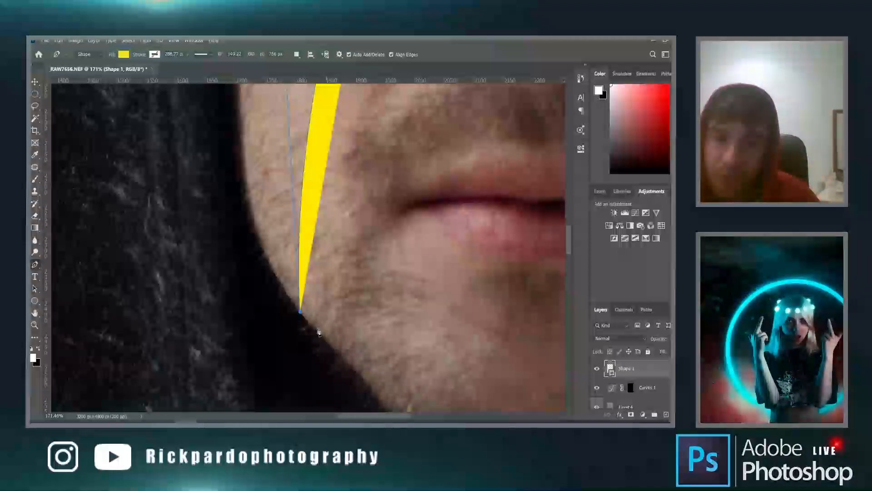
key(ctrl+z)
scroll(309, 323, down, 5)
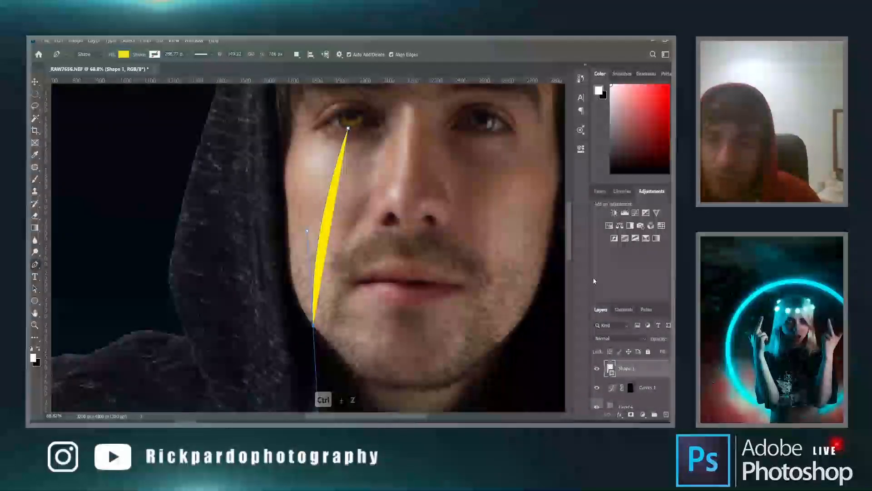
drag(571, 246, 573, 266)
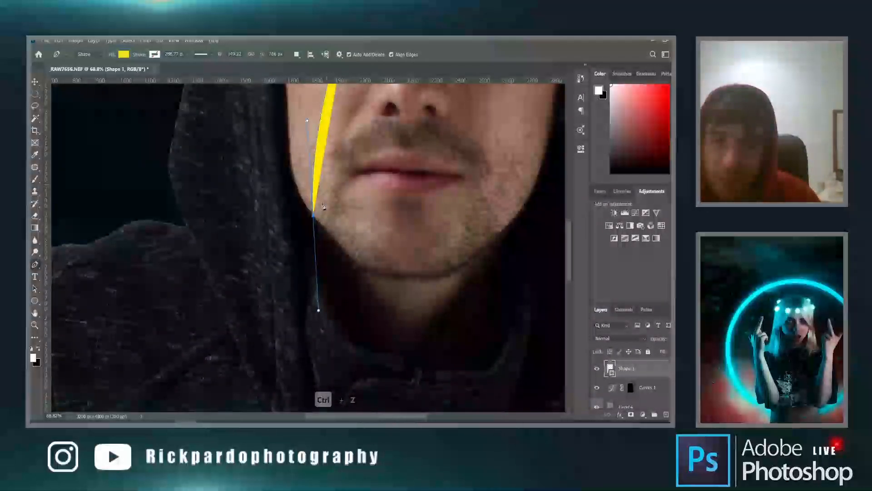
scroll(327, 231, up, 4)
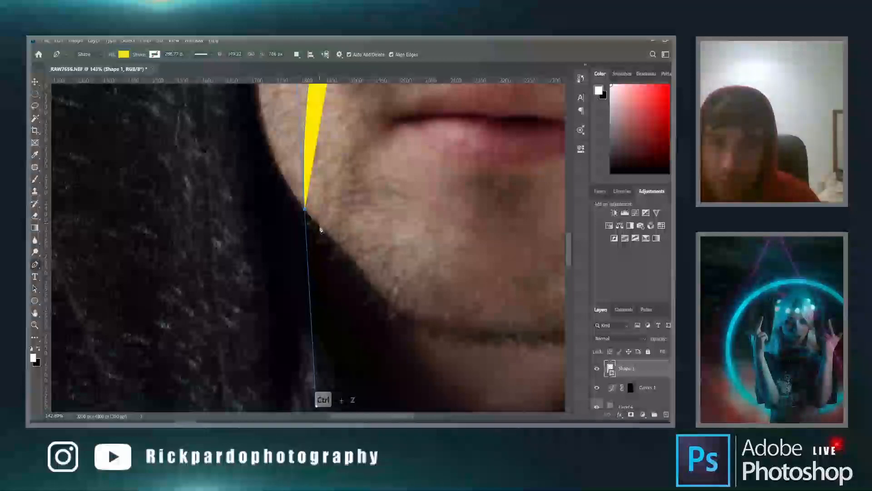
click(321, 227)
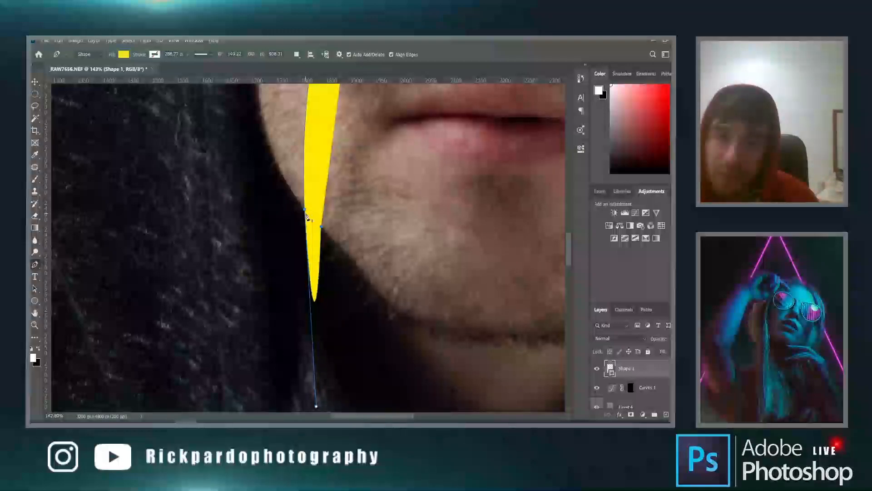
key(ctrl+z)
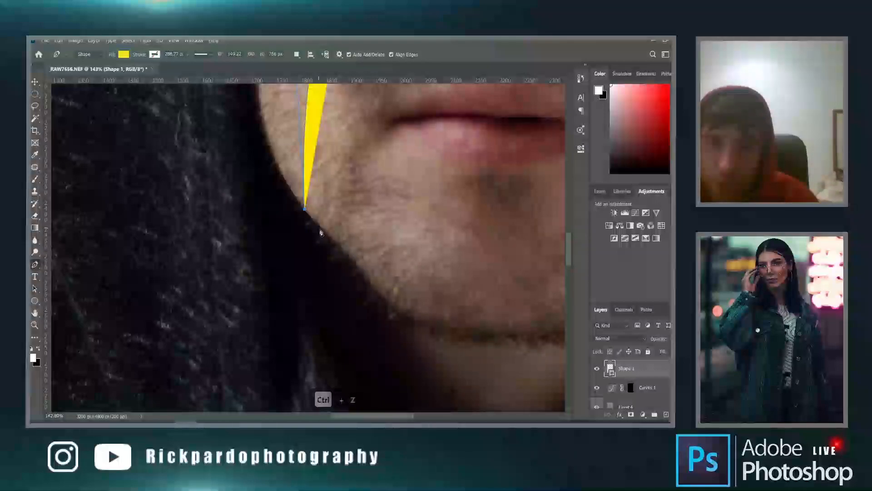
Extend the yellow shape along the jawline and curve it back up to the lower eyelid, closing it into a tapered stripe.
scroll(320, 223, up, 5)
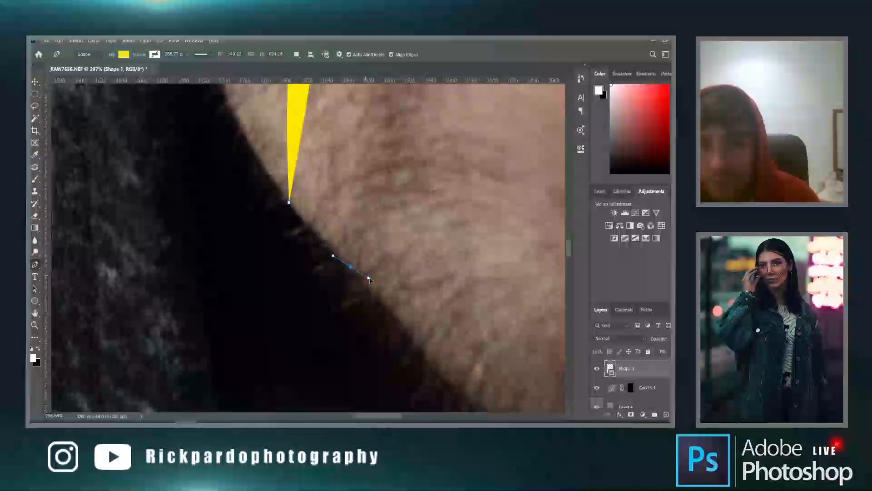
click(371, 282)
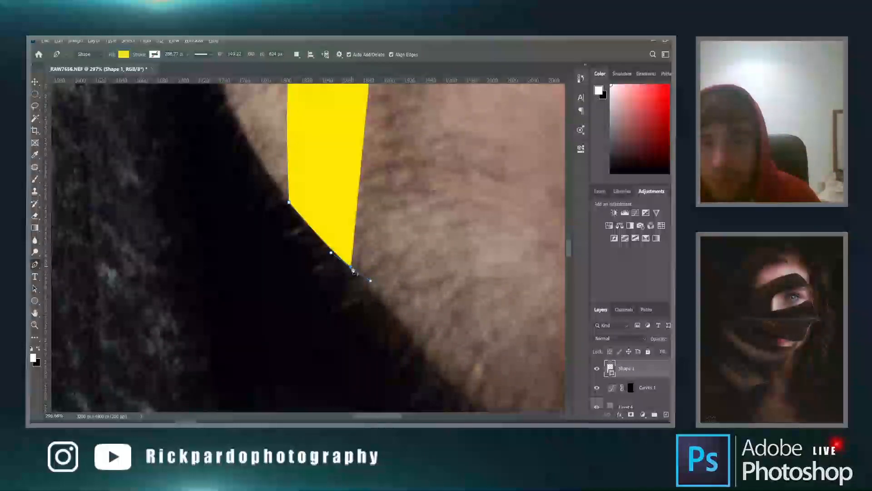
drag(569, 251, 567, 208)
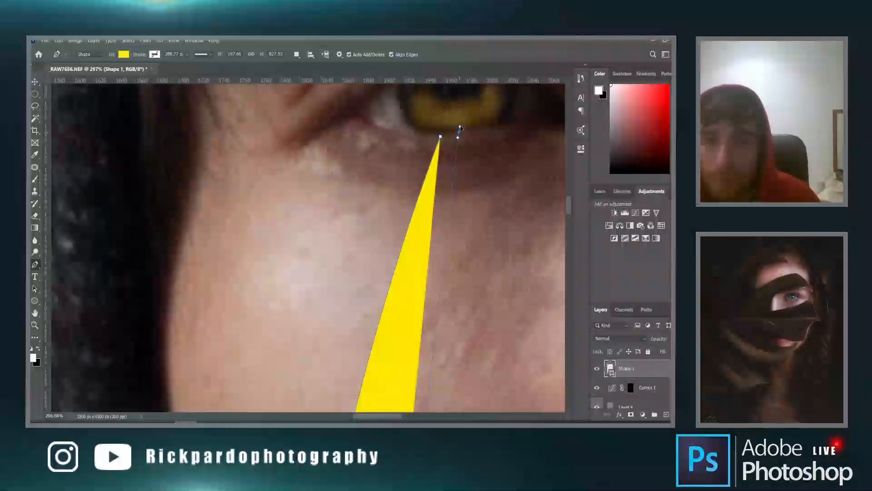
drag(480, 124, 506, 92)
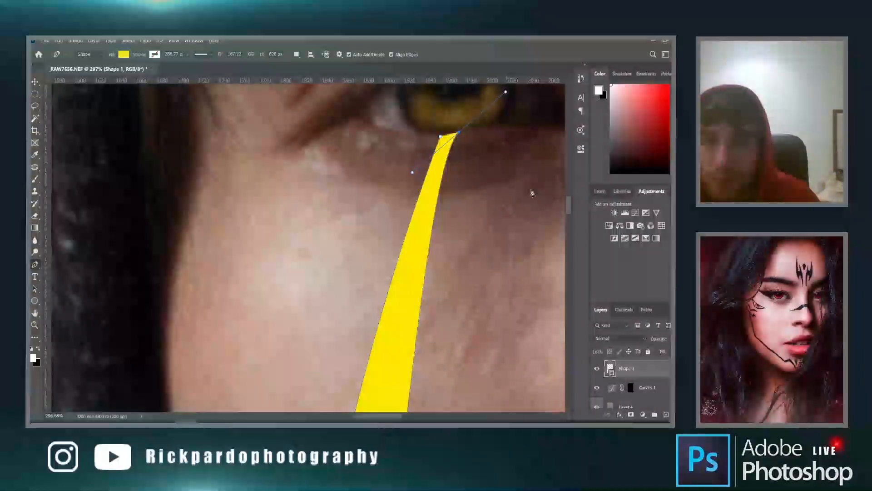
drag(571, 209, 571, 197)
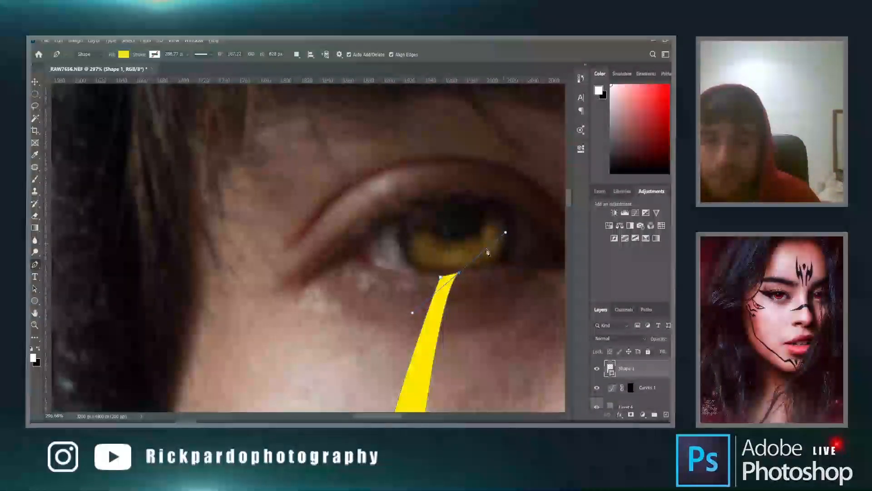
scroll(467, 283, up, 3)
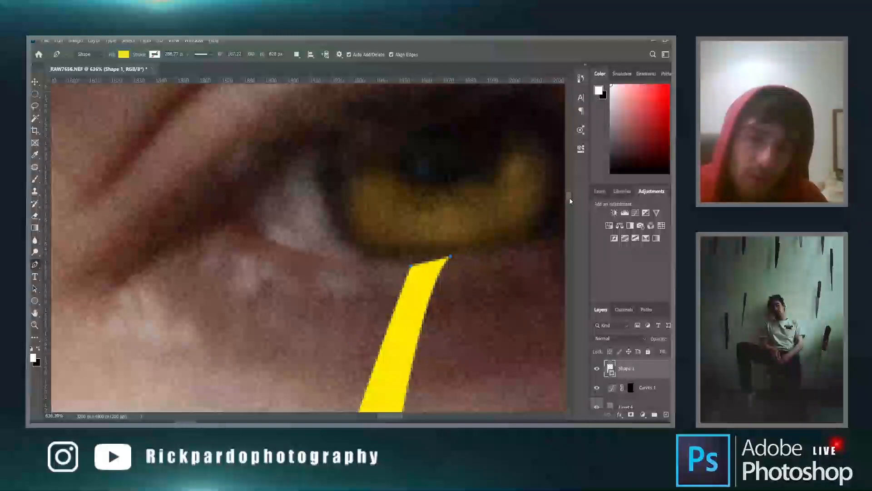
key(ctrl+0)
scroll(327, 222, up, 5)
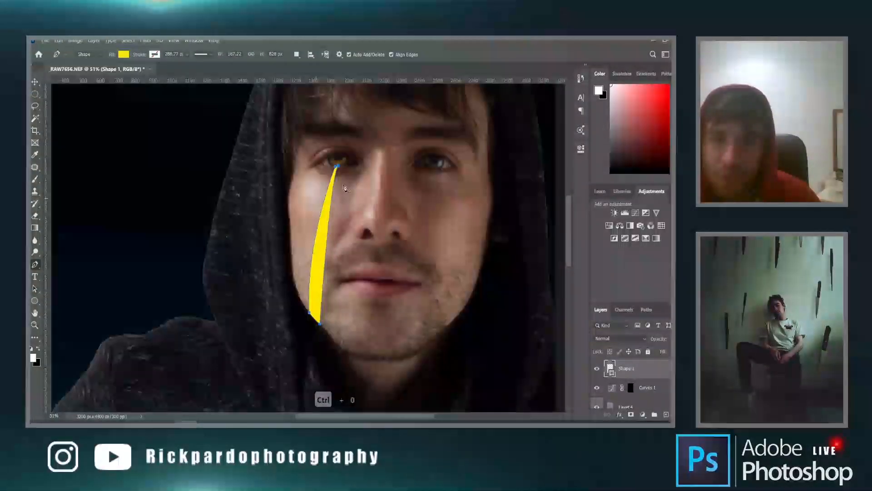
click(334, 165)
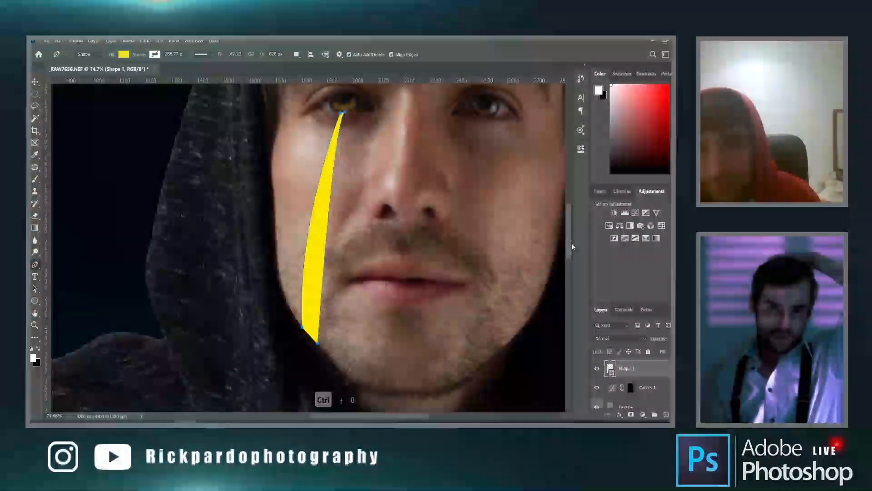
Try to adjust the direction handle at the yellow stripe's lowest jaw corner, and undo the change.
scroll(324, 342, up, 8)
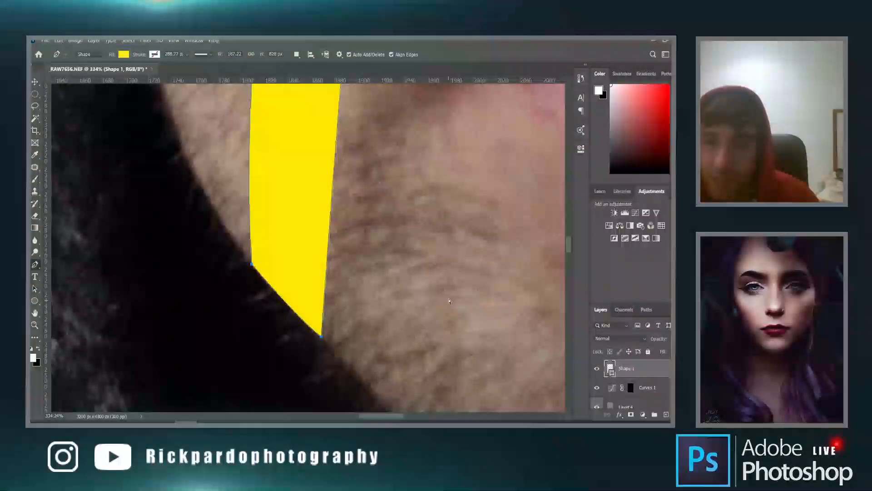
scroll(318, 334, up, 2)
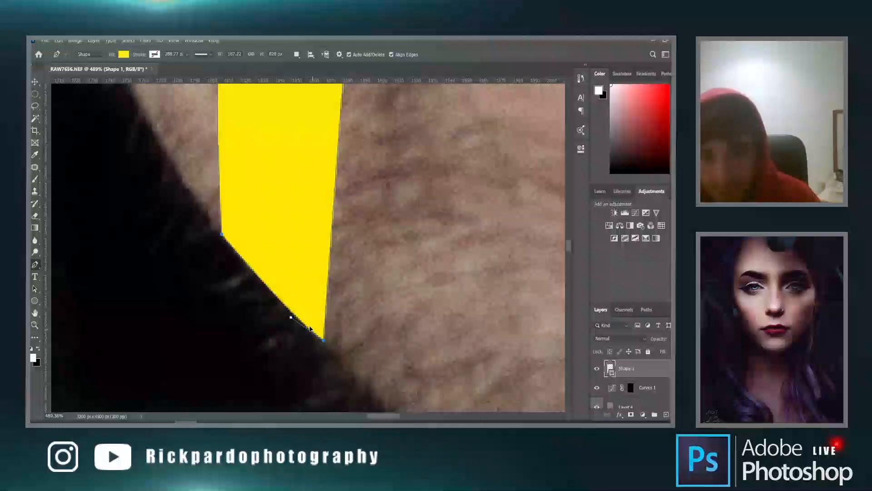
key(z)
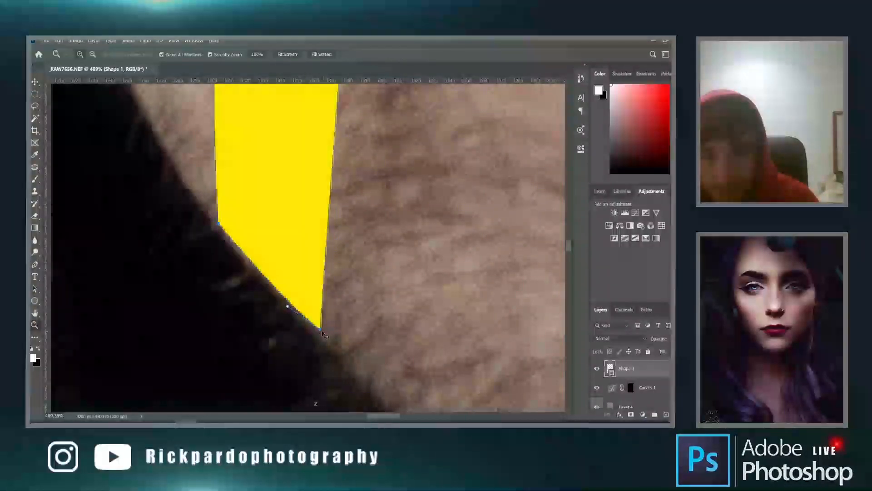
key(ctrl+z)
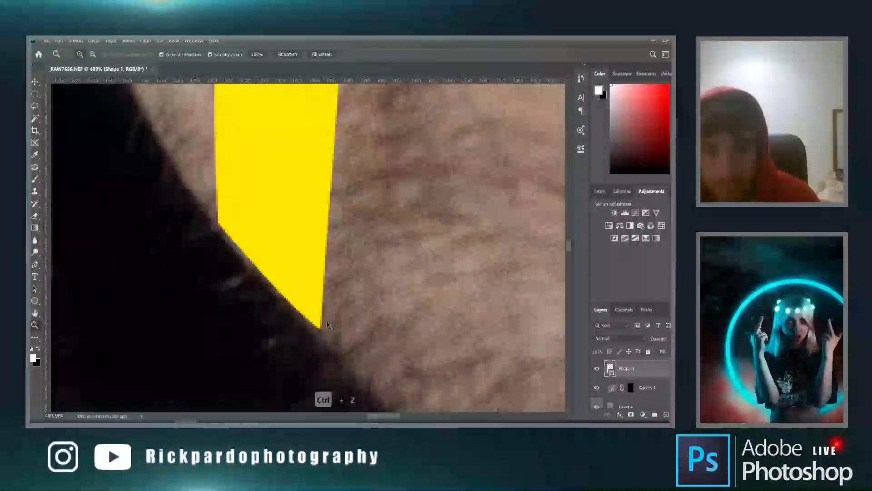
drag(325, 321, 330, 334)
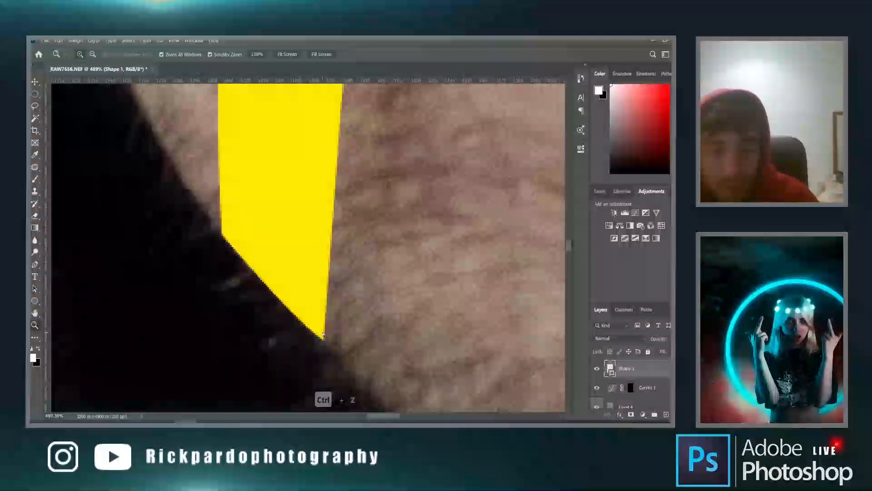
Try to rework the lowest jaw anchor of the yellow stripe and its handles, and undo the attempts.
key(p)
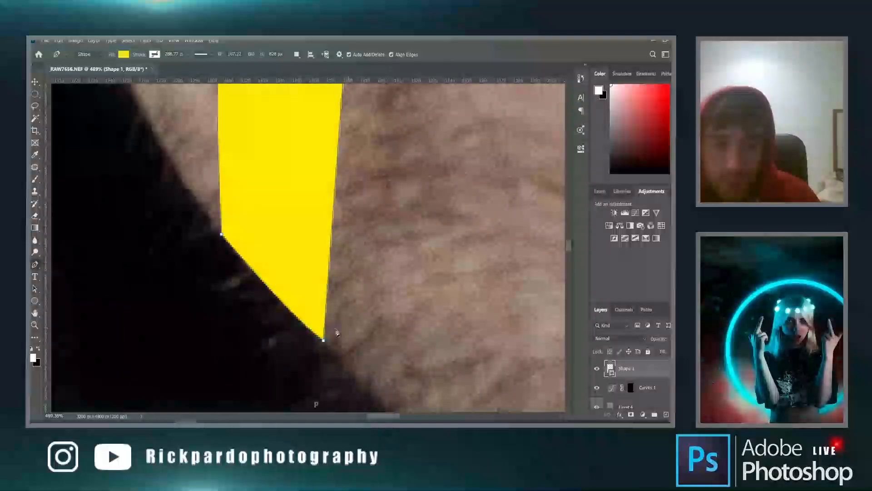
click(324, 340)
key(ctrl+z)
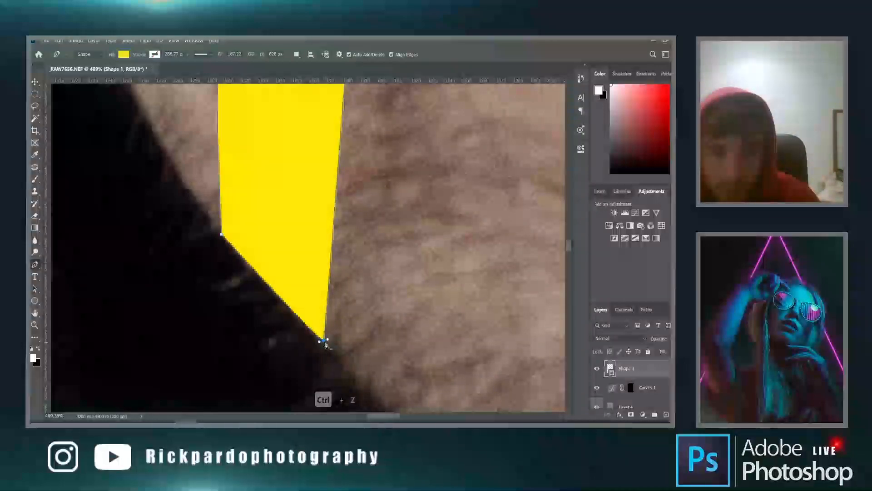
key(ctrl+z)
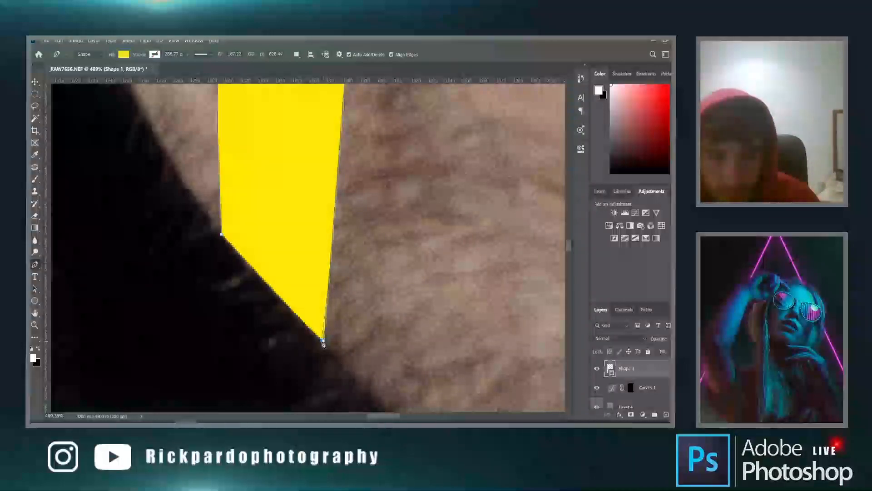
key(ctrl+z)
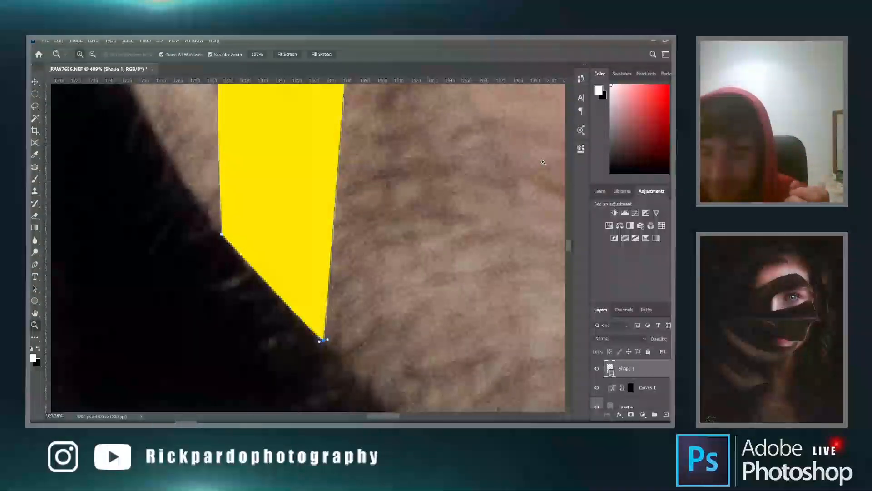
drag(543, 163, 420, 336)
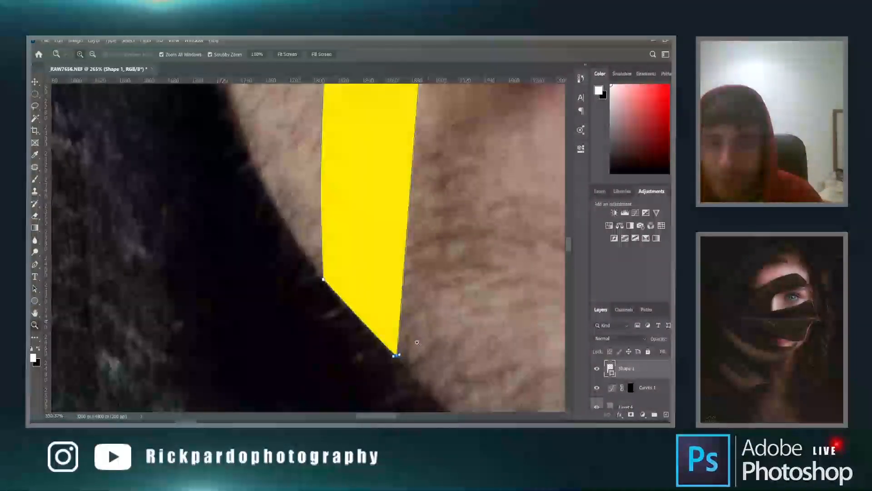
scroll(380, 362, up, 6)
key(p)
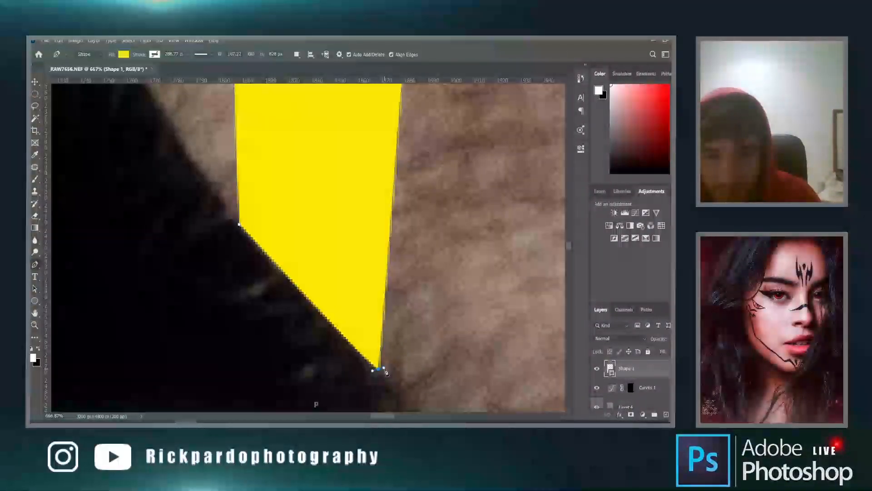
key(ctrl+z)
key(ctrl+z)
key(ctrl+z)
key(ctrl+z)
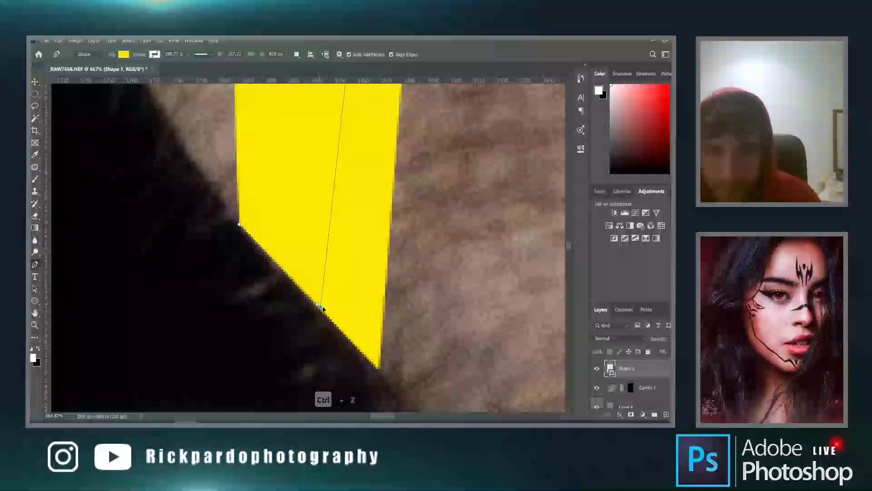
Move the yellow stripe's lowest anchor up along the jawline to narrow its base, making the shape about 793 px tall.
drag(376, 367, 375, 365)
scroll(350, 291, down, 10)
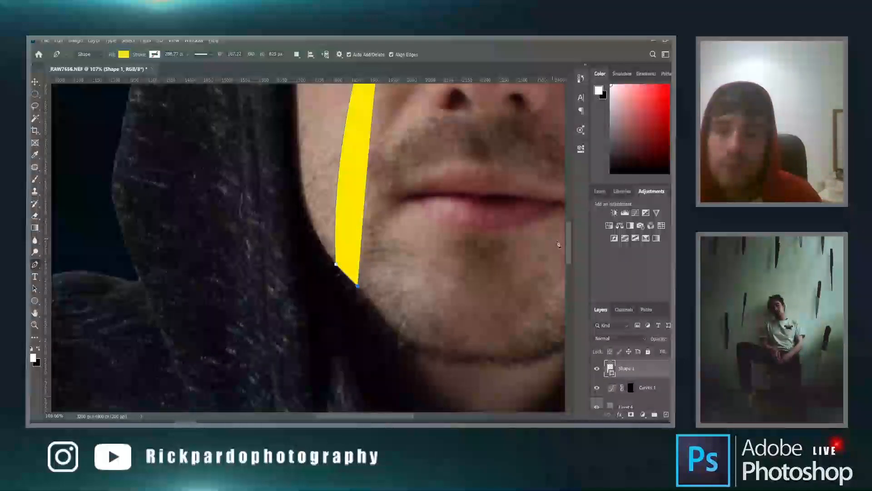
drag(567, 244, 570, 179)
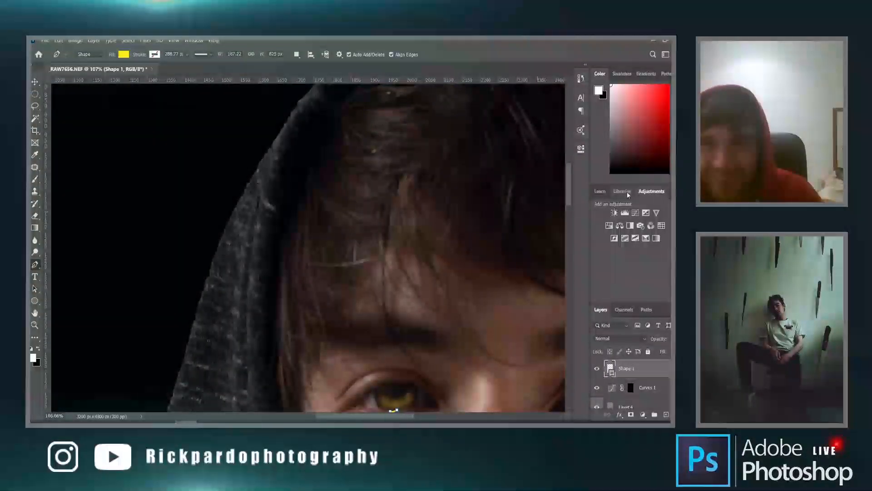
drag(570, 184, 570, 262)
scroll(568, 229, down, 4)
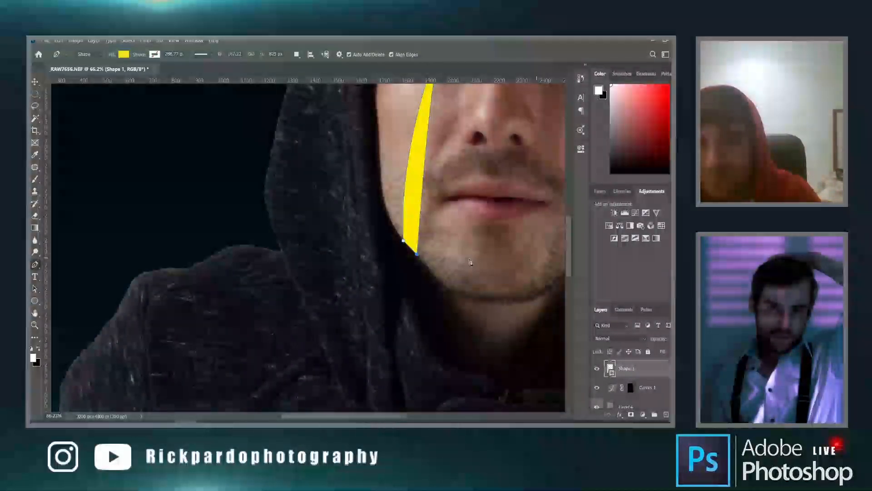
scroll(418, 246, up, 9)
scroll(411, 263, up, 8)
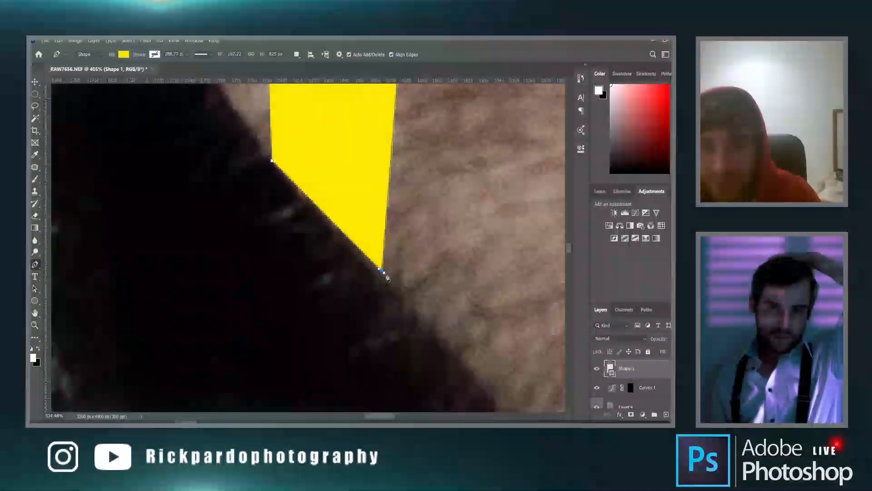
drag(381, 272, 284, 178)
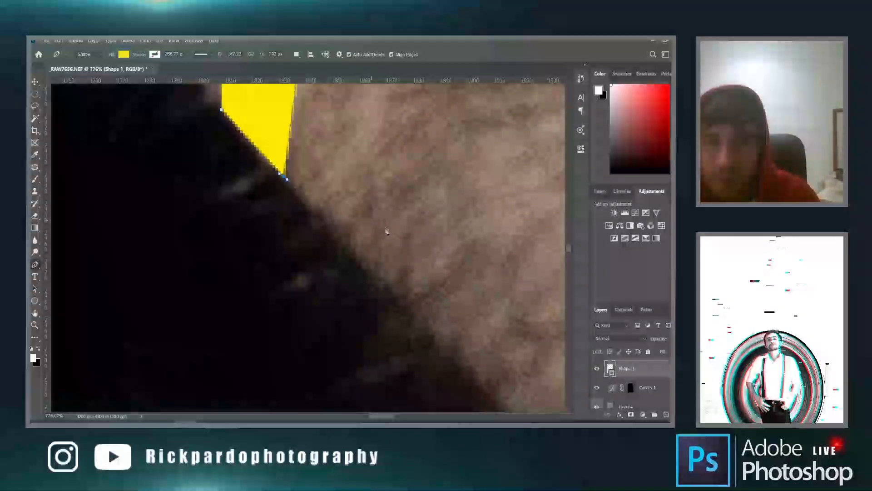
Reshape the stripe's nose-side curve with the eye anchor's direction handle so the stripe is slimmer below the eye.
scroll(423, 247, down, 5)
drag(567, 244, 572, 206)
scroll(448, 310, down, 1)
scroll(448, 314, down, 10)
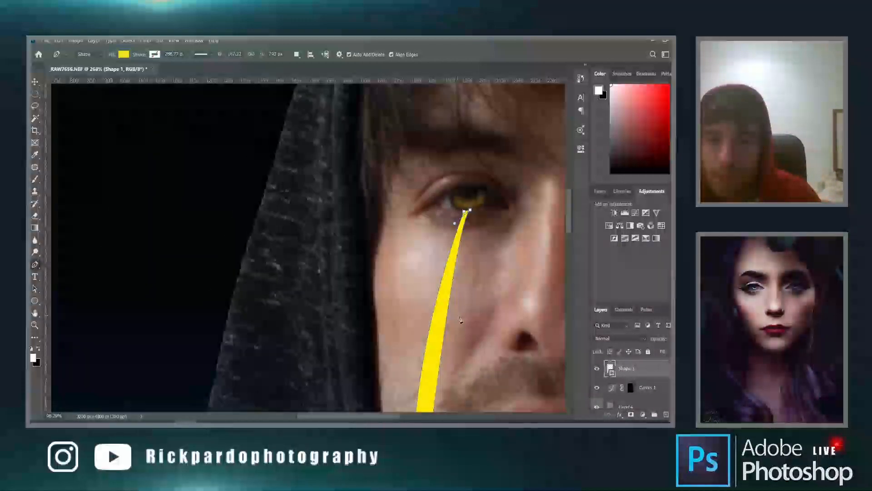
scroll(451, 402, up, 5)
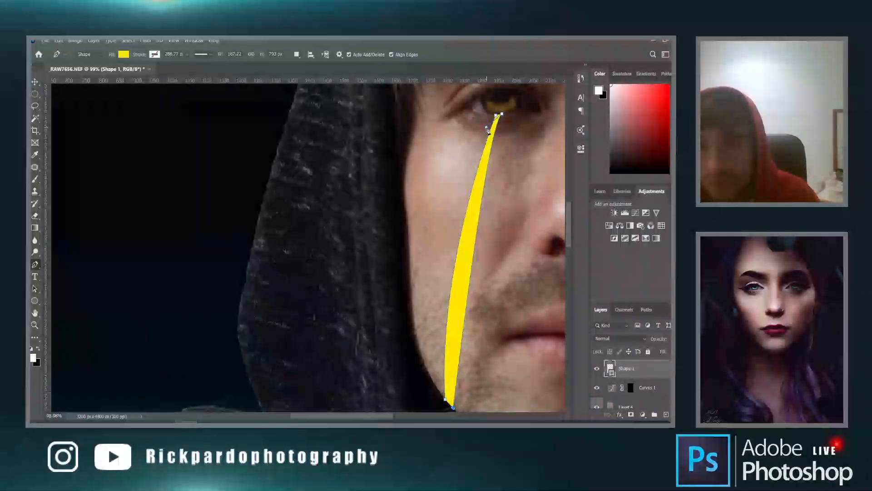
drag(491, 132, 518, 147)
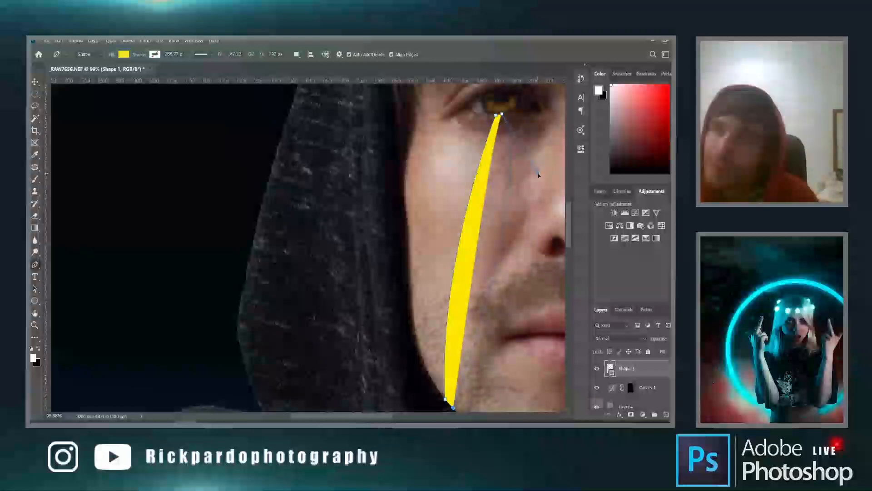
drag(538, 176, 462, 161)
drag(469, 150, 462, 134)
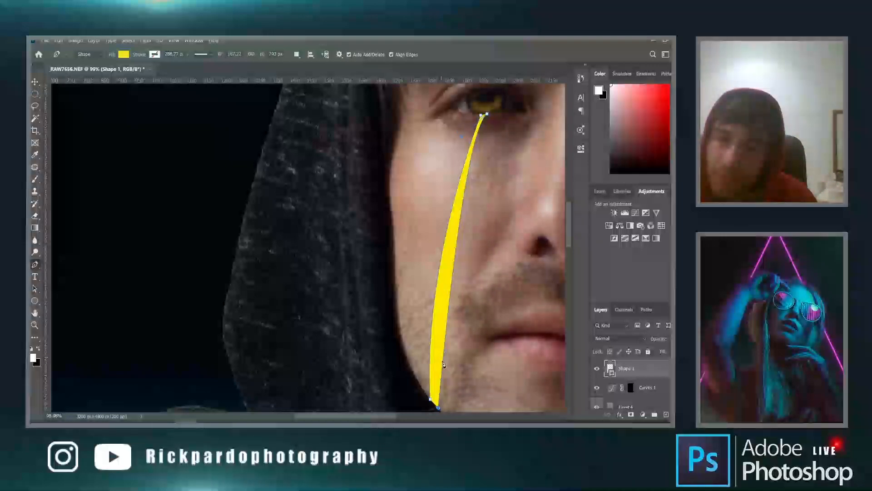
Adjust the handle at the stripe's lowest jaw corner so the base follows the jawline, and finish editing the path.
drag(570, 238, 571, 271)
scroll(434, 139, up, 4)
scroll(447, 214, up, 4)
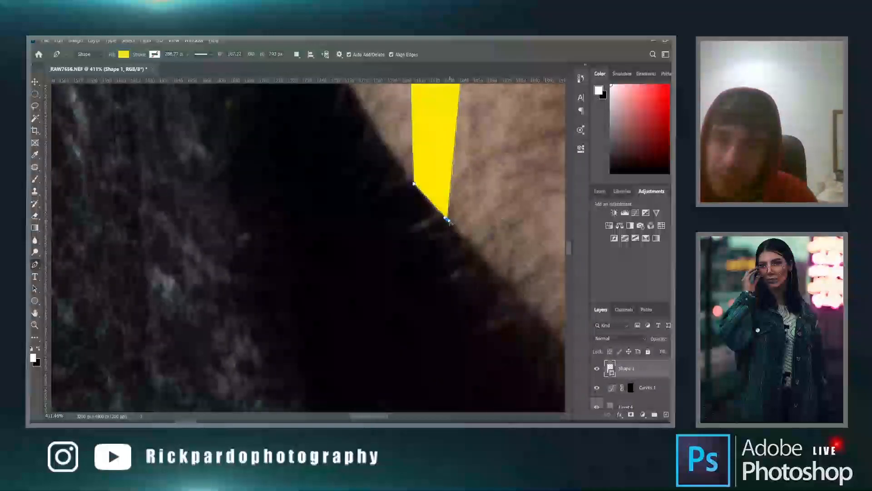
scroll(447, 220, up, 4)
scroll(449, 223, down, 2)
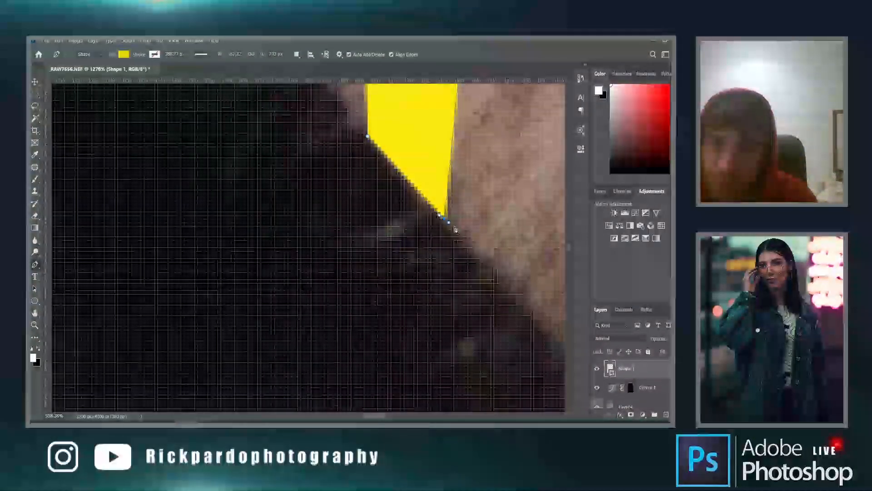
drag(451, 223, 414, 186)
scroll(492, 232, down, 5)
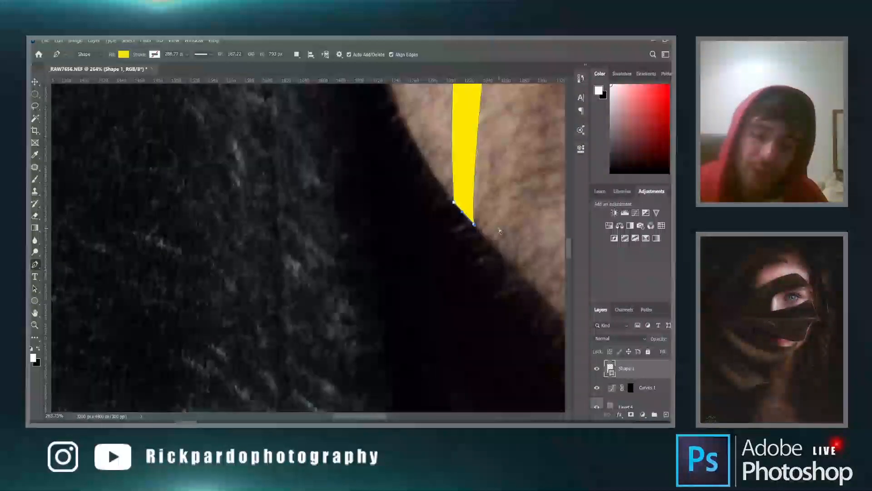
key(ctrl+0)
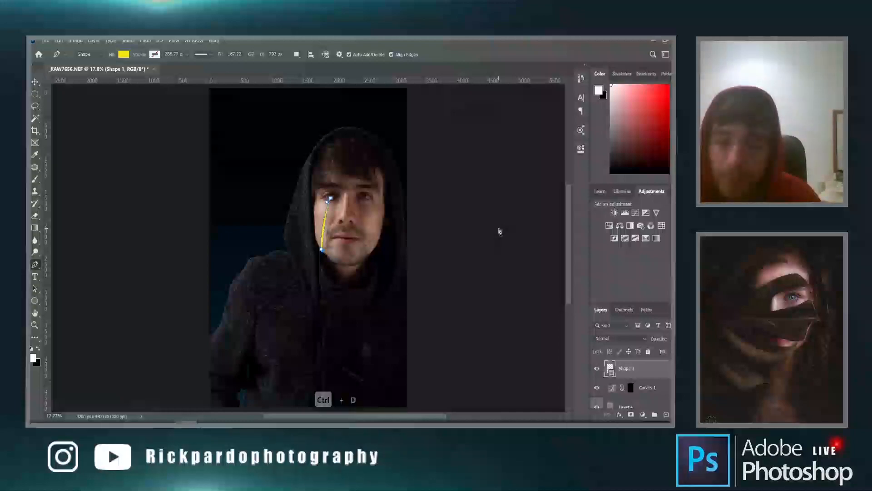
key(Return)
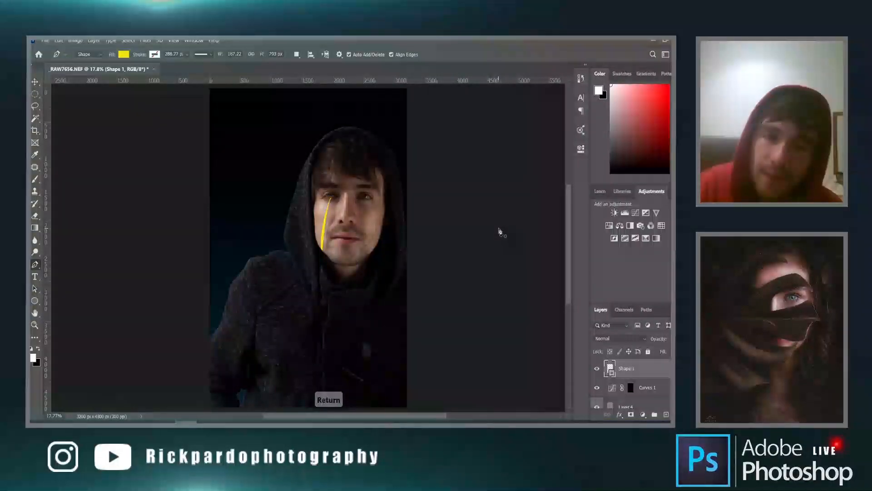
Duplicate the yellow stripe layer, move the copy below the other eye and flip it horizontally.
scroll(327, 200, up, 10)
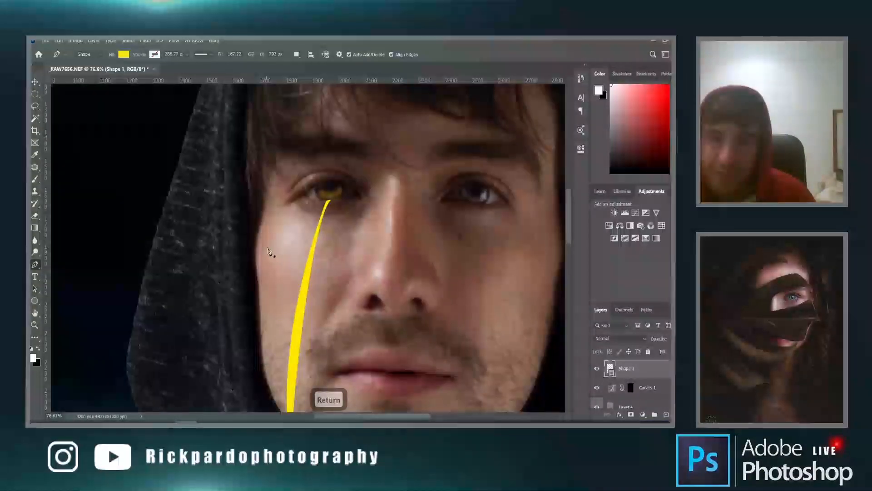
scroll(327, 200, down, 4)
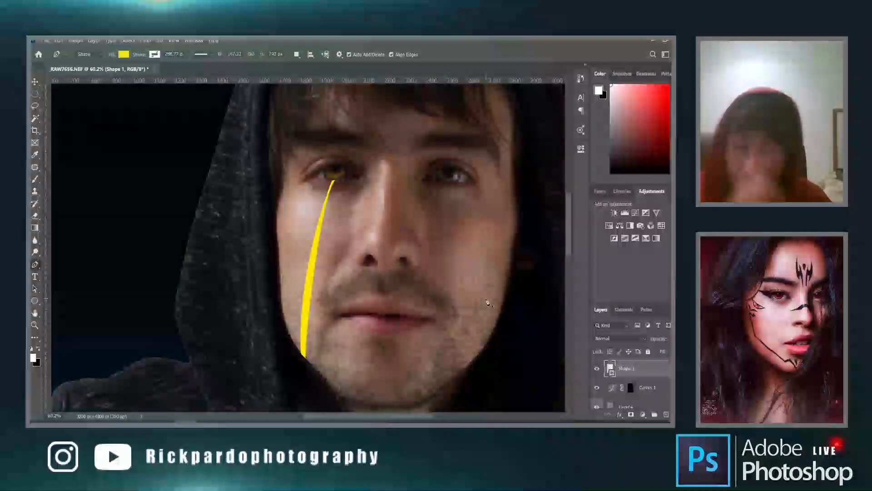
key(ctrl+j)
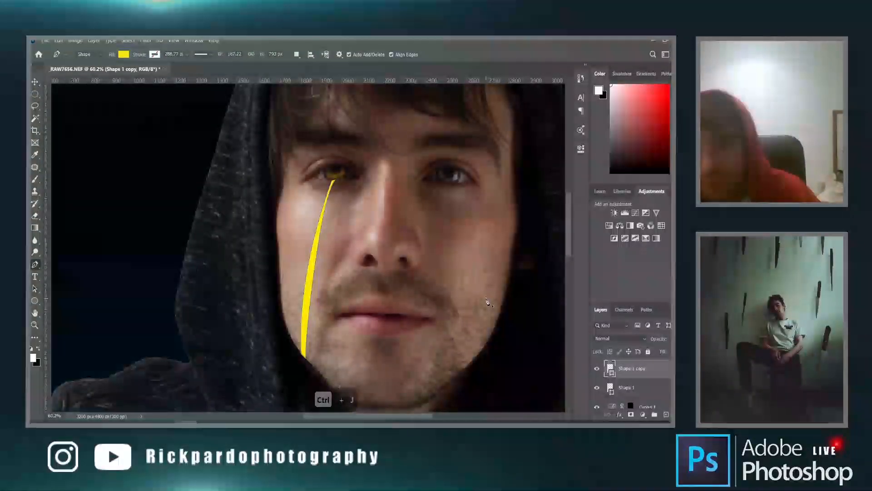
key(ctrl+t)
mouse_move(320, 277)
mouse_down()
mouse_move(445, 281)
mouse_move(436, 280)
mouse_up()
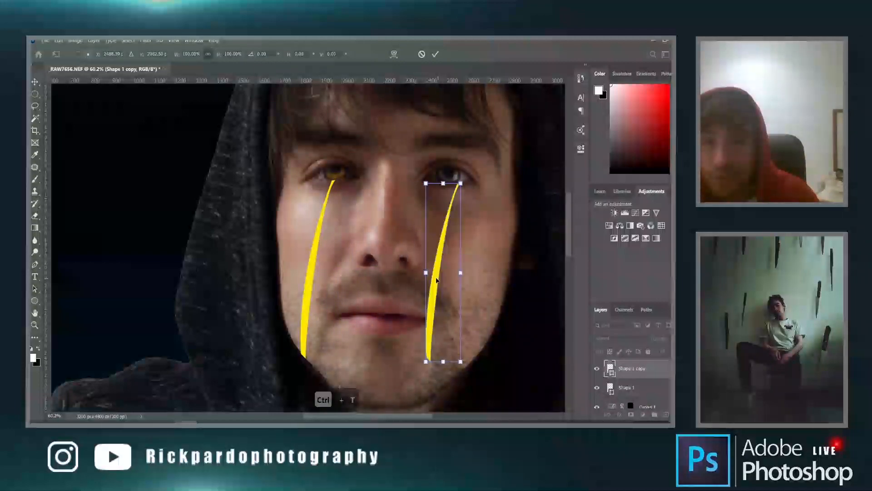
right_click(436, 280)
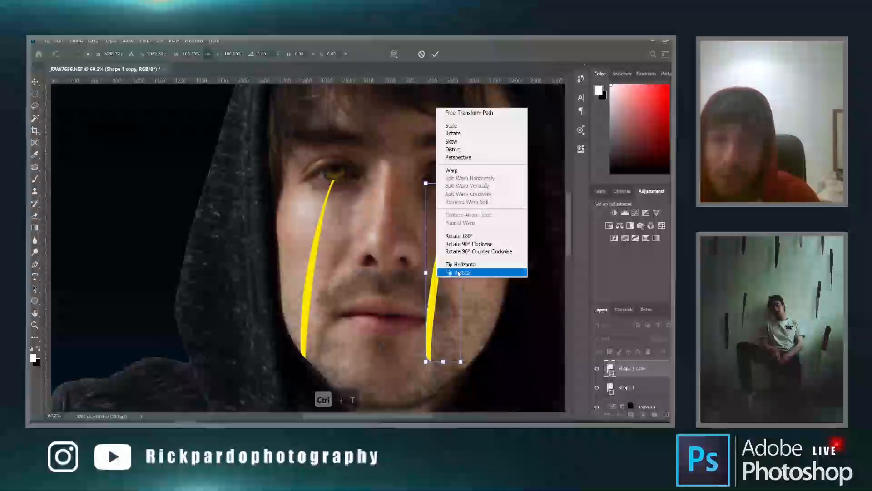
click(483, 268)
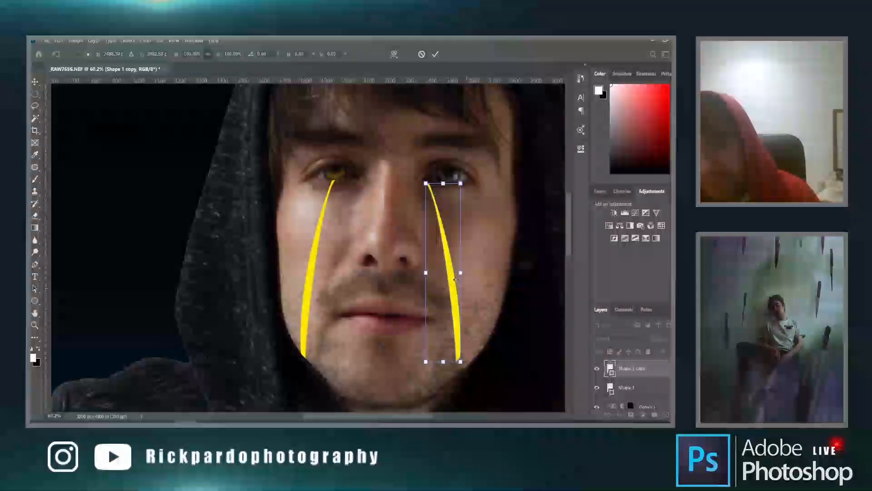
Shift the flipped stripe outward and rotate it slightly so it runs from the unrecolored eye to the jaw.
drag(457, 278, 483, 275)
drag(497, 187, 502, 188)
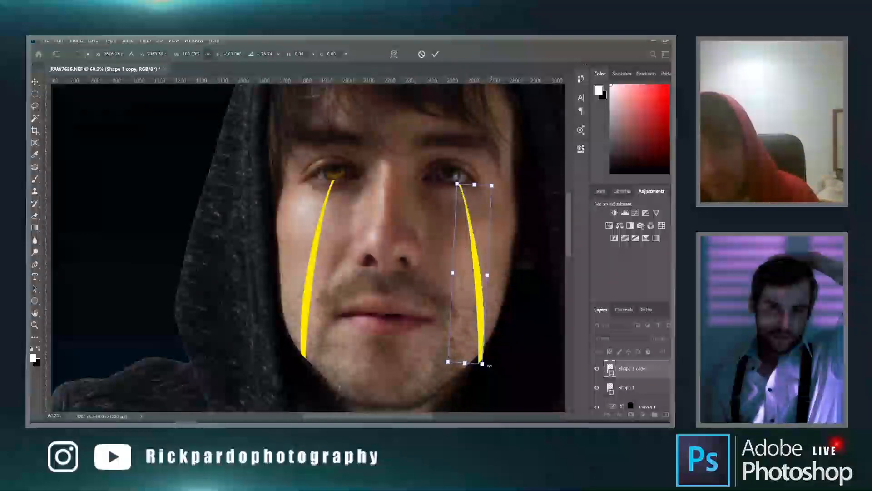
key(Return)
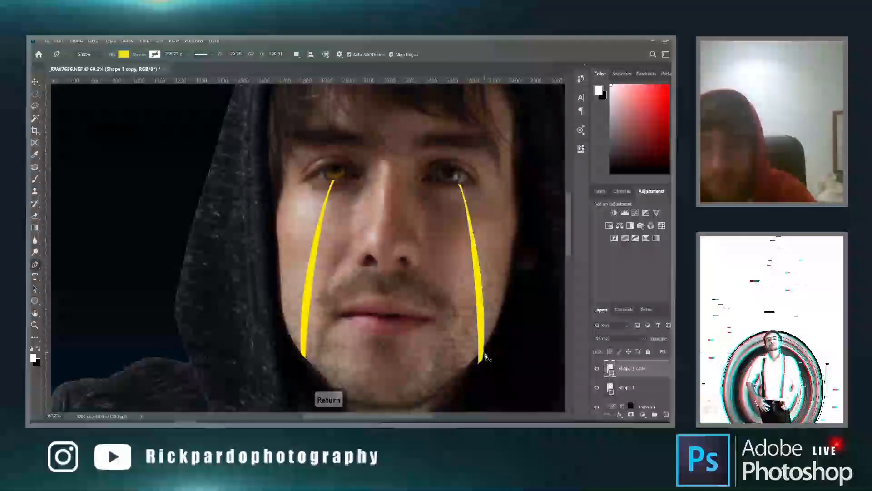
Examine how the flipped stripe's lower end meets the jawline and compare it with the original stripe.
scroll(485, 357, up, 5)
key(p)
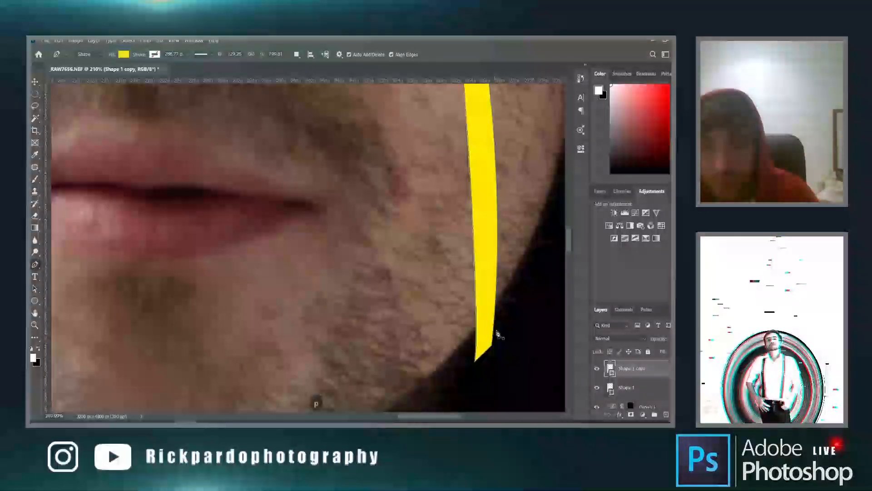
key(v)
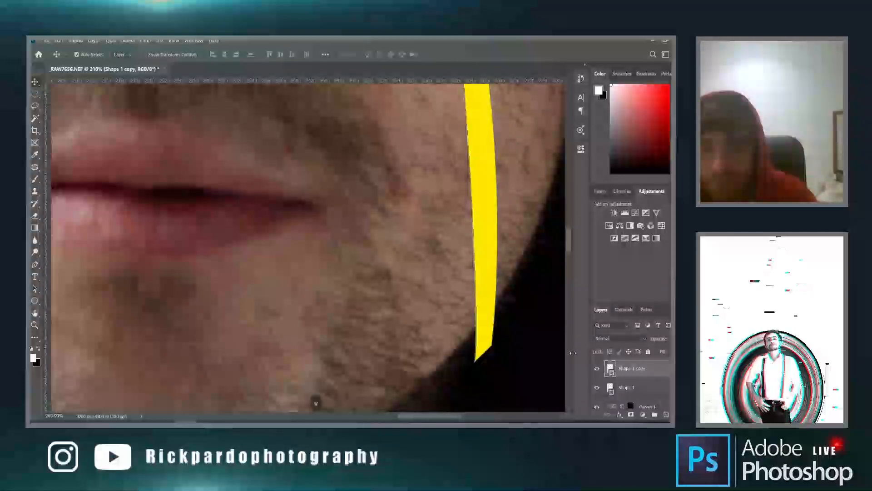
scroll(443, 316, down, 2)
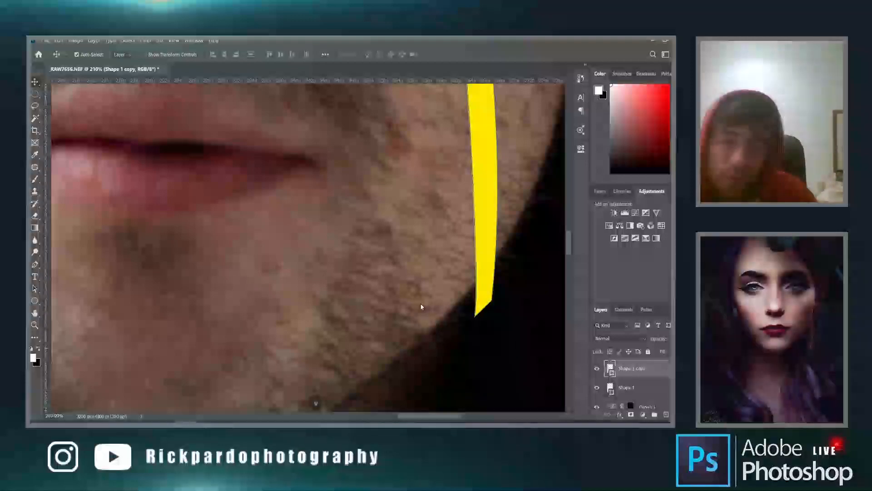
scroll(444, 315, down, 3)
scroll(561, 253, up, 5)
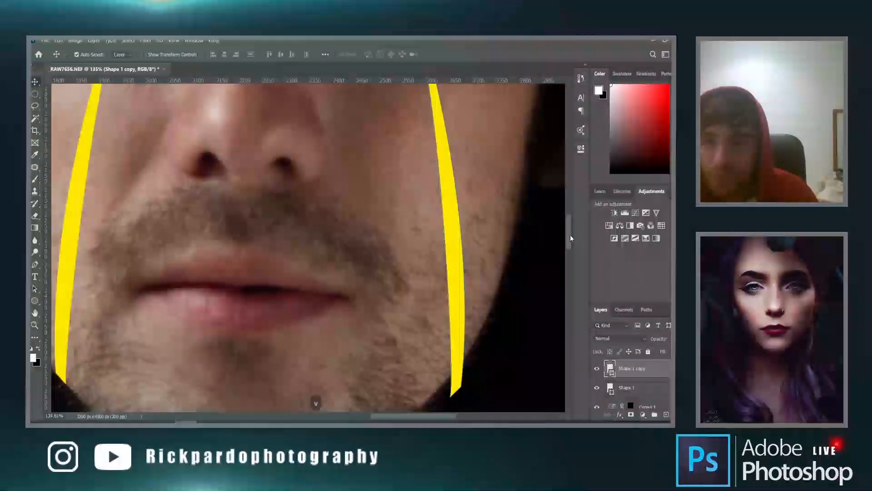
Warp the flipped stripe, pulling the outer corner of its lower end up so the base follows the jawline.
key(ctrl+0)
key(ctrl+t)
key(Return)
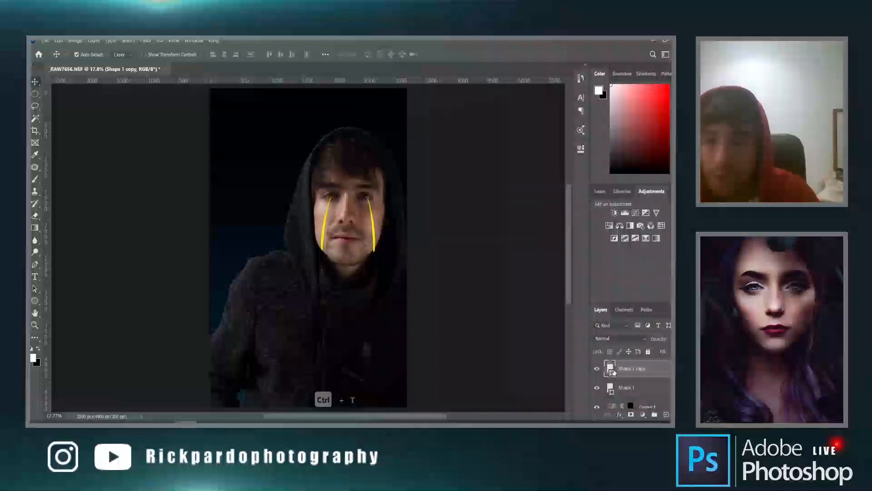
scroll(380, 227, up, 3)
key(ctrl+t)
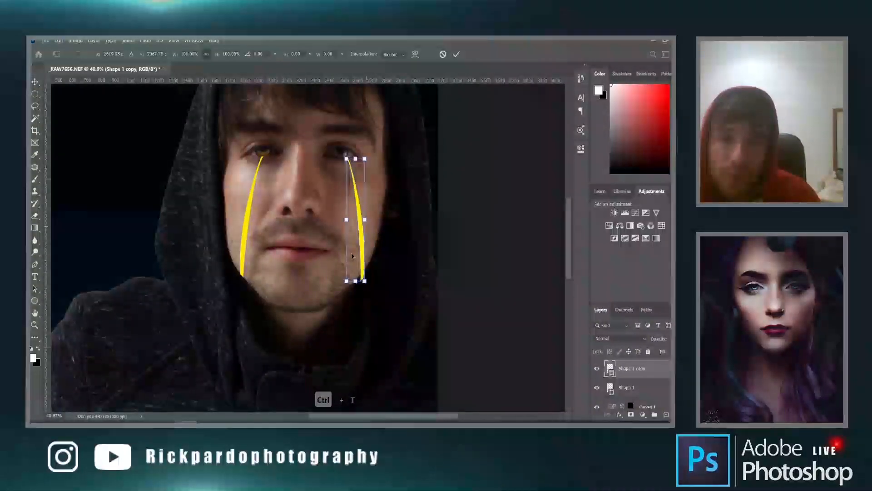
scroll(352, 256, up, 2)
right_click(366, 225)
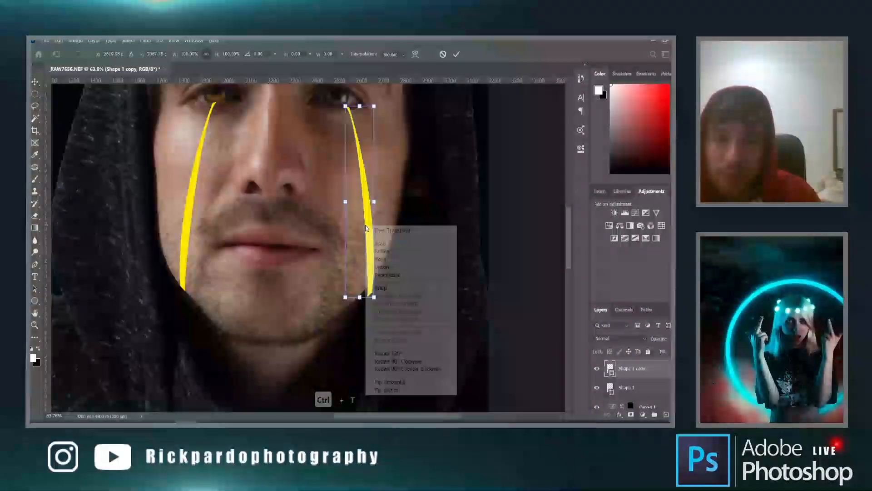
click(387, 288)
drag(376, 294, 377, 284)
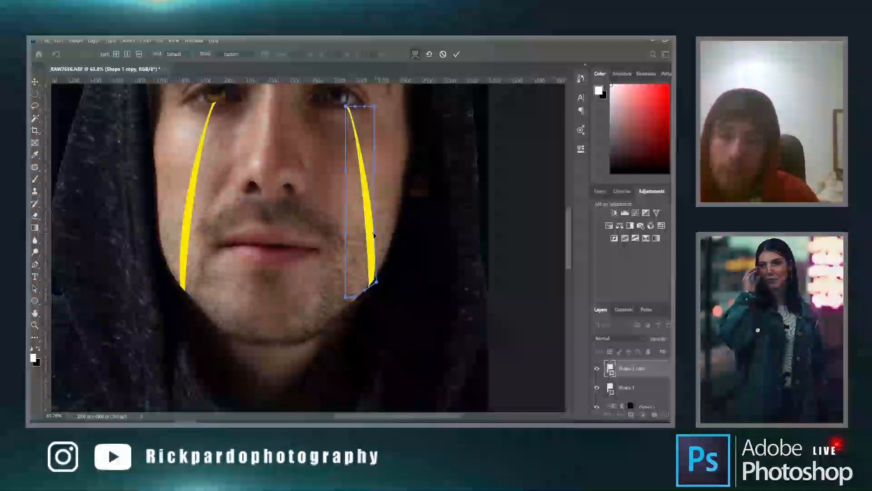
Warp the flipped stripe's upper end upward so it meets the lower eyelid, and apply the transformation.
scroll(354, 118, up, 5)
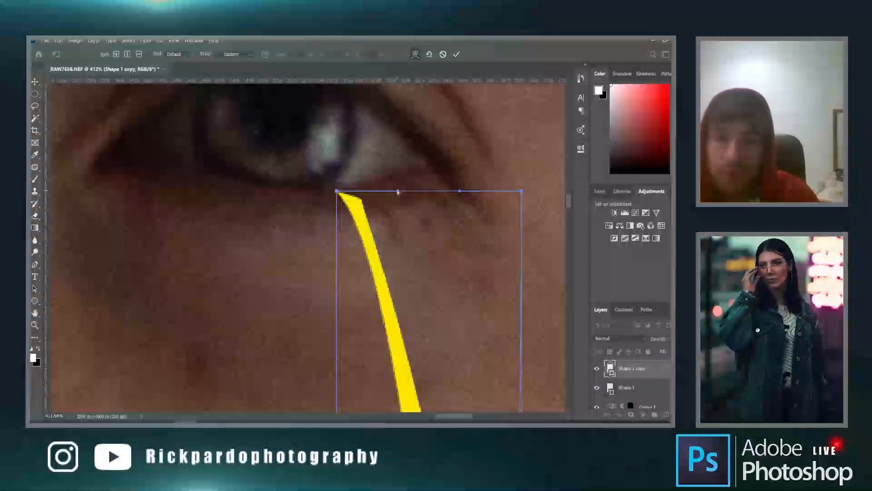
drag(397, 191, 400, 142)
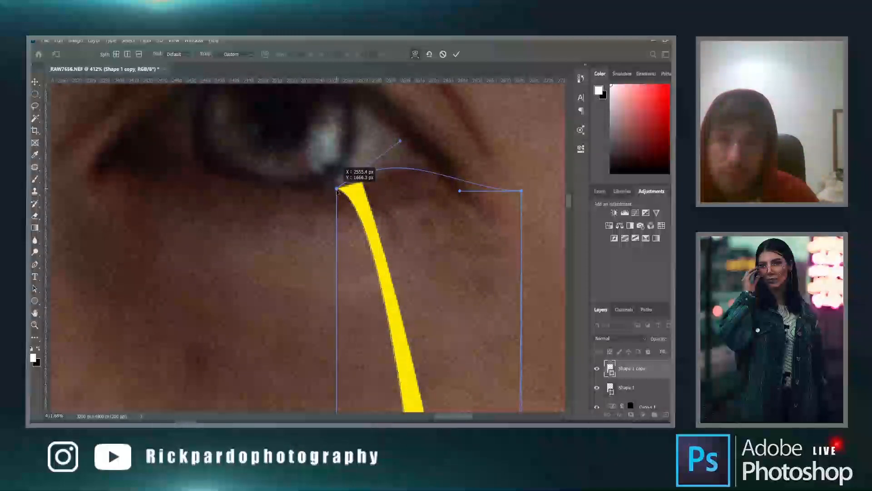
drag(400, 141, 406, 148)
key(Return)
key(ctrl+0)
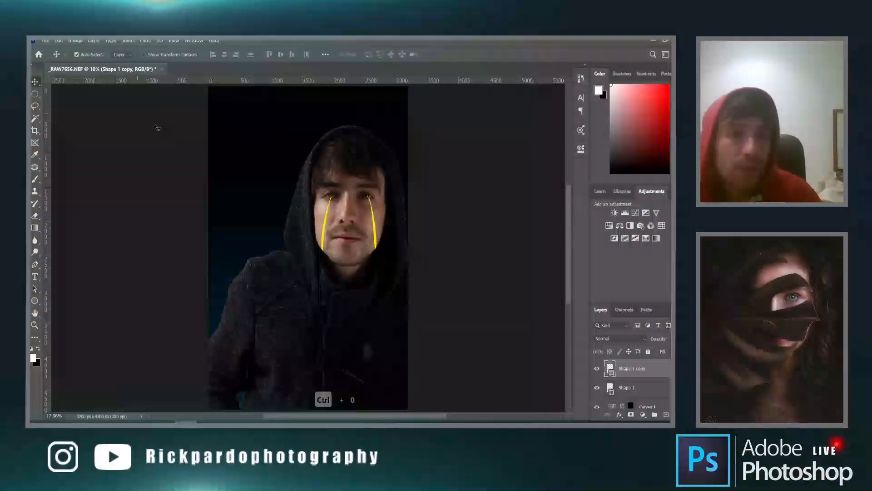
Change the flipped stripe's fill color to black and compare it with the yellow stripe on the whole portrait.
key(p)
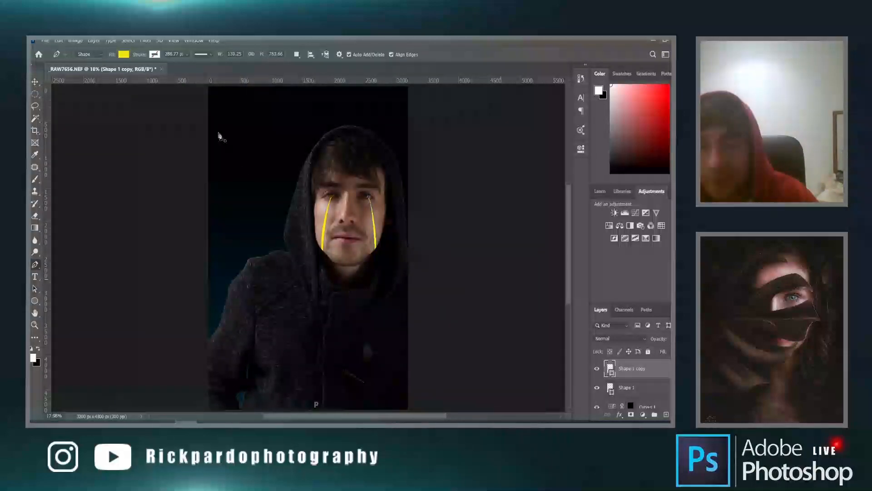
scroll(372, 216, up, 8)
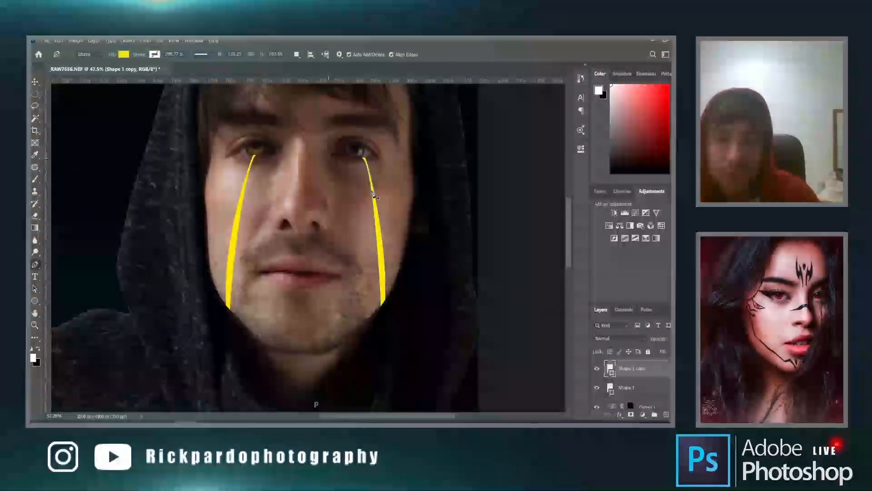
click(124, 54)
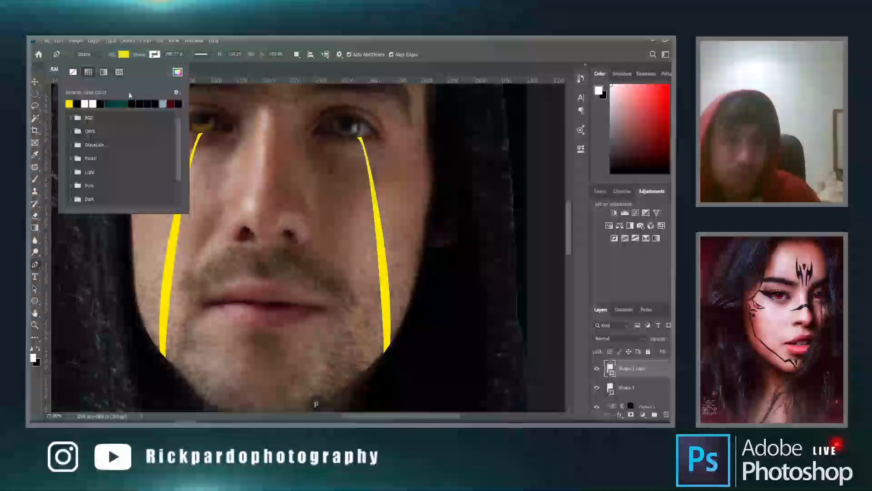
click(79, 103)
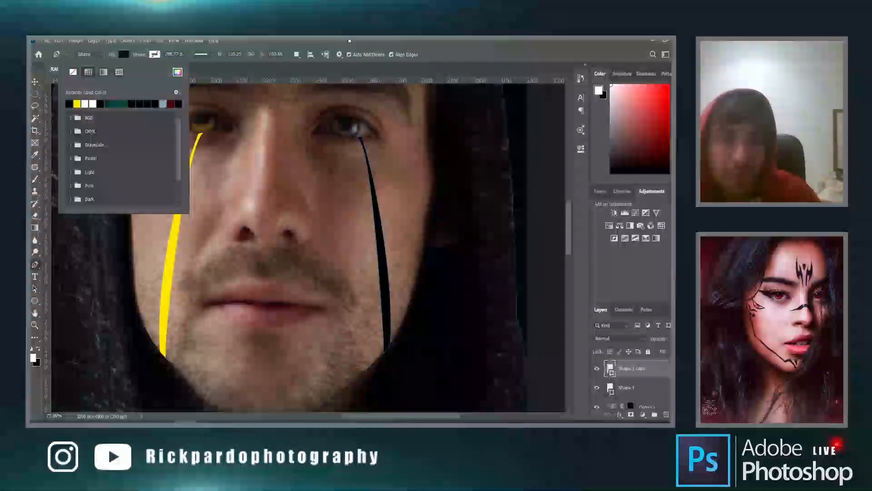
click(489, 53)
click(35, 82)
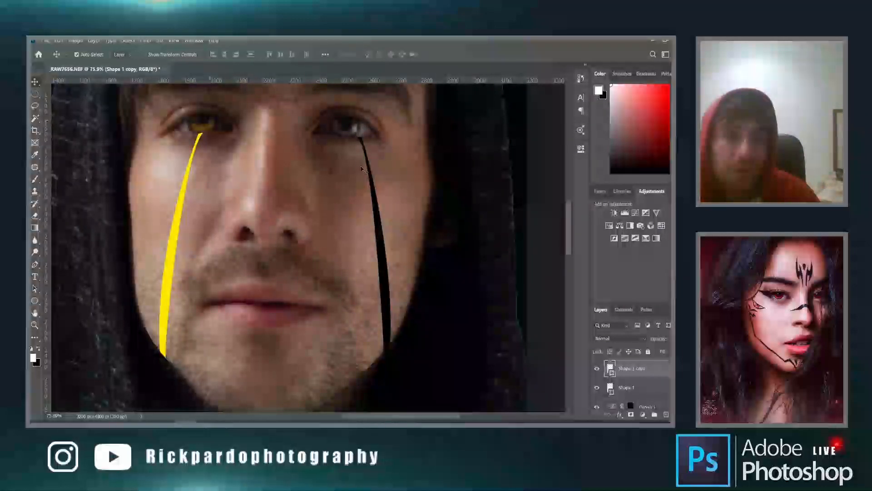
scroll(529, 203, down, 3)
scroll(529, 203, down, 2)
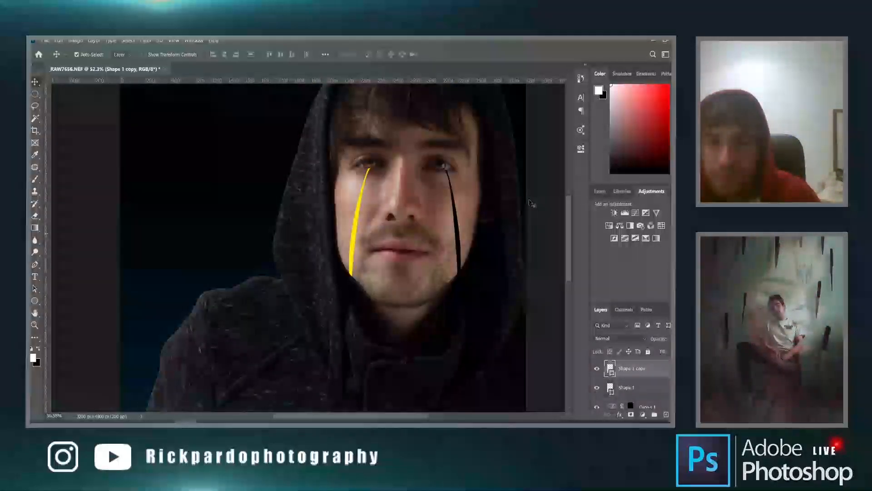
key(ctrl+0)
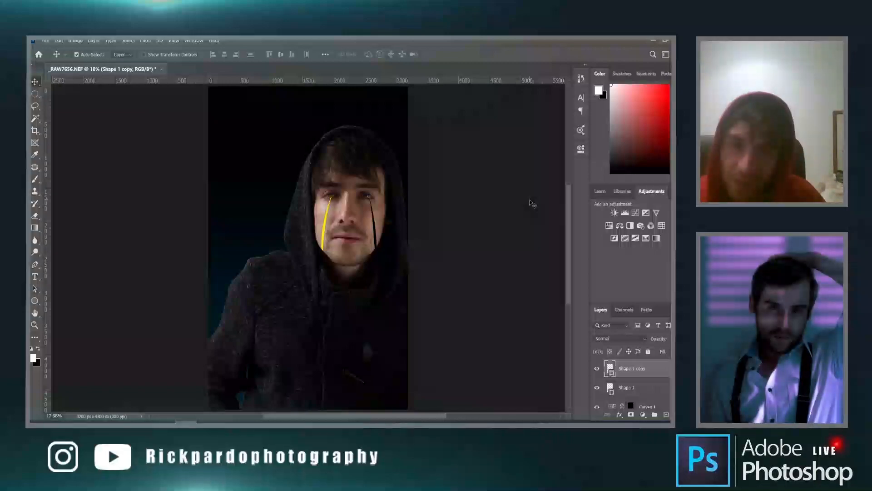
Convert the yellow stripe's shape layer to a smart object and soften it with a slight Gaussian Blur.
scroll(372, 222, up, 5)
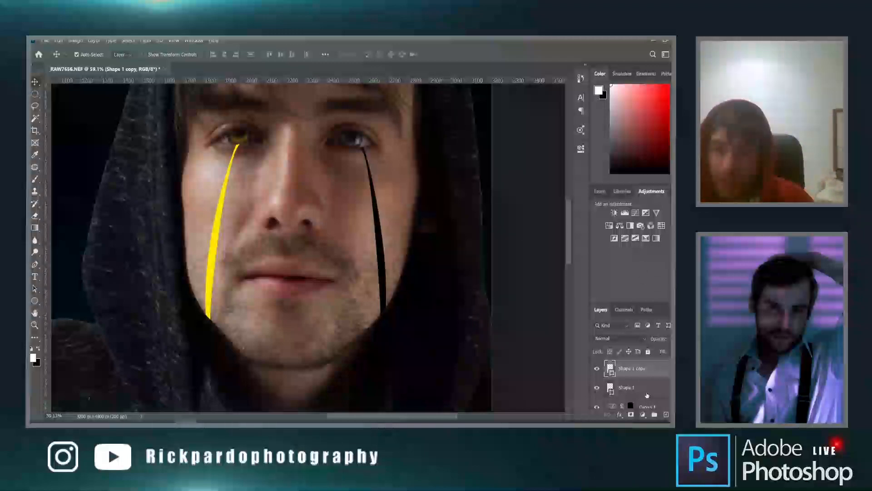
click(647, 396)
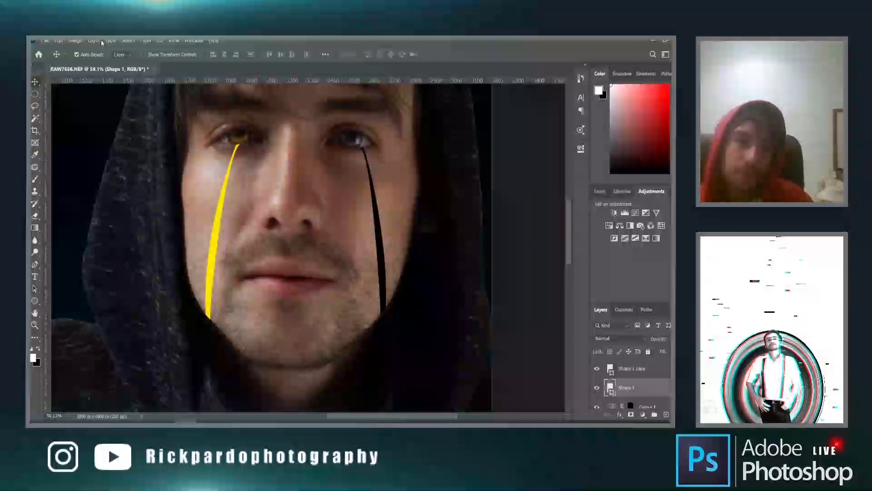
click(147, 42)
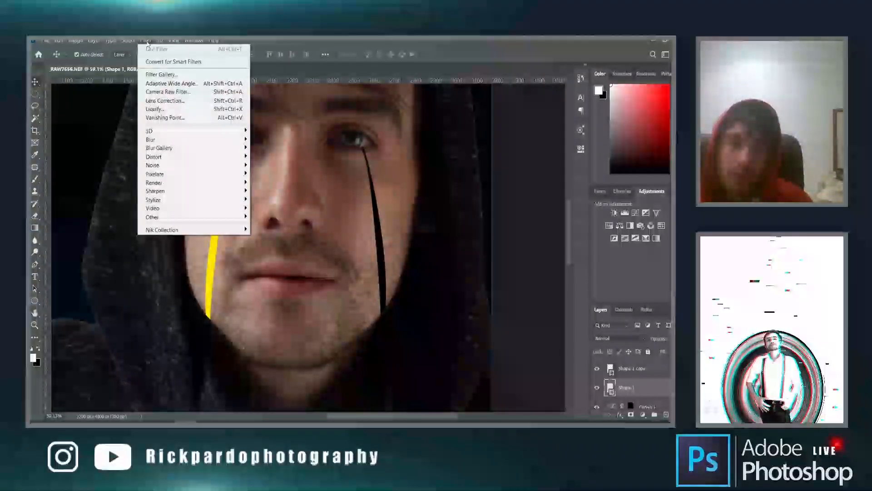
mouse_move(178, 140)
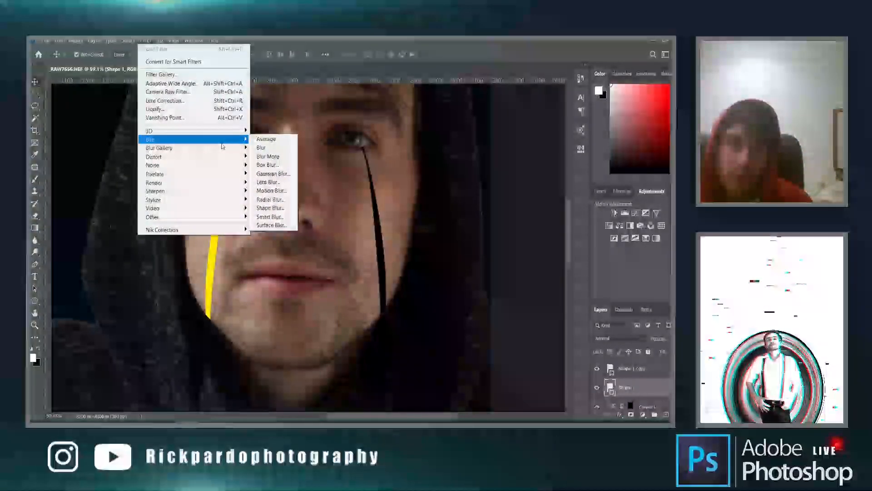
click(272, 174)
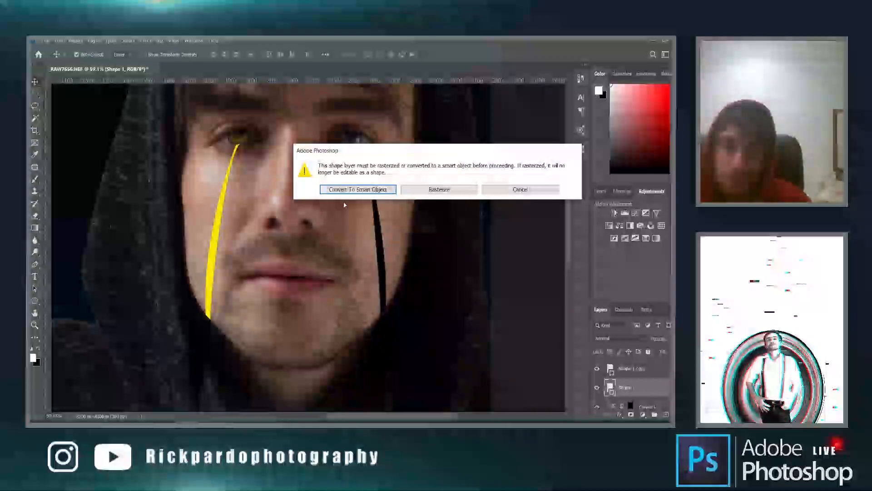
click(371, 193)
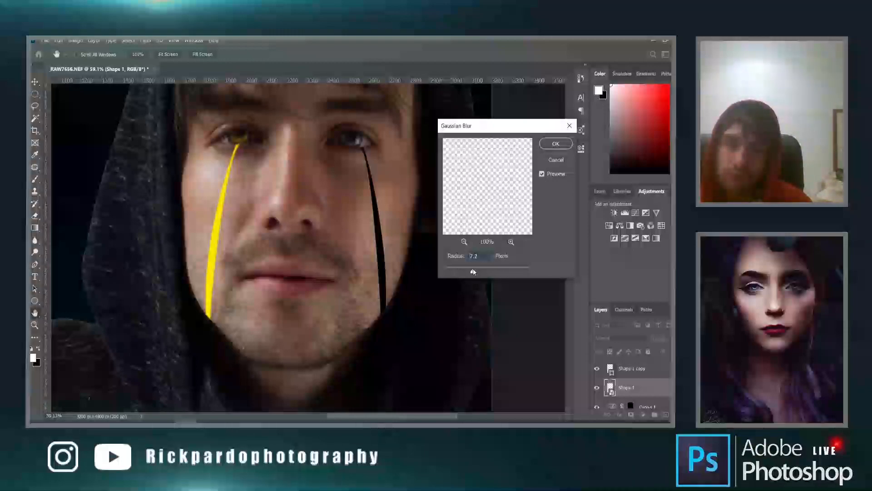
drag(471, 271, 463, 270)
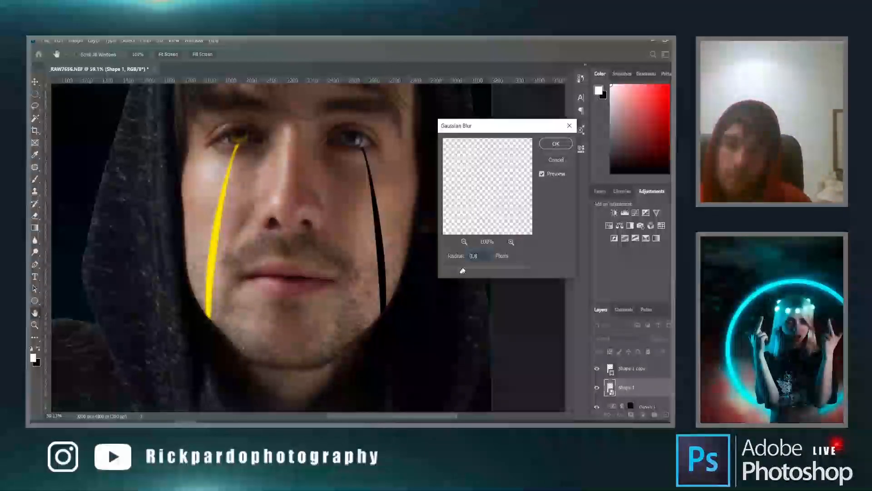
click(555, 145)
key(ctrl+j)
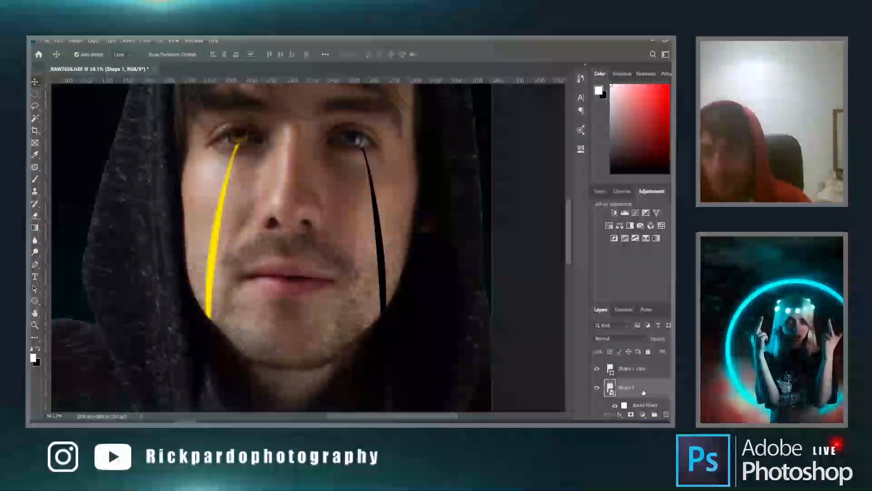
Convert the black stripe's shape layer to a smart object and apply the same Gaussian Blur to it.
click(632, 371)
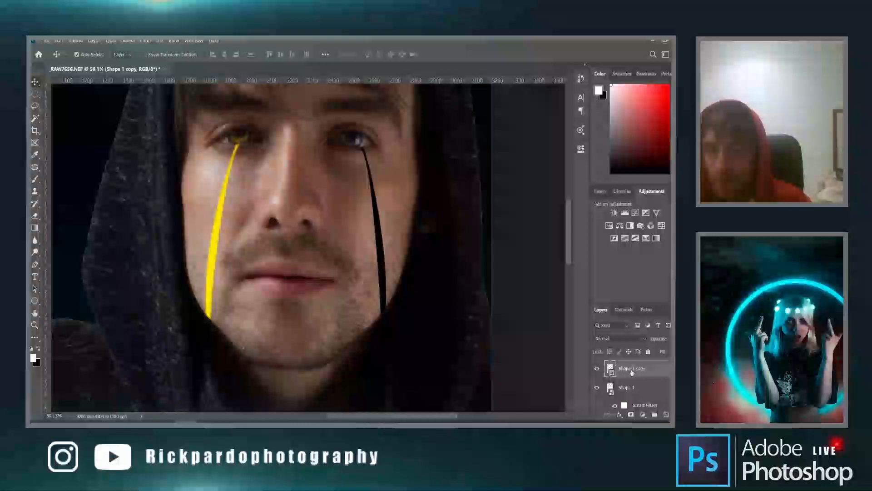
click(145, 41)
mouse_move(181, 139)
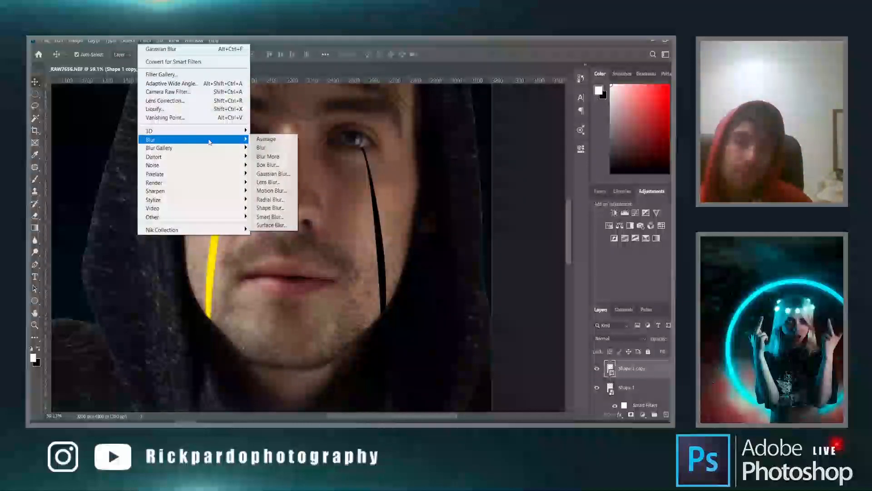
click(267, 173)
click(359, 191)
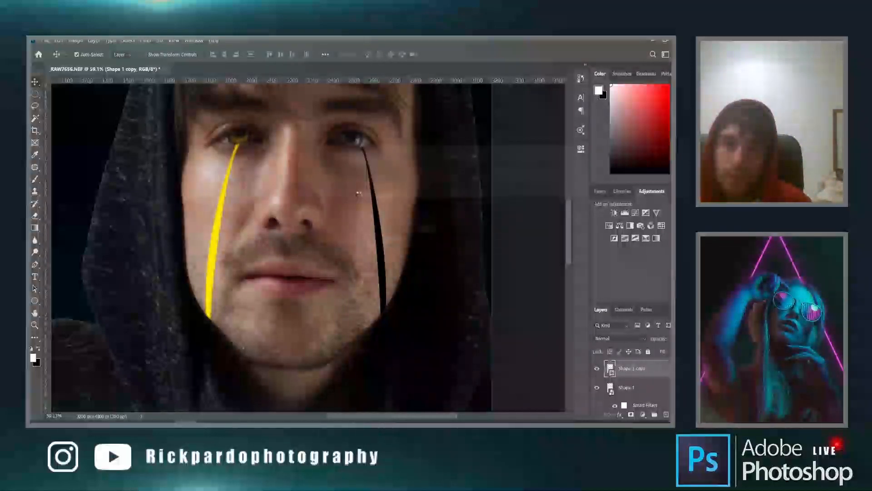
click(557, 146)
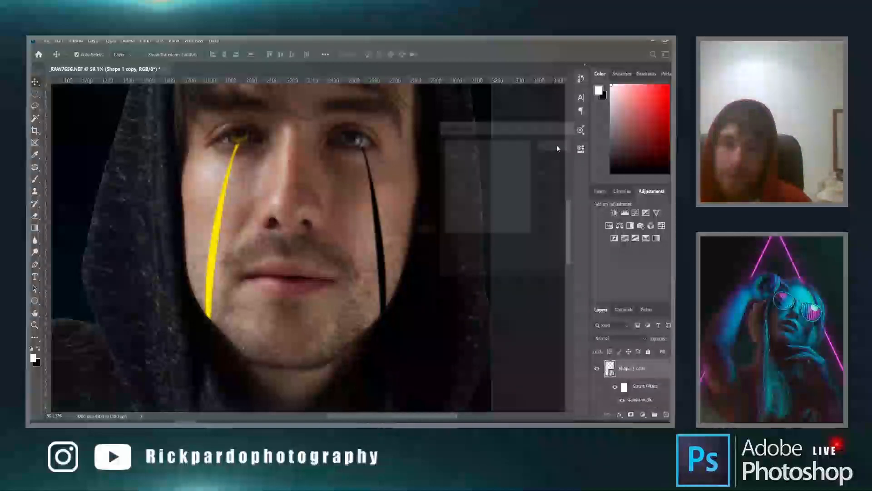
scroll(455, 249, down, 6)
key(ctrl+0)
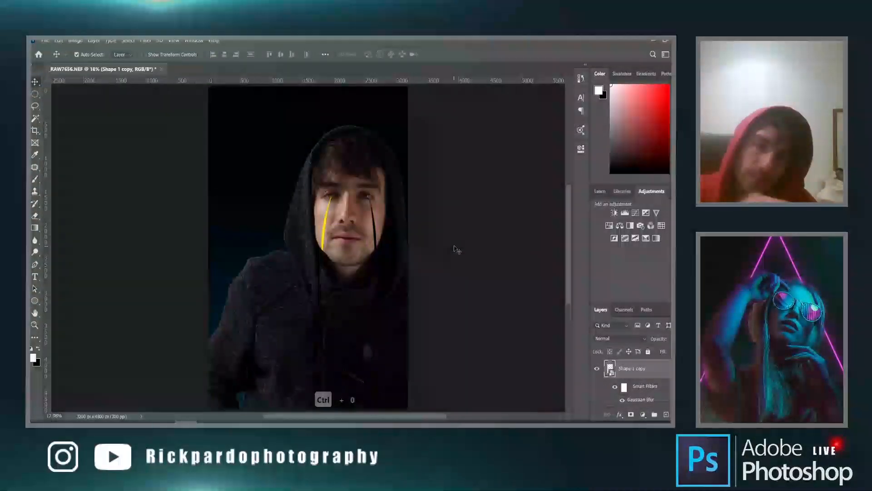
Add a Brightness/Contrast adjustment directly above the man's layer, Layer 2, with brightness at -74 and increased contrast.
click(645, 415)
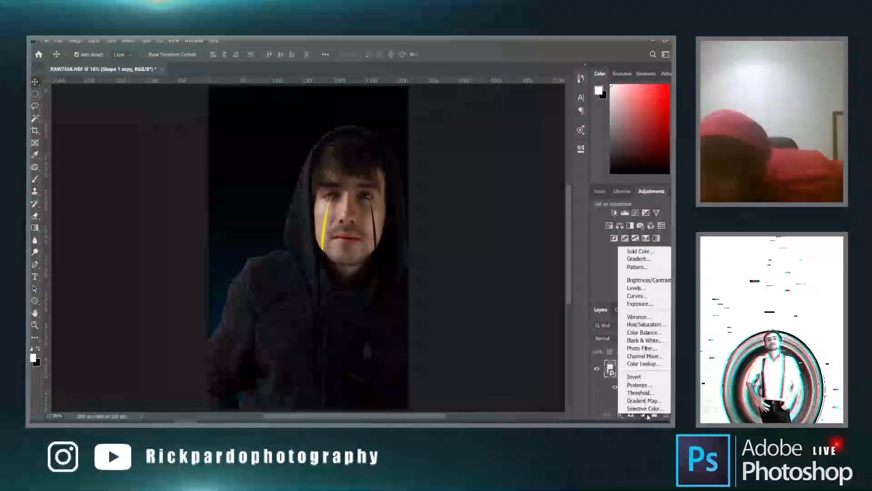
click(592, 398)
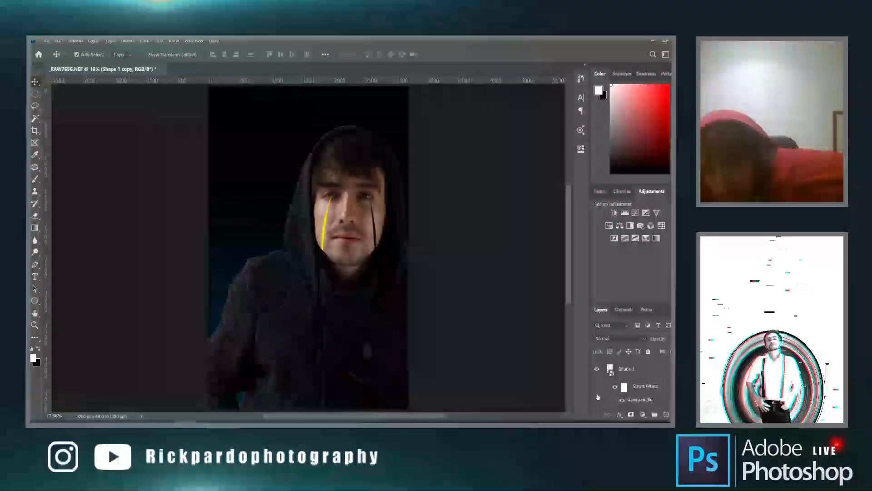
click(636, 381)
scroll(636, 383, up, 3)
scroll(634, 387, down, 3)
scroll(635, 390, up, 2)
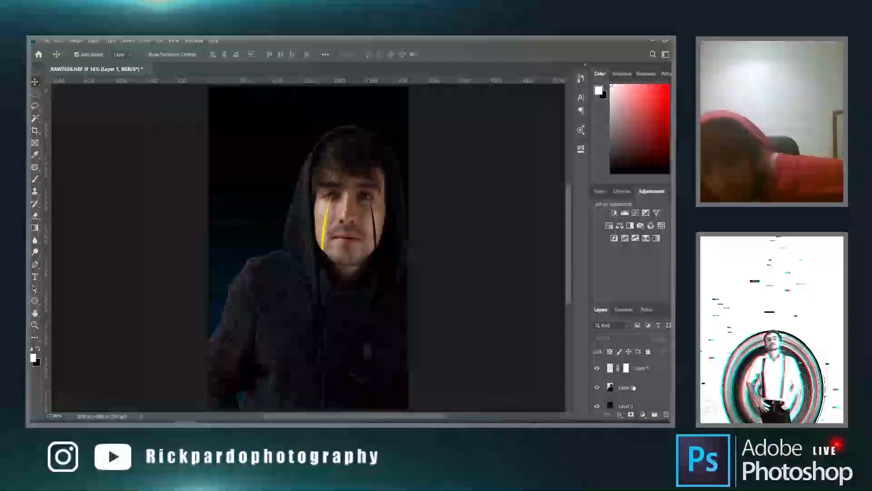
click(639, 395)
click(644, 416)
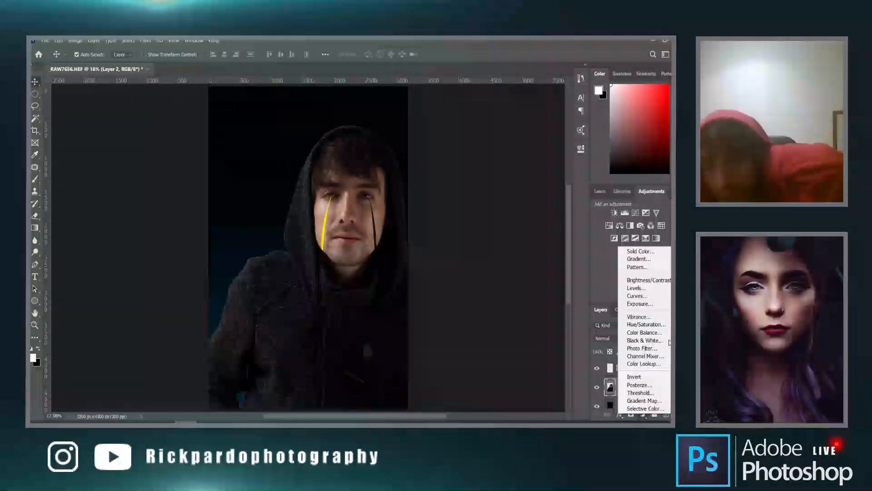
click(648, 280)
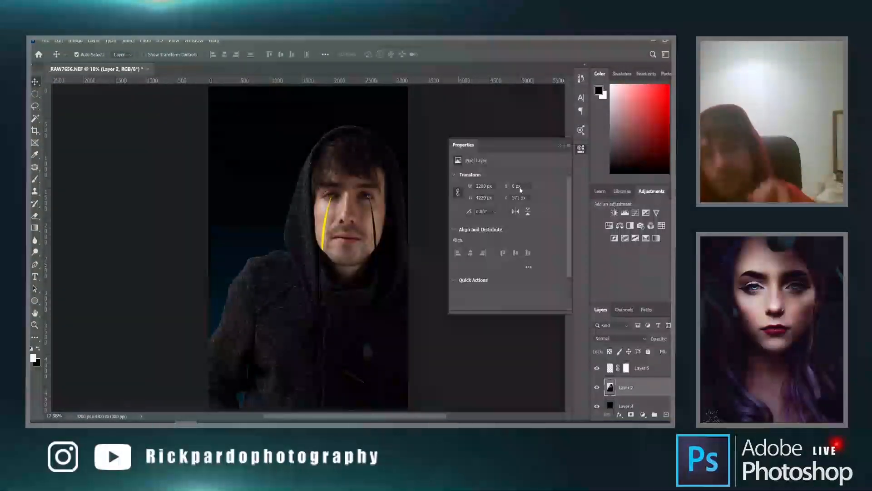
drag(507, 203, 478, 203)
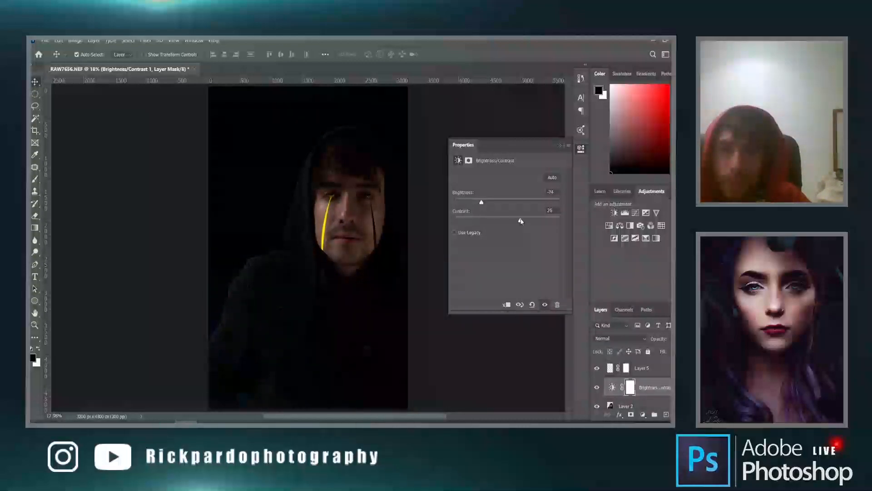
Paint with the Brush tool on the Brightness/Contrast layer mask from the yellow eye toward the nose.
click(560, 145)
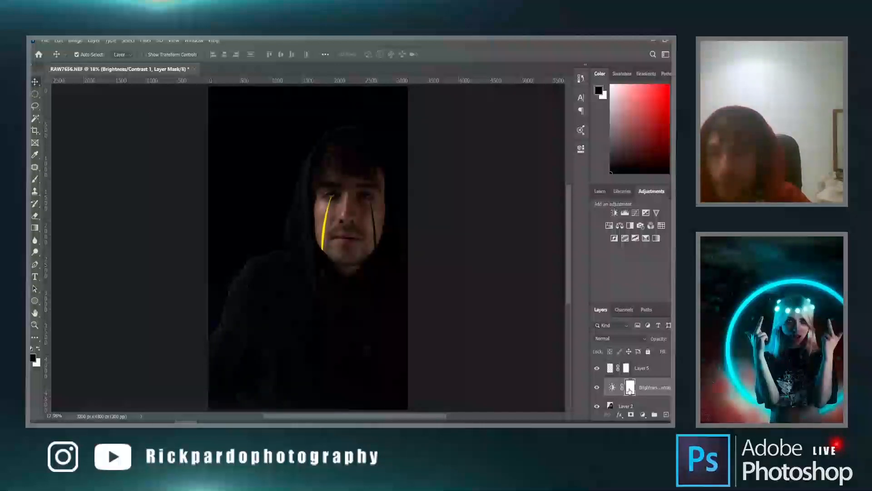
key(b)
drag(327, 197, 347, 197)
Switch to the browser window with the YouTube lofi music video.
click(185, 422)
drag(138, 349, 132, 348)
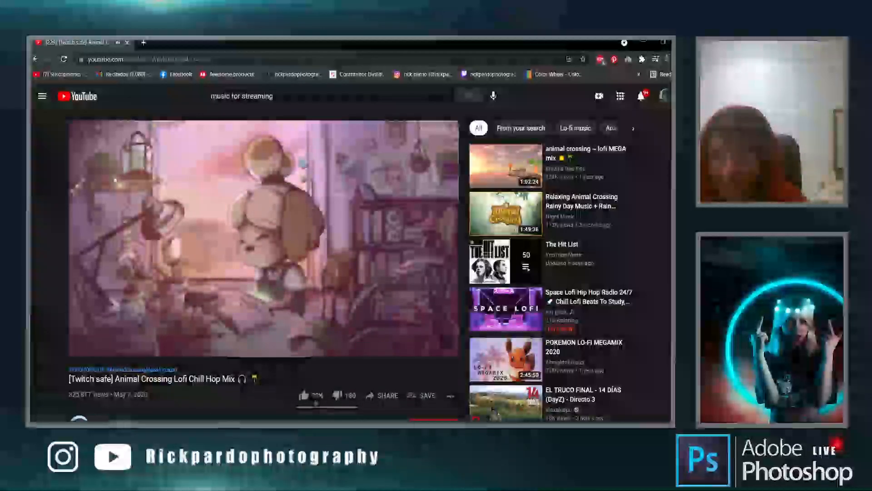
Switch back to Photoshop and paint black on the Brightness/Contrast mask over the yellow eye and along the yellow stripe.
click(291, 423)
click(315, 423)
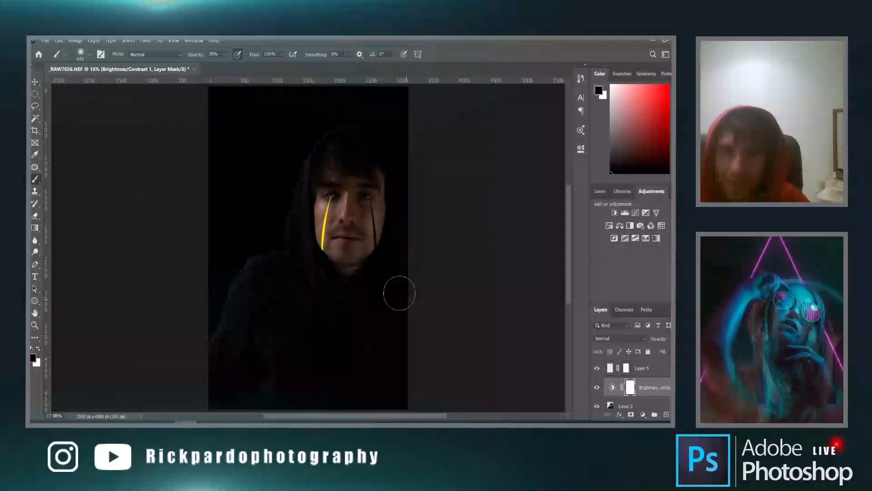
scroll(319, 198, up, 3)
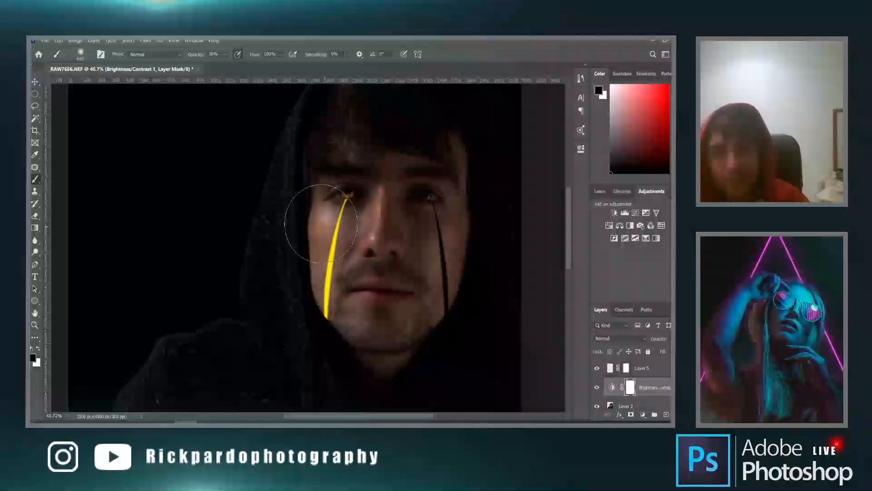
scroll(318, 218, down, 2)
drag(334, 211, 328, 212)
scroll(345, 195, up, 3)
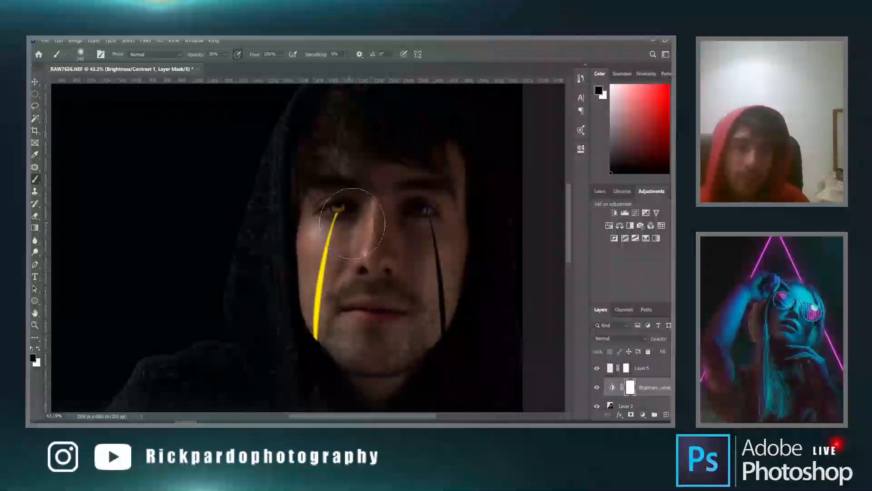
right_click(364, 227)
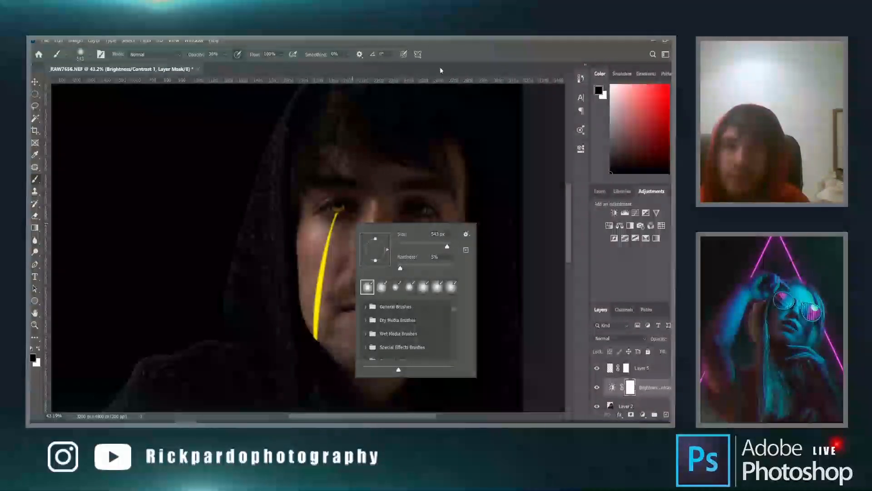
click(479, 58)
click(333, 205)
click(334, 212)
mouse_move(334, 213)
mouse_down()
mouse_move(323, 203)
mouse_move(317, 263)
mouse_up()
drag(315, 287, 312, 314)
Paint the Brightness/Contrast mask more broadly over the face with a larger brush and compare the image without the adjustment.
scroll(313, 313, down, 5)
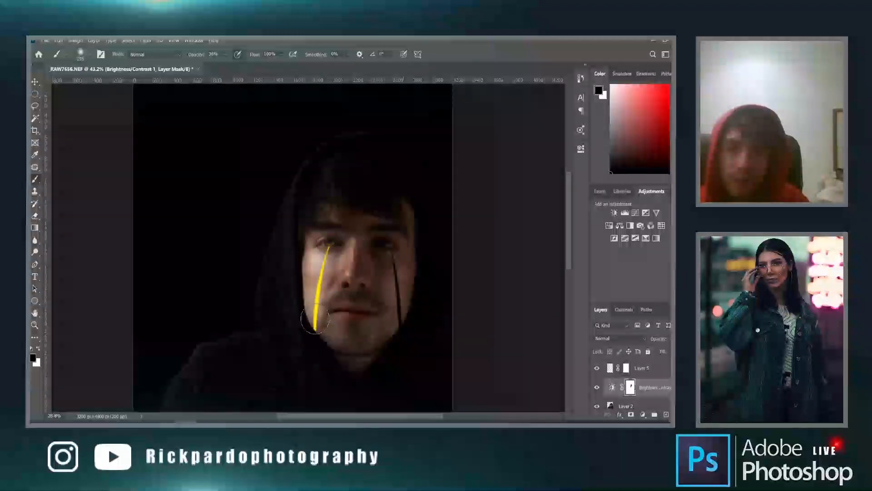
drag(327, 228, 350, 237)
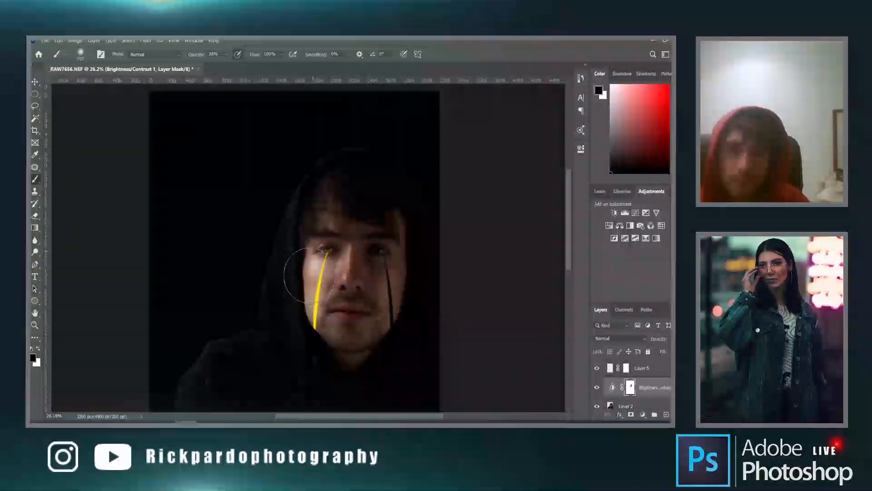
scroll(309, 350, down, 3)
scroll(562, 223, down, 2)
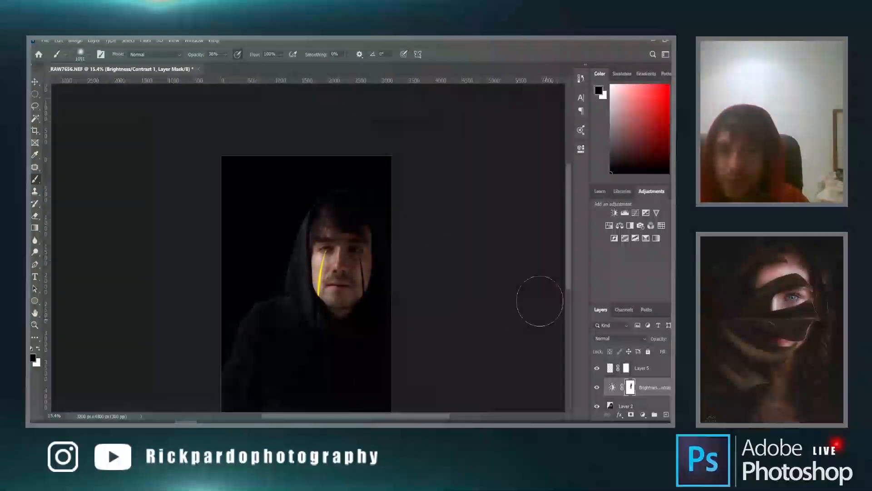
scroll(539, 293, down, 2)
key(ctrl+0)
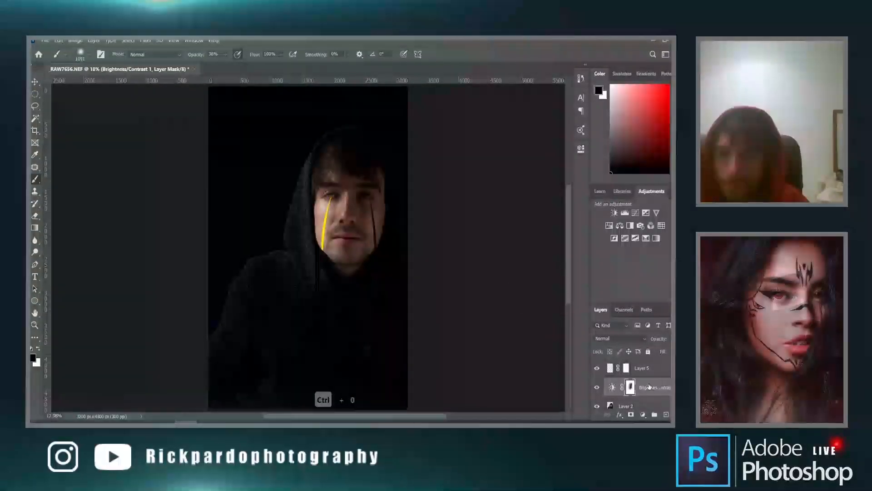
click(599, 388)
click(598, 388)
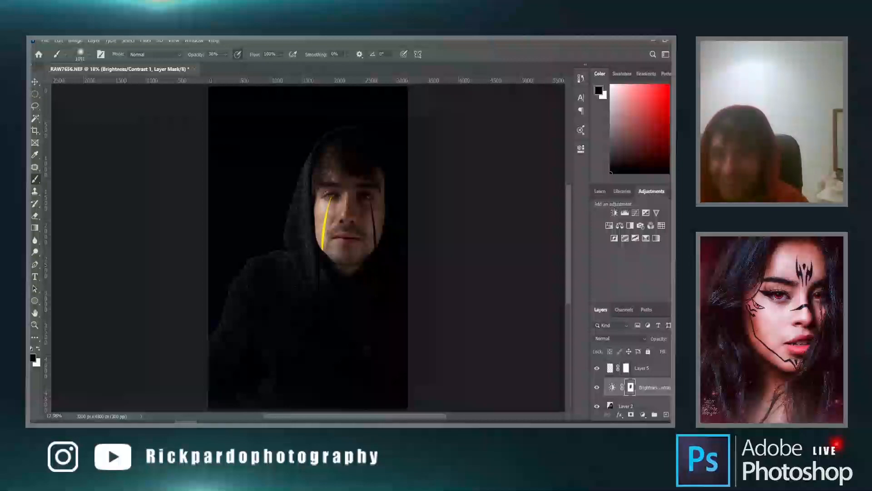
Add a Solid Color fill layer in yellow #ffd659 directly above the Shape 1 copy layer.
scroll(649, 408, down, 3)
click(655, 373)
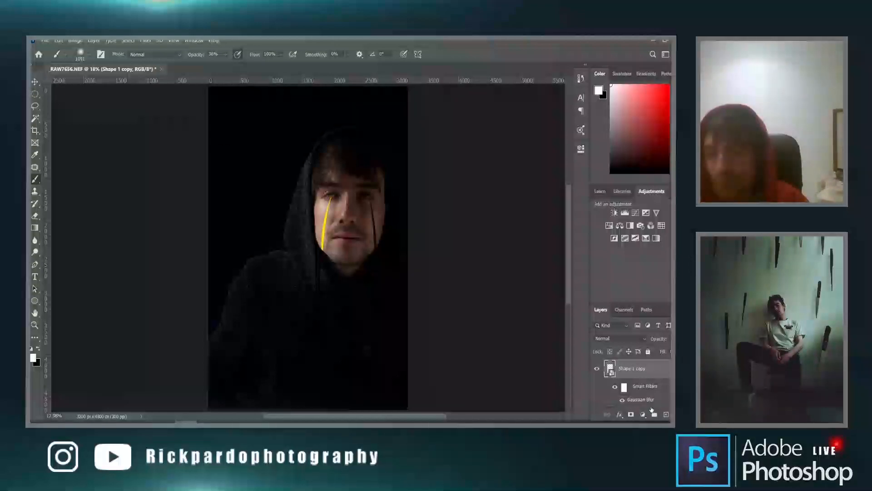
click(642, 414)
click(649, 252)
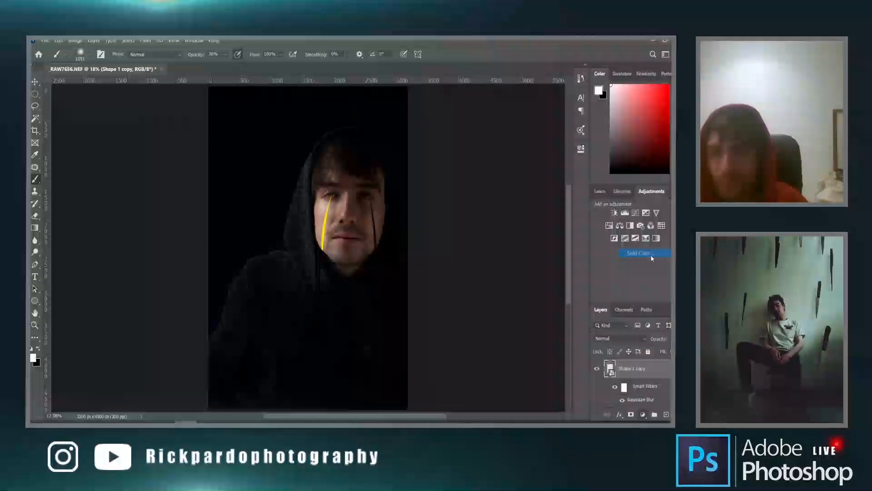
click(564, 264)
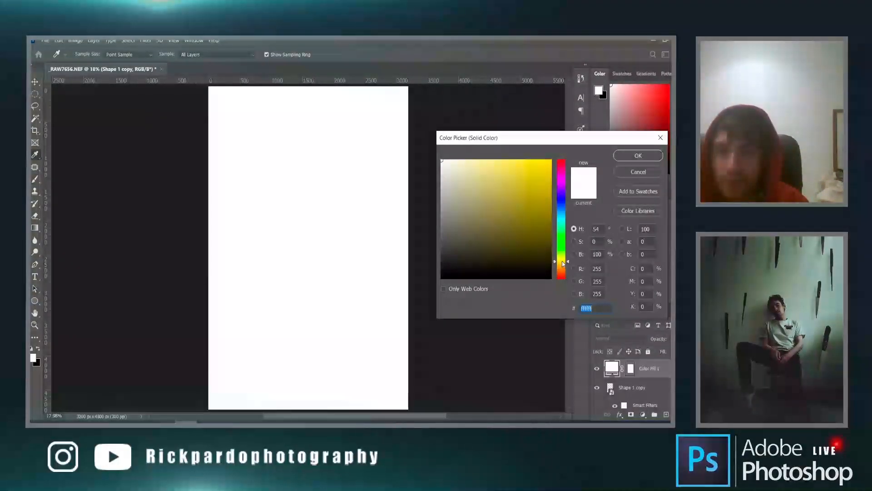
mouse_move(539, 209)
mouse_down()
mouse_move(547, 147)
mouse_move(514, 142)
mouse_up()
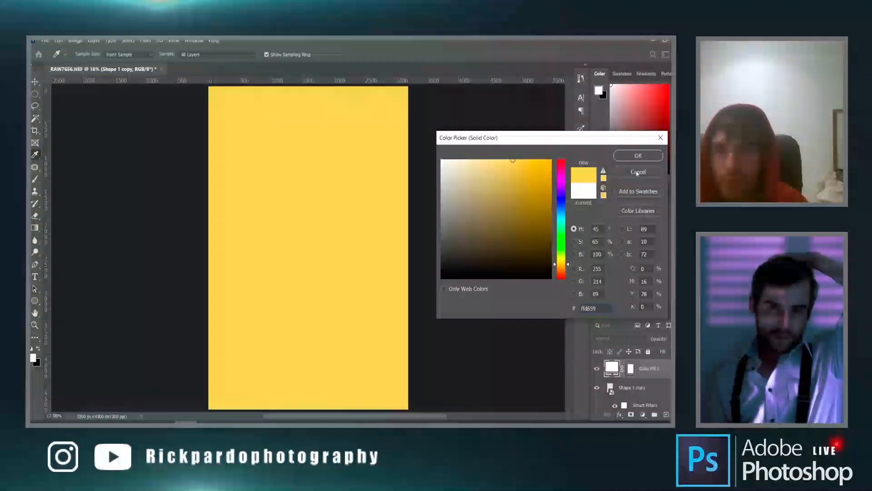
click(651, 156)
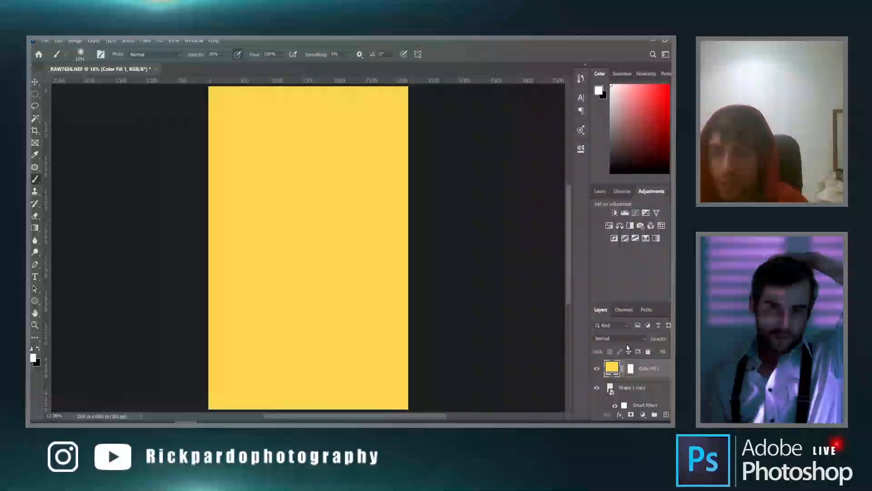
Set the yellow fill layer's blend mode to Linear Dodge (Add) and invert its mask to black.
click(626, 339)
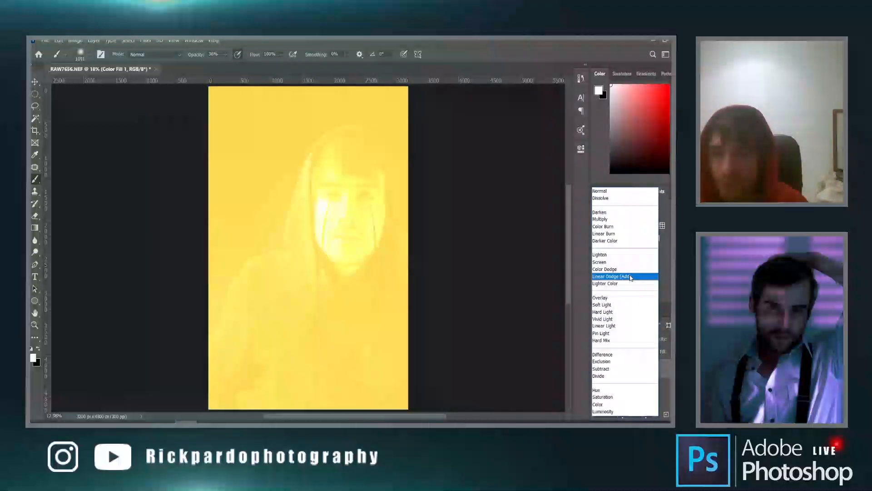
click(631, 277)
click(631, 369)
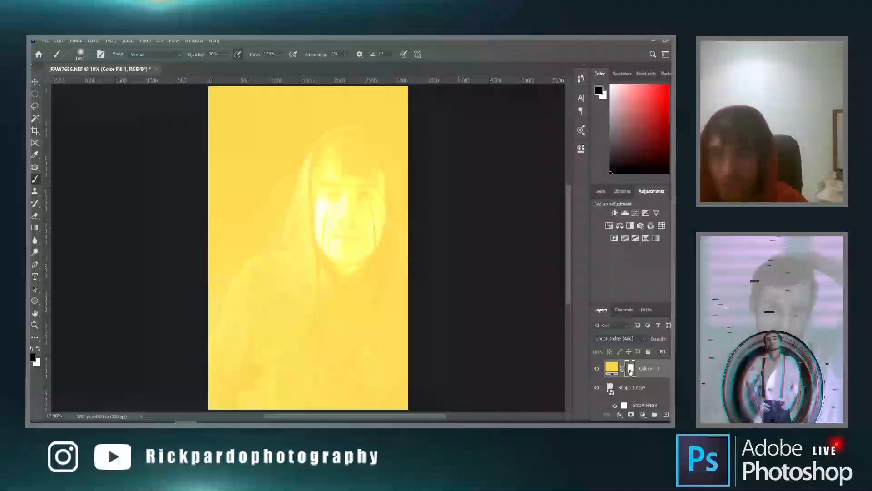
key(ctrl+i)
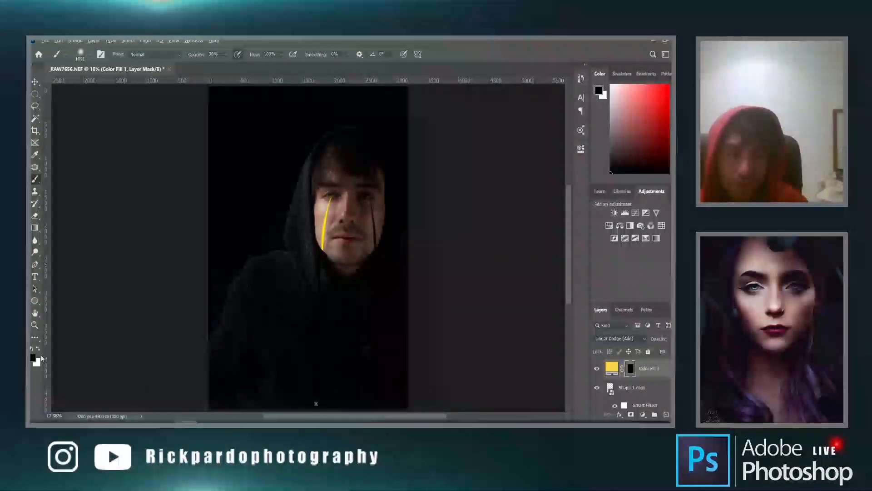
Try painting white over the yellow eye on the fill layer's mask with a large soft brush.
alt+right_click(360, 184)
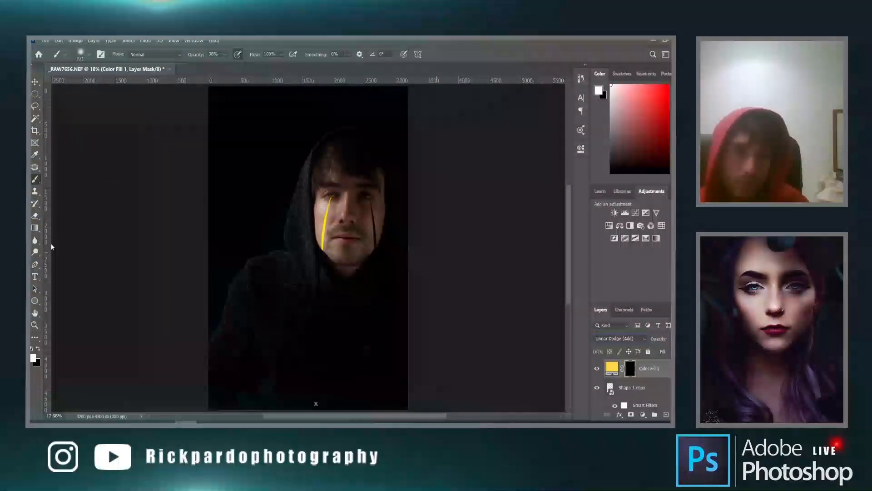
click(35, 326)
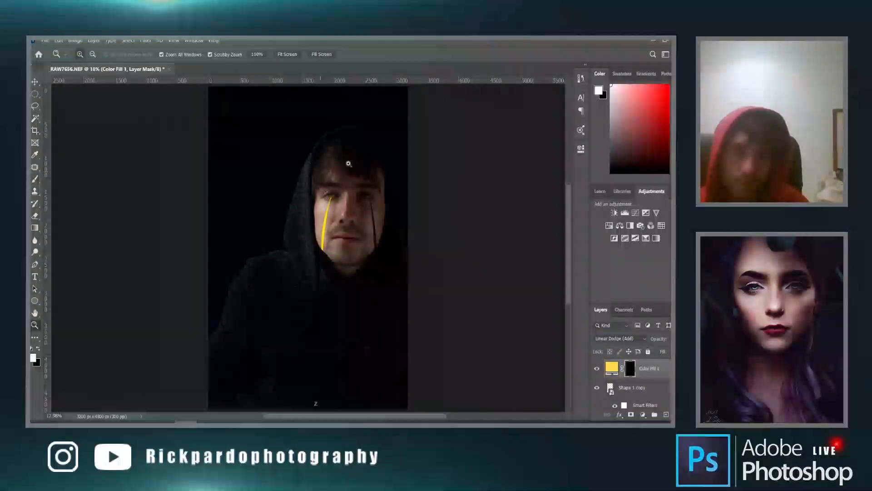
click(349, 162)
key(b)
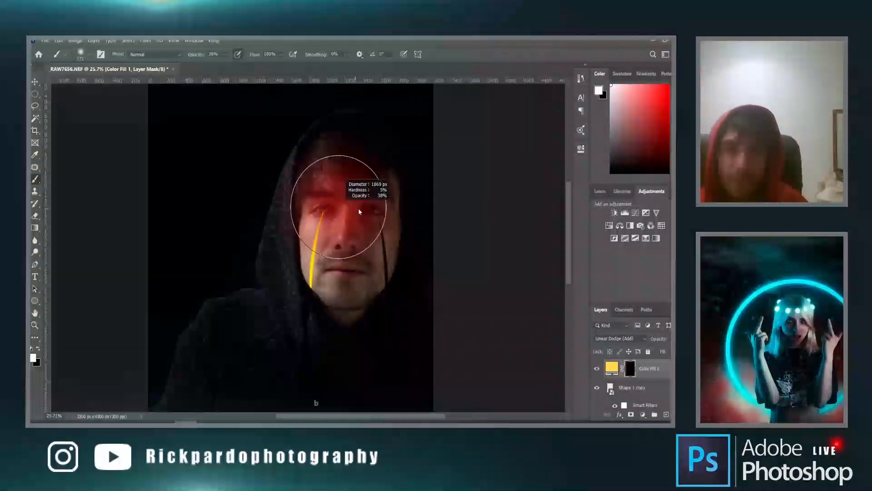
click(316, 196)
key(ctrl+z)
click(321, 204)
key(ctrl+z)
Change the solid fill's color to the lighter yellow #ffe289 and target its layer mask for painting.
double_click(613, 368)
click(492, 159)
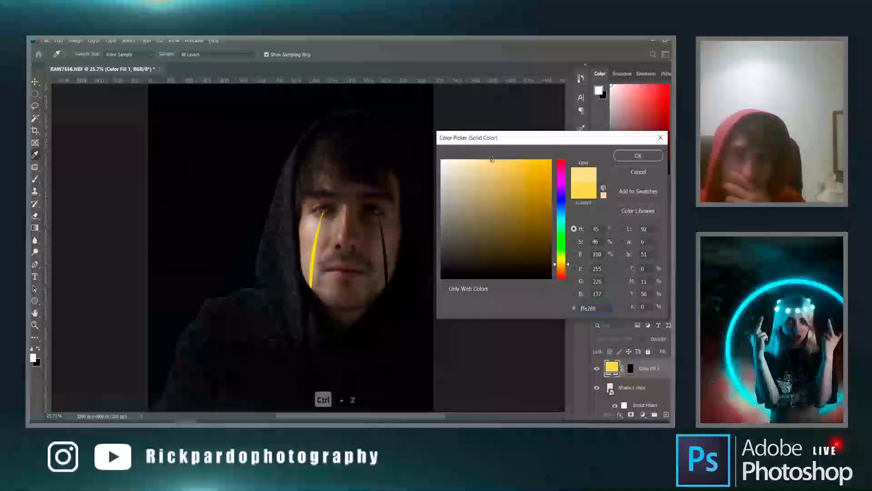
click(641, 158)
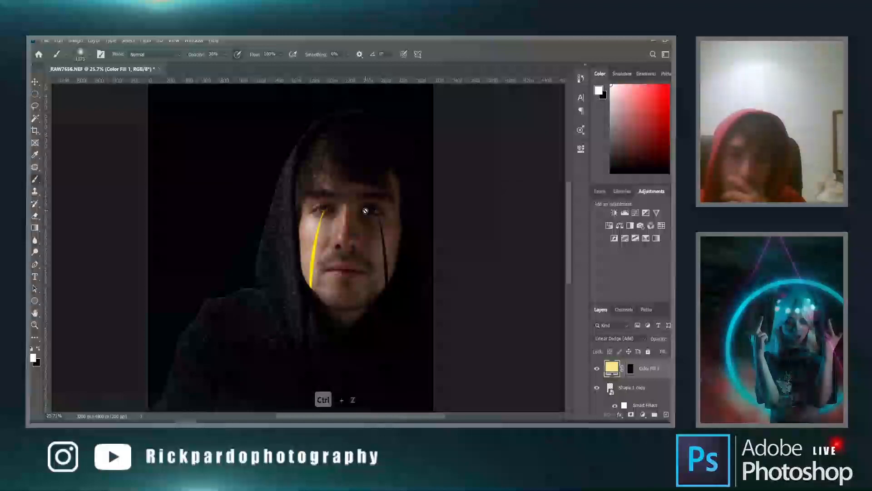
key(b)
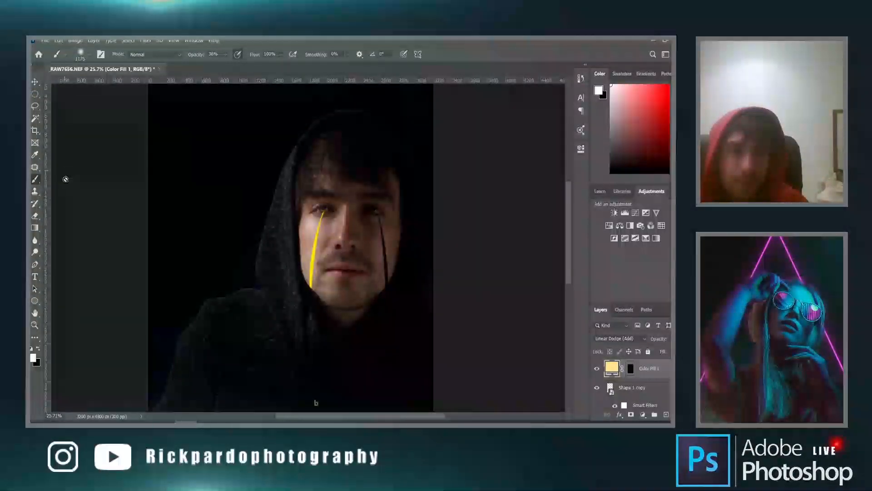
click(630, 371)
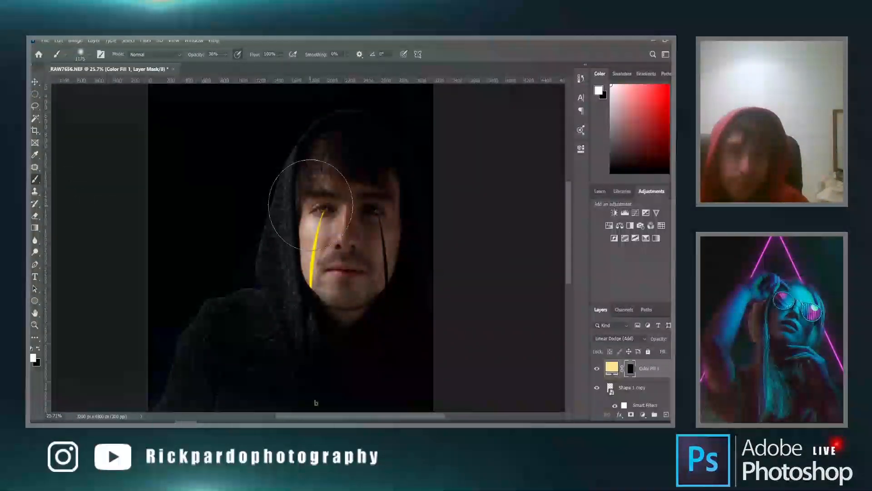
Try to paint a broad yellow glow over the eye and cheek on the fill mask at 38% brush opacity.
click(321, 206)
key(ctrl+z)
key(ctrl+z)
click(321, 207)
key(ctrl+z)
drag(319, 208, 300, 207)
click(319, 204)
click(318, 208)
click(314, 220)
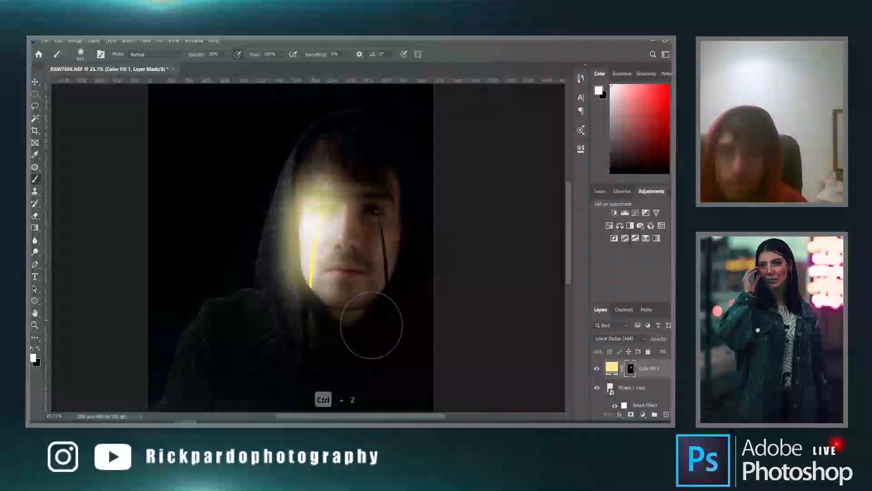
scroll(404, 334, down, 4)
scroll(416, 336, up, 4)
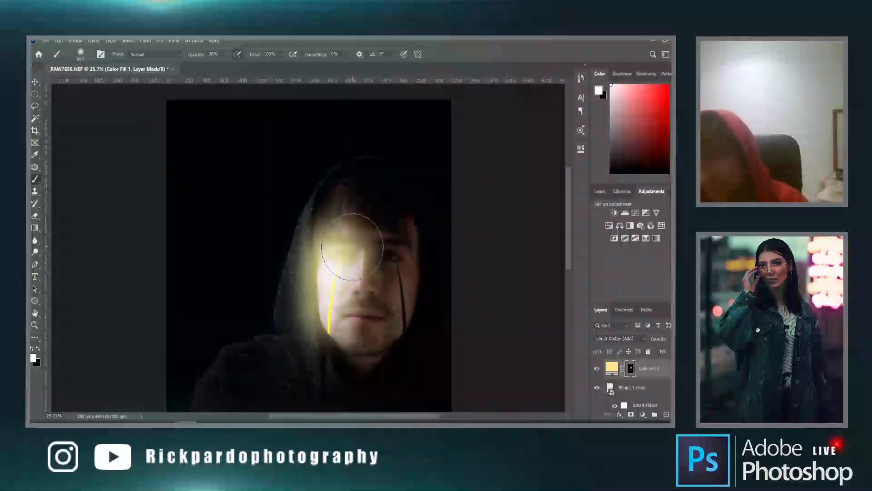
scroll(350, 254, up, 5)
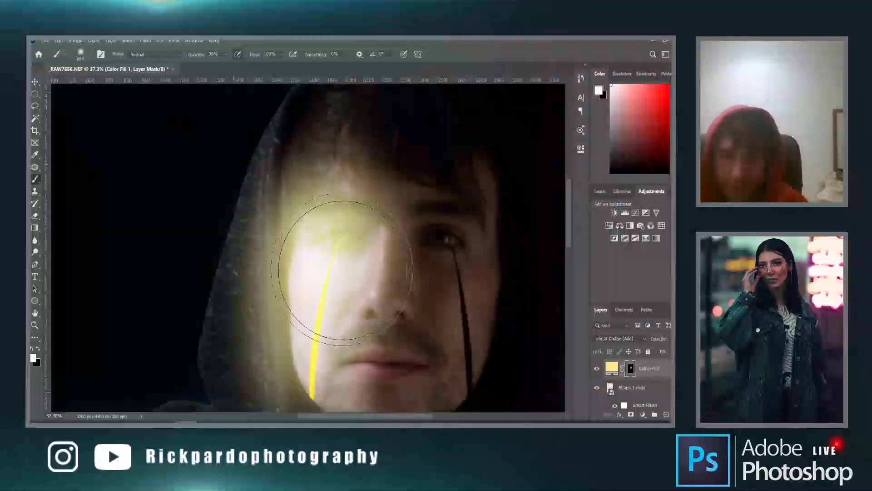
key(ctrl+z)
key(ctrl+z)
key(ctrl+z)
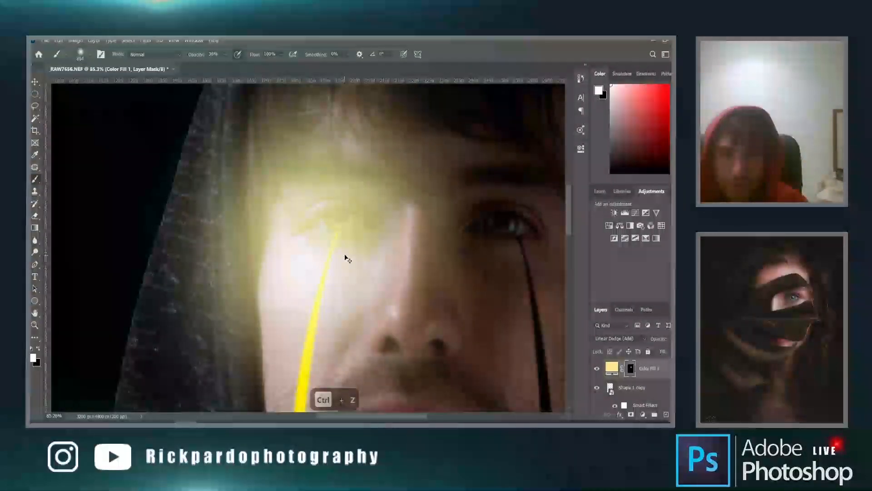
Lower the brush opacity to 11% and paint a soft glow over the yellow eye on the fill mask.
scroll(345, 254, down, 3)
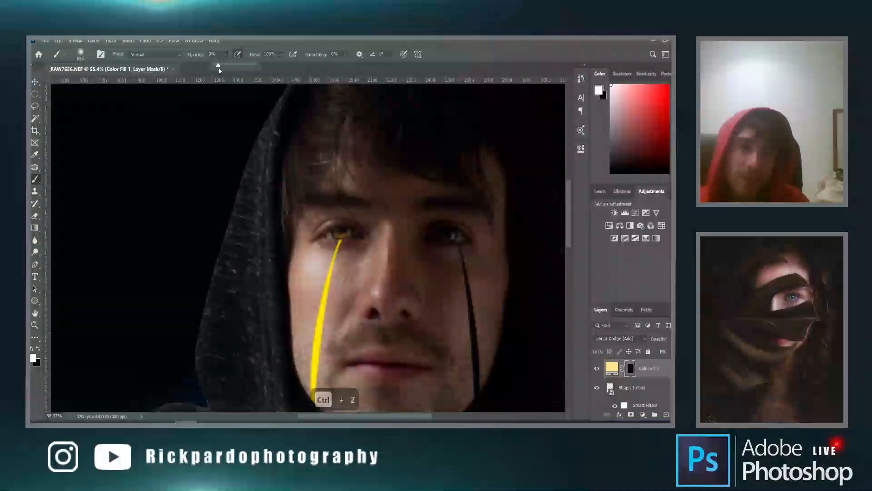
drag(218, 68, 219, 68)
scroll(367, 302, up, 3)
drag(348, 215, 302, 216)
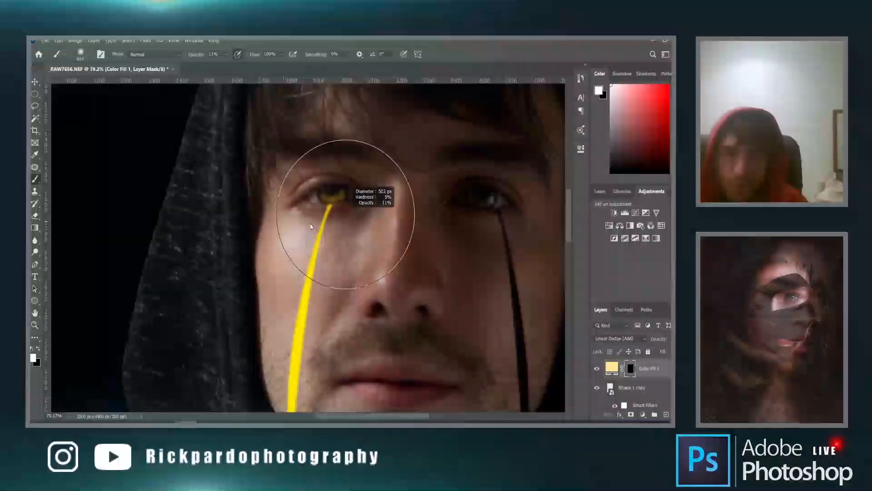
scroll(333, 195, up, 4)
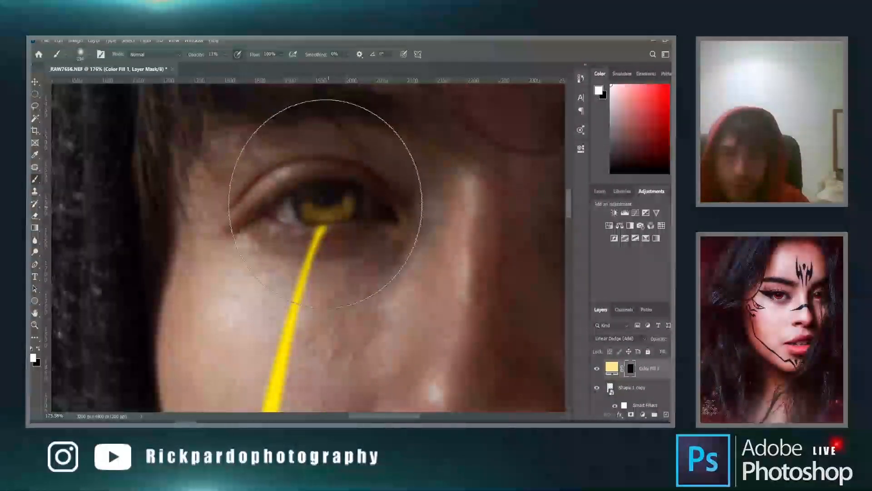
click(325, 198)
mouse_move(323, 204)
mouse_down()
mouse_move(336, 205)
mouse_move(319, 204)
mouse_up()
click(324, 203)
click(321, 203)
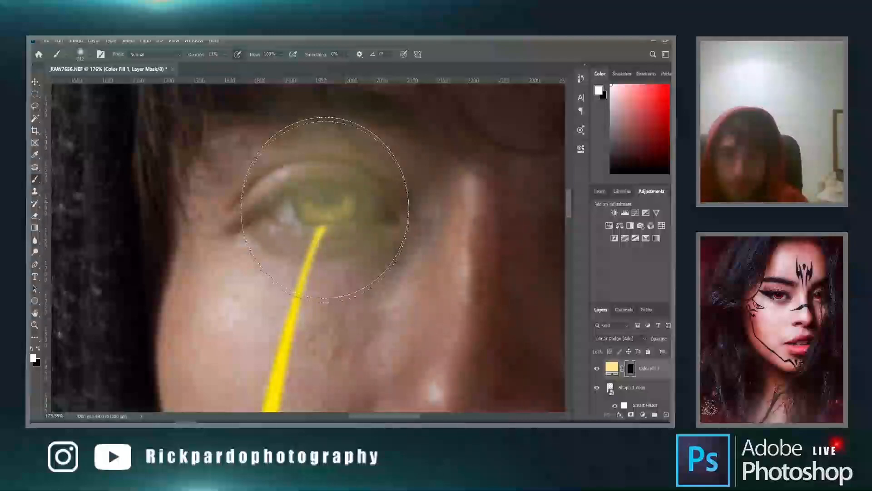
Paint a faint glow along the yellow stripe down the cheek on the fill mask with a smaller brush.
scroll(325, 278, down, 3)
right_click(316, 264)
drag(306, 251, 284, 250)
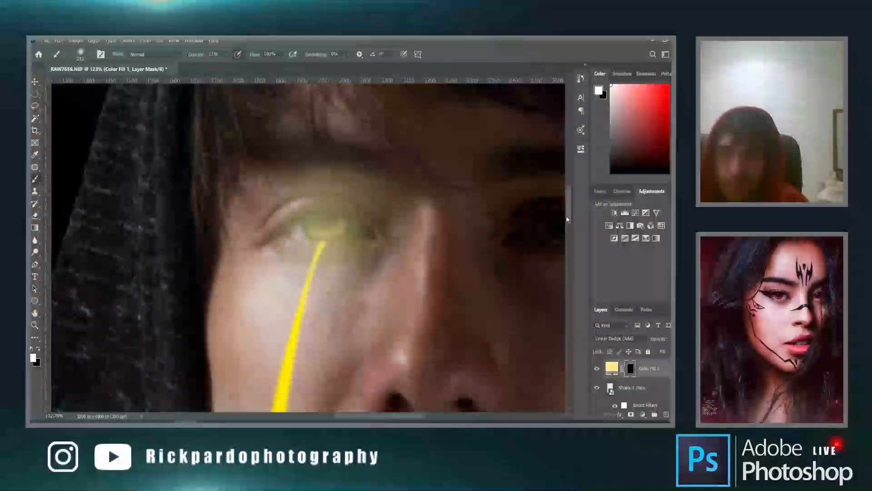
drag(570, 212, 570, 228)
drag(301, 183, 281, 183)
mouse_move(343, 135)
mouse_down()
mouse_move(301, 137)
mouse_move(281, 314)
mouse_move(261, 377)
mouse_up()
mouse_move(568, 230)
mouse_down()
mouse_move(567, 257)
mouse_move(568, 222)
mouse_up()
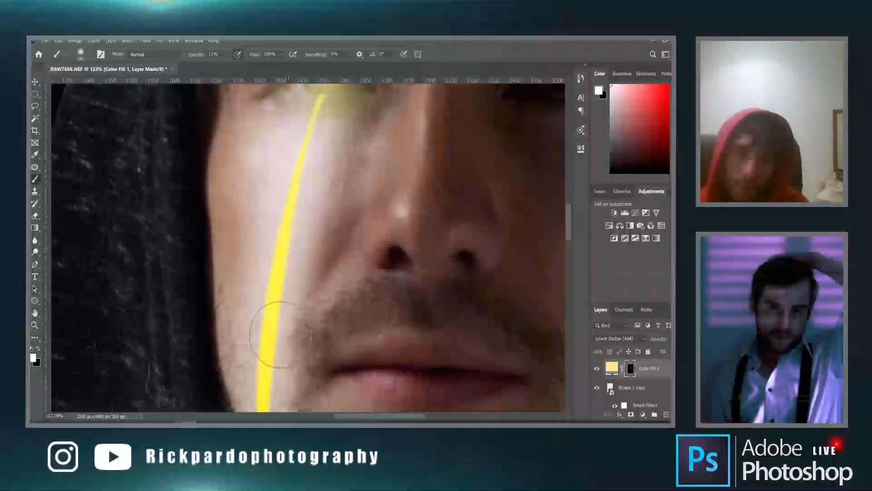
Paint a soft yellow glow down the hood's inner edge beside the lit cheek on the fill mask.
scroll(500, 283, down, 5)
scroll(359, 247, up, 6)
drag(413, 226, 400, 224)
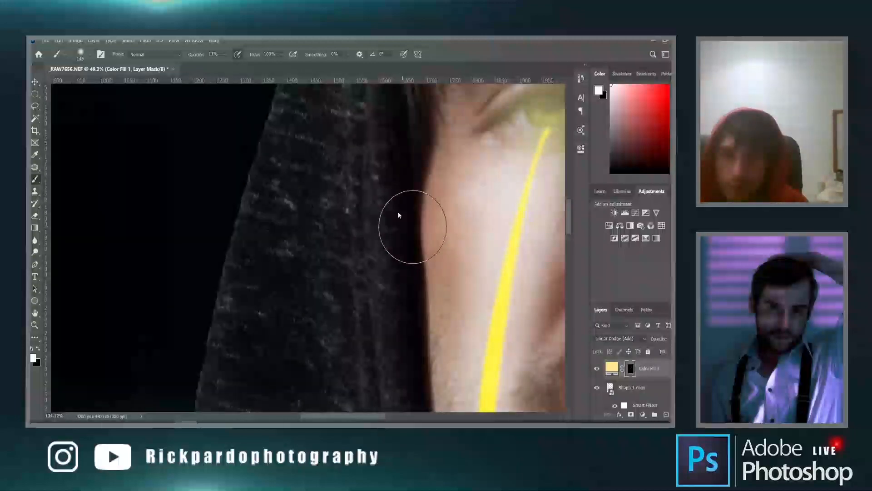
drag(400, 129, 405, 322)
drag(398, 181, 417, 383)
scroll(481, 384, down, 3)
drag(437, 217, 434, 217)
drag(429, 150, 432, 294)
mouse_move(435, 88)
mouse_down()
mouse_move(427, 154)
mouse_move(449, 385)
mouse_up()
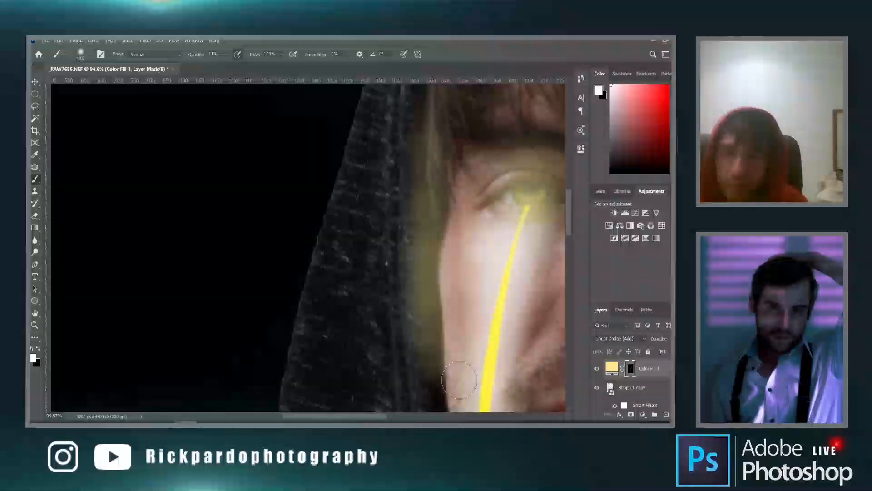
drag(569, 218, 568, 236)
drag(425, 238, 449, 392)
scroll(520, 333, down, 1)
scroll(520, 333, down, 5)
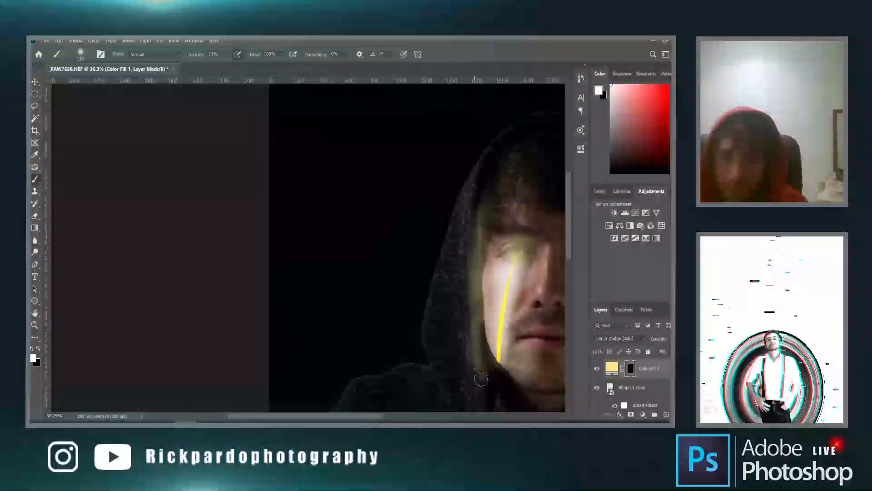
Extend the glow on the fill mask with a smaller brush, over the jaw at the yellow stripe's end and the hood's collar below.
drag(317, 416, 338, 417)
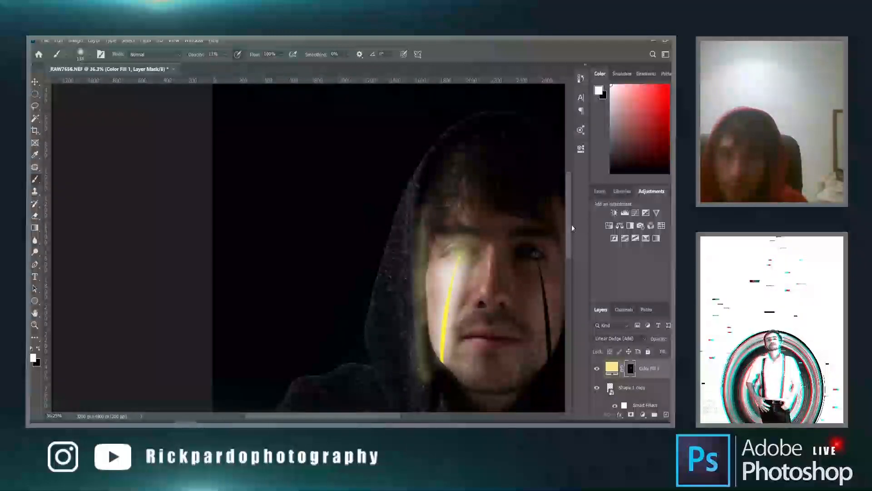
drag(572, 224, 568, 253)
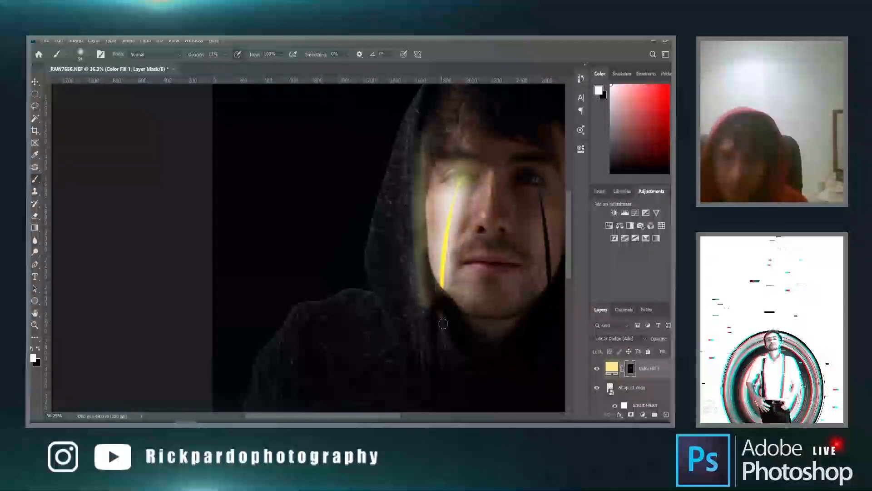
mouse_move(448, 333)
mouse_down()
mouse_move(438, 313)
mouse_move(445, 302)
mouse_up()
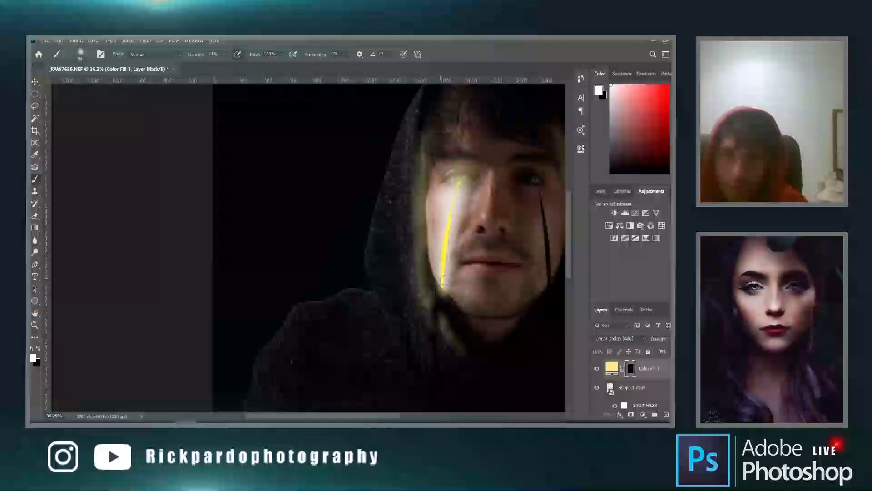
drag(439, 278, 461, 307)
scroll(520, 186, down, 4)
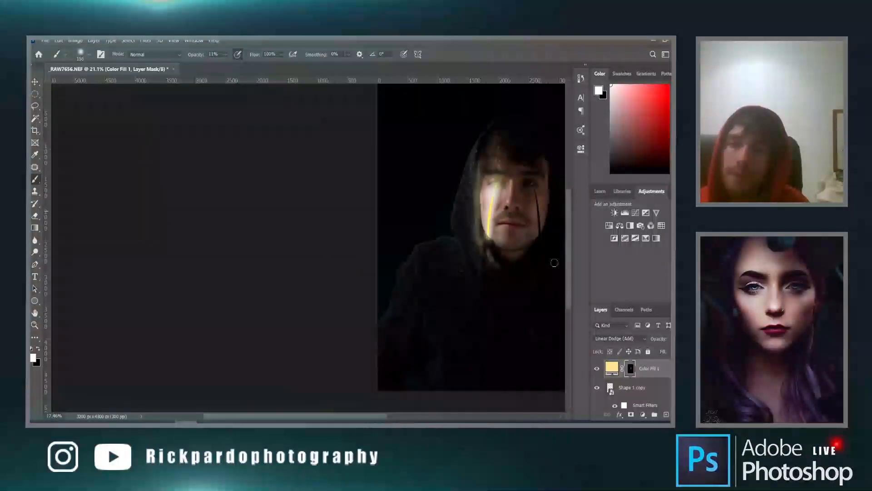
key(ctrl+0)
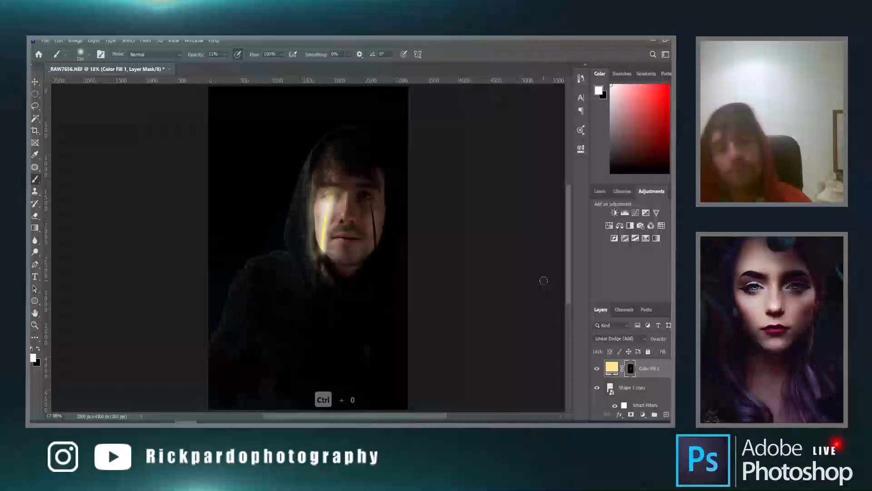
Switch to black and paint on the fill mask to soften the glow along the hood's inner edge and collar.
scroll(316, 215, up, 5)
key(x)
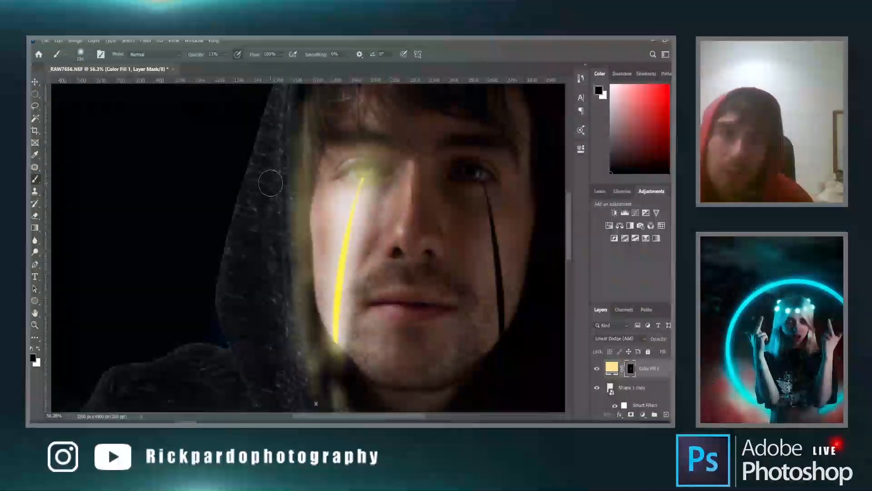
scroll(284, 146, up, 1)
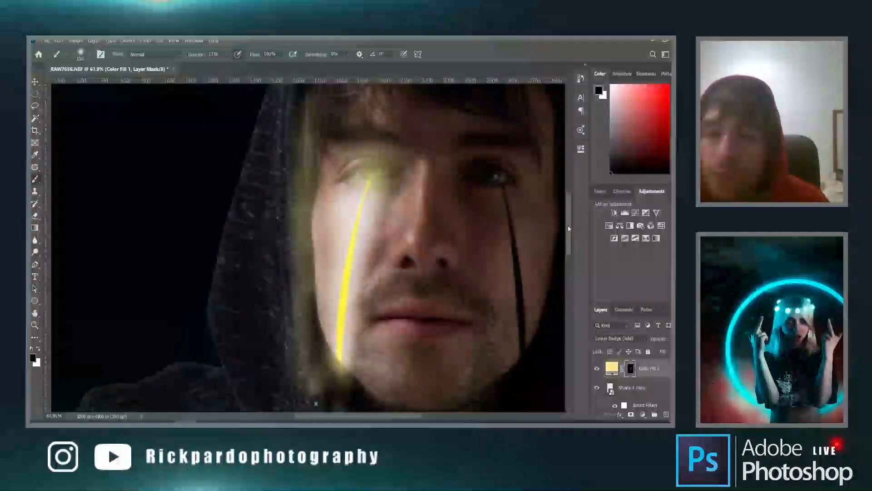
drag(568, 229, 568, 217)
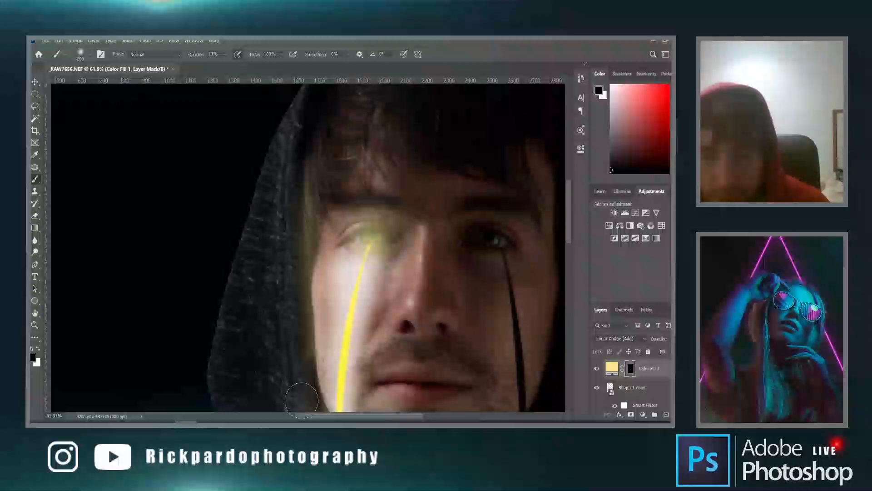
drag(570, 216, 569, 240)
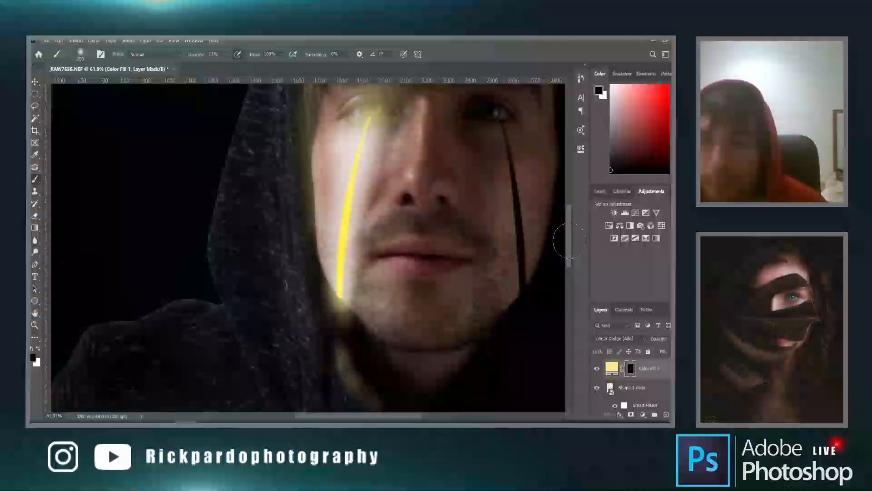
scroll(502, 377, down, 3)
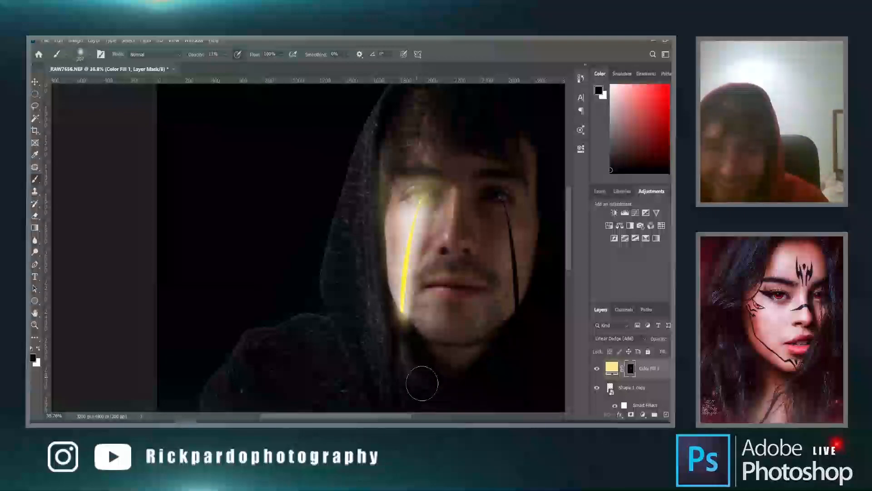
key(ctrl+0)
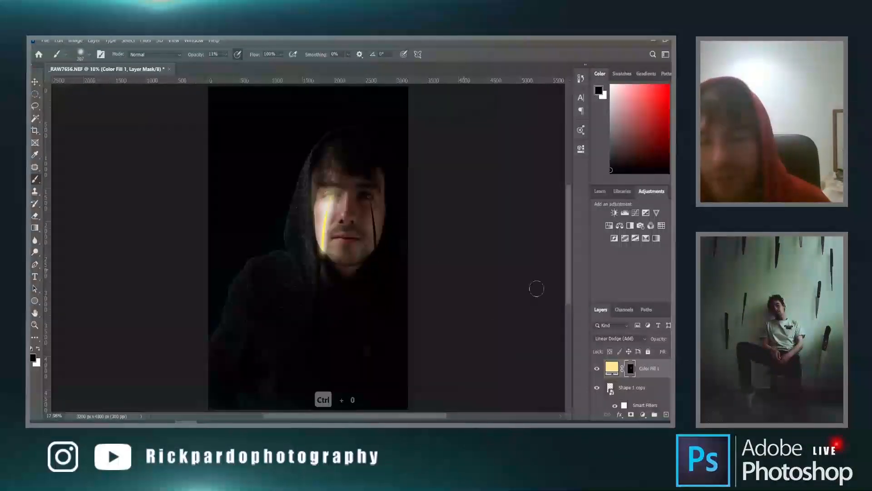
Try to darken the yellow eye's pupil by painting black on the fill mask with a small brush.
scroll(318, 189, up, 1)
scroll(319, 199, up, 12)
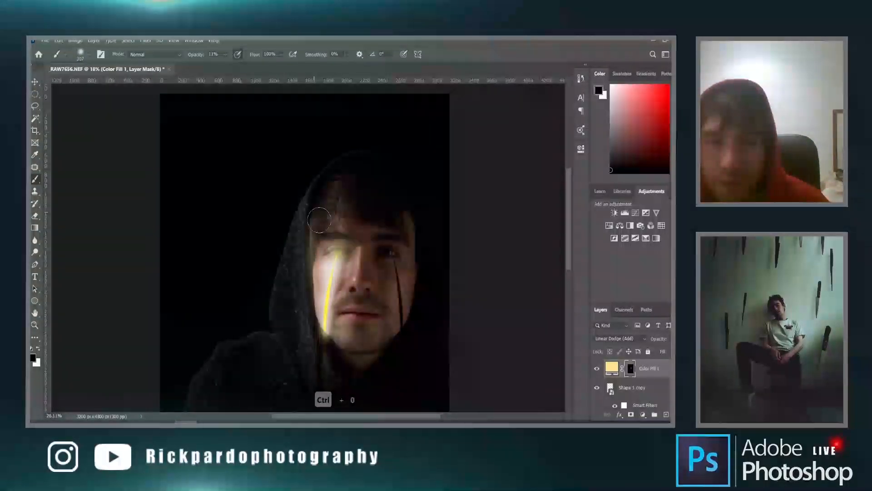
scroll(335, 271, up, 4)
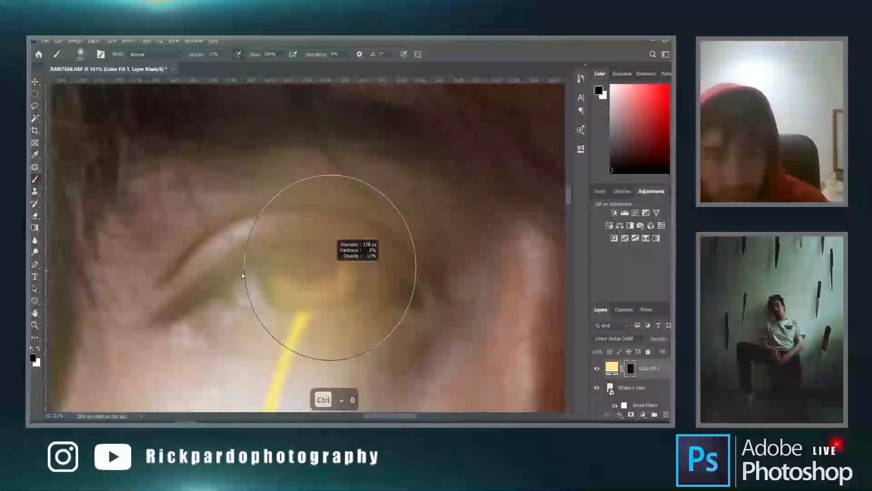
key(x)
drag(309, 262, 288, 259)
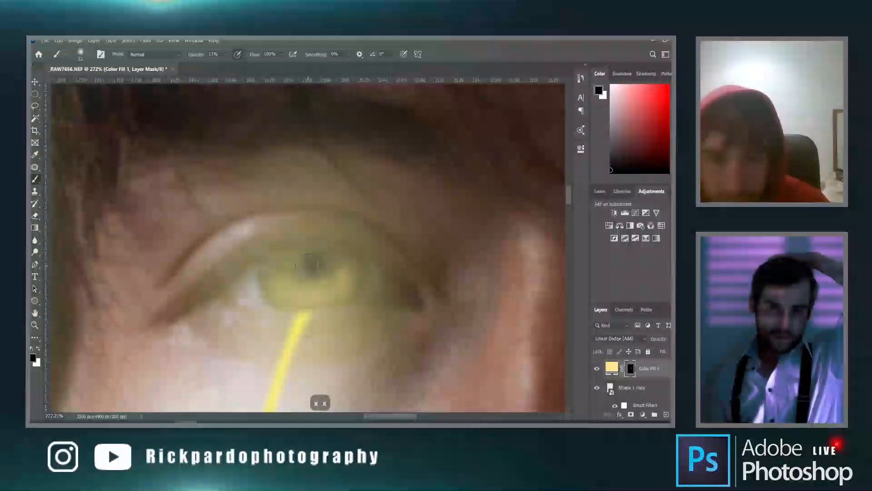
scroll(318, 270, down, 5)
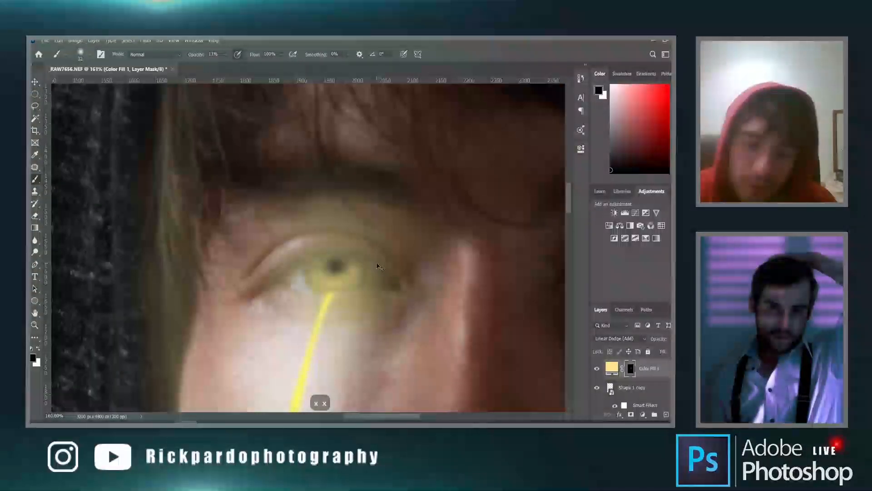
key(ctrl+0)
key(ctrl+z)
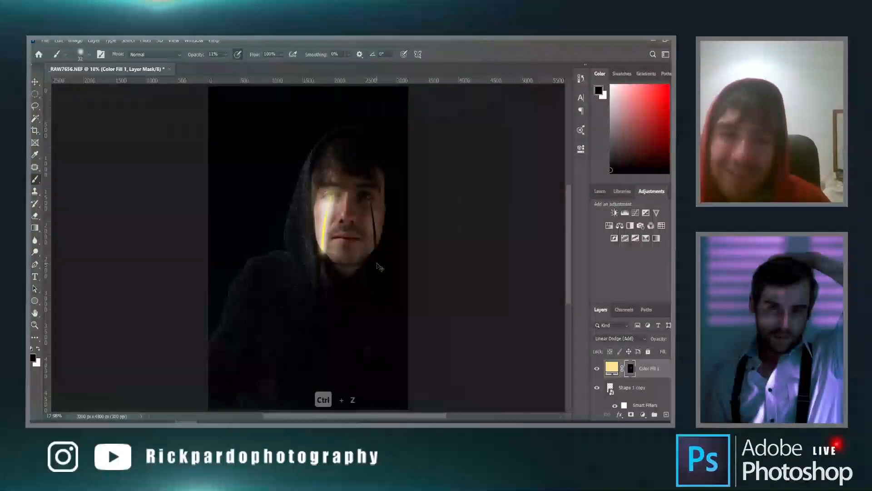
Paint black over the yellow eye's pupil on the fill mask with a slightly larger brush.
key(z)
scroll(371, 235, up, 8)
scroll(359, 209, up, 10)
key(v)
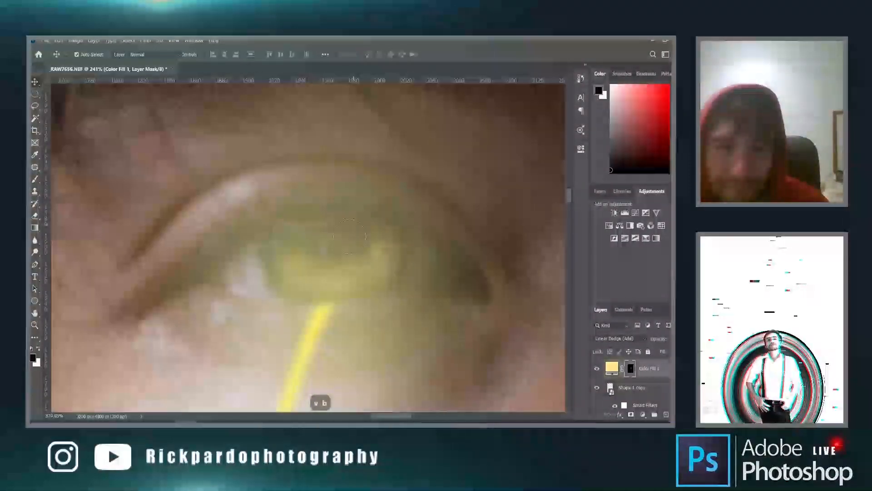
key(b)
drag(346, 241, 348, 241)
key(ctrl+0)
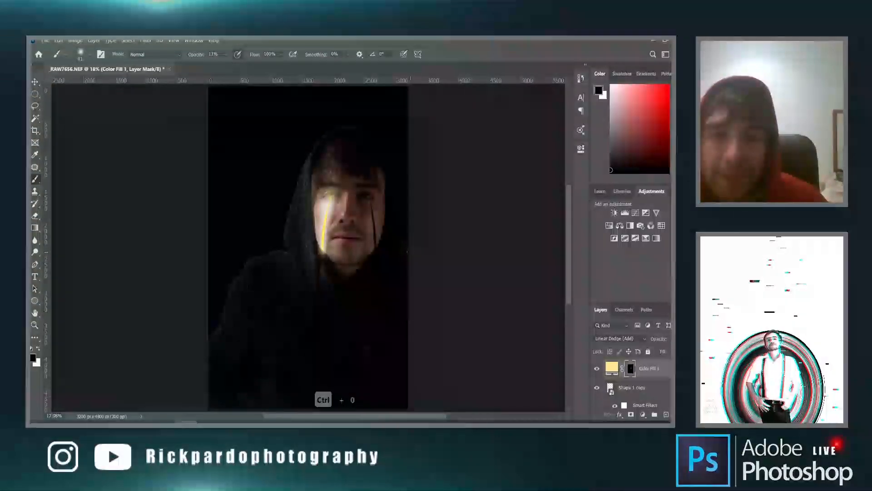
Paint black on the fill mask to reduce the glow beneath the yellow stripe's lower end at the jaw.
scroll(386, 253, down, 1)
scroll(277, 272, up, 6)
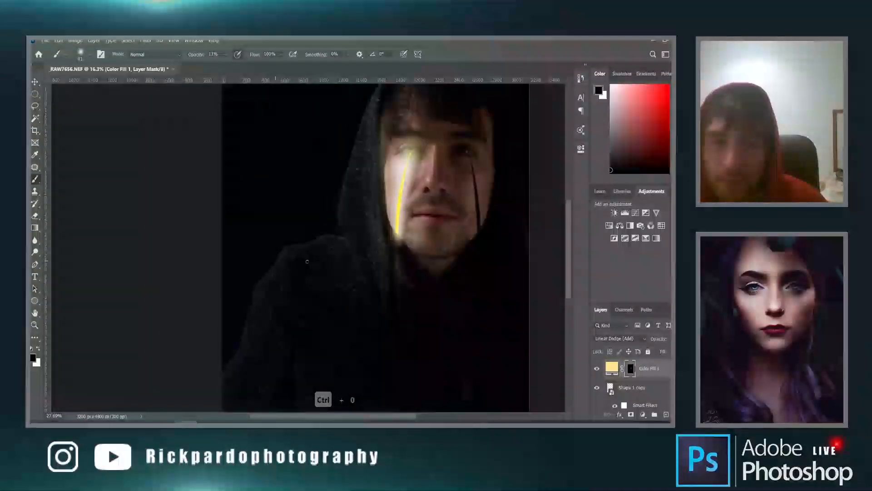
scroll(409, 204, up, 4)
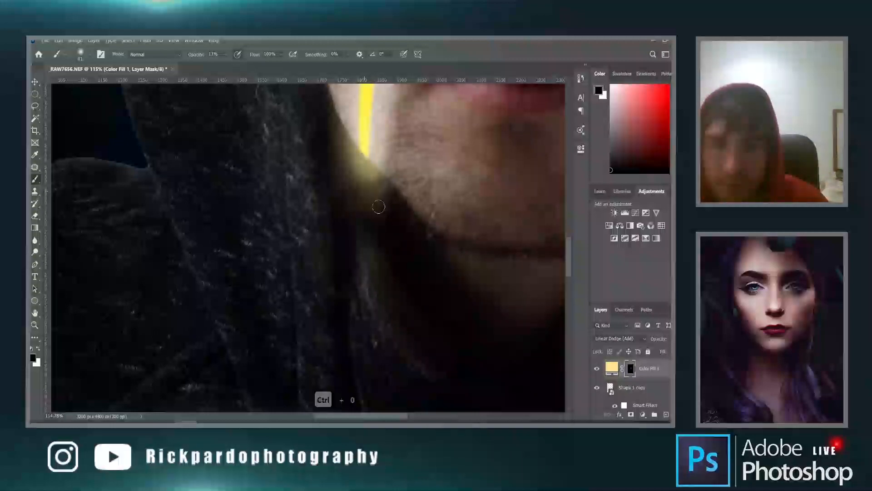
drag(378, 202, 389, 202)
mouse_move(356, 172)
mouse_down()
mouse_move(390, 204)
mouse_move(383, 182)
mouse_move(383, 203)
mouse_move(374, 180)
mouse_move(374, 194)
mouse_move(375, 178)
mouse_move(387, 220)
mouse_up()
scroll(388, 220, down, 2)
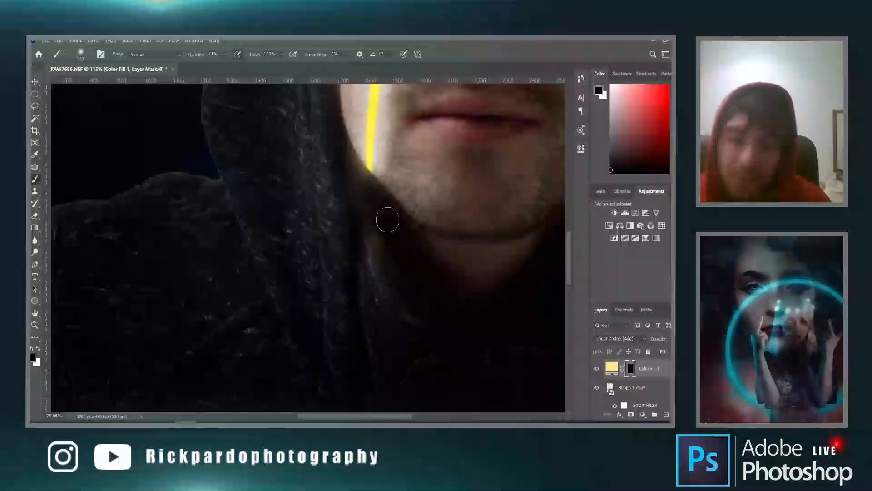
key(ctrl+0)
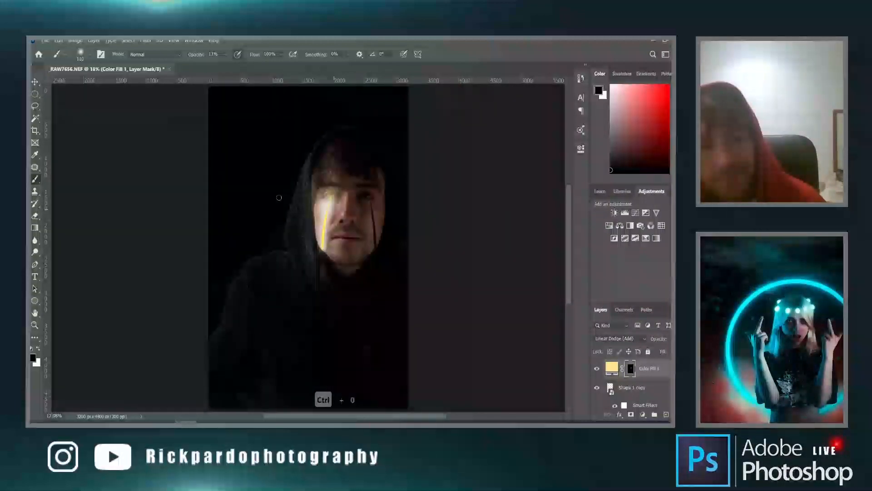
Shrink the brush to a hair-thin size, switch to white at 20% opacity, and try one fine stroke along the glowing eye's eyebrow.
scroll(267, 196, down, 2)
scroll(266, 196, up, 1)
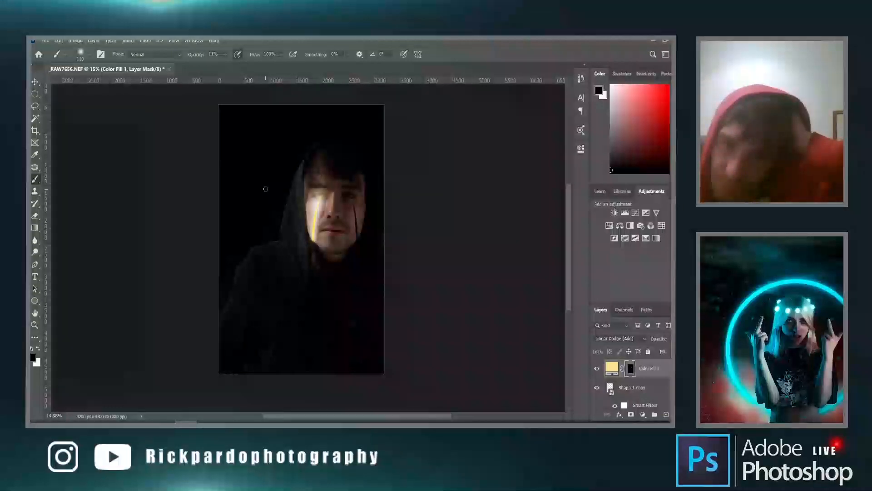
scroll(321, 194, up, 10)
drag(388, 285, 352, 288)
scroll(398, 287, up, 5)
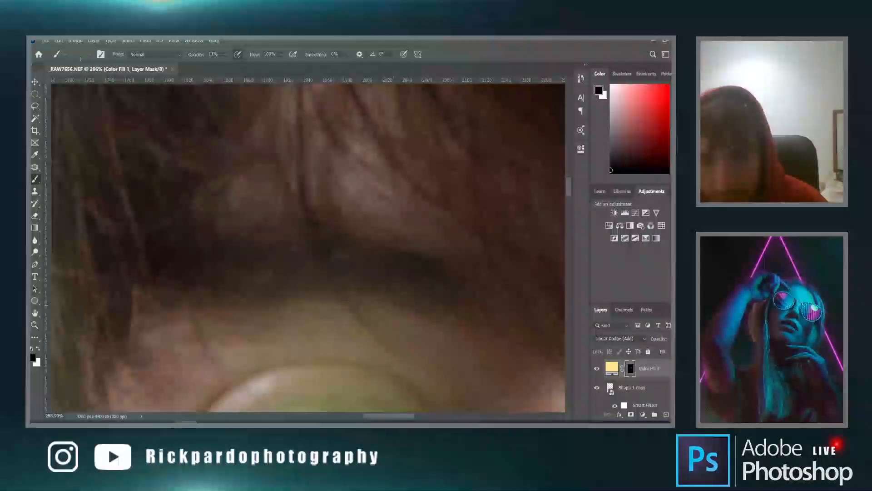
click(225, 54)
drag(234, 66, 236, 66)
key(x)
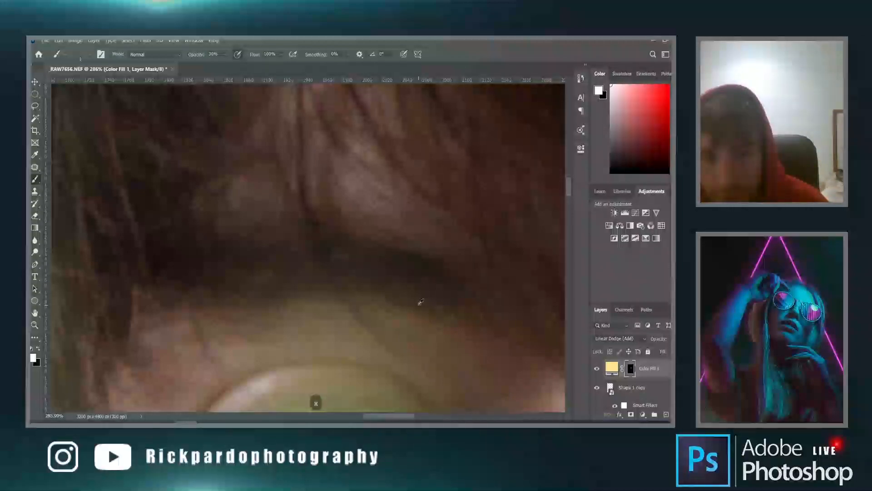
mouse_move(418, 304)
mouse_down()
mouse_move(380, 284)
mouse_move(332, 276)
mouse_up()
key(ctrl+z)
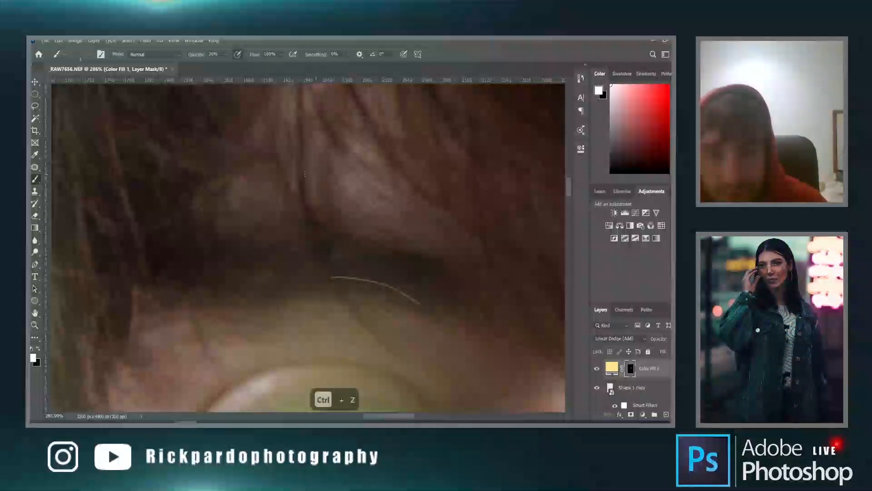
Set the brush opacity to 22% and paint several fine curved hair highlights along the eyebrow on the fill mask.
click(225, 57)
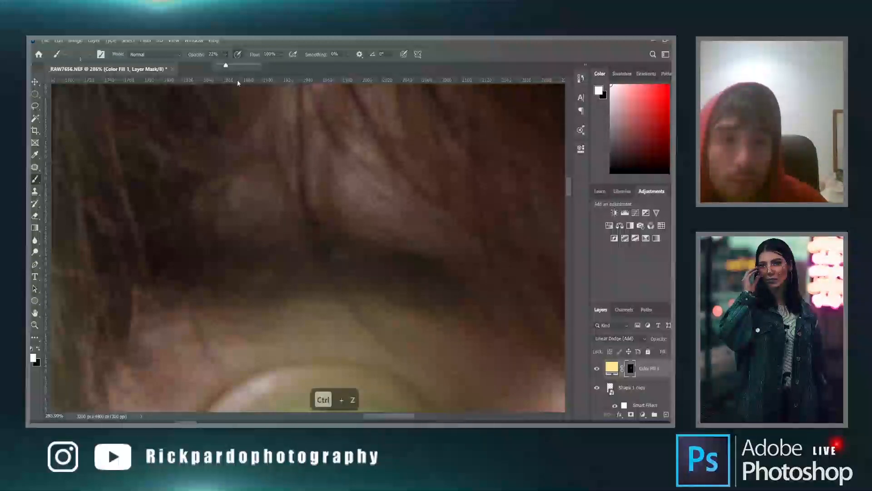
drag(423, 304, 357, 287)
mouse_move(423, 300)
mouse_down()
mouse_move(344, 276)
mouse_move(352, 274)
mouse_move(232, 291)
mouse_move(255, 281)
mouse_up()
drag(371, 272, 265, 285)
drag(435, 289, 236, 264)
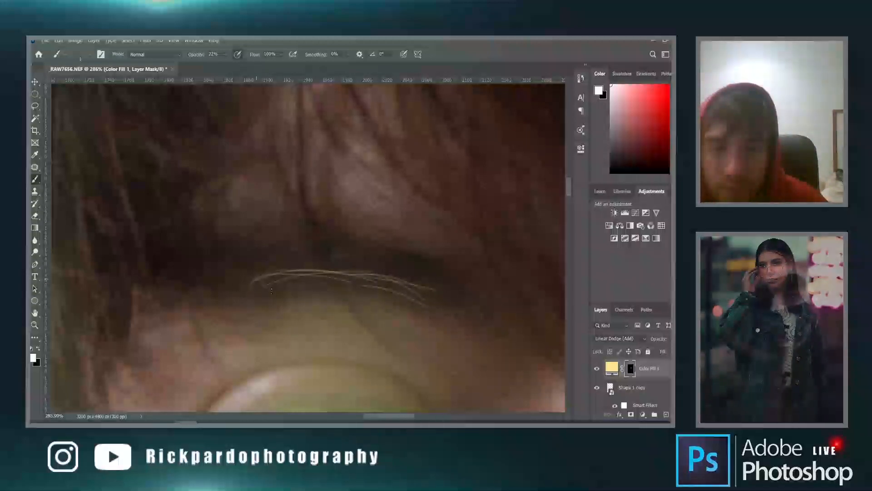
drag(391, 274, 327, 268)
drag(401, 266, 315, 263)
mouse_move(375, 260)
mouse_down()
mouse_move(285, 254)
mouse_move(234, 285)
mouse_up()
Paint fine yellow highlights on the hair strands beside the glowing eye's temple on the fill mask.
scroll(330, 305, down, 4)
scroll(357, 341, down, 3)
scroll(368, 310, up, 5)
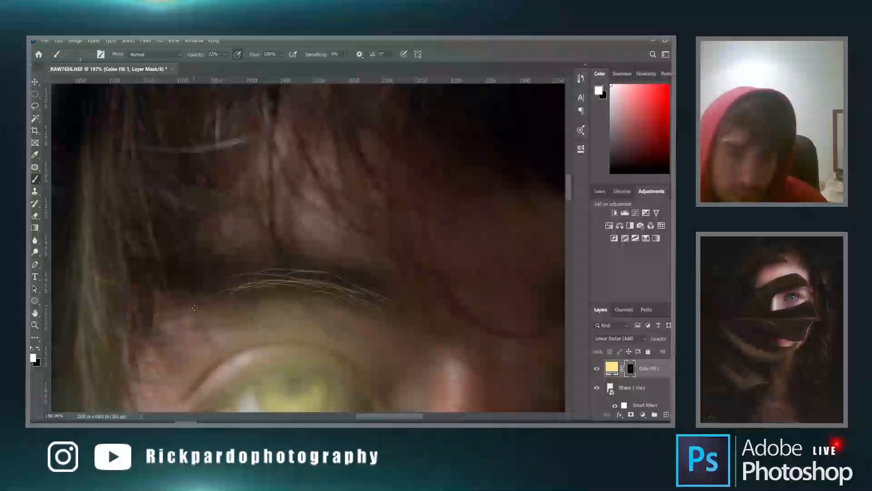
scroll(331, 354, down, 2)
scroll(512, 294, down, 2)
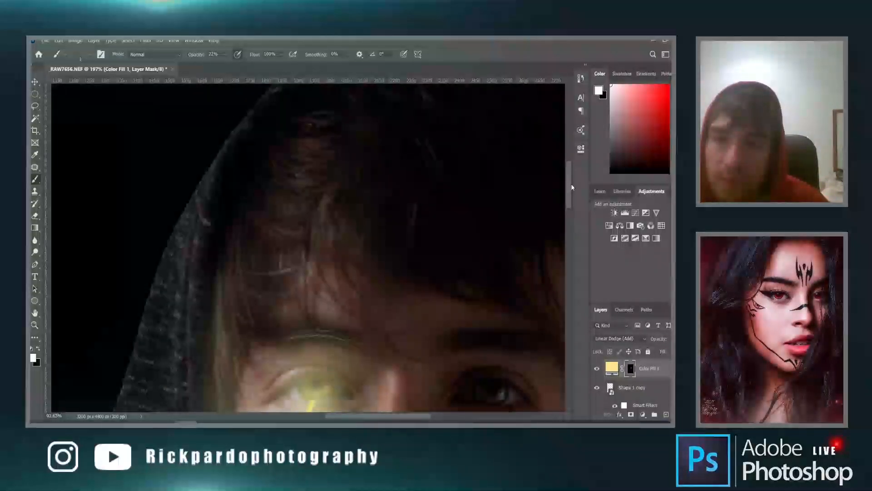
scroll(190, 205, up, 4)
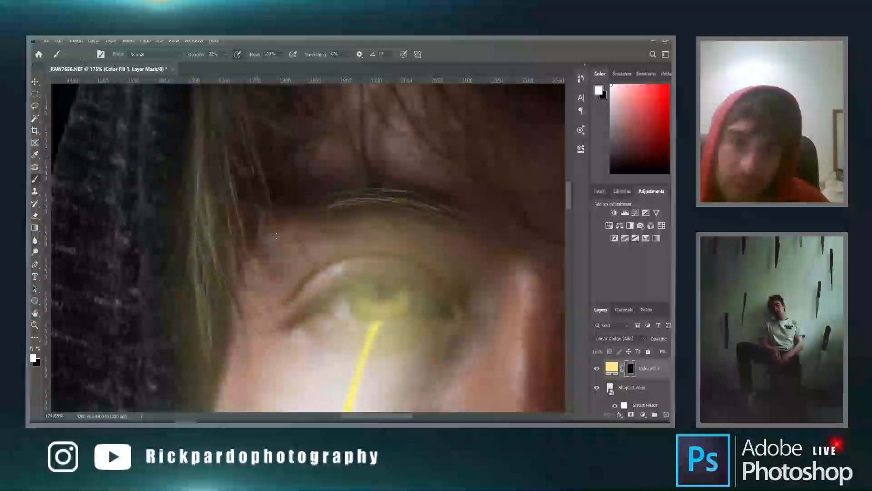
scroll(215, 312, down, 5)
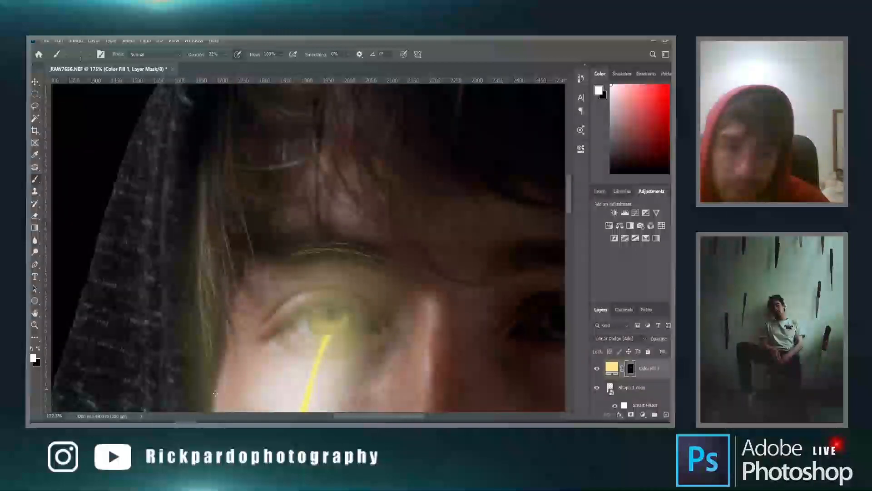
Paint fine white strokes on the fill mask to highlight the moustache and beard hairs beside the yellow stripe.
scroll(388, 190, up, 5)
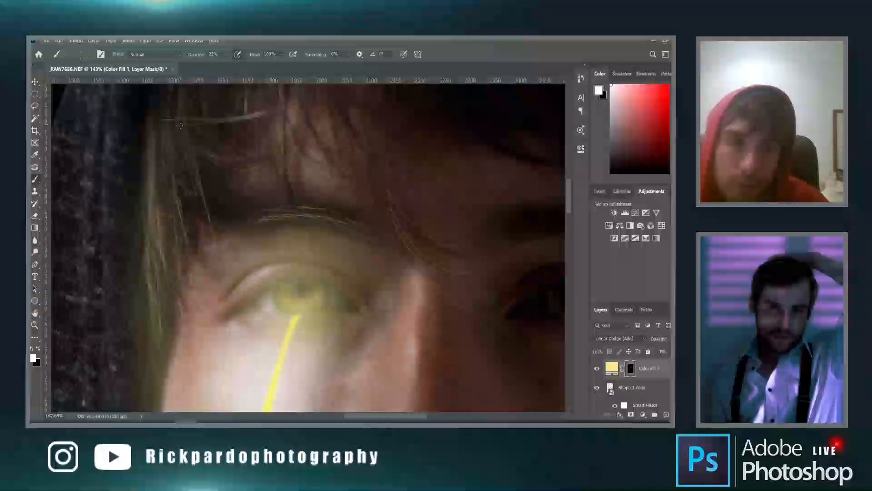
scroll(201, 218, down, 3)
drag(571, 211, 570, 241)
scroll(289, 263, up, 3)
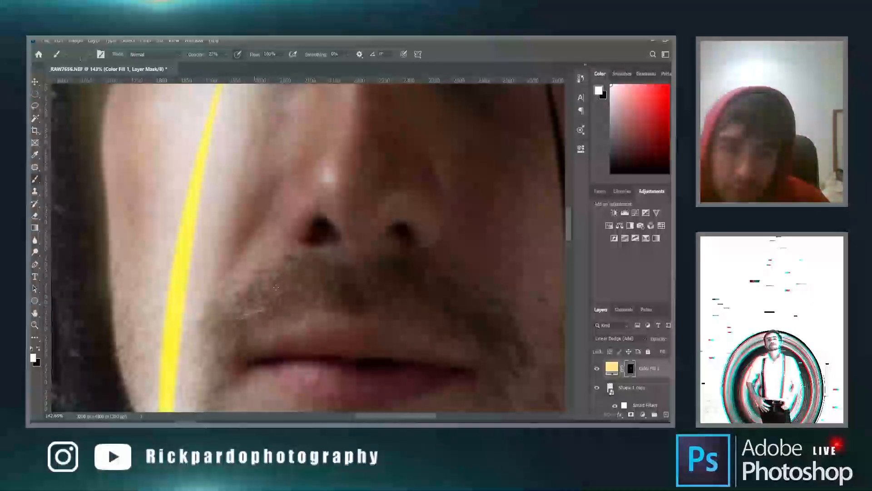
scroll(255, 327, down, 3)
scroll(257, 354, up, 5)
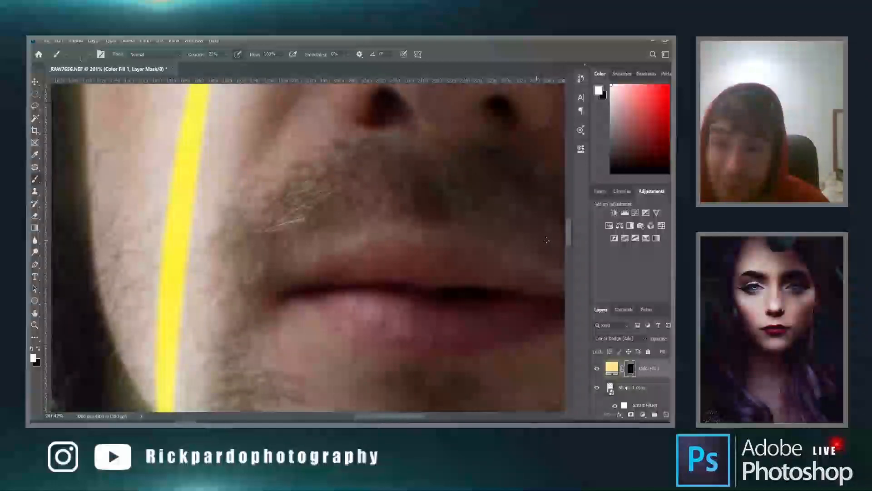
scroll(537, 236, down, 4)
drag(570, 238, 570, 249)
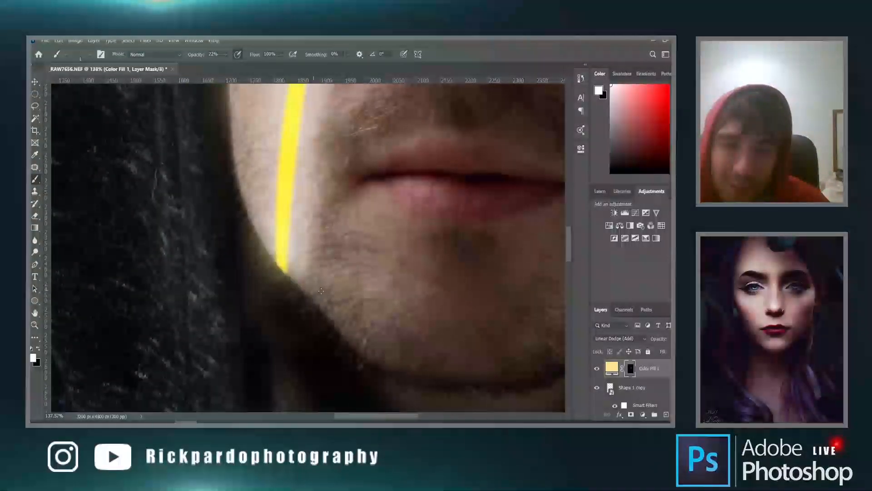
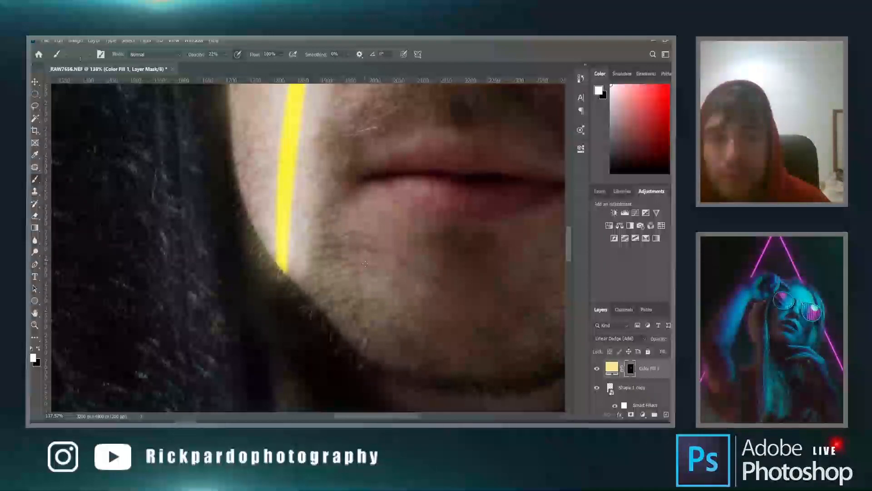
Examine the new eyebrow, moustache and beard highlights up close and against the whole portrait.
scroll(365, 264, down, 8)
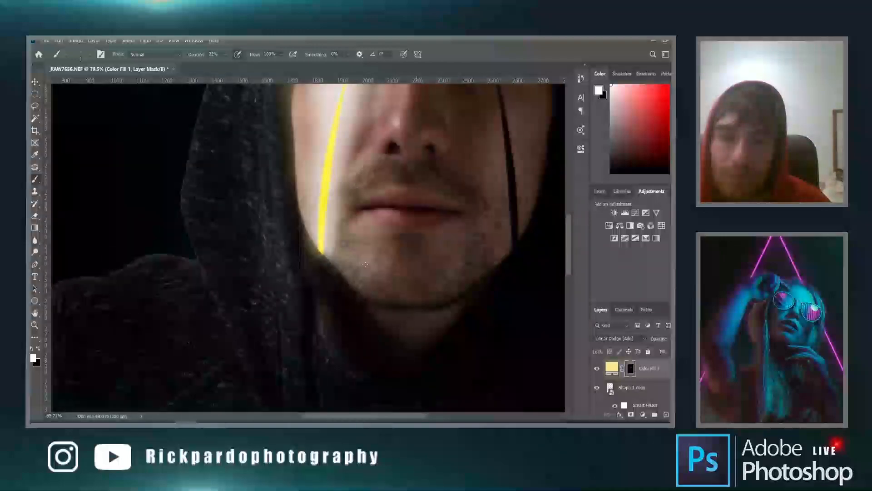
scroll(360, 254, up, 6)
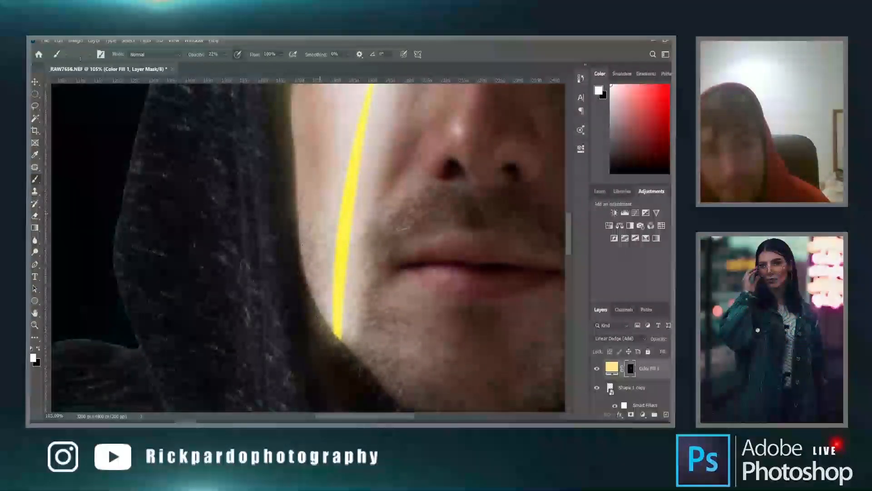
scroll(329, 251, down, 7)
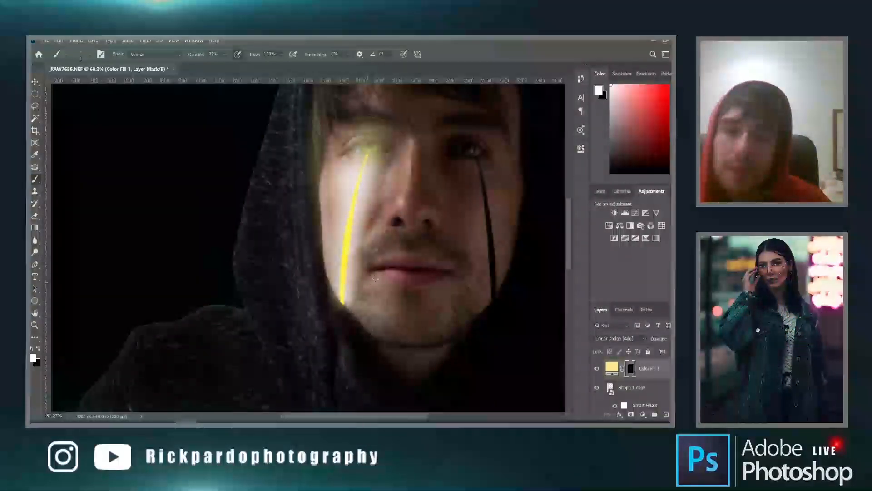
key(ctrl+0)
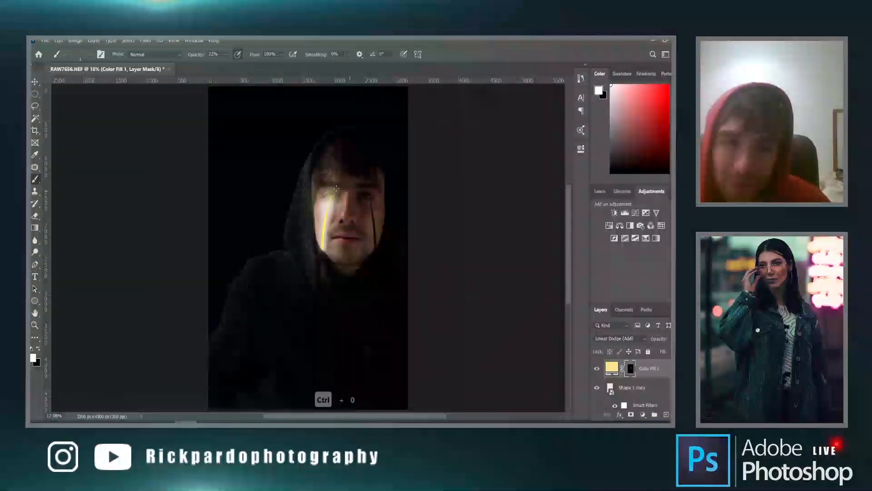
scroll(328, 181, up, 8)
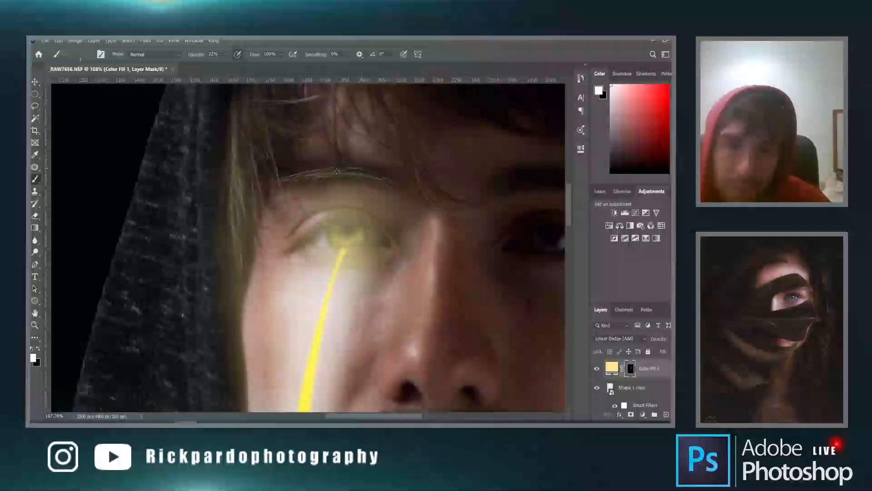
key(ctrl+0)
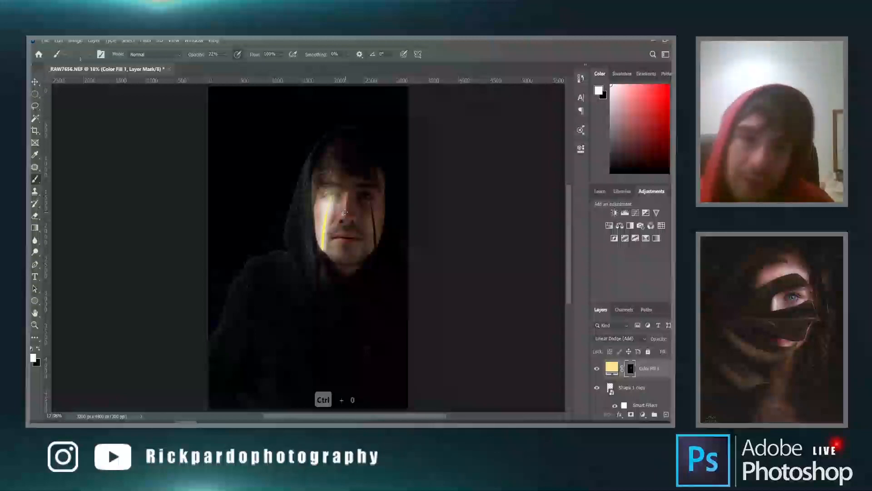
scroll(337, 203, up, 4)
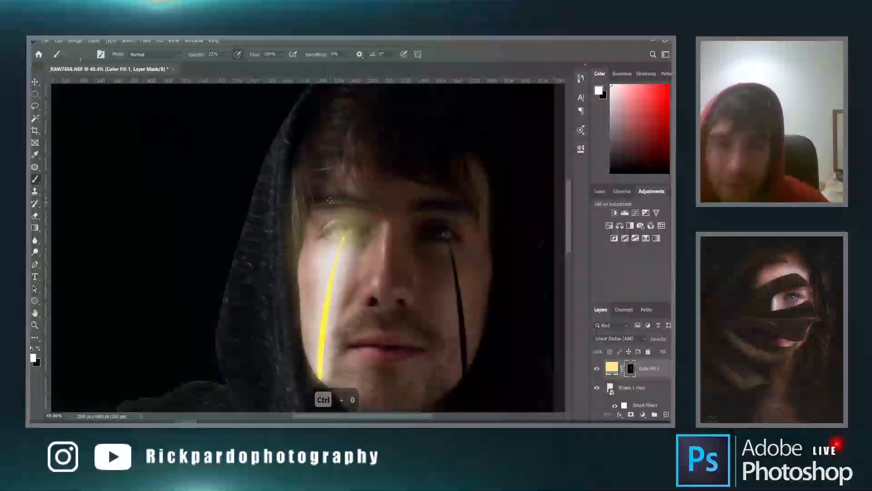
Paint black with a soft brush at lower opacity on the fill mask to tone down the highlights along the eyebrow and temple.
scroll(346, 226, down, 3)
key(x)
drag(332, 290, 347, 291)
click(225, 54)
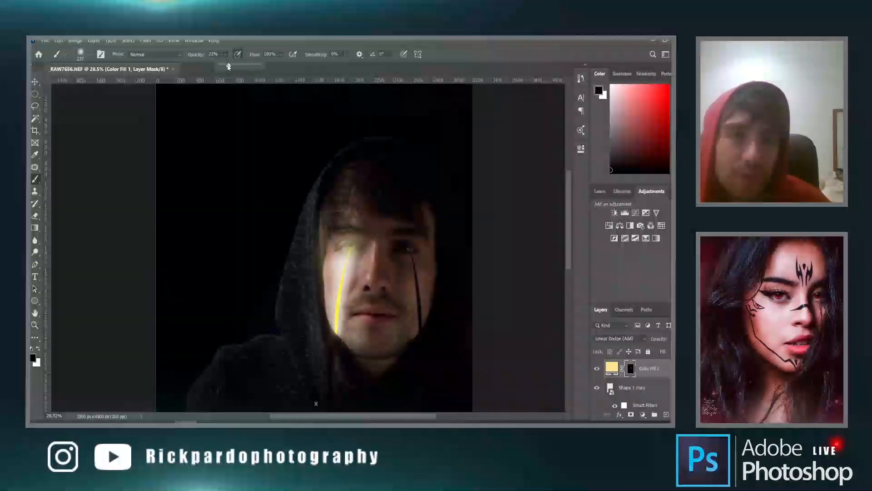
scroll(355, 365, up, 6)
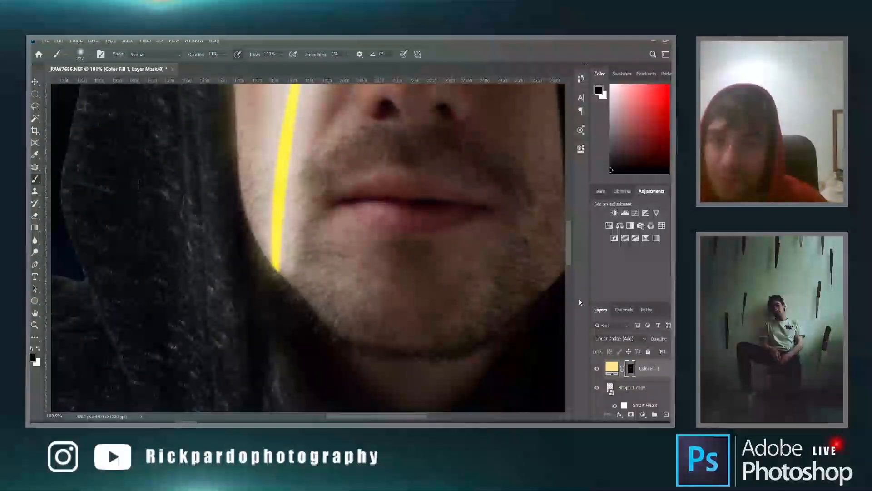
drag(572, 251, 572, 215)
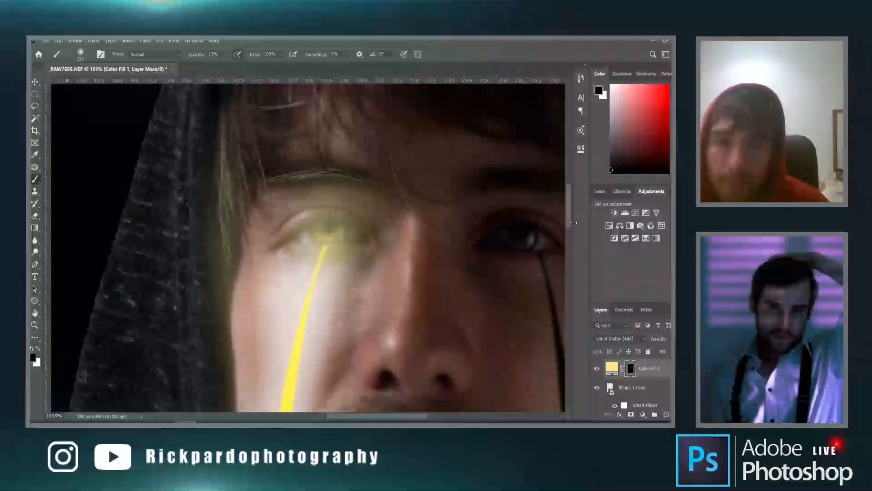
key(bracketleft)
key(bracketleft)
key(bracketleft)
key(bracketleft)
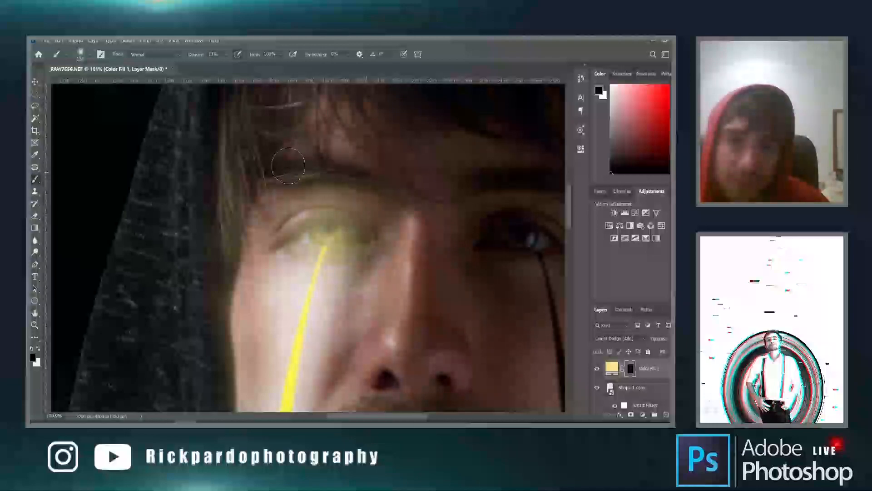
drag(214, 305, 204, 305)
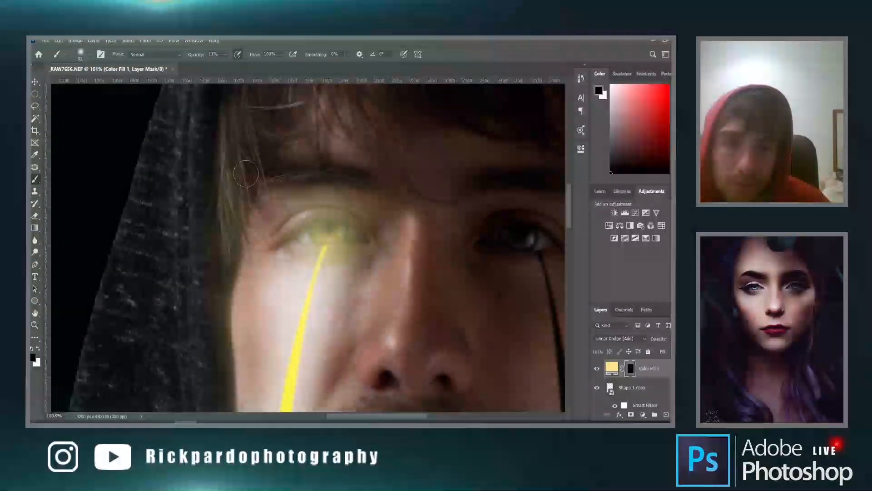
Set the brush colour to white, switch from OBS back to Photoshop, and show the whole portrait.
key(x)
scroll(309, 229, up, 5)
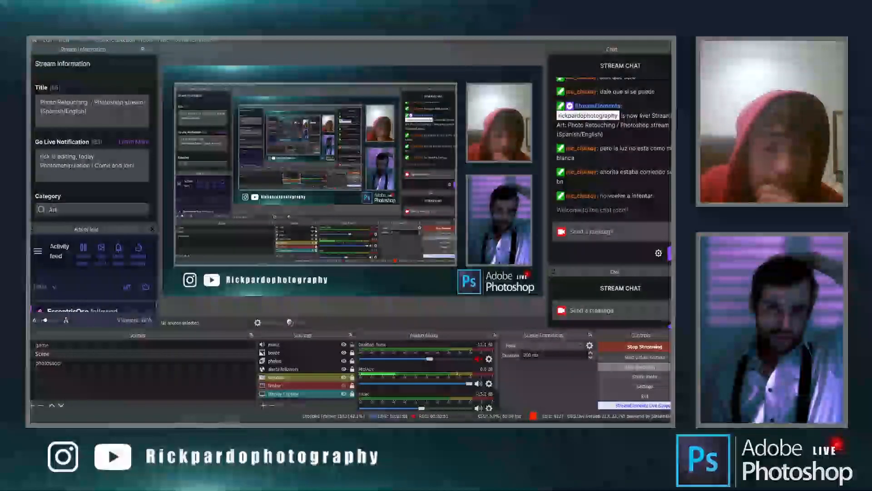
click(230, 420)
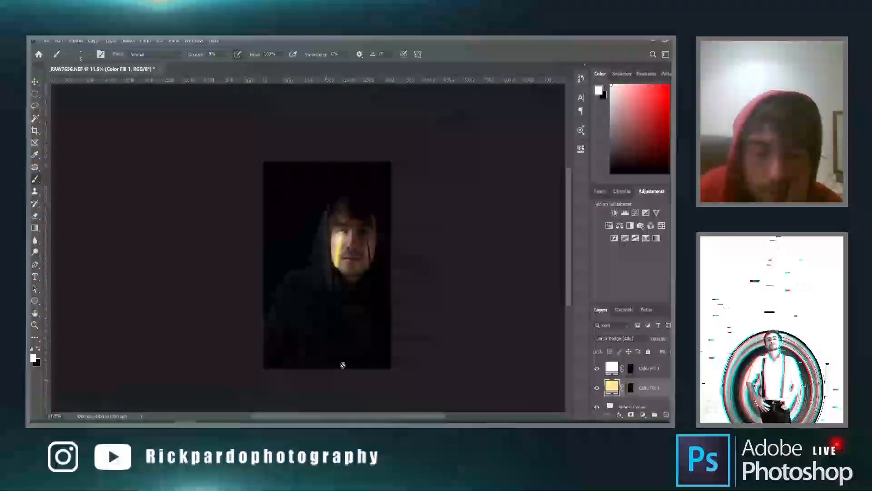
scroll(337, 286, down, 2)
scroll(552, 346, up, 3)
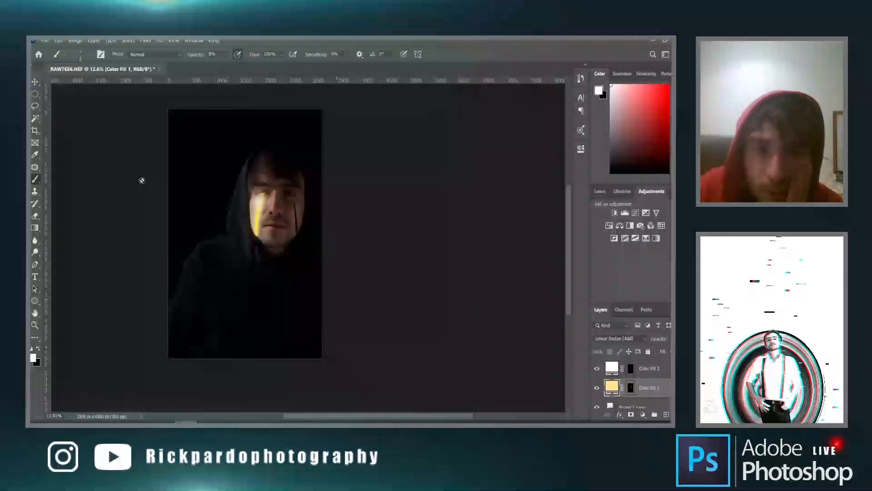
key(ctrl+0)
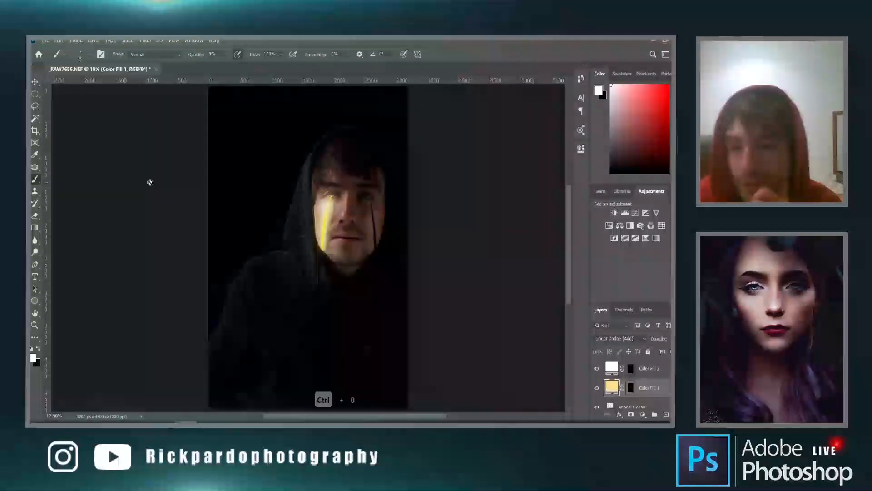
Open the fill amount of the yellow Color Fill 1 layer and compare the portrait with that glow hidden and shown.
click(671, 351)
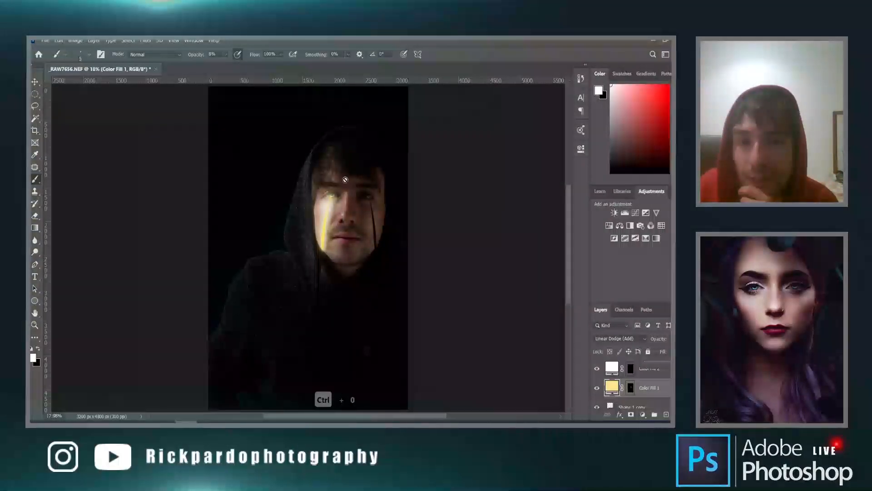
click(596, 388)
click(596, 387)
click(597, 388)
click(597, 388)
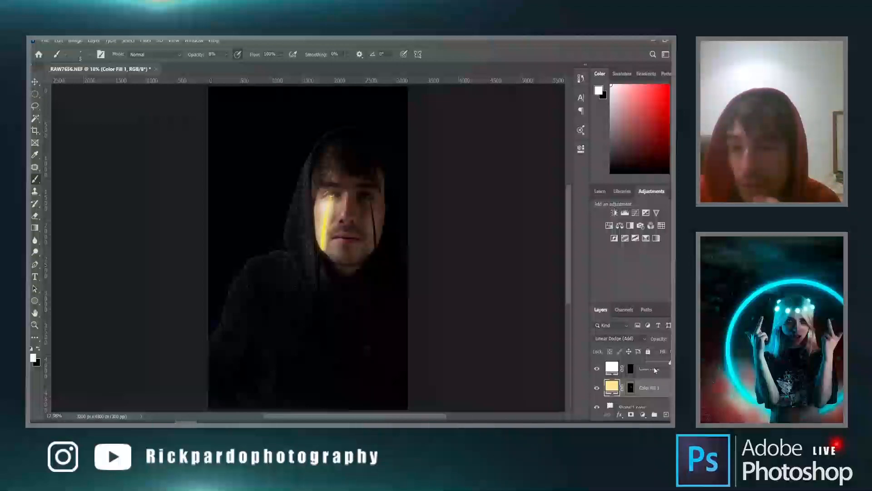
click(597, 389)
click(597, 391)
click(597, 391)
click(597, 391)
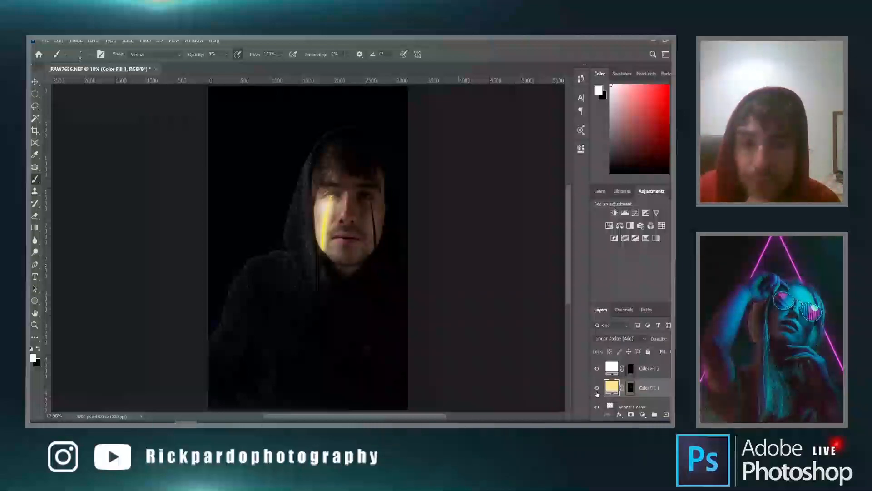
Inspect the glowing eye without Color Fill 1, comparing it with Color Fill 2 and its copy hidden and shown, and restore all layers.
click(597, 389)
scroll(322, 177, up, 5)
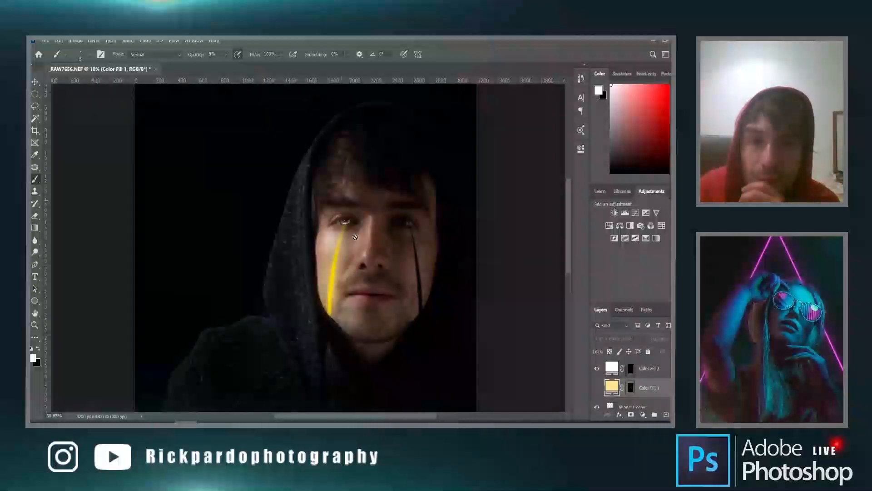
scroll(351, 202, up, 4)
scroll(641, 375, up, 1)
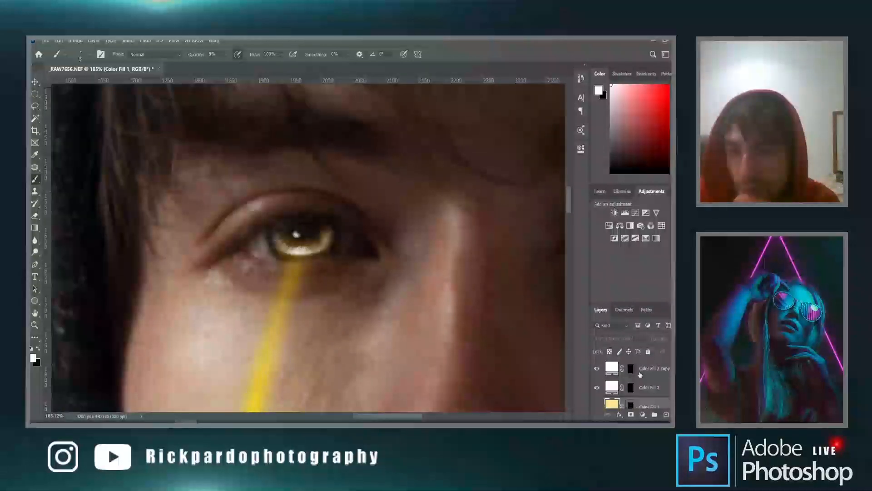
click(597, 368)
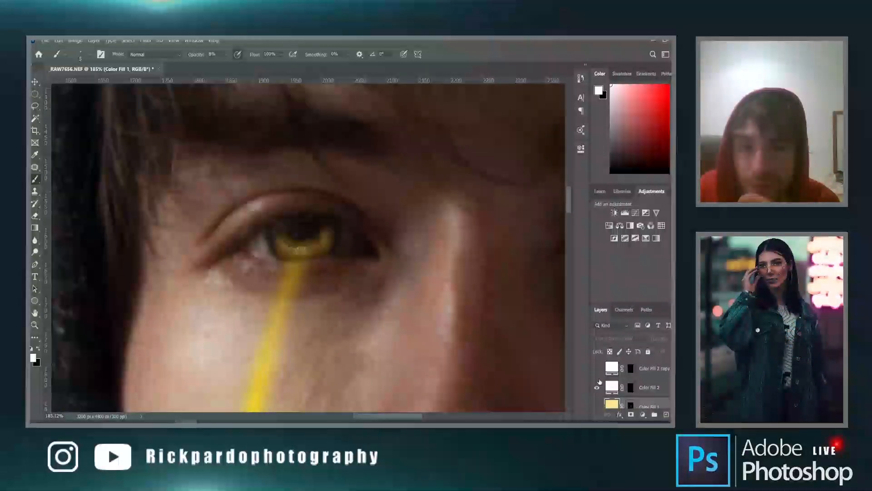
click(598, 390)
click(597, 389)
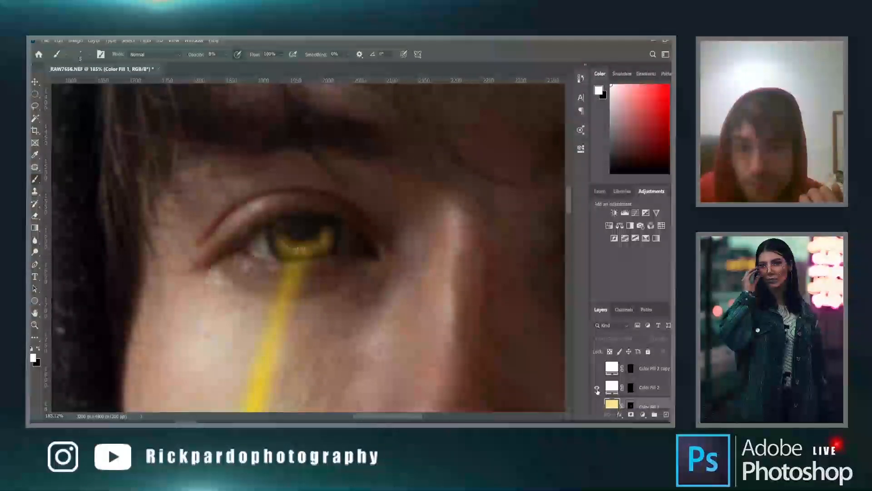
click(596, 369)
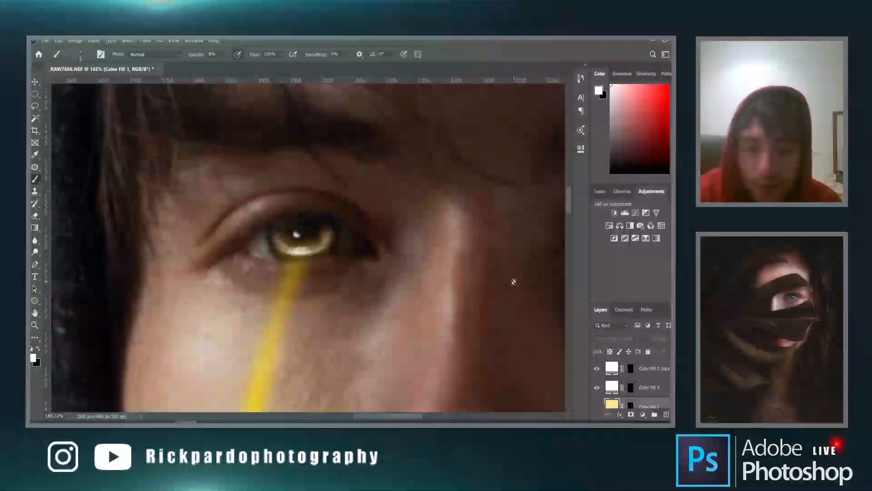
key(ctrl+0)
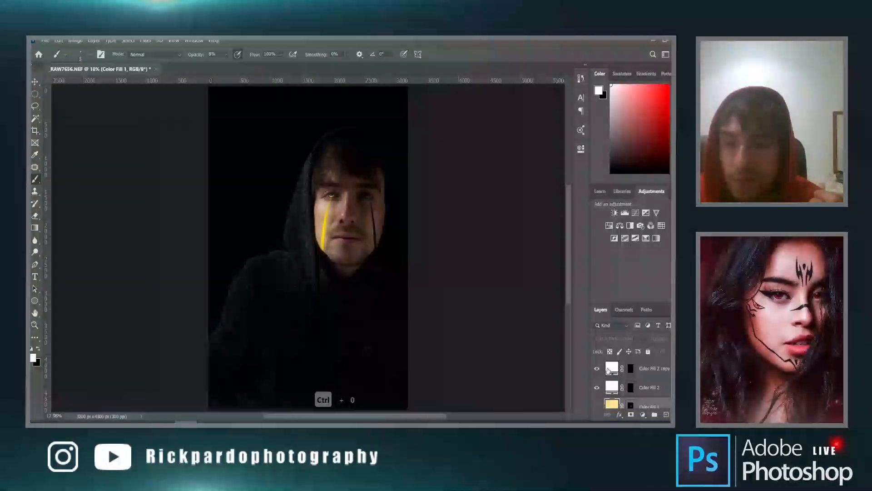
click(598, 407)
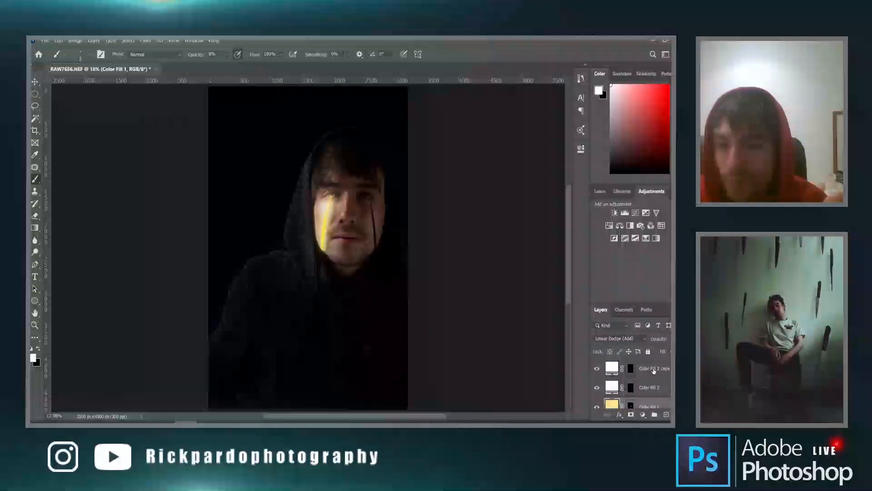
Paint a faint white highlight at 8% opacity on the Color Fill 2 copy mask over the darker eye's catchlight.
click(654, 370)
scroll(374, 240, up, 3)
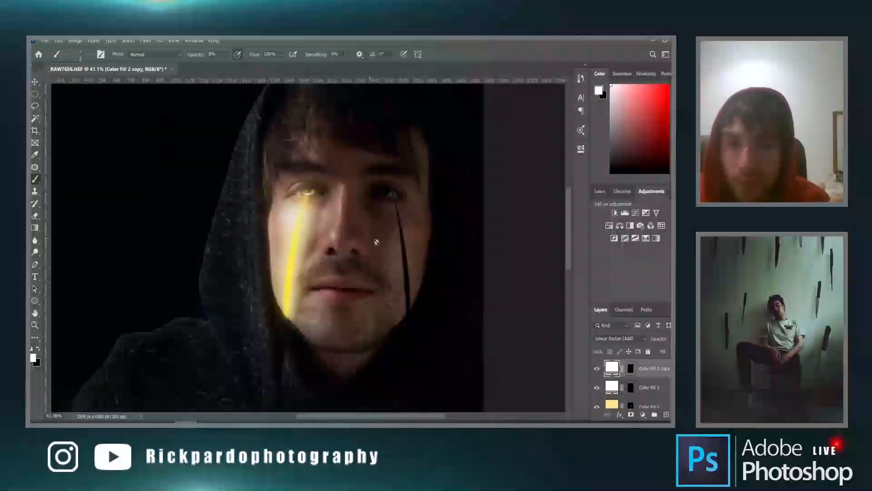
scroll(448, 161, up, 1)
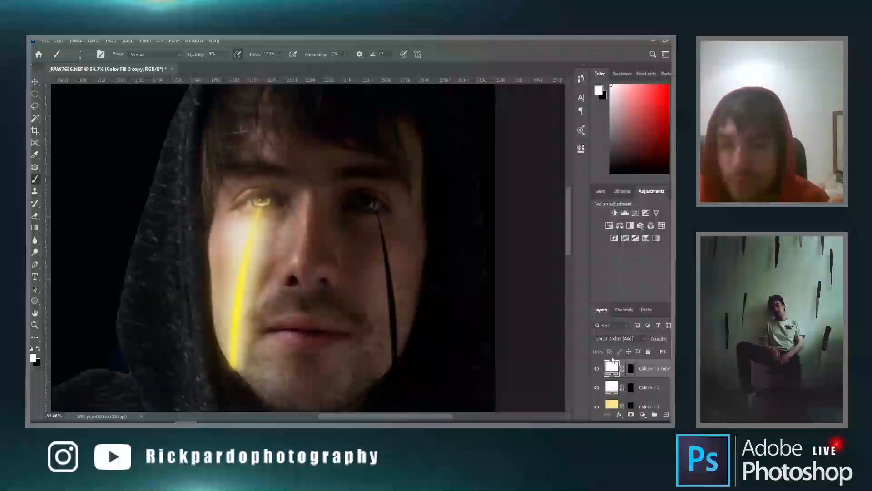
click(630, 373)
scroll(372, 200, up, 8)
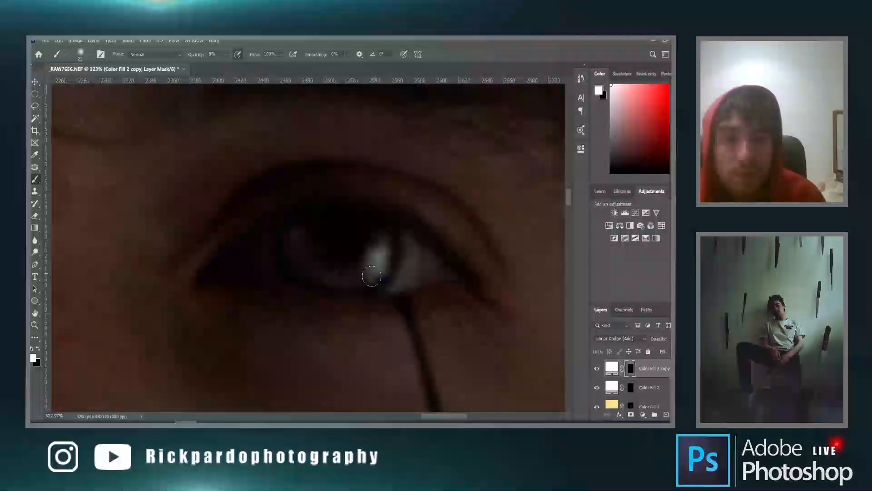
scroll(391, 283, down, 3)
key(ctrl+0)
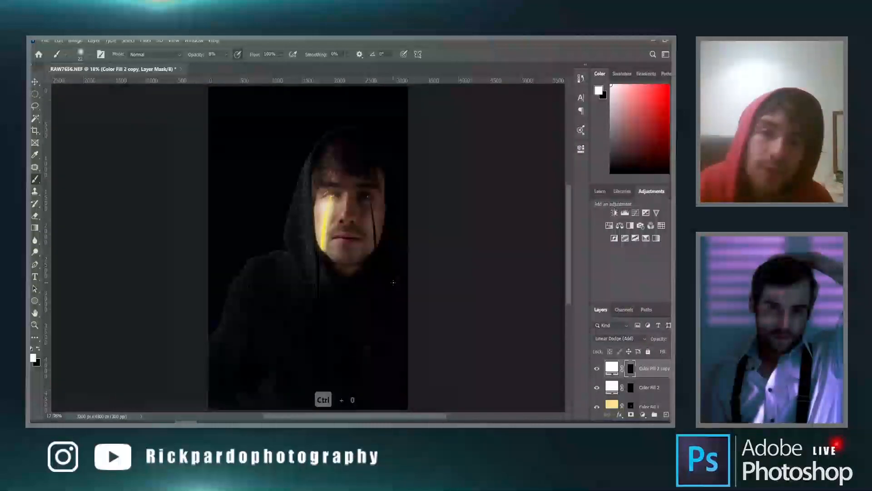
Add a Solid Color fill layer in light yellow, hue 51, at the top of the layer stack above Color Fill 2 copy.
scroll(420, 251, down, 3)
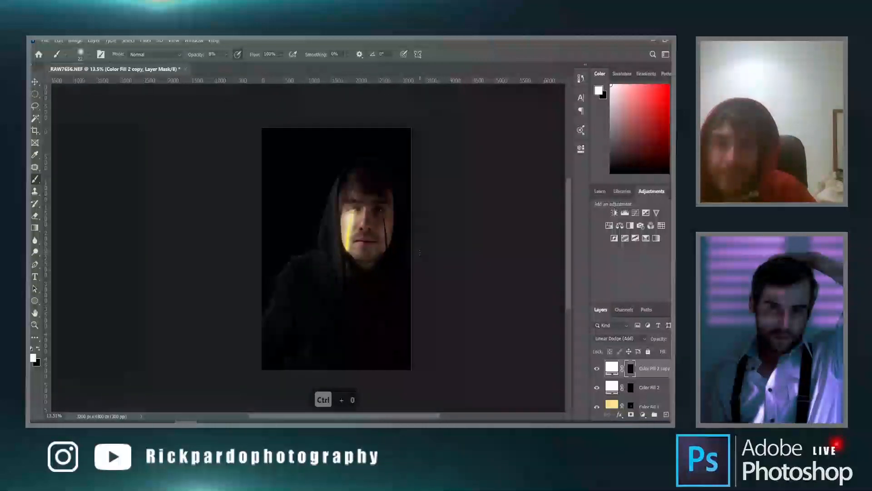
key(ctrl+0)
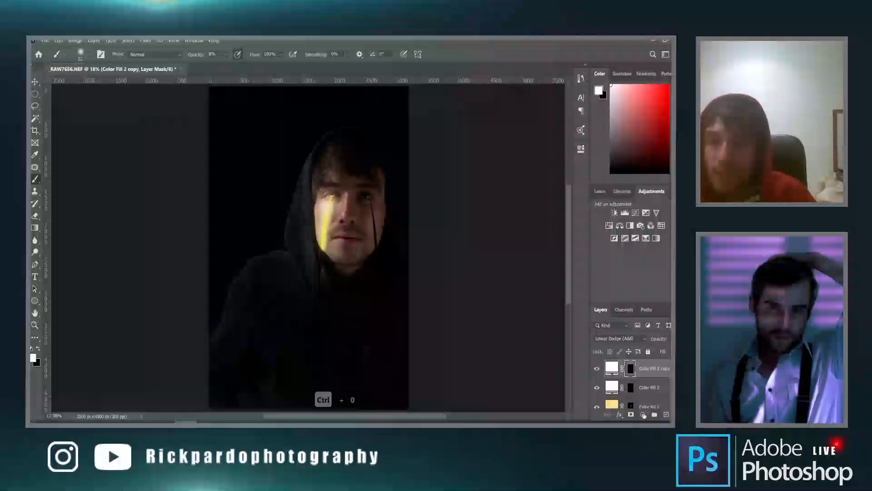
click(642, 414)
click(641, 250)
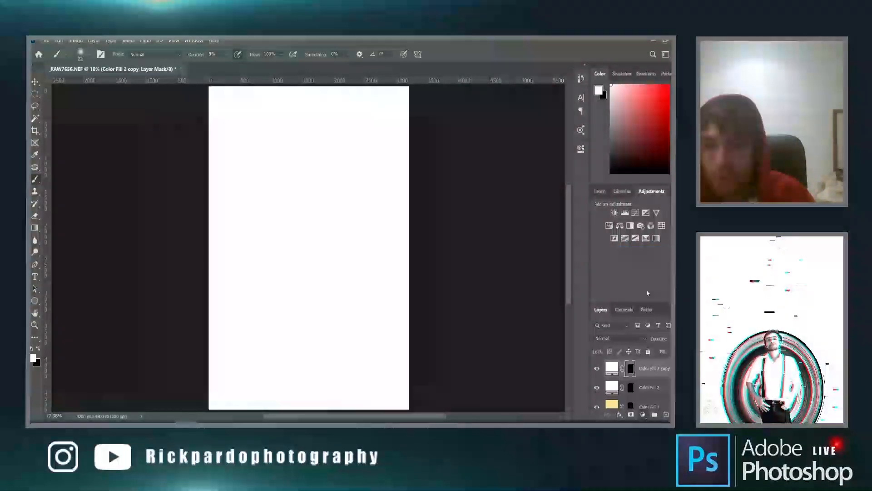
drag(563, 263, 563, 264)
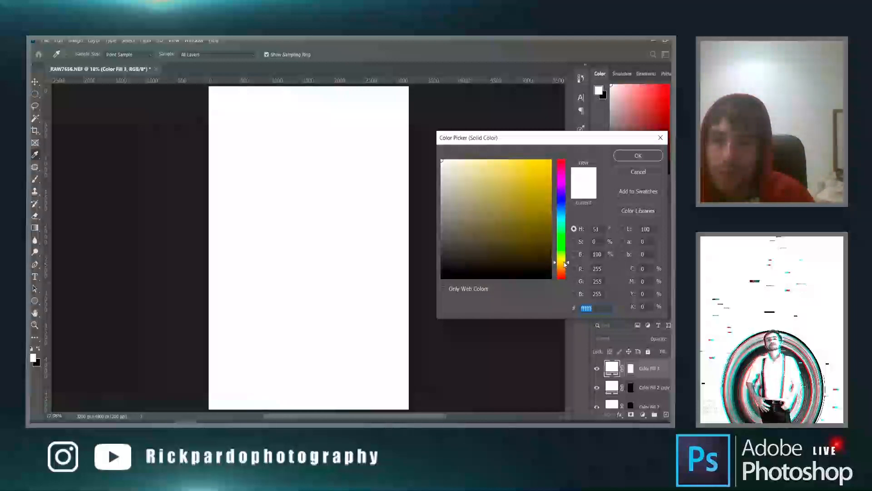
drag(511, 169, 509, 138)
click(635, 154)
Set the new yellow fill layer to Linear Dodge (Add) and invert its mask to hide the colour.
click(630, 368)
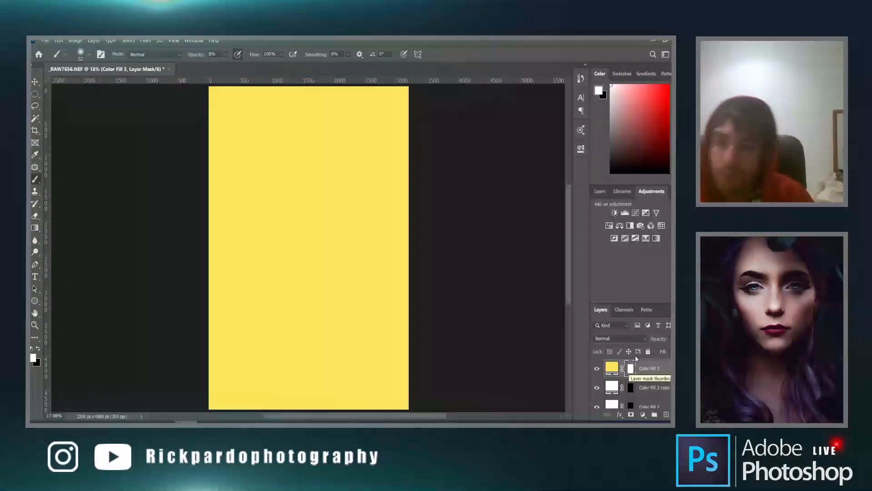
click(633, 339)
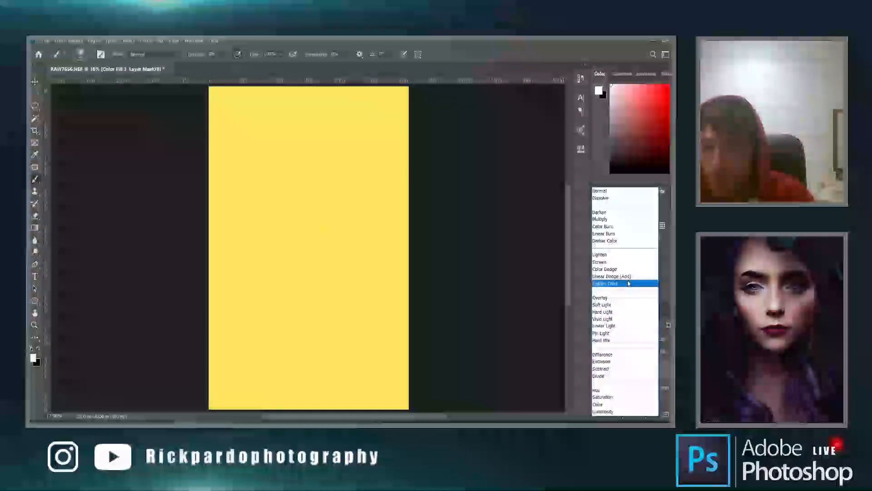
click(626, 277)
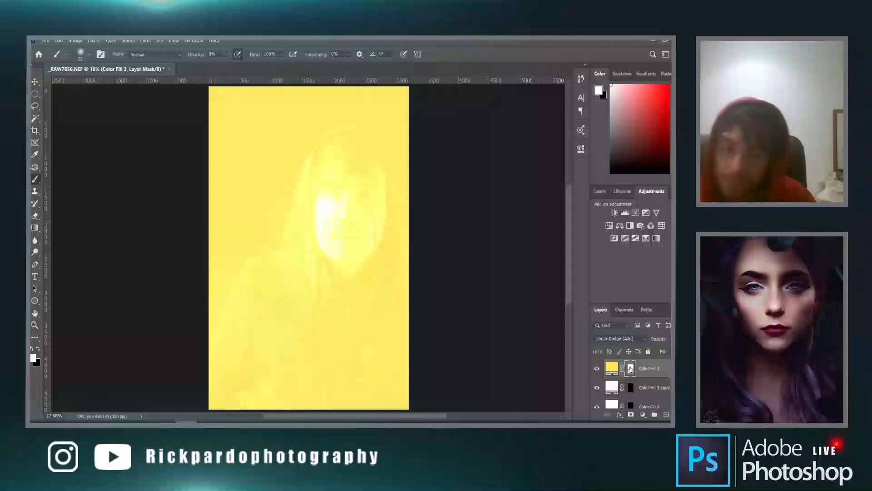
key(ctrl+i)
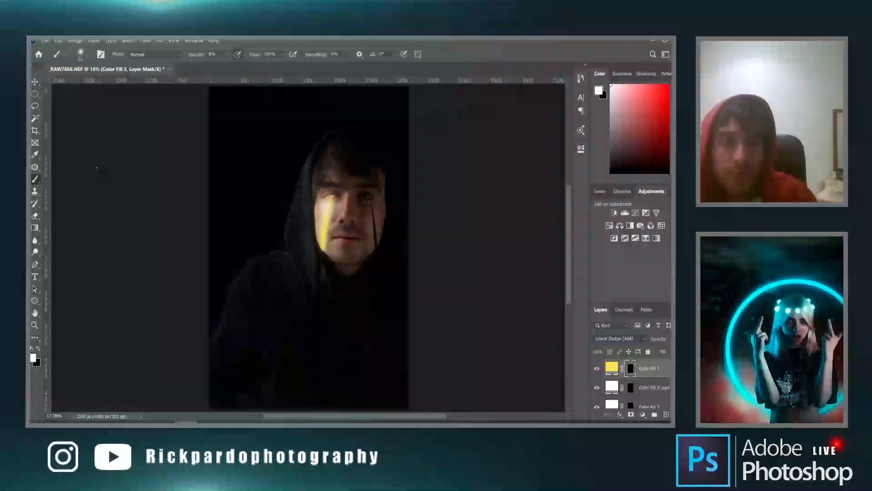
Paint thin yellow highlights on the Color Fill 3 mask at 8% opacity along the glowing eye's inner corner and lid edges.
click(37, 324)
drag(330, 205, 407, 170)
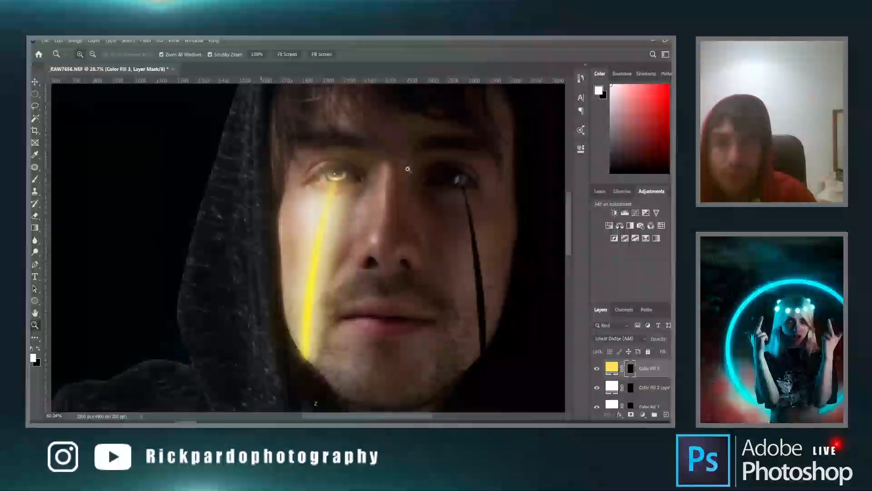
drag(568, 223, 569, 216)
key(z)
mouse_move(341, 185)
mouse_down()
mouse_move(352, 192)
mouse_move(345, 218)
mouse_up()
key(b)
scroll(359, 222, up, 2)
scroll(343, 212, up, 5)
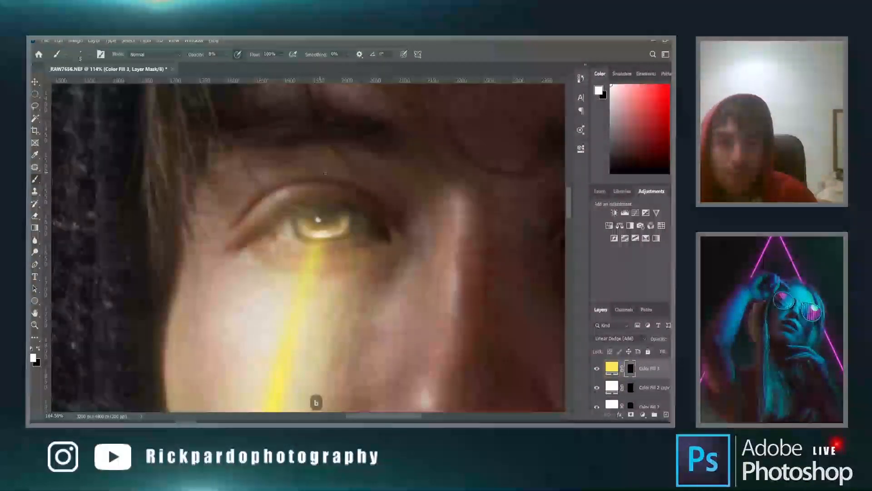
scroll(397, 273, up, 2)
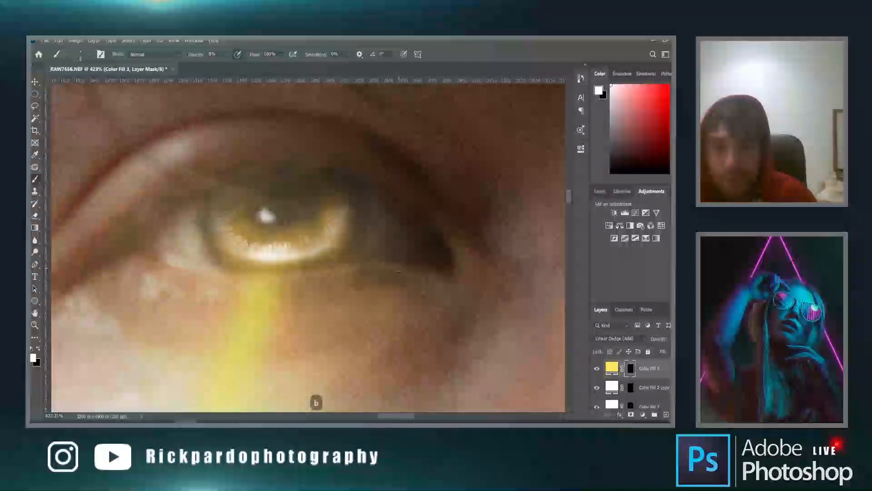
key(ctrl+z)
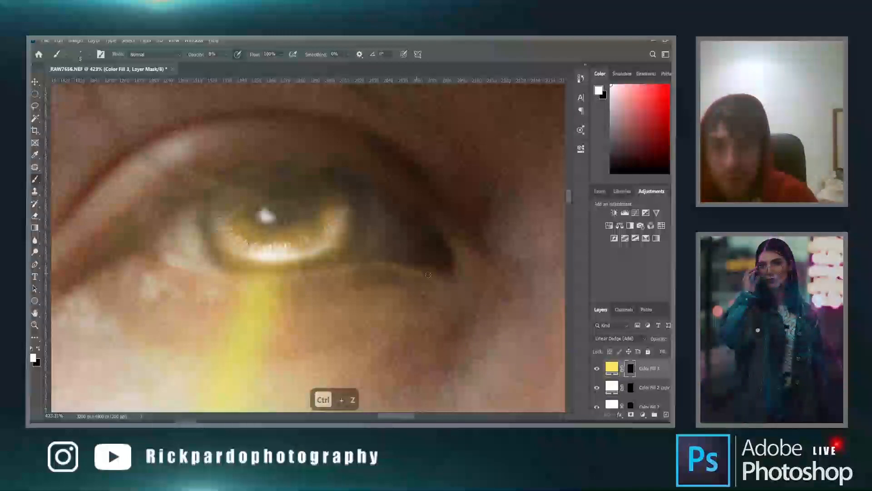
drag(421, 205, 441, 227)
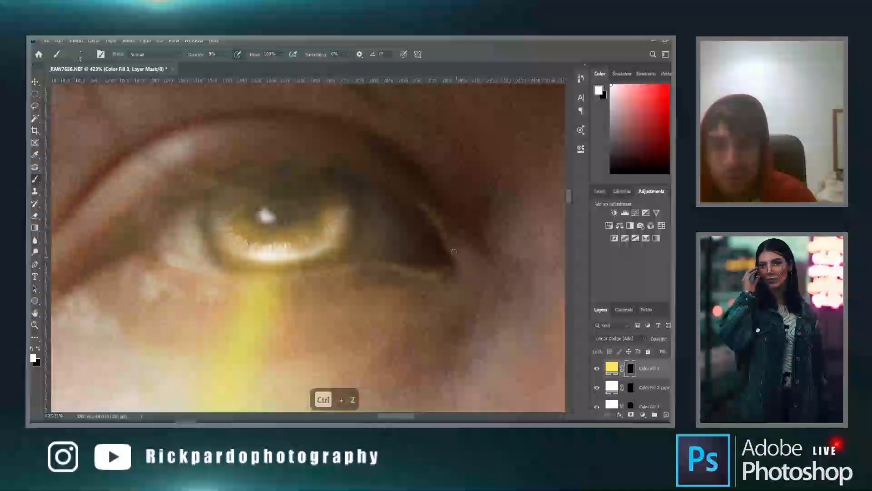
drag(375, 179, 321, 161)
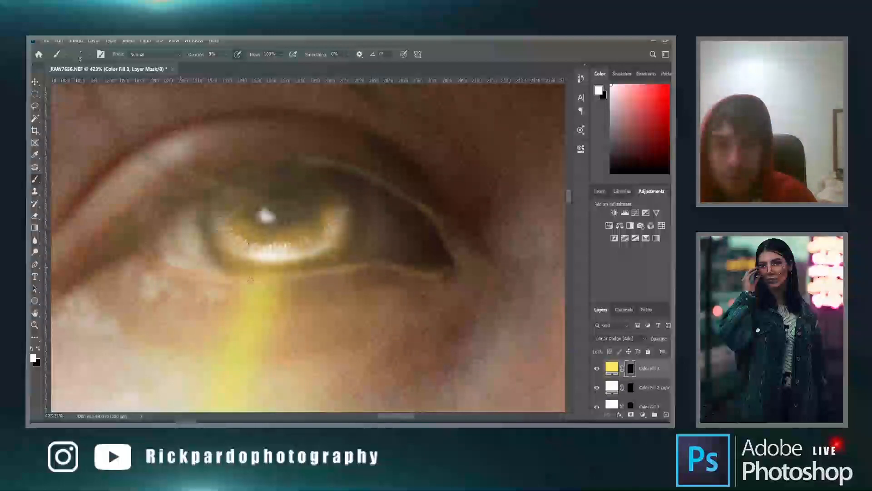
Paint a thin yellow highlight on the Color Fill 3 mask along the edge of the nostril nearest the glowing stripe.
scroll(331, 309, down, 5)
scroll(566, 218, down, 5)
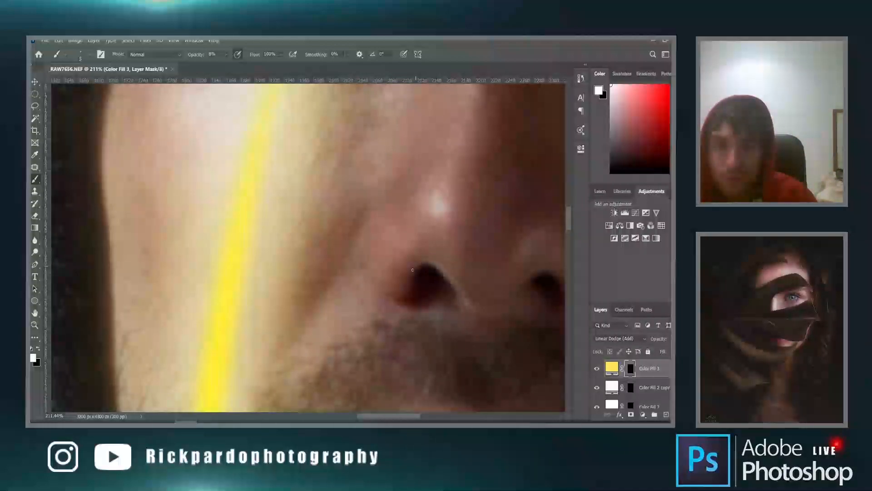
scroll(465, 311, down, 5)
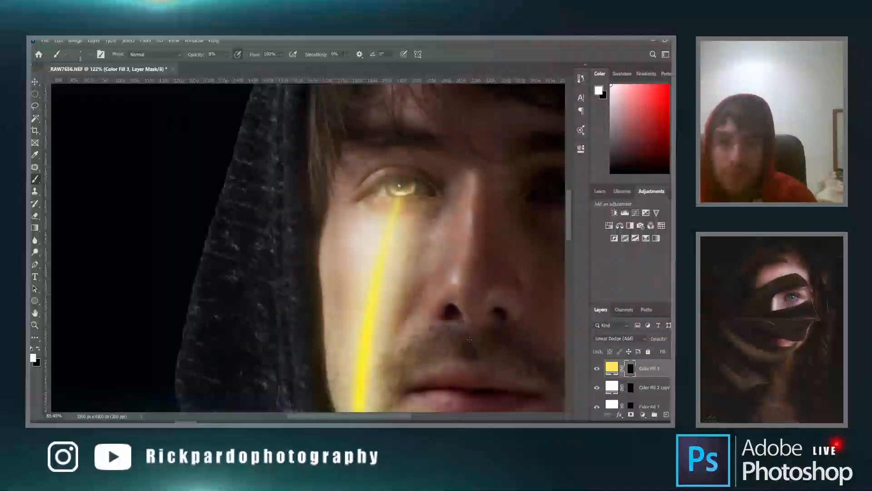
Paint a fine yellow rim line on the Color Fill 3 mask along the hood's inner edge beside the glowing cheek.
scroll(217, 248, up, 5)
scroll(217, 248, down, 6)
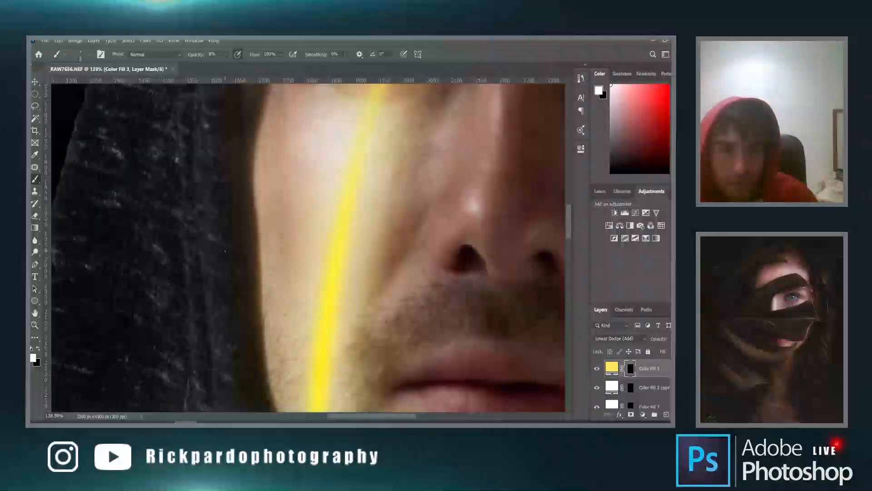
scroll(263, 374, up, 6)
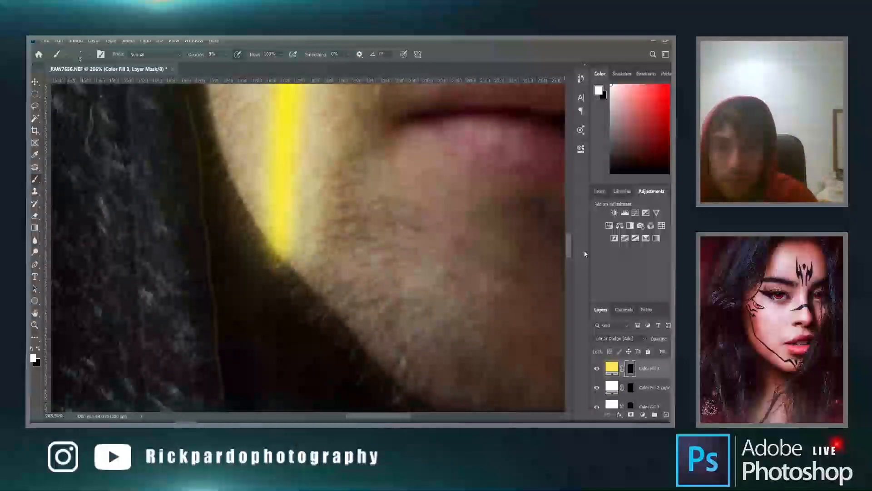
drag(567, 244, 570, 230)
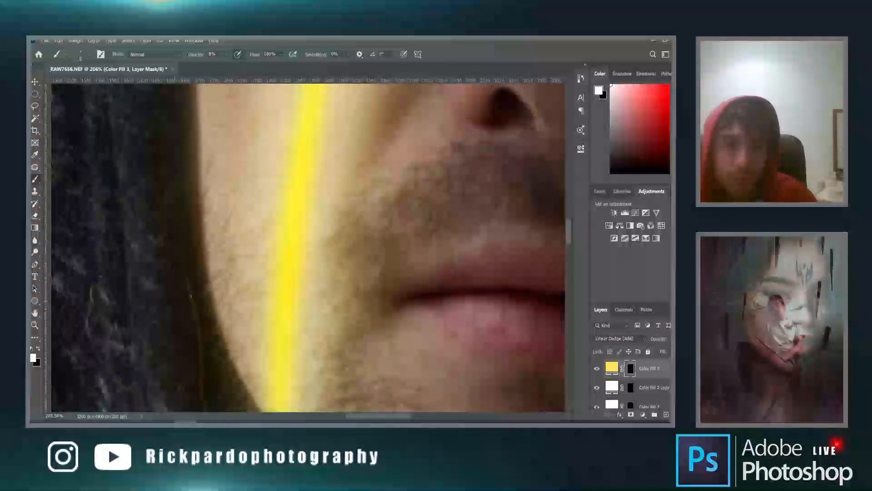
drag(185, 238, 178, 161)
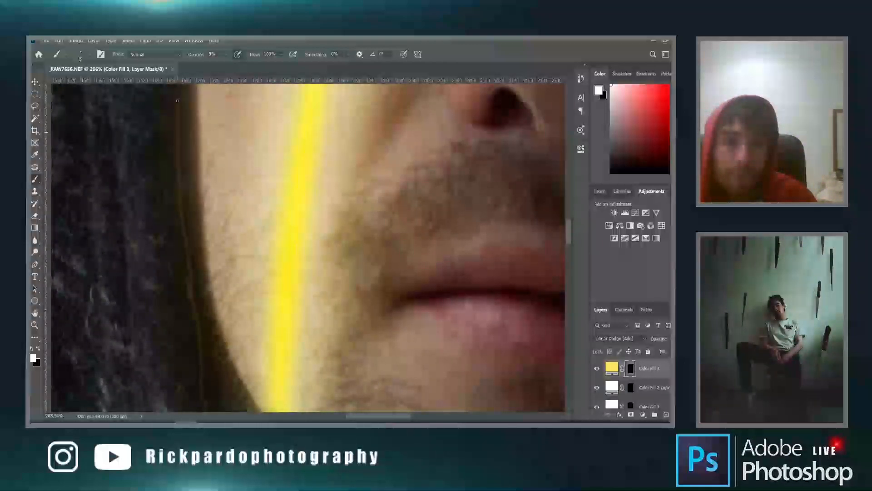
drag(570, 229, 566, 219)
scroll(492, 234, down, 7)
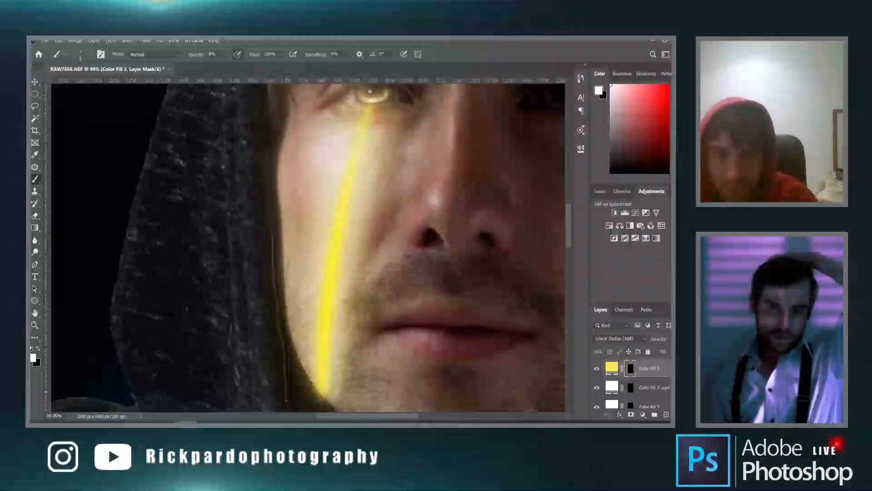
Extend the fine yellow rim line along the hood's inner edge below the jaw towards the neckline.
drag(567, 244, 553, 268)
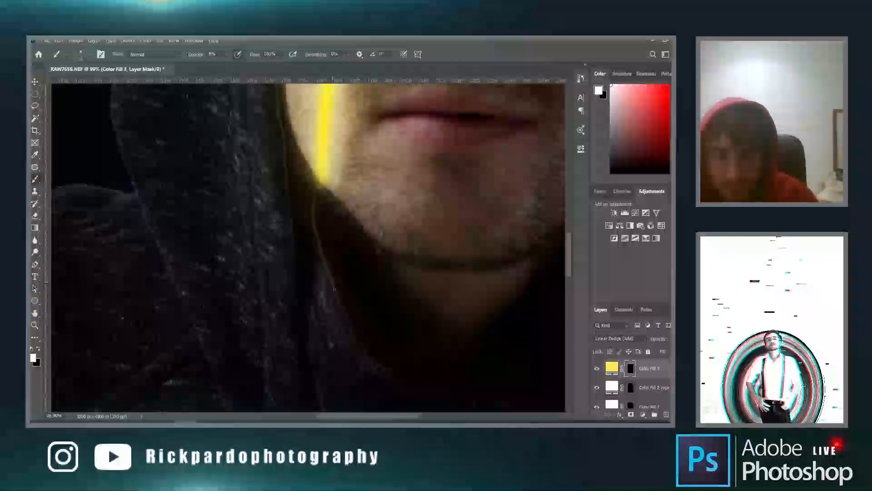
scroll(404, 332, down, 5)
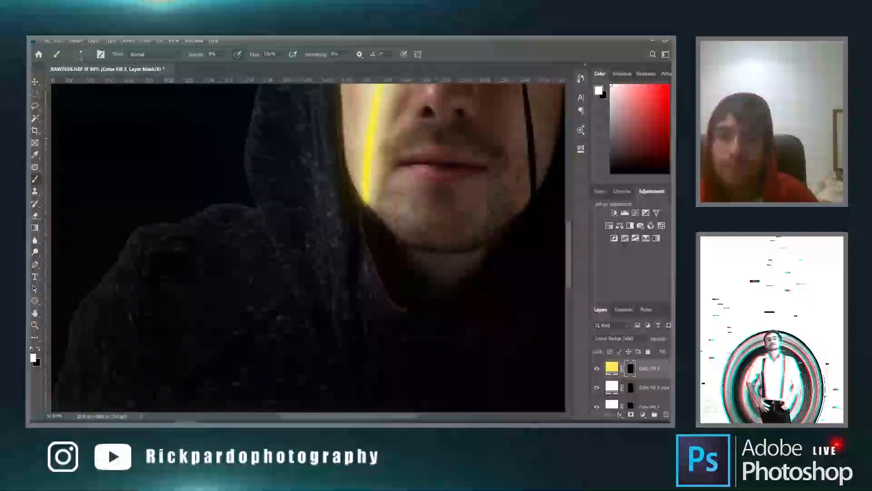
scroll(409, 191, up, 13)
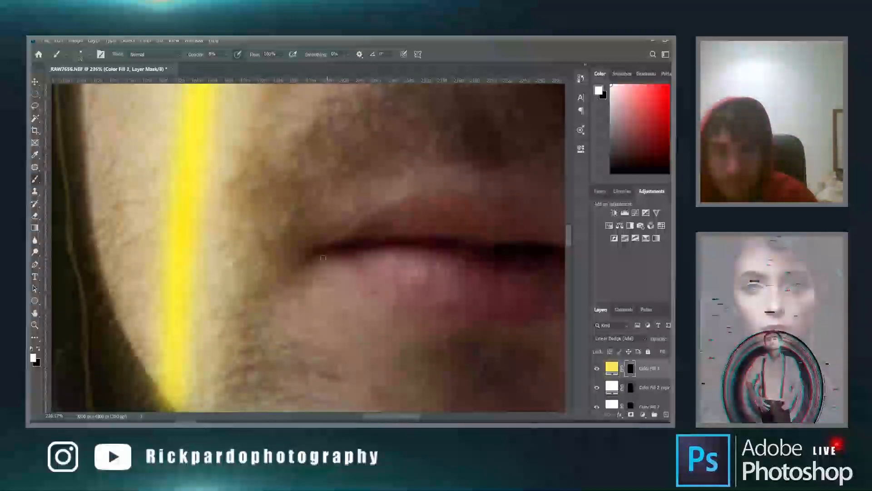
Touch up the yellow glow around the lips on the Color Fill 3 mask and switch the brush colour to black.
mouse_move(372, 281)
mouse_down()
mouse_move(415, 304)
mouse_move(491, 312)
mouse_up()
scroll(484, 294, down, 5)
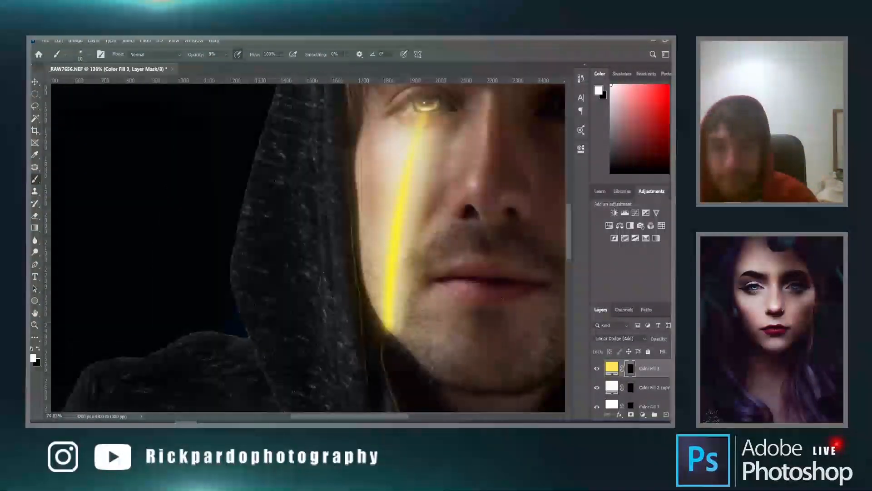
scroll(467, 254, up, 3)
key(x)
drag(445, 277, 489, 293)
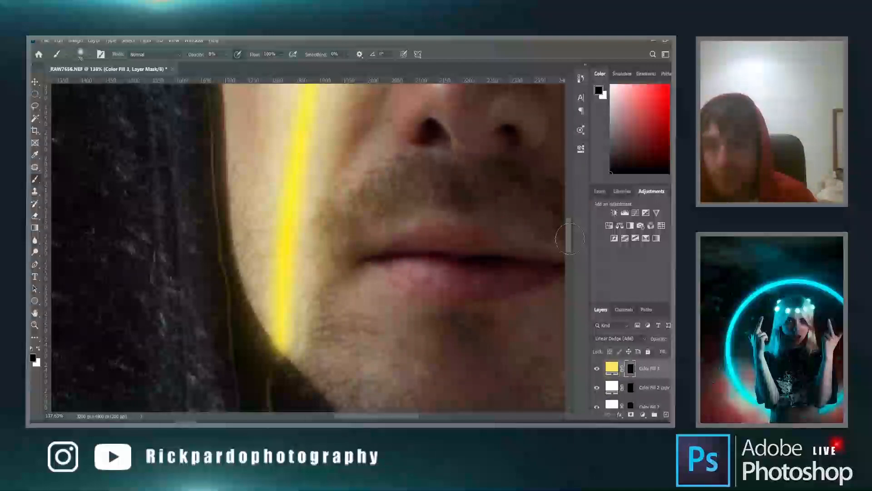
Paint black on the Color Fill 3 mask around the nostrils and nose base to soften the yellow glow.
scroll(568, 225, up, 2)
scroll(518, 186, up, 2)
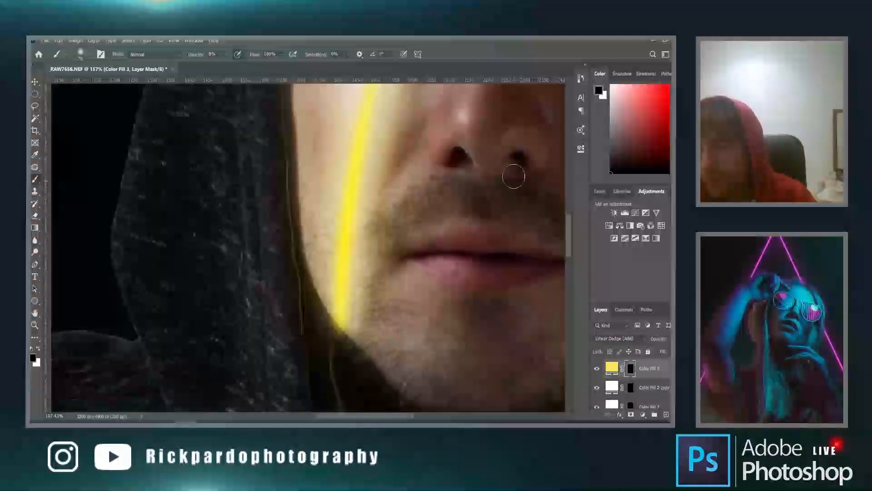
scroll(571, 227, up, 3)
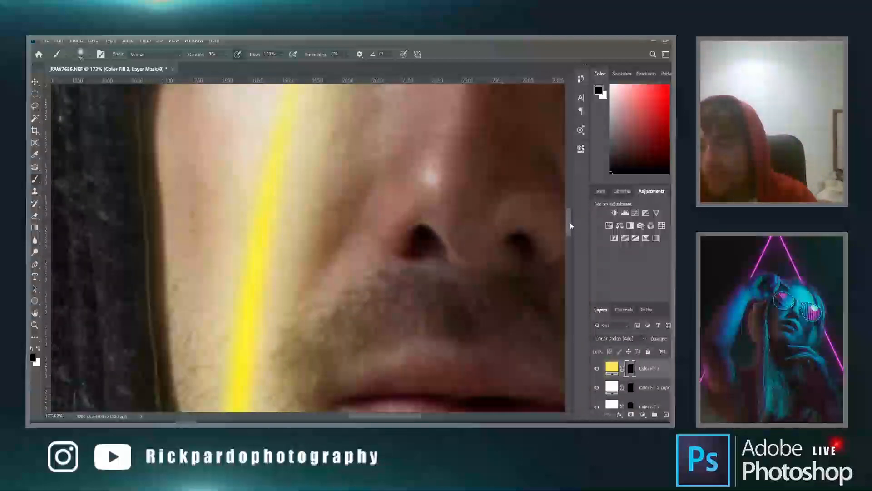
scroll(477, 186, up, 3)
drag(451, 223, 452, 222)
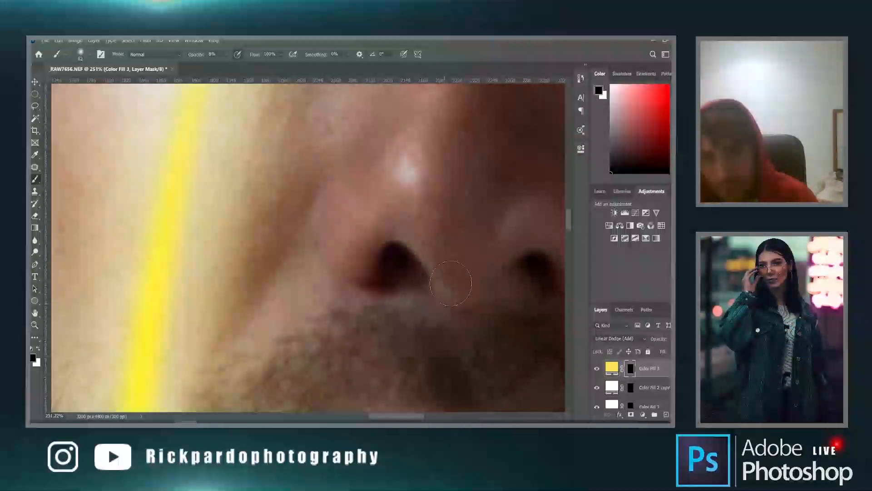
right_click(456, 278)
click(459, 233)
drag(458, 230, 449, 229)
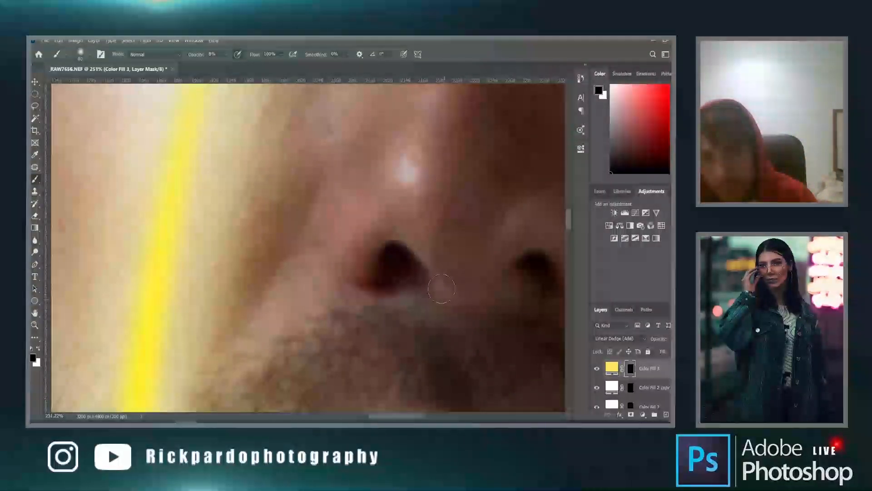
scroll(461, 306, down, 8)
scroll(461, 307, up, 4)
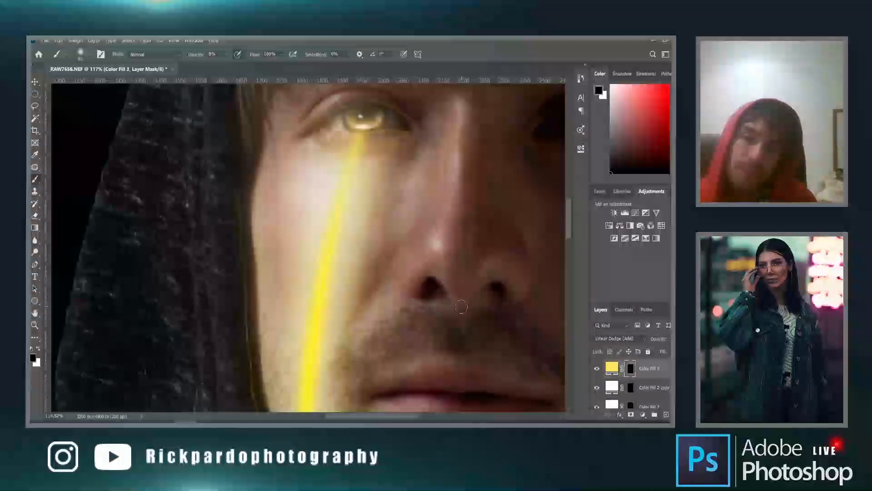
Set the brush opacity to 12% and paint black on the Color Fill 3 mask along the hood beside the cheek.
scroll(461, 306, down, 4)
scroll(461, 306, down, 1)
scroll(333, 314, up, 4)
mouse_move(339, 249)
mouse_down()
mouse_move(356, 245)
mouse_move(352, 230)
mouse_up()
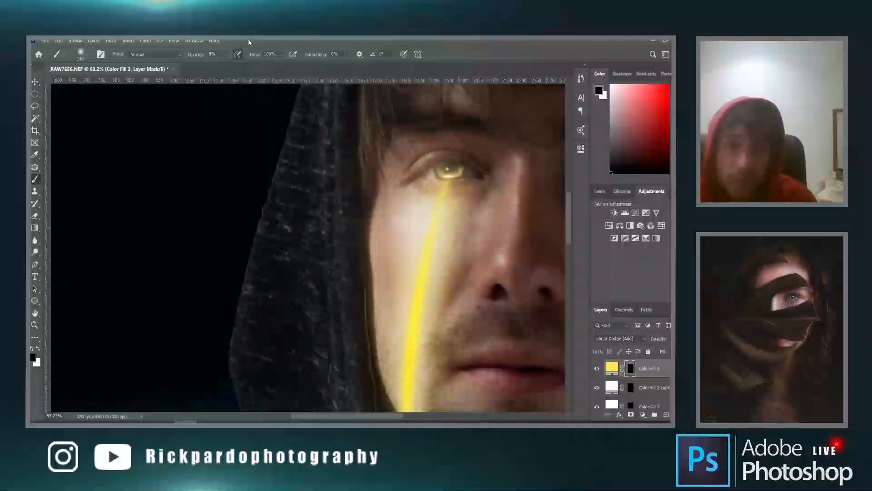
click(226, 55)
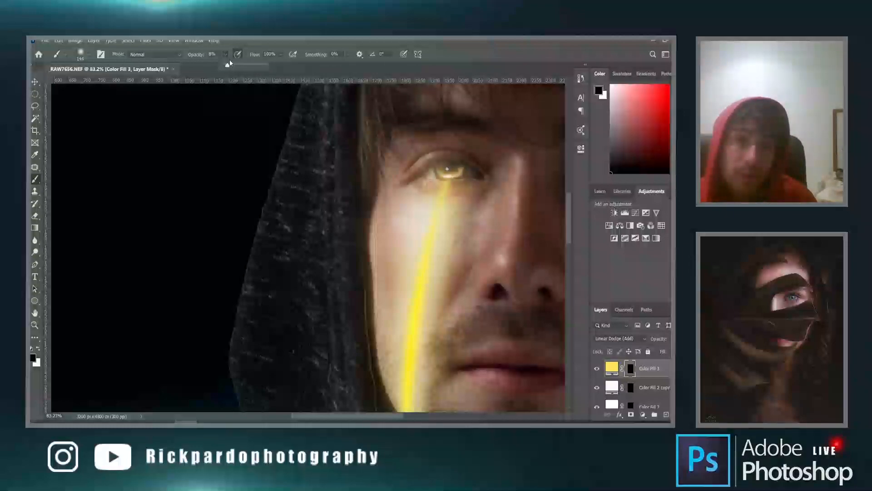
click(418, 295)
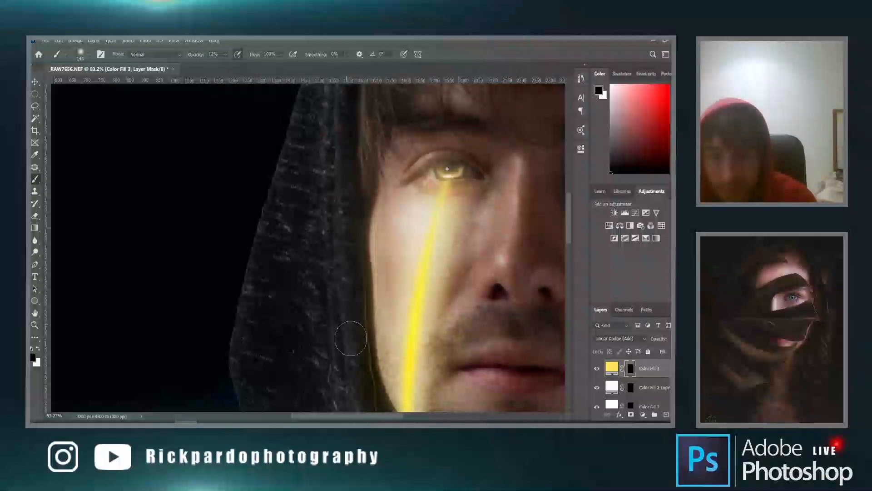
drag(570, 227, 570, 264)
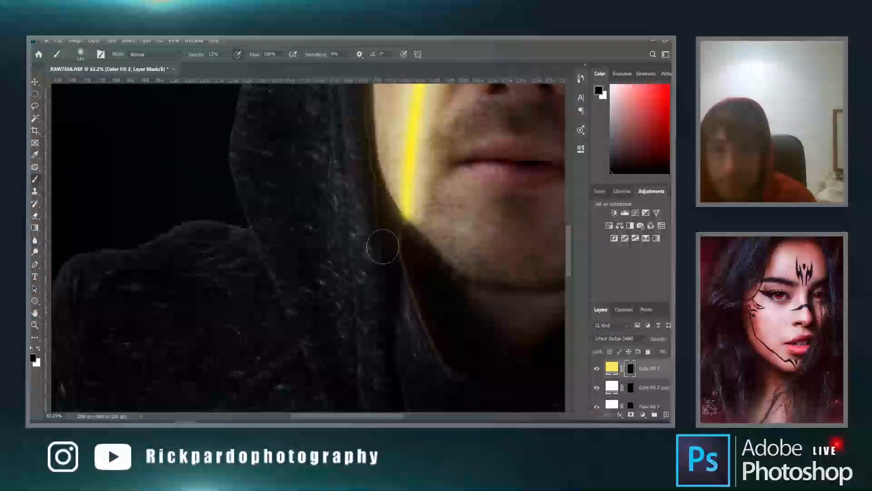
Reselect the Color Fill 3 mask and paint out the yellow spill on the hood beside the jaw.
scroll(636, 391, down, 5)
click(629, 398)
key(ctrl+0)
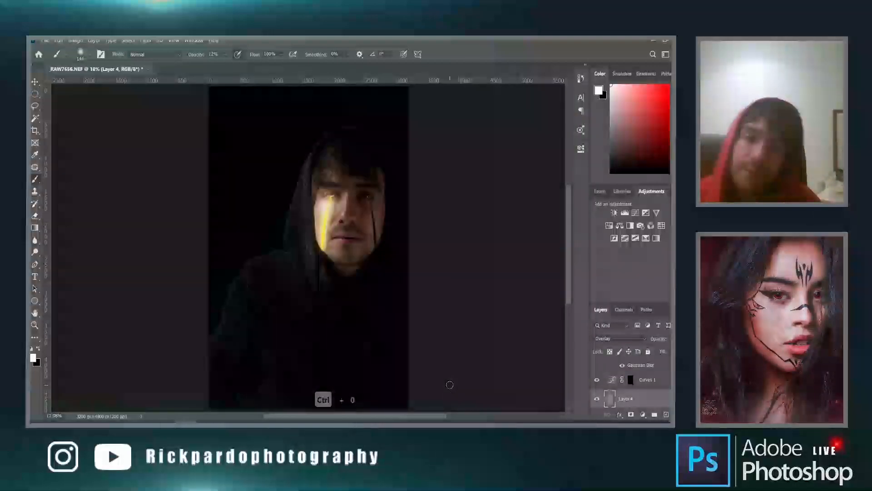
scroll(612, 393, up, 4)
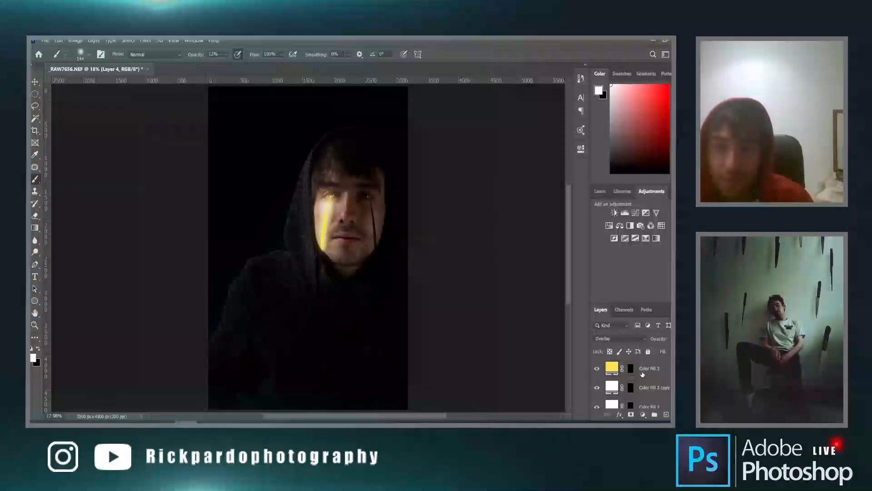
click(630, 368)
scroll(336, 263, up, 5)
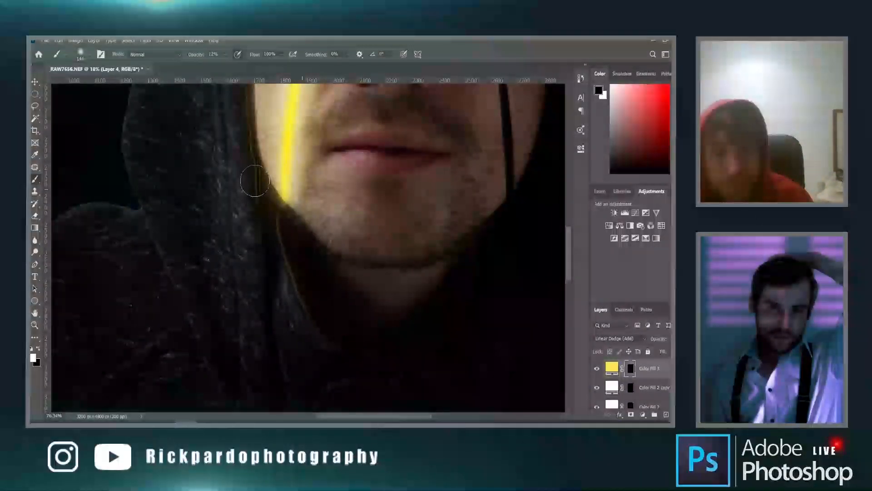
scroll(391, 286, down, 3)
scroll(415, 285, up, 3)
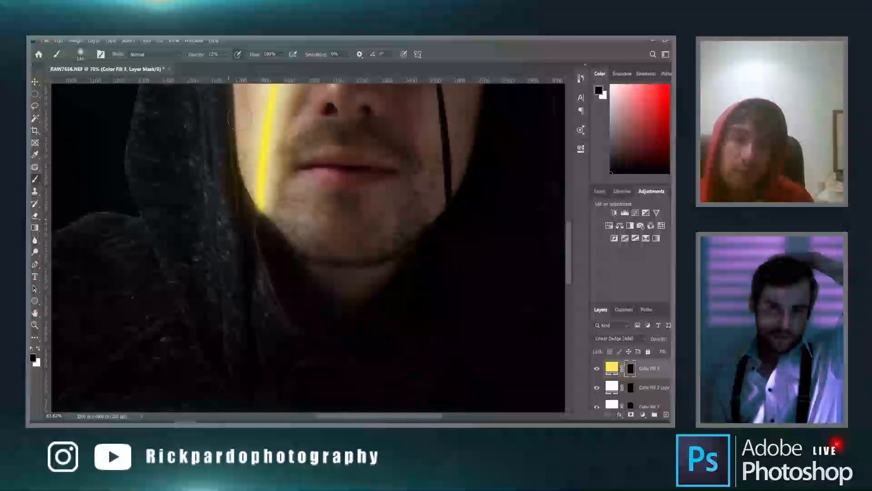
scroll(295, 150, down, 1)
scroll(296, 150, down, 1)
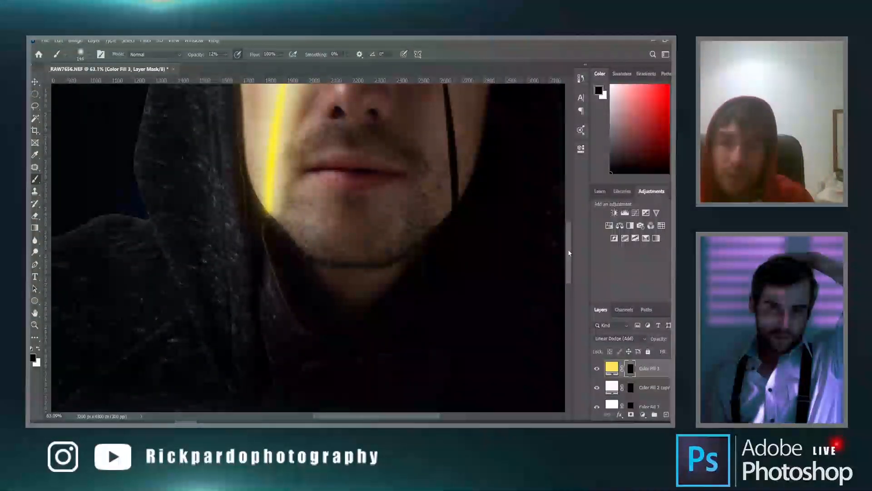
Create a new layer with gray colour label, Overlay mode and a 50% gray neutral fill.
drag(570, 253, 569, 241)
click(94, 40)
mouse_move(97, 49)
click(204, 48)
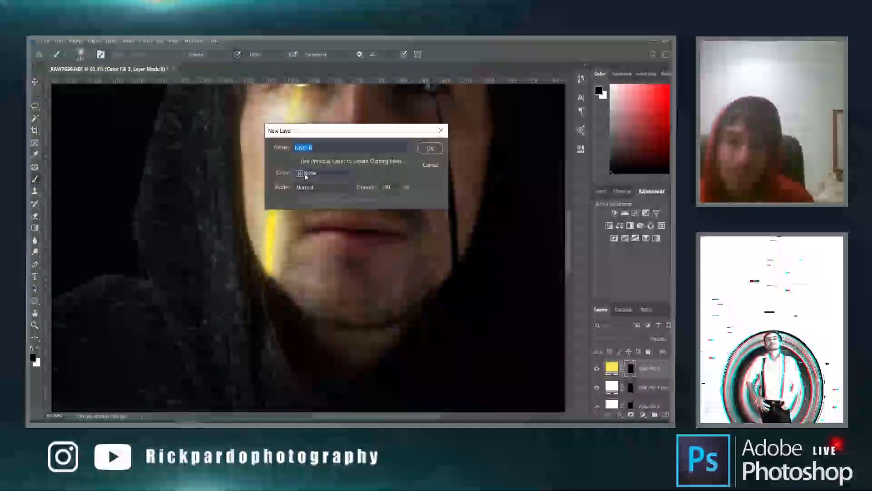
click(305, 177)
click(312, 248)
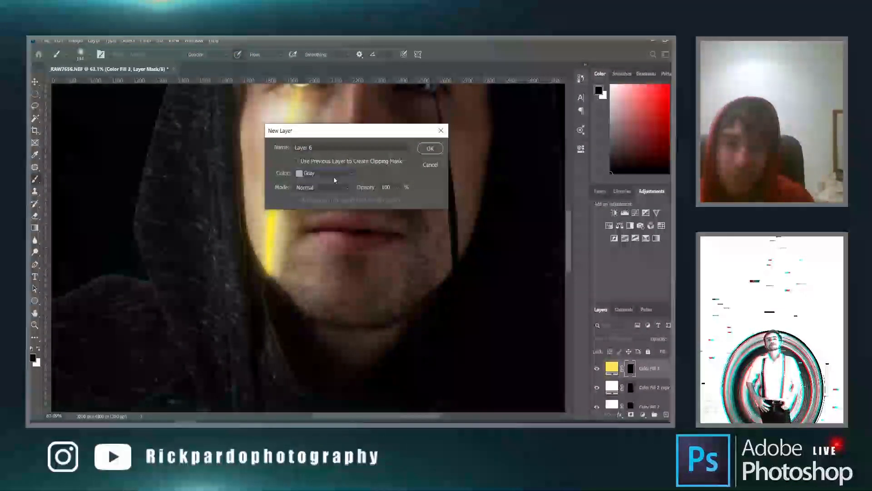
click(309, 188)
click(319, 277)
click(307, 201)
click(430, 148)
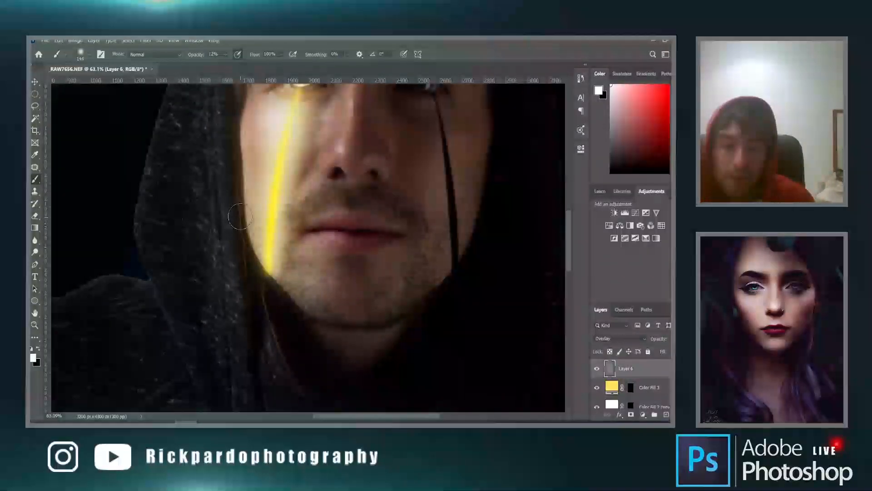
Paint white on Layer 6 with a small brush to brighten the thin yellow line along the hood's inner edge and collar.
key(b)
key(x)
key(x)
scroll(265, 223, up, 1)
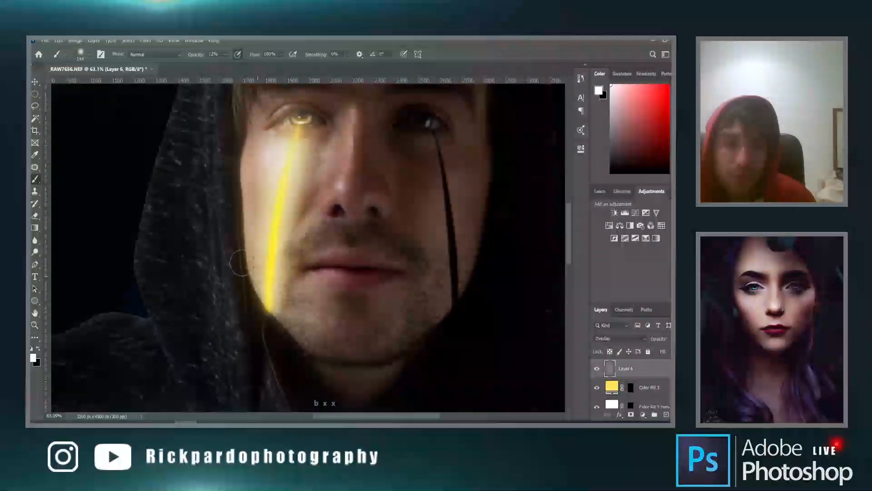
scroll(248, 270, up, 5)
drag(278, 285, 251, 283)
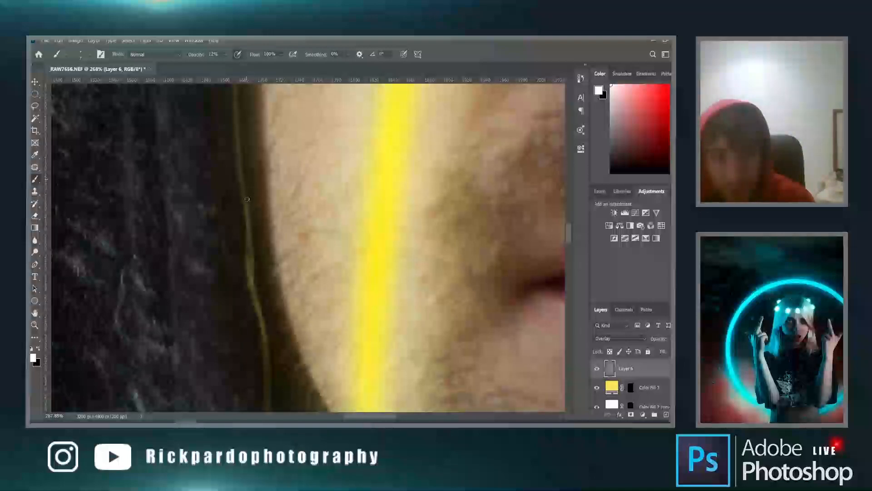
drag(566, 243, 568, 259)
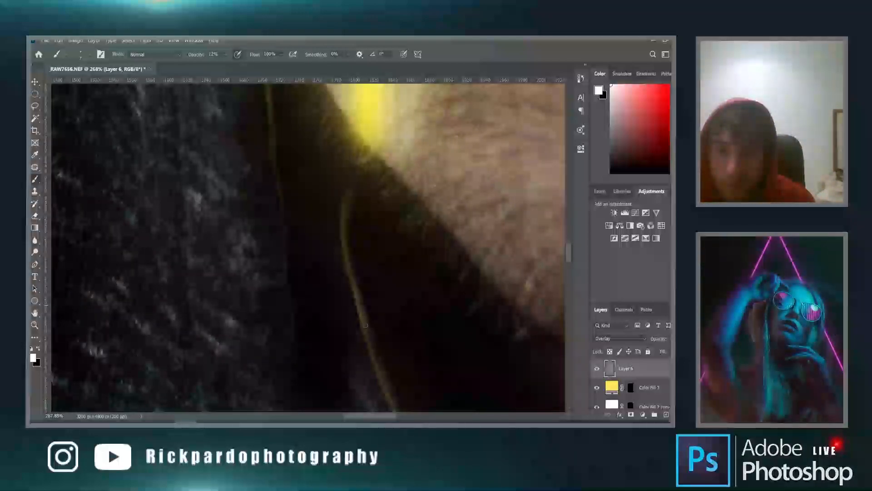
drag(569, 254, 571, 268)
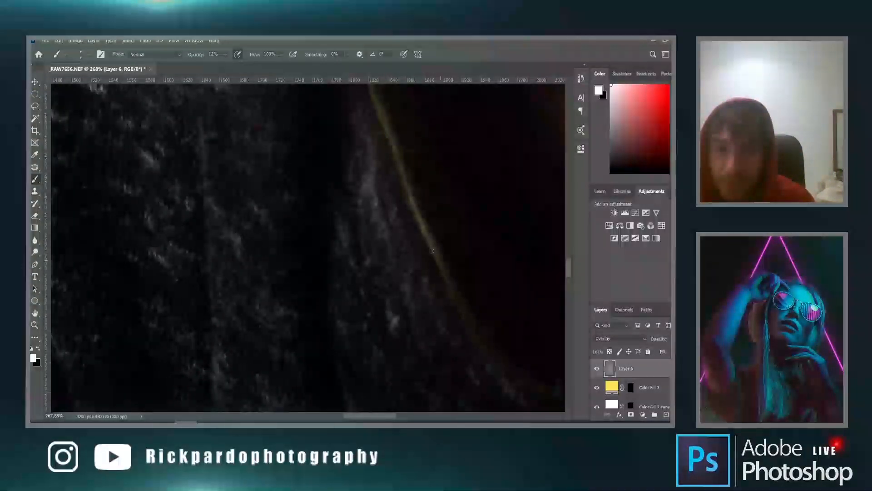
scroll(556, 247, down, 4)
drag(570, 267, 573, 247)
key(ctrl+0)
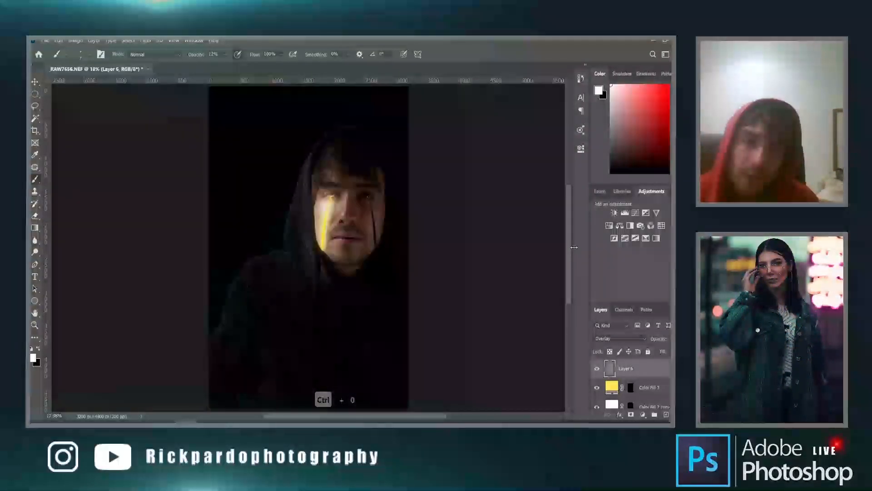
Resize the brush and paint white highlights on Layer 6 over the hair strands beside the glowing eye.
scroll(322, 186, up, 3)
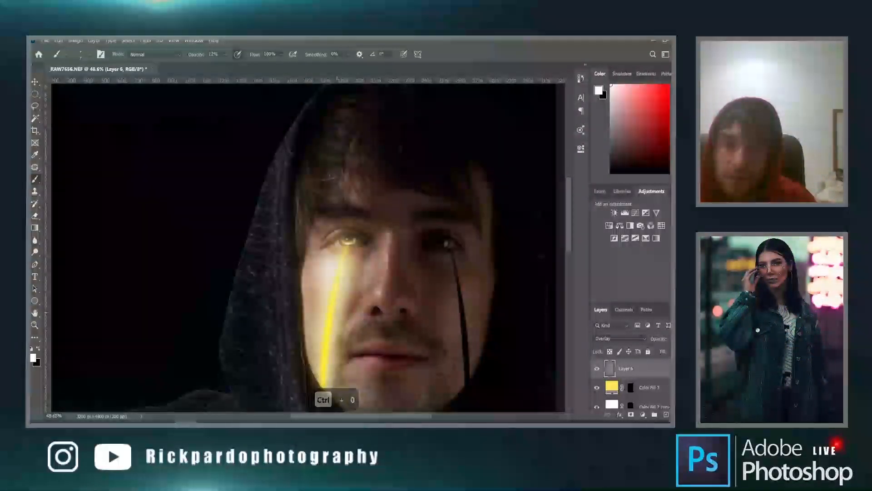
scroll(323, 186, down, 3)
scroll(323, 186, up, 3)
scroll(329, 345, up, 2)
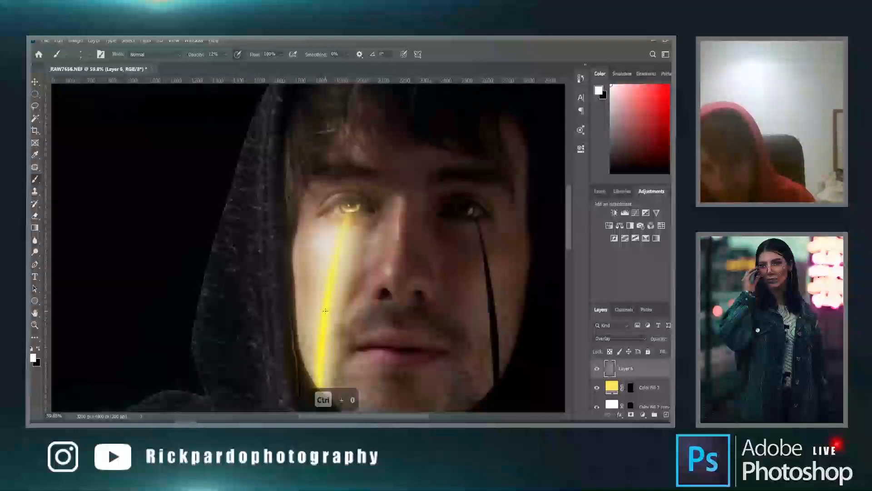
scroll(326, 311, up, 5)
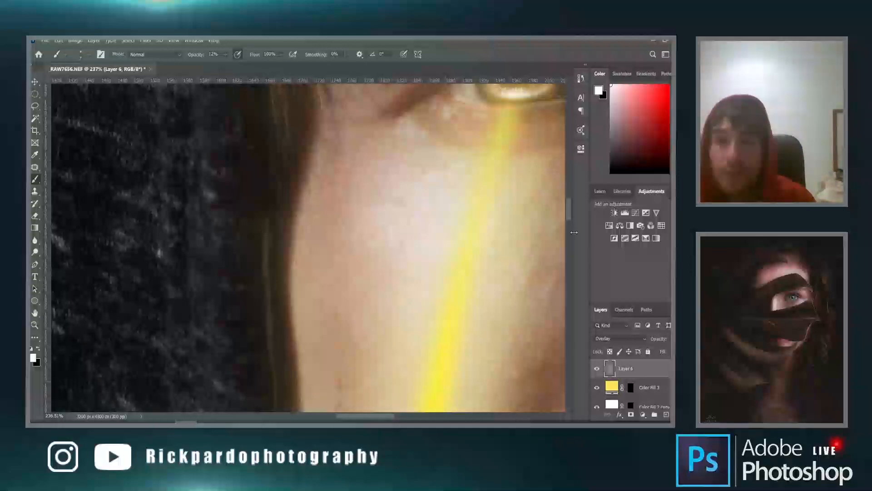
scroll(569, 210, up, 3)
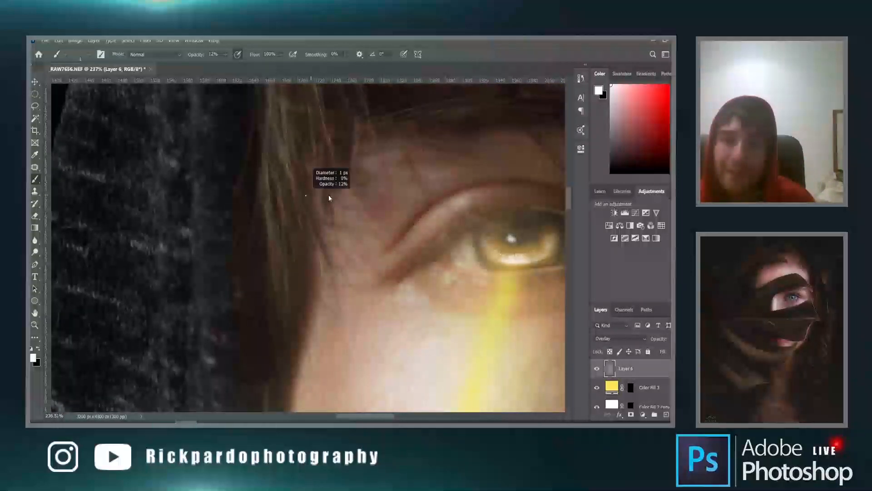
drag(329, 198, 349, 198)
scroll(570, 196, down, 8)
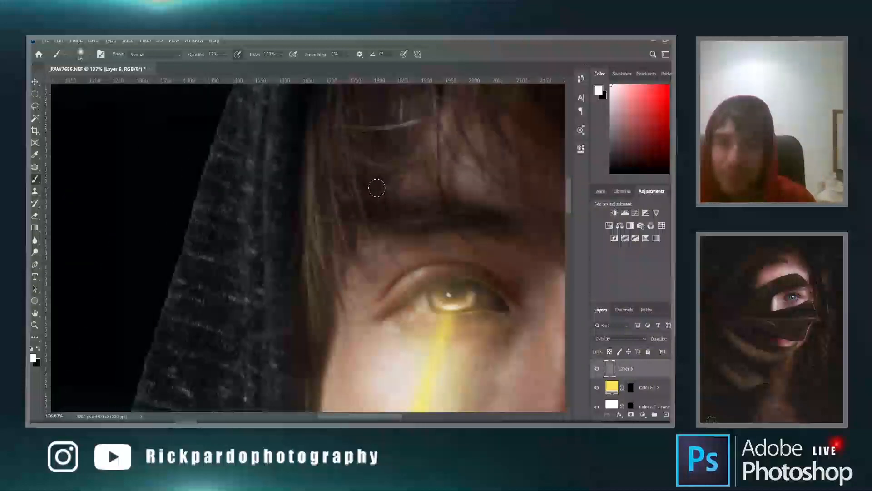
drag(570, 223, 570, 213)
drag(402, 232, 388, 233)
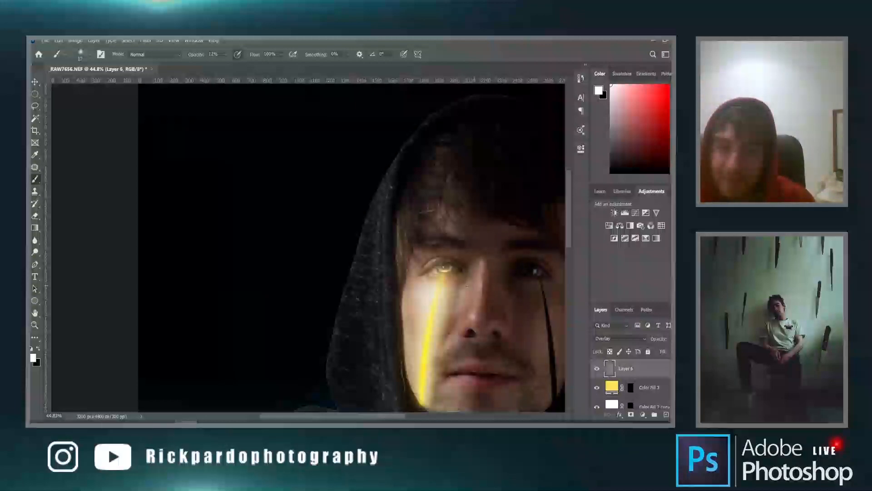
key(ctrl+0)
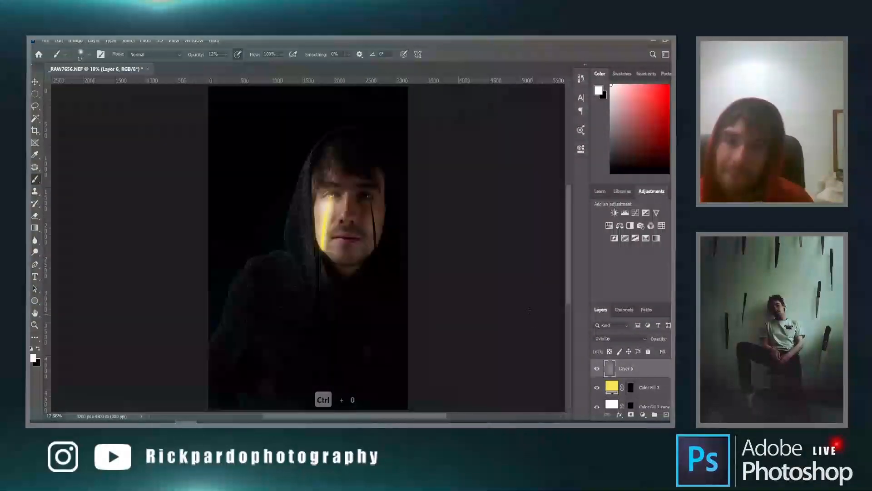
Scale Layer 3 up to 151.34% with Free Transform, undoing the trial repositioning before committing.
scroll(364, 268, down, 3)
scroll(365, 315, up, 2)
scroll(648, 388, down, 6)
scroll(648, 388, down, 5)
scroll(648, 388, down, 1)
click(647, 383)
key(ctrl+t)
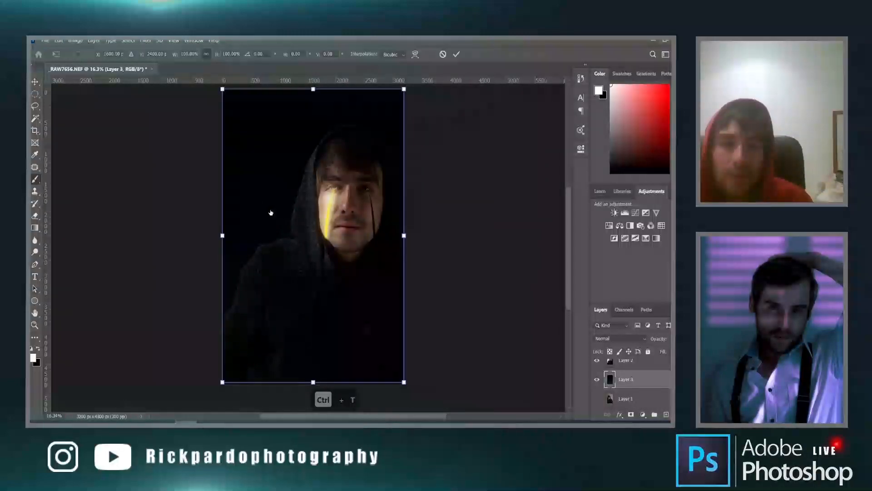
scroll(284, 167, down, 2)
drag(569, 261, 571, 235)
drag(309, 173, 316, 87)
drag(272, 233, 324, 164)
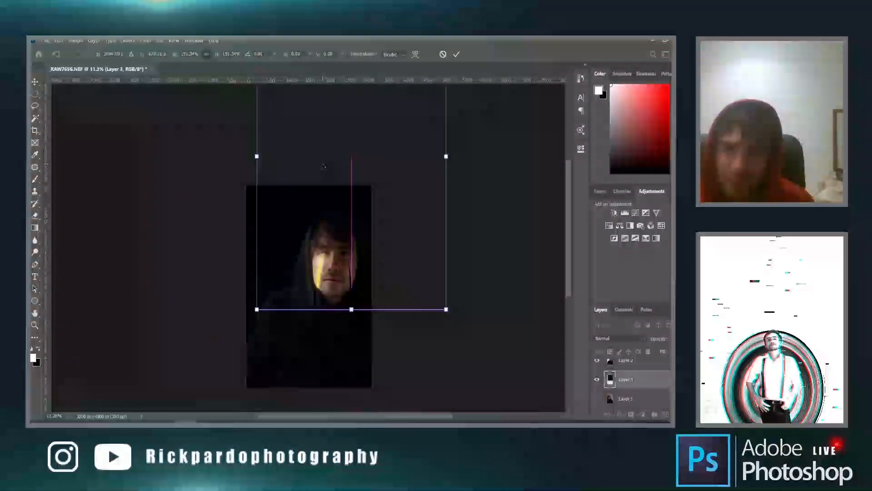
key(ctrl+z)
key(Return)
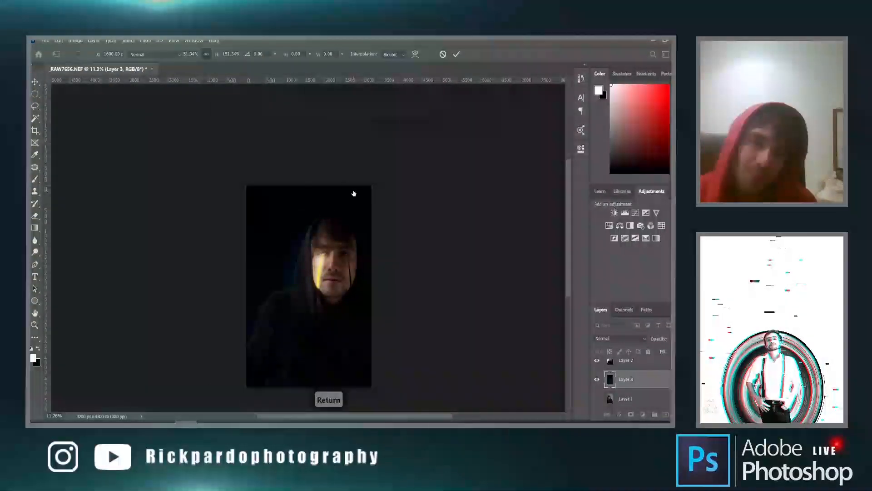
scroll(280, 291, up, 5)
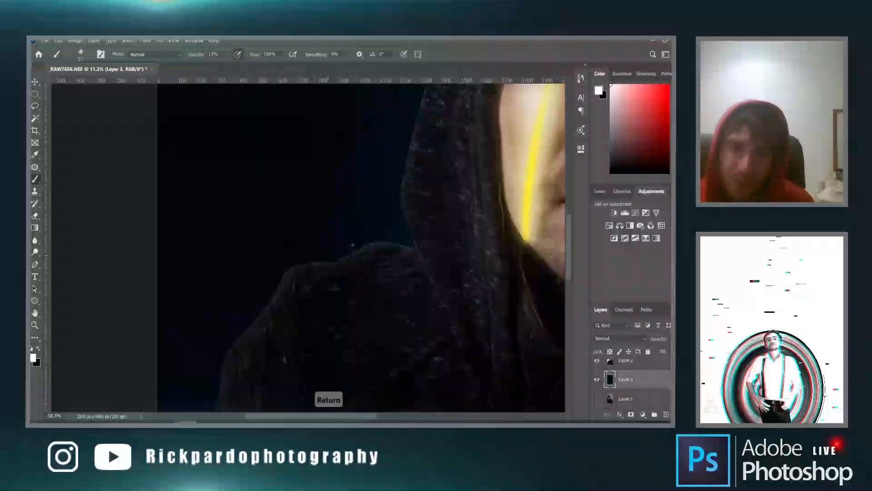
scroll(576, 319, down, 7)
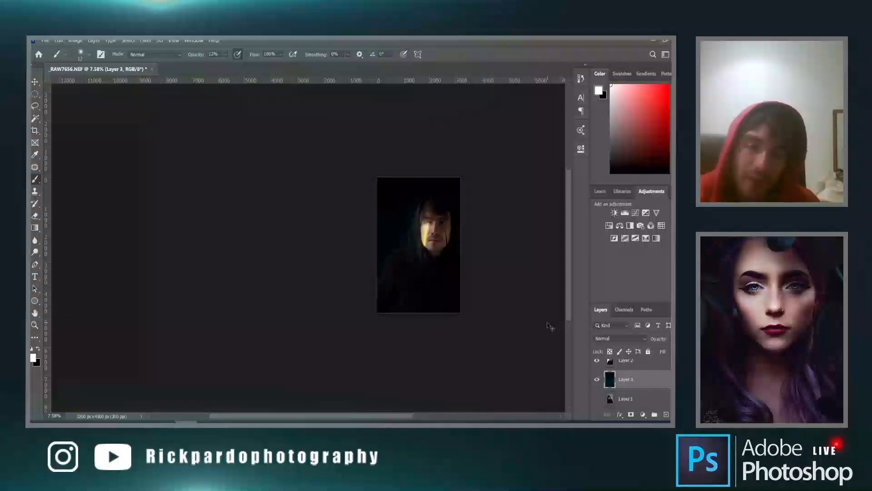
key(ctrl+0)
scroll(628, 377, up, 5)
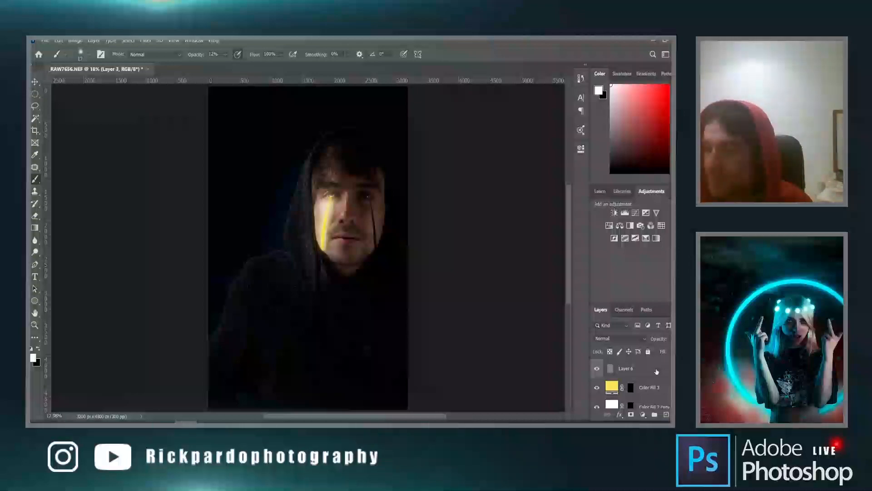
scroll(656, 372, down, 2)
scroll(633, 384, up, 2)
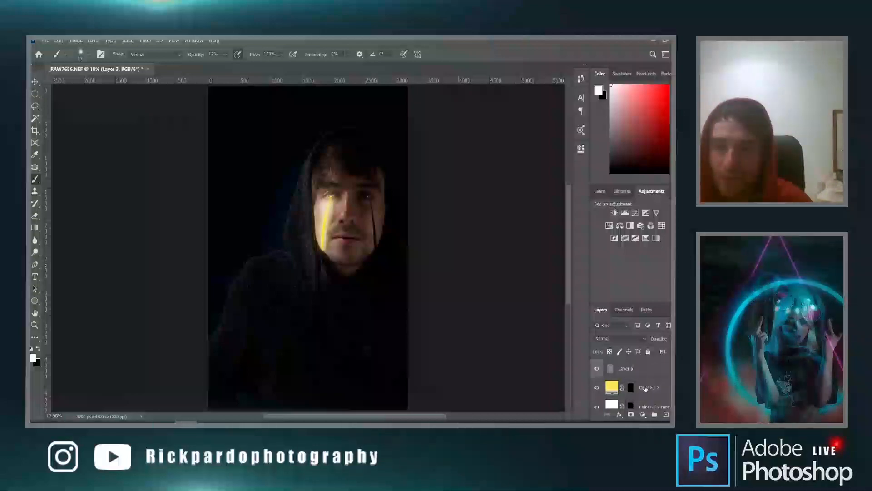
key(ctrl+0)
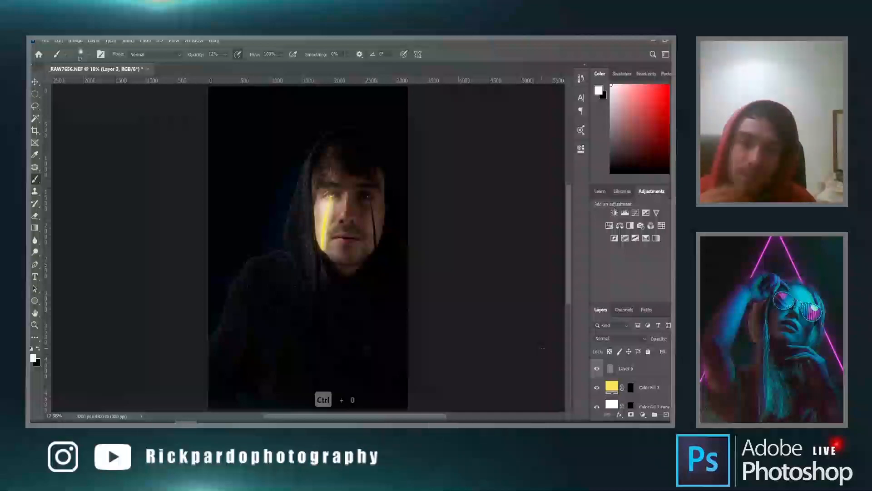
Select Layer 6 and set up a larger brush with a lower opacity for dodging around the nose.
key(z)
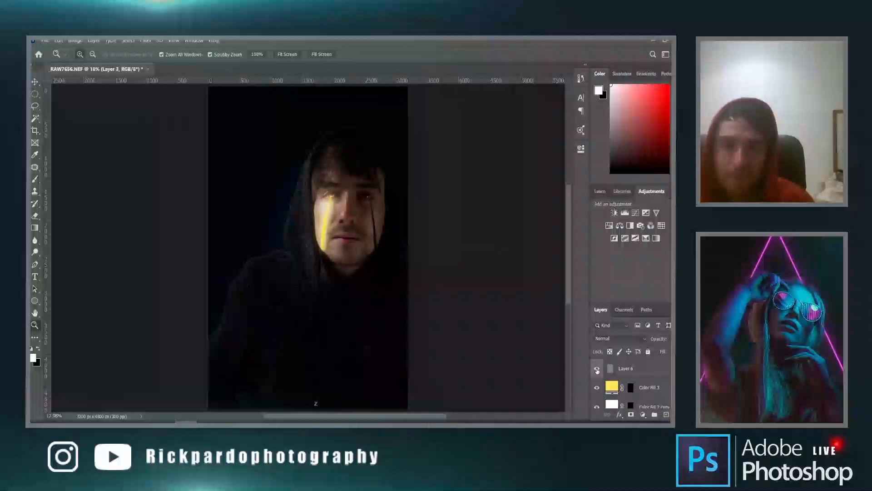
click(613, 371)
drag(339, 209, 360, 240)
key(b)
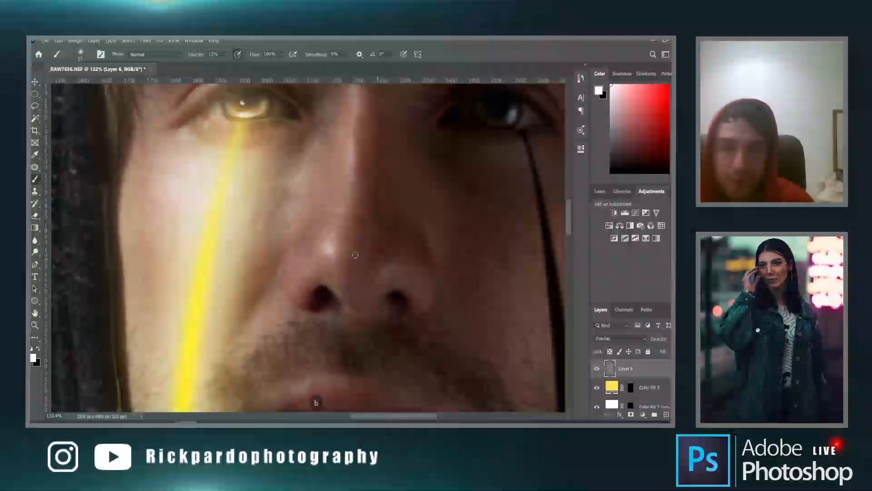
key(bracketright)
key(bracketright)
key(bracketright)
click(227, 55)
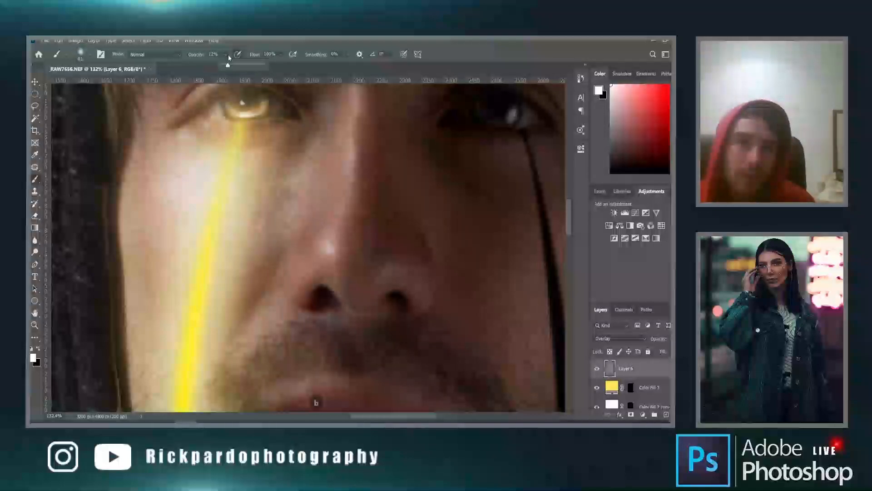
drag(227, 67, 225, 67)
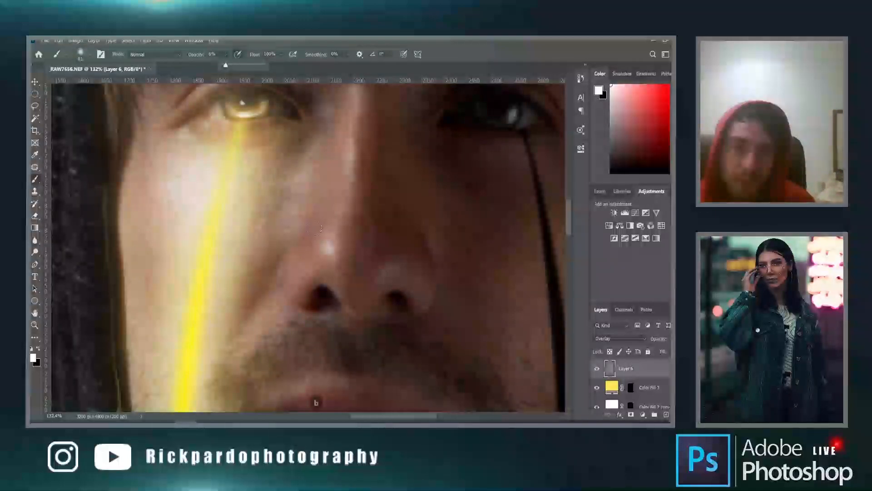
Enlarge the brush further, brighten the nose tip and nostril on Layer 6, and sample a skin tone beside the nostril.
key(bracketright)
key(bracketright)
key(bracketright)
key(bracketright)
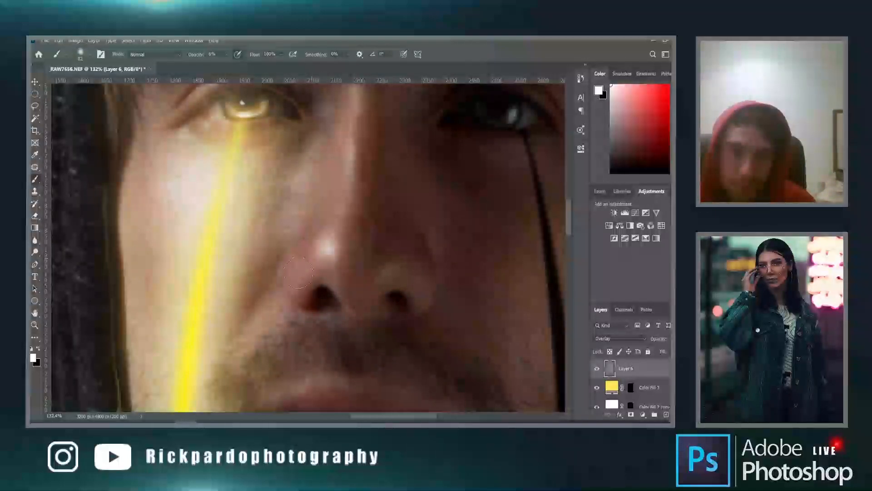
alt+click(306, 274)
right_click(308, 267)
key(Escape)
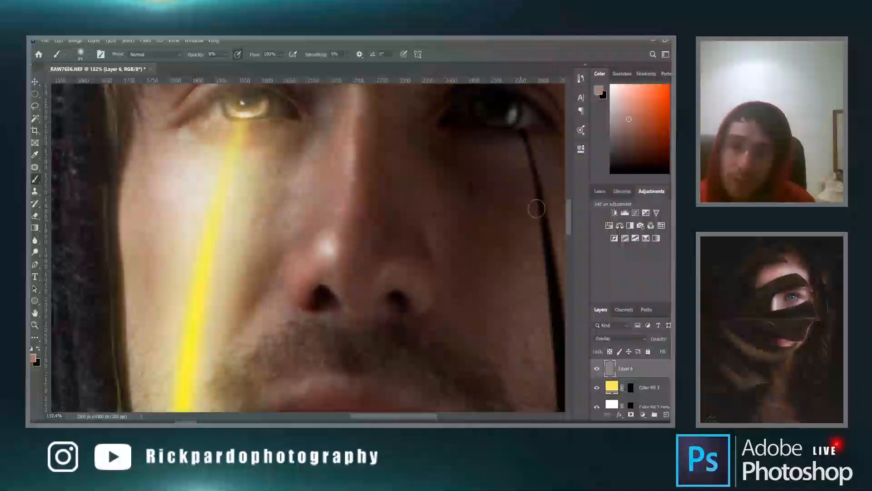
drag(570, 218, 571, 208)
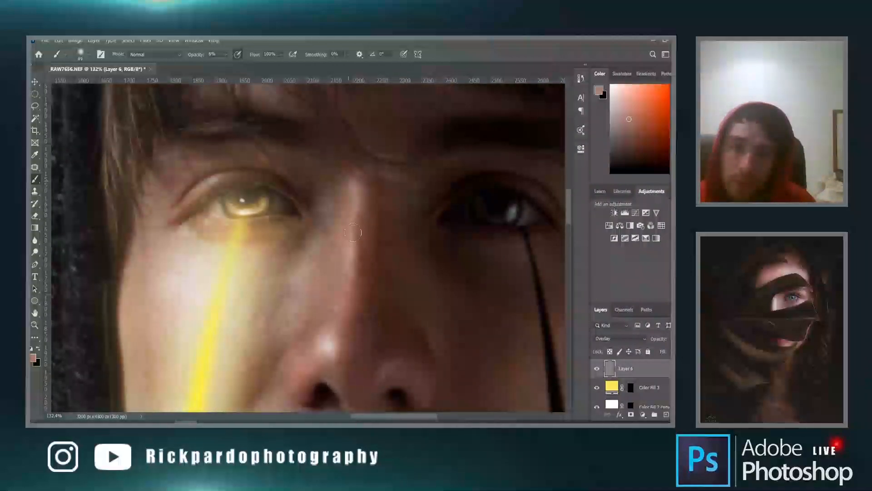
Compare the whole portrait with Layer 6 hidden and shown.
key(ctrl+0)
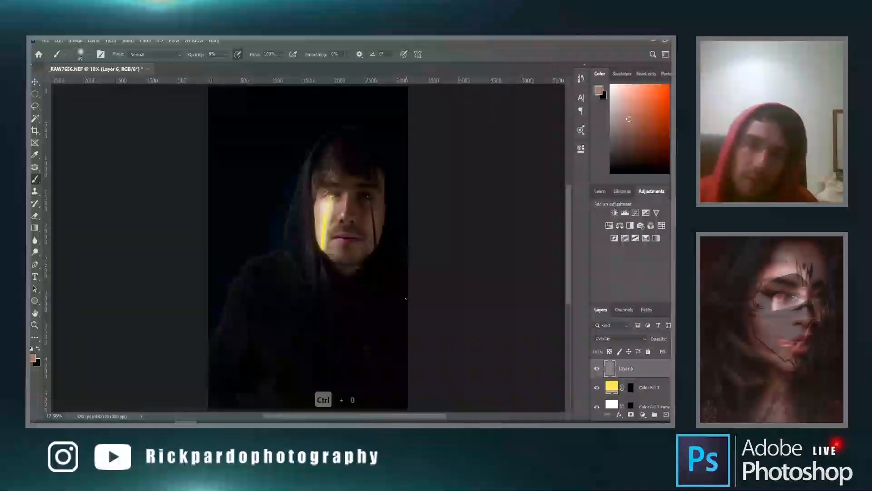
click(597, 369)
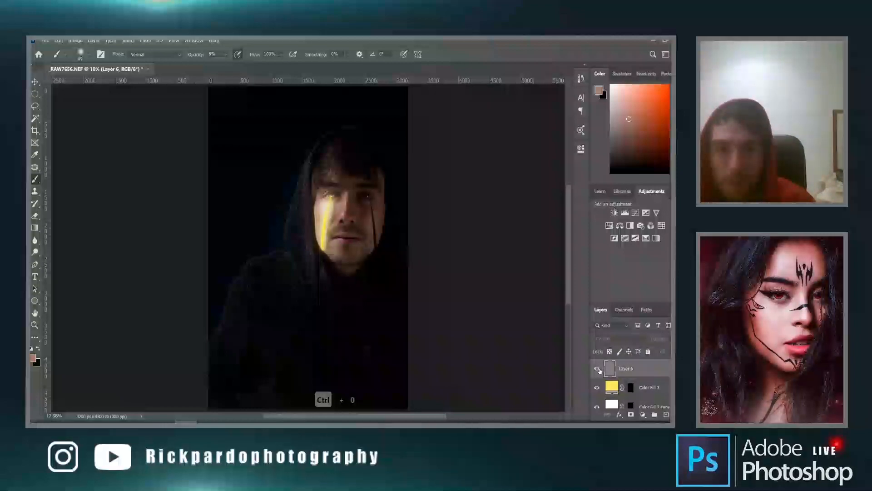
click(598, 369)
key(ctrl+0)
Restore white as the foreground colour, brighten the lower lip on Layer 6 and undo the last stroke.
scroll(371, 272, up, 10)
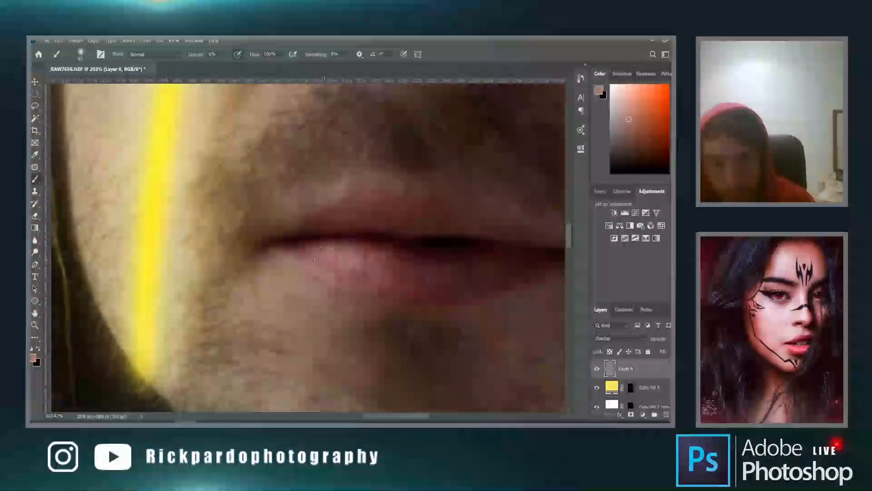
key(d)
key(x)
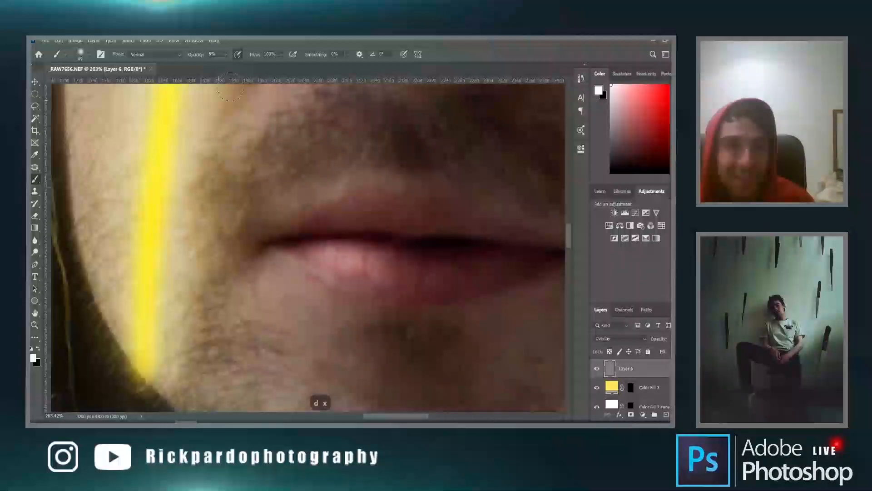
scroll(389, 203, down, 3)
scroll(391, 204, up, 4)
key(ctrl+z)
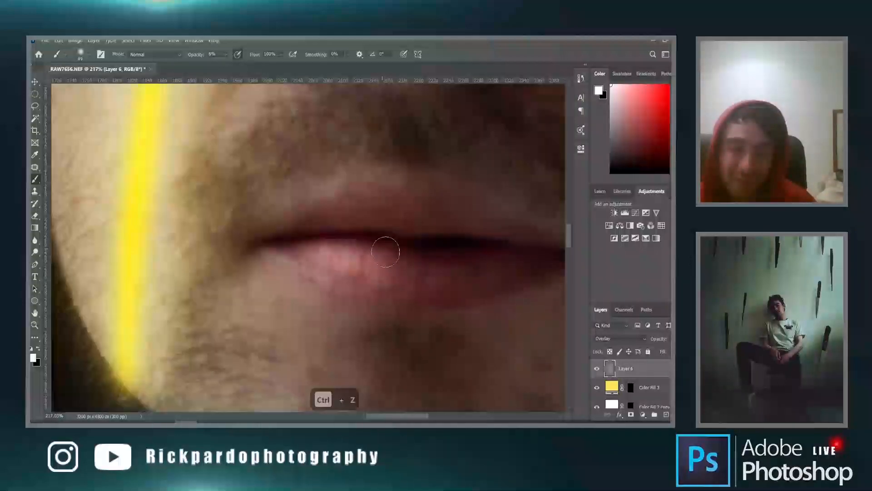
Paint soft white light on Layer 6 over the cheek beside the yellow streak with a much larger brush.
key(ctrl+0)
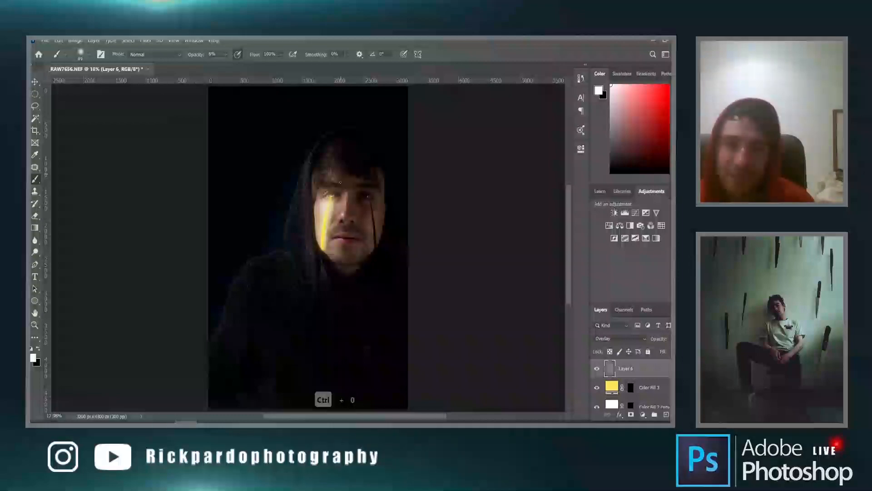
scroll(346, 191, up, 2)
scroll(327, 200, up, 3)
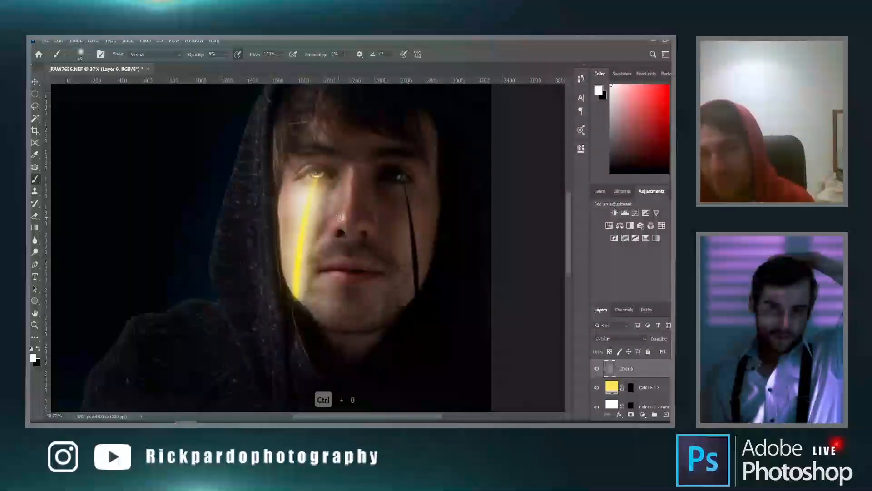
drag(282, 193, 295, 189)
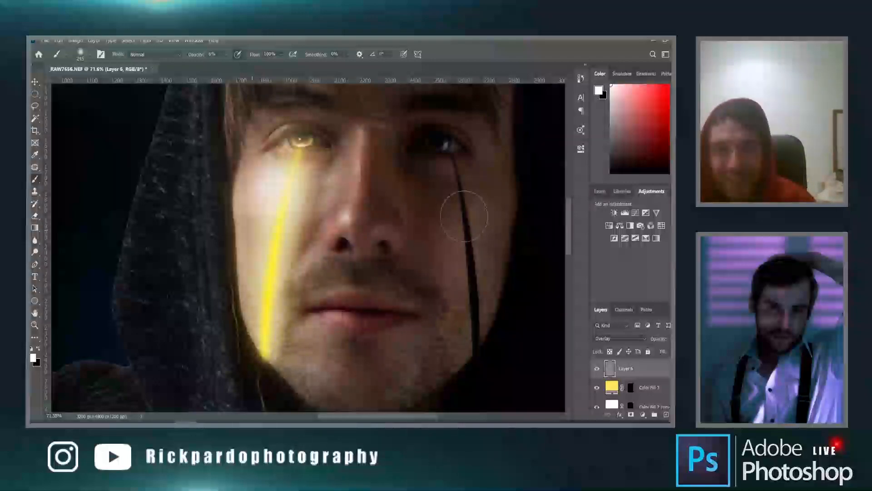
scroll(489, 291, down, 1)
scroll(489, 291, down, 2)
key(ctrl+0)
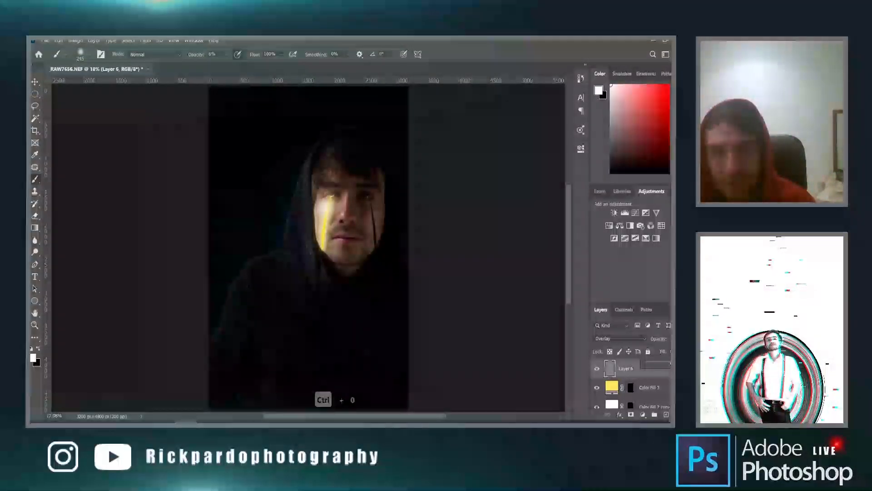
Switch Layer 6 off and on repeatedly to examine the effect of the dodged highlights on the face.
click(664, 354)
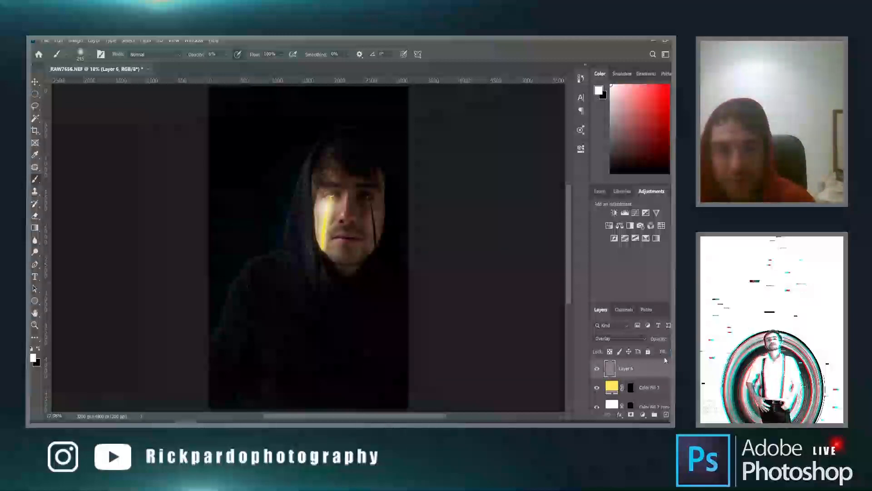
click(598, 369)
click(598, 369)
click(598, 370)
click(598, 370)
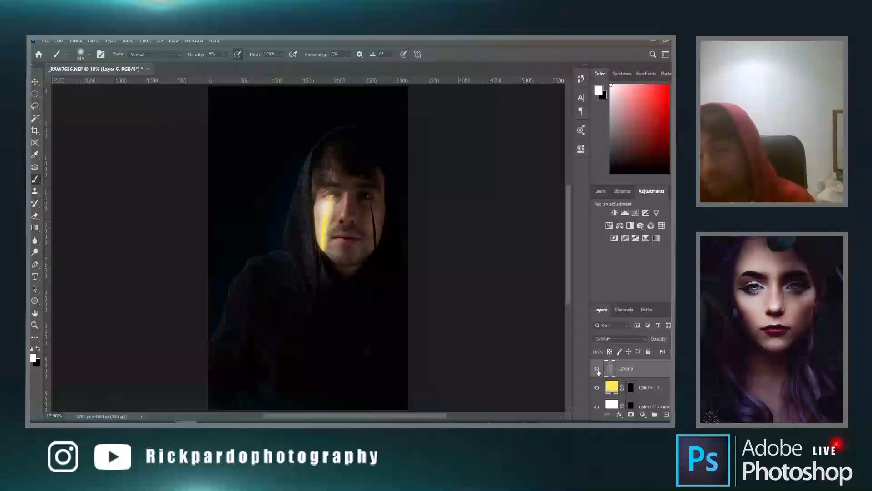
scroll(259, 231, down, 4)
scroll(277, 259, up, 3)
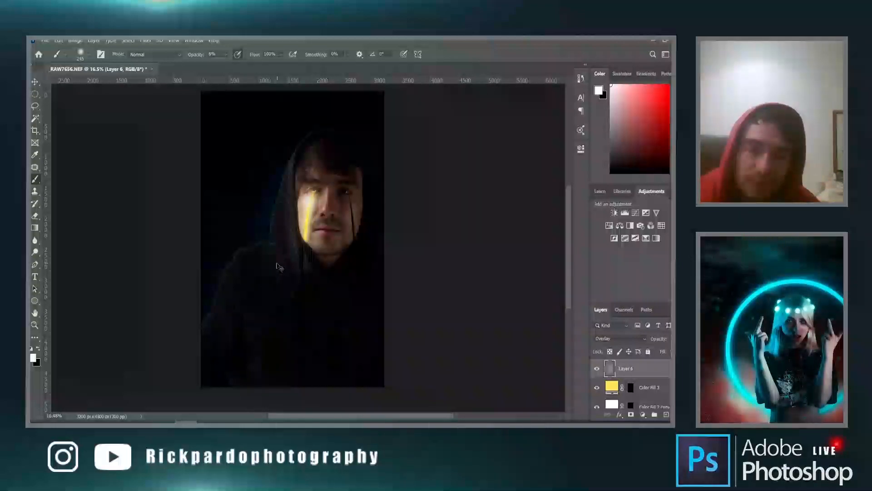
key(ctrl+0)
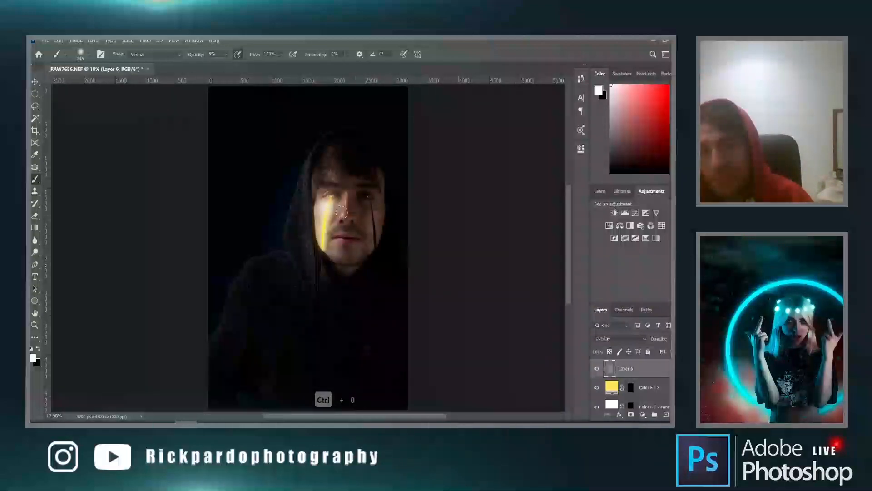
Select Layer 3 and change the Gradient tool's dark blue end stop to teal 082e37.
scroll(634, 380, down, 5)
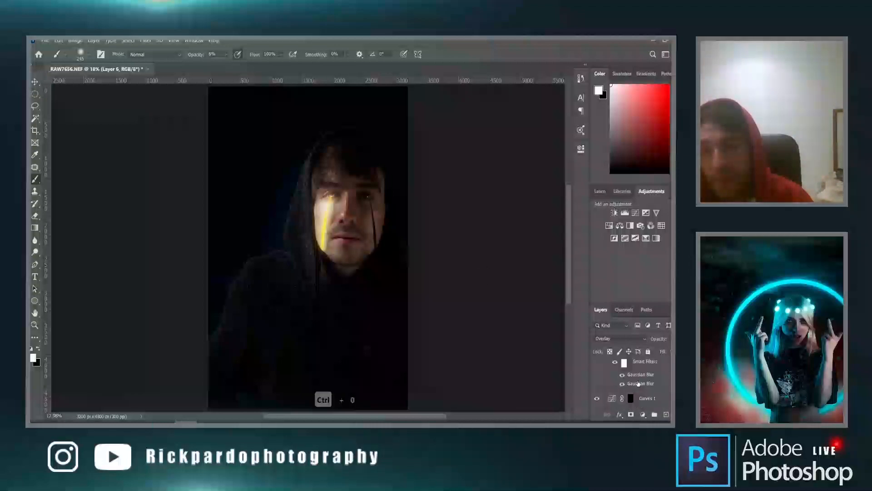
click(635, 382)
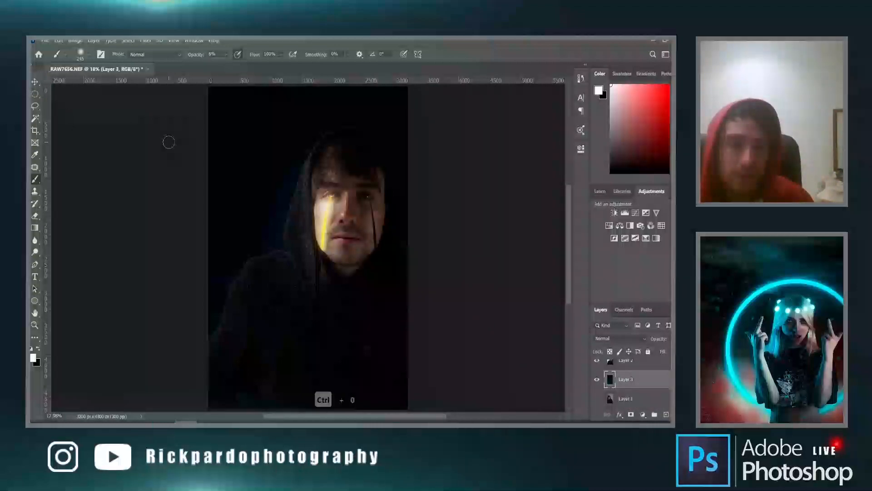
key(g)
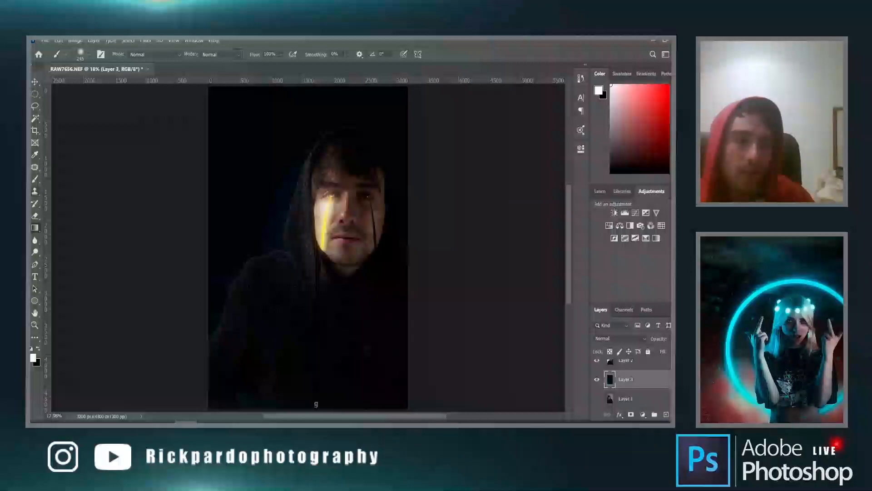
click(109, 55)
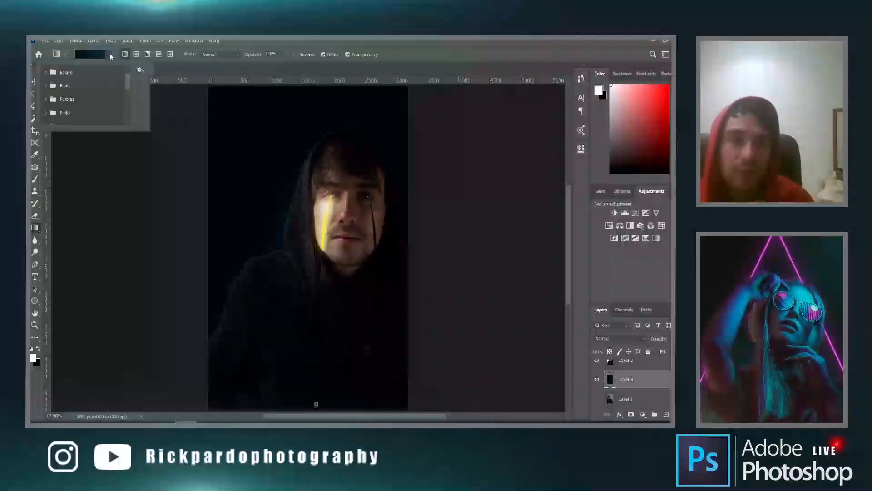
click(91, 55)
click(267, 256)
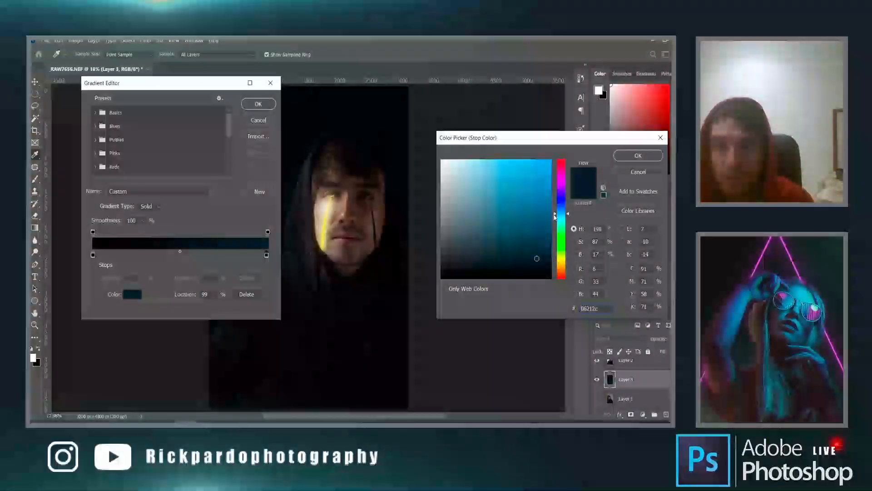
drag(554, 217, 553, 220)
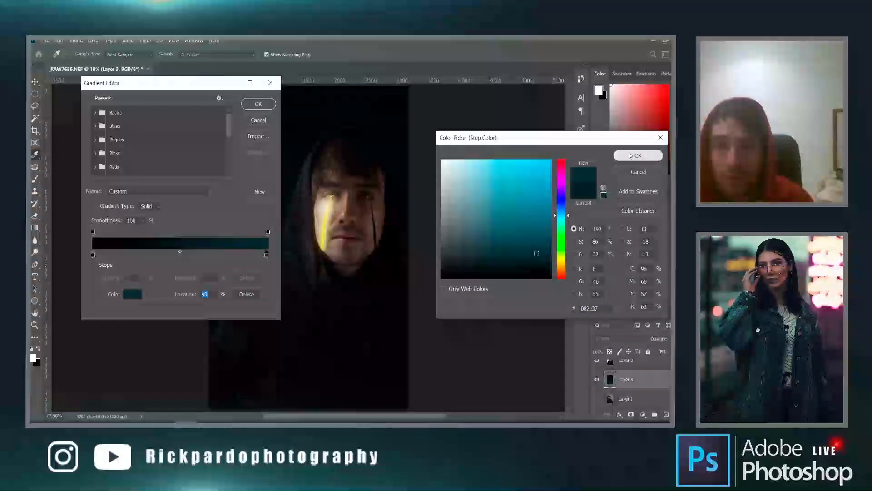
click(638, 155)
click(258, 104)
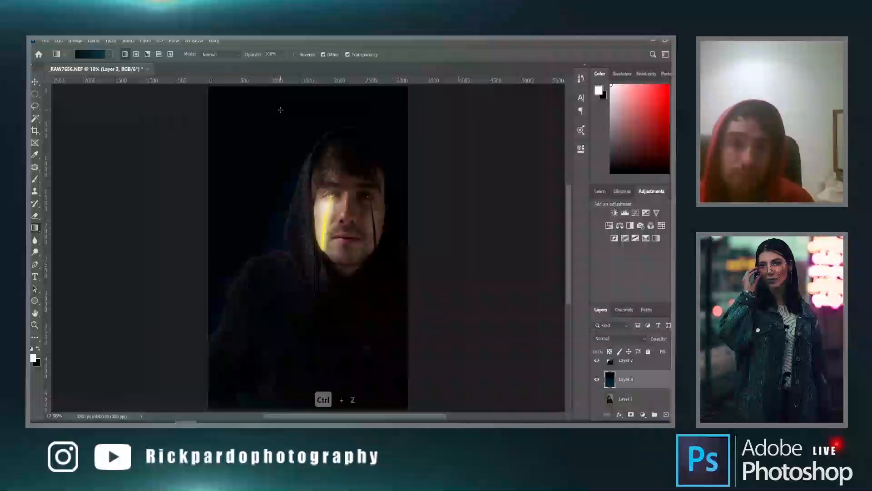
Copy the teal end stop colour 082e37 from the gradient and set it as the Brush tool's foreground colour.
key(b)
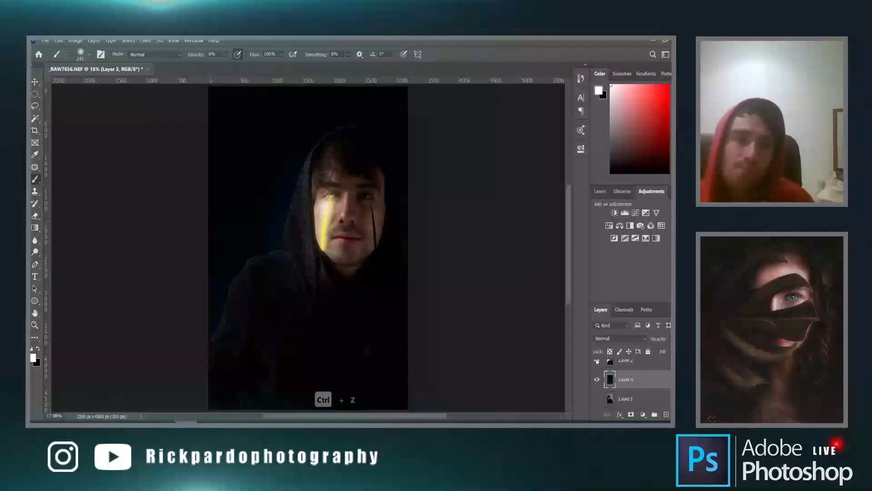
key(g)
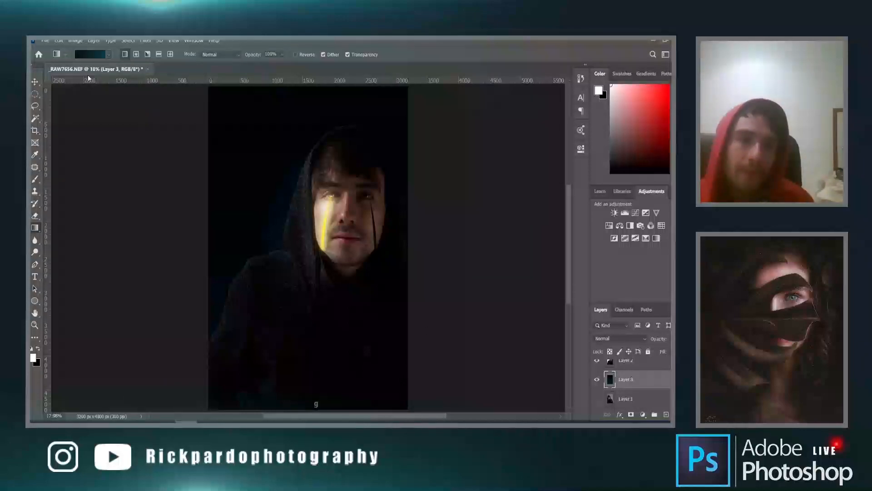
click(98, 55)
double_click(266, 256)
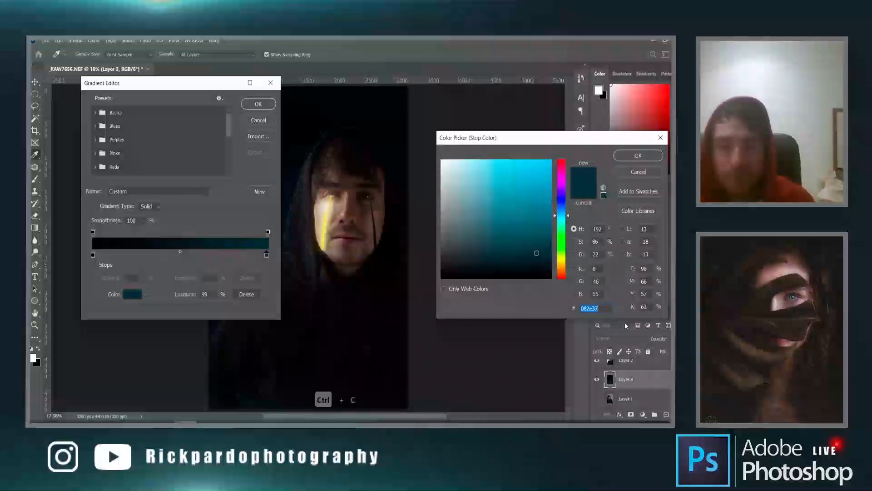
click(638, 156)
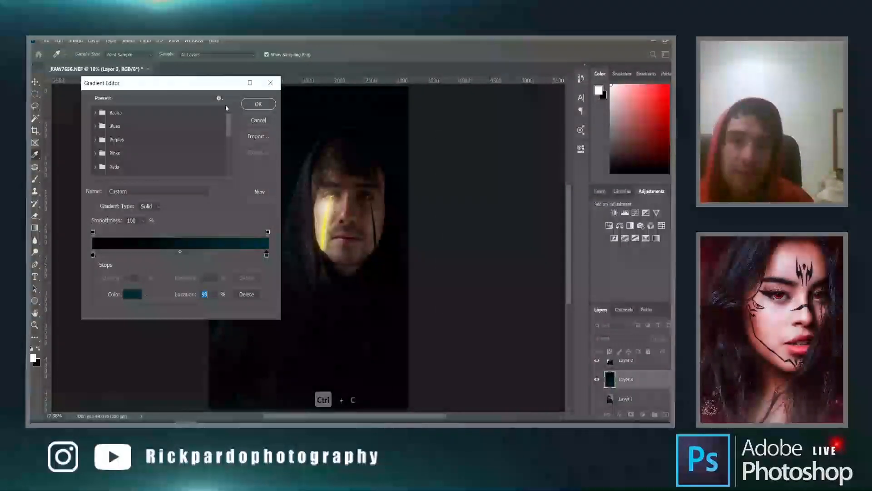
click(273, 103)
key(b)
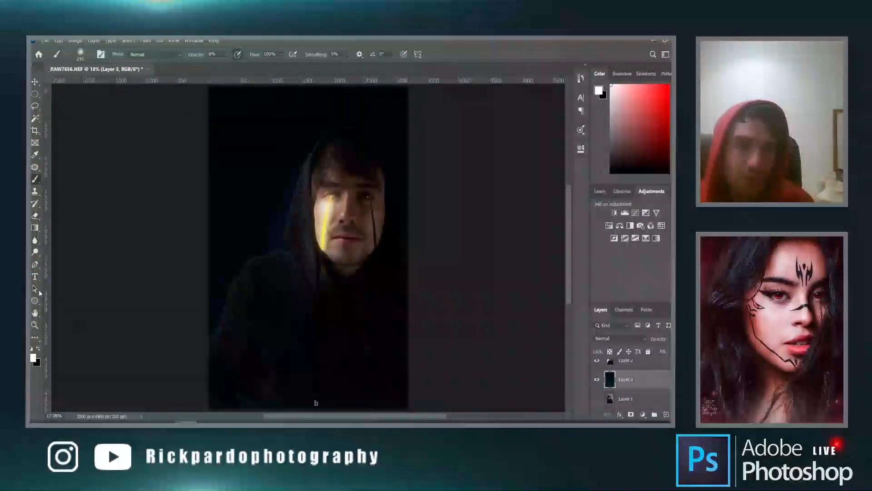
click(33, 357)
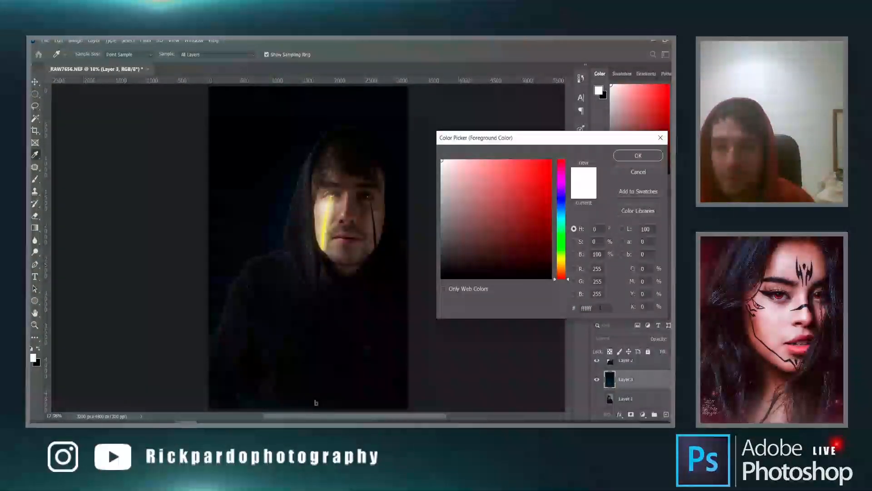
key(ctrl+v)
click(648, 156)
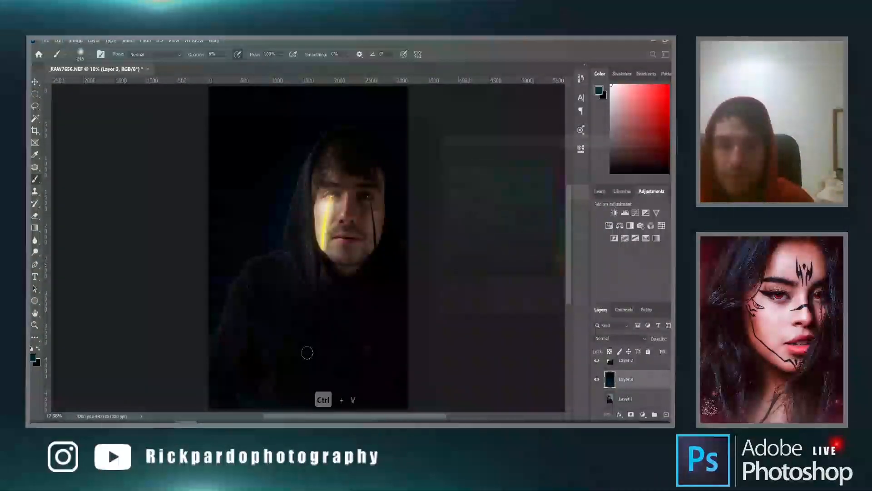
Hide Layer 2, choose a lighter, less saturated teal for an enlarged brush, and add a new layer above Layer 3.
drag(296, 323, 359, 334)
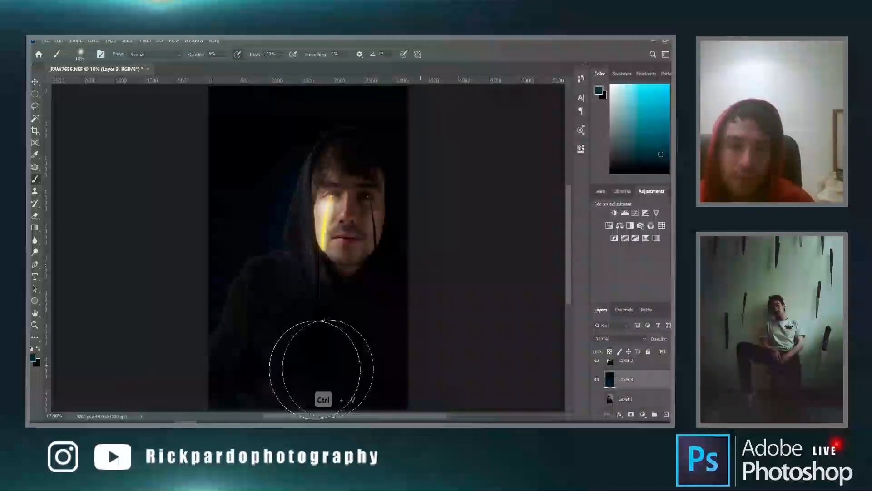
scroll(391, 368, down, 3)
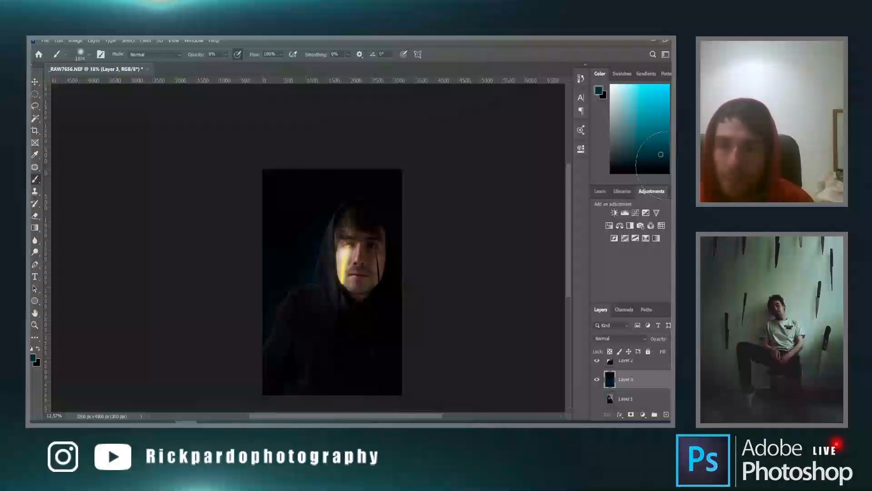
scroll(293, 356, up, 2)
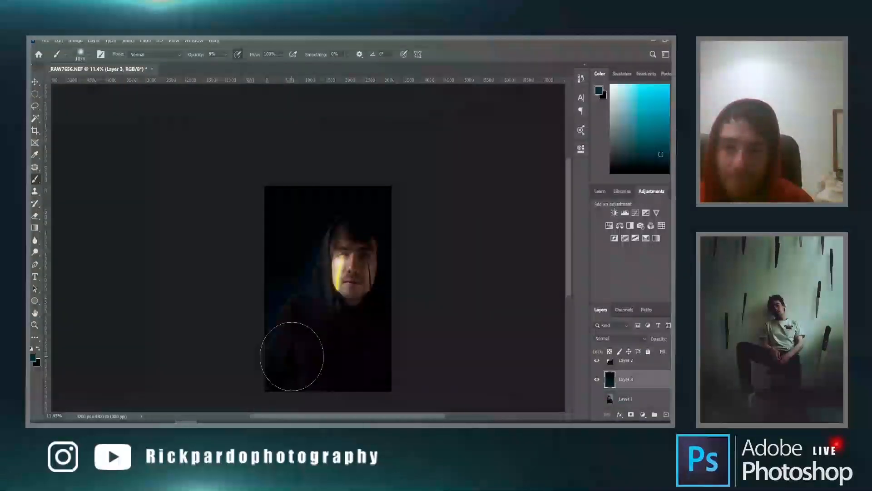
click(597, 361)
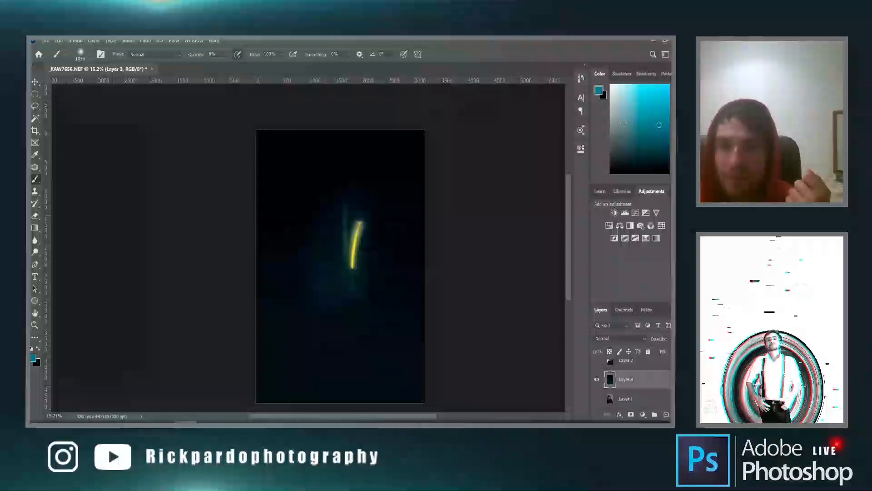
drag(660, 125, 632, 124)
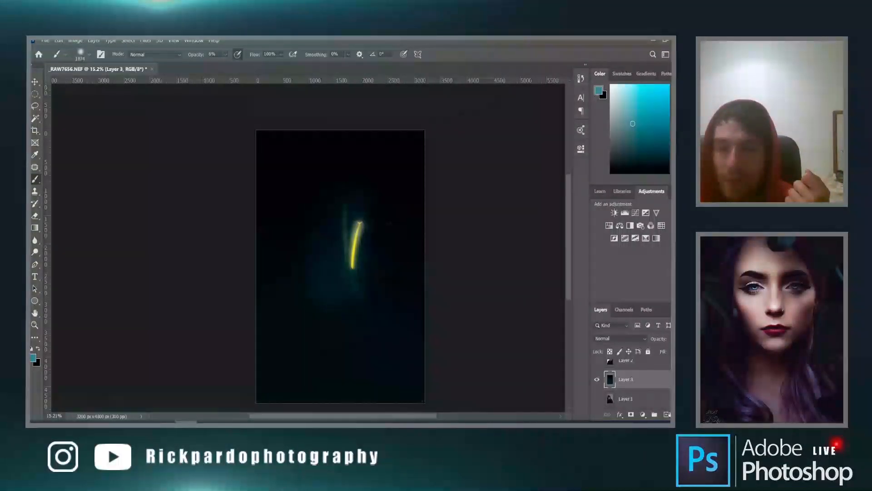
click(666, 414)
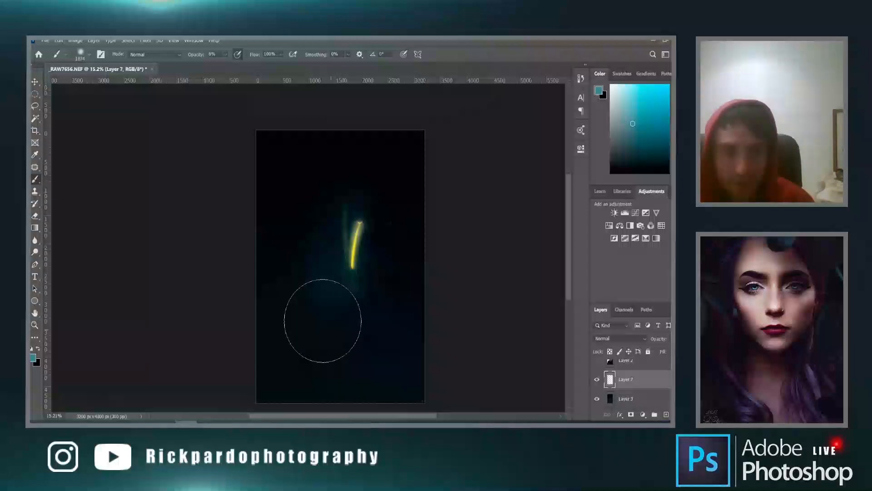
Enlarge the soft brush to nearly the canvas width at 37% opacity and try teal glow dabs low on Layer 7.
mouse_move(342, 305)
mouse_down()
mouse_move(391, 306)
mouse_move(377, 306)
mouse_up()
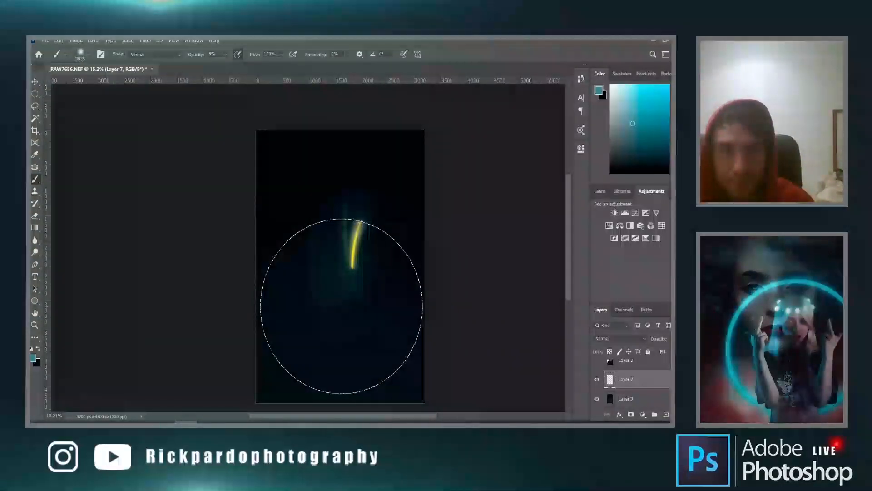
key(ctrl+z)
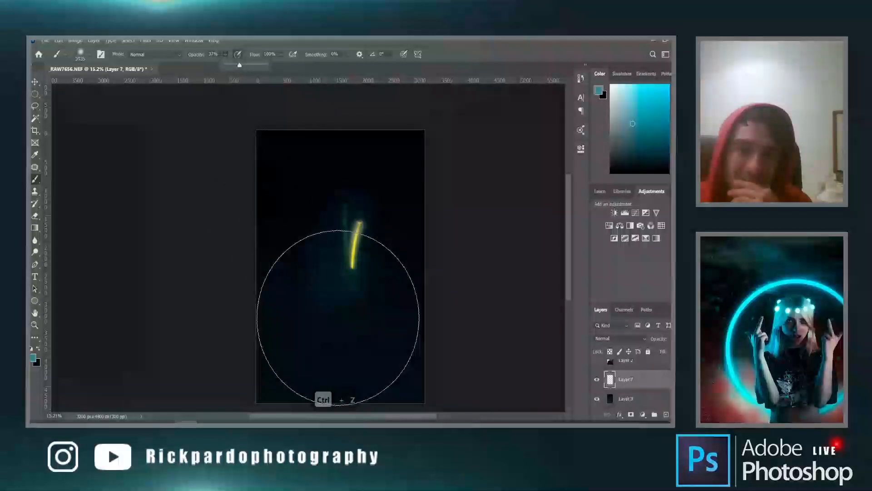
click(346, 304)
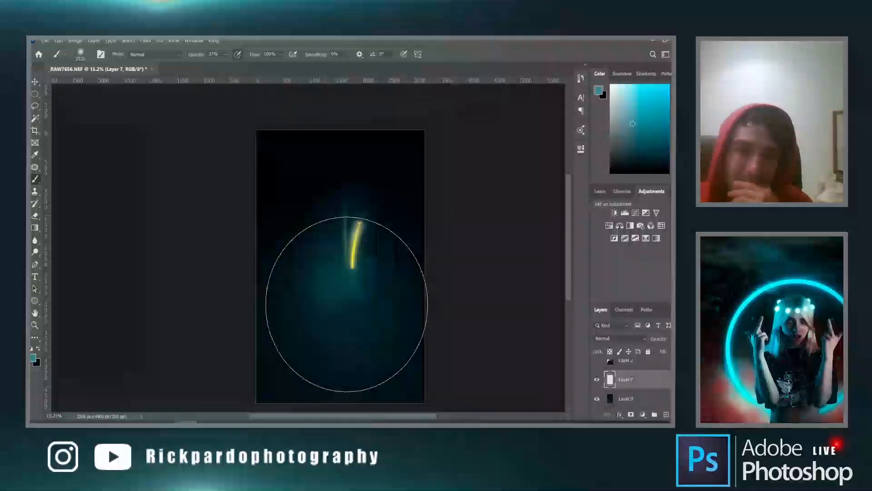
key(ctrl+z)
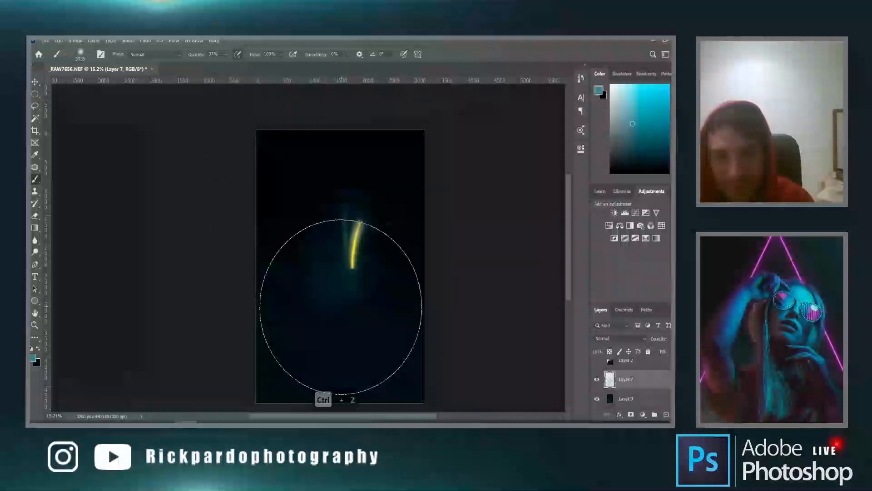
click(340, 307)
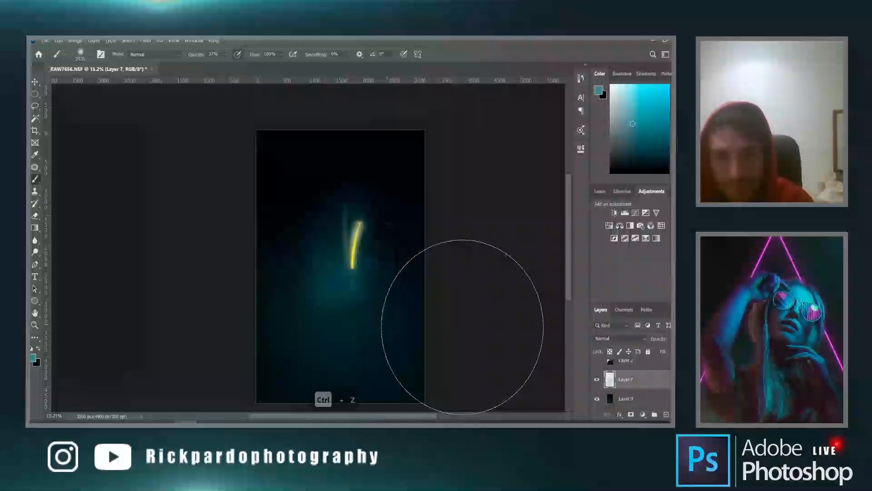
click(598, 361)
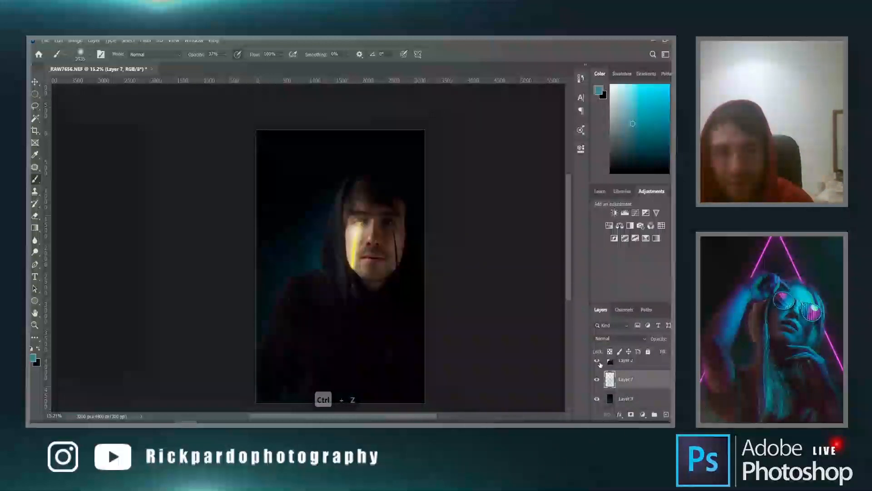
click(598, 361)
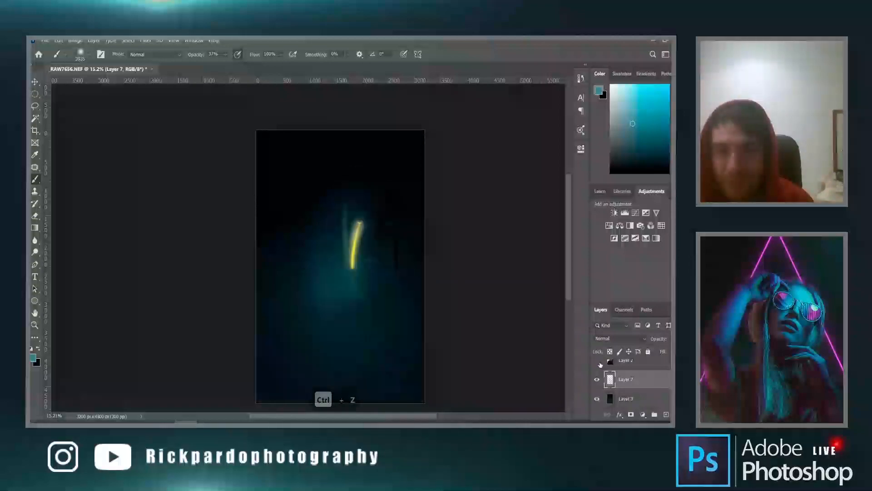
Undo the low dab, paint a teal glow centred around the yellow streak on Layer 7, and show Layer 2 again.
key(ctrl+z)
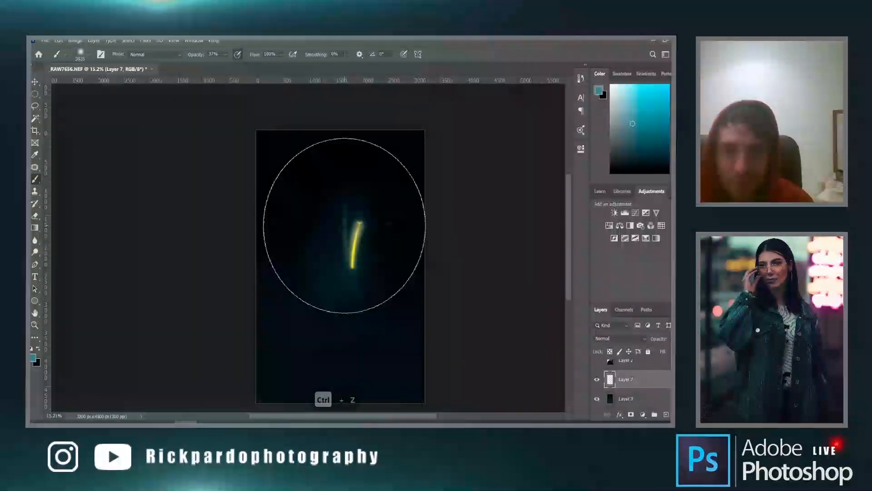
key(ctrl+z)
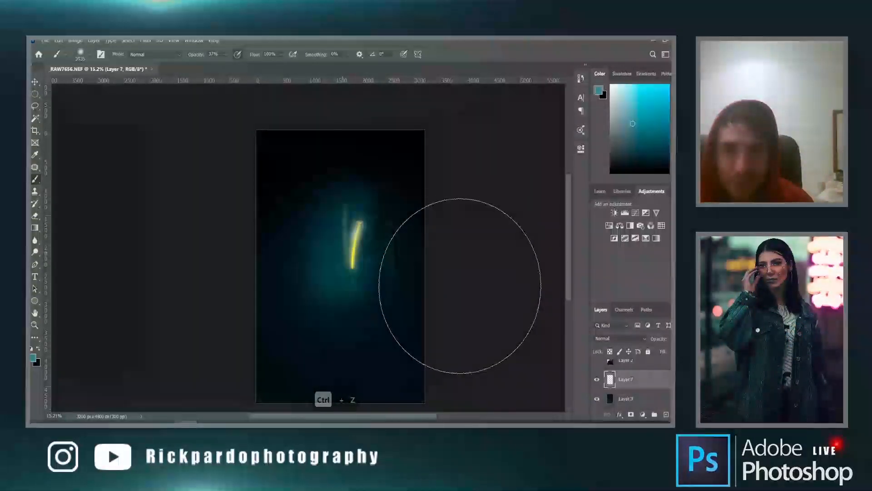
click(597, 362)
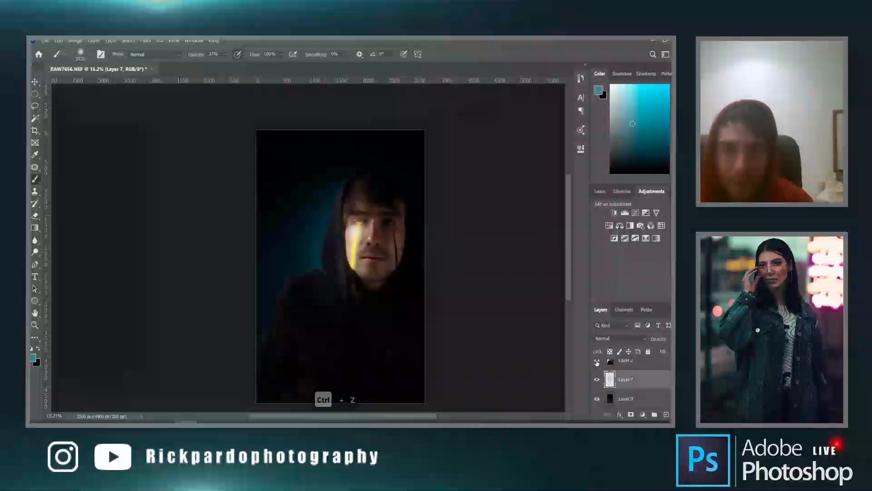
Scale Layer 7's teal glow up to about 152% beyond the canvas edges and set its blend mode to Luminosity.
scroll(332, 336, down, 1)
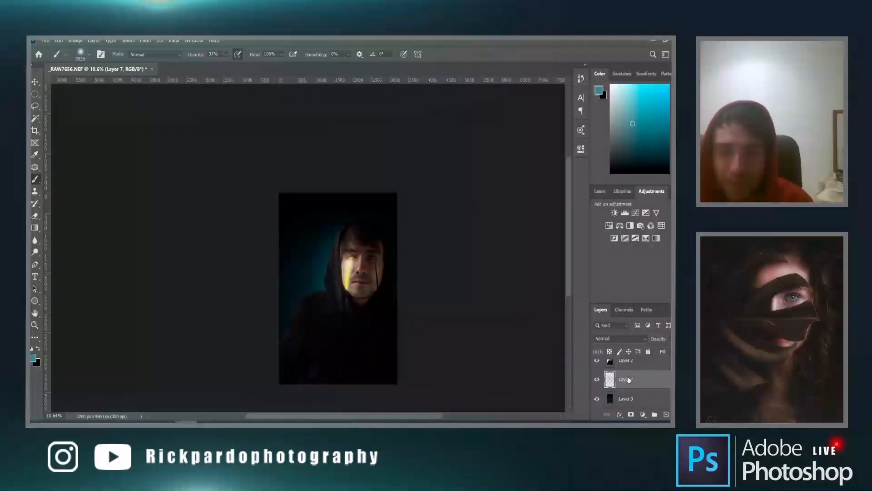
key(ctrl+t)
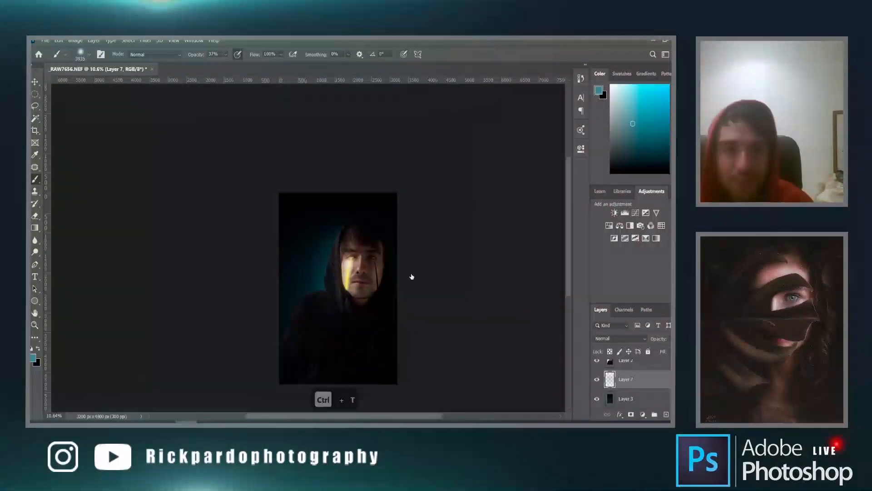
drag(281, 194, 225, 160)
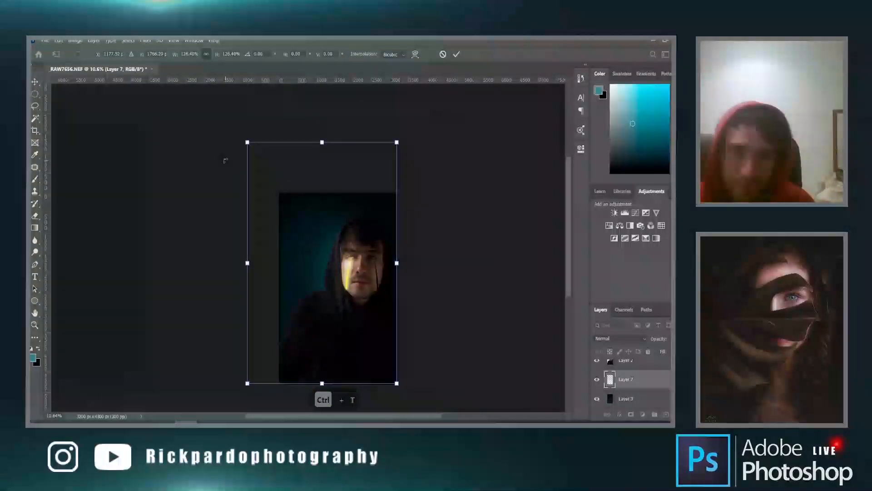
drag(398, 384, 433, 410)
drag(240, 140, 235, 133)
key(Return)
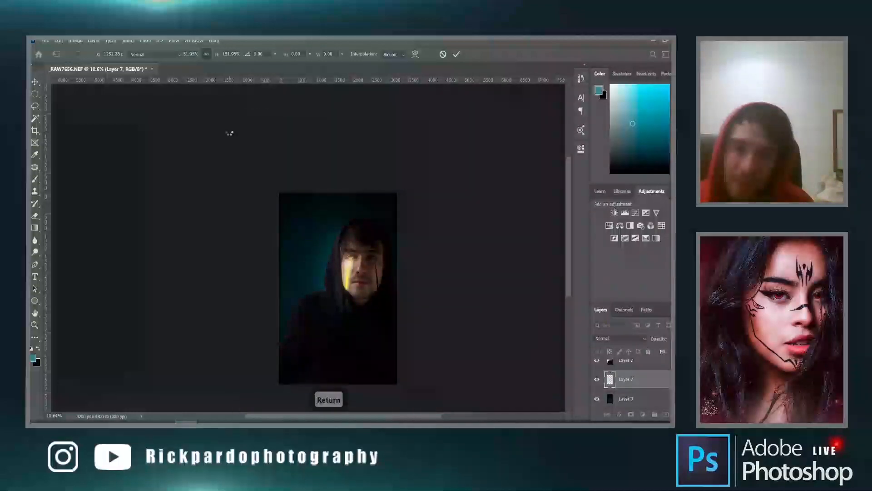
click(628, 343)
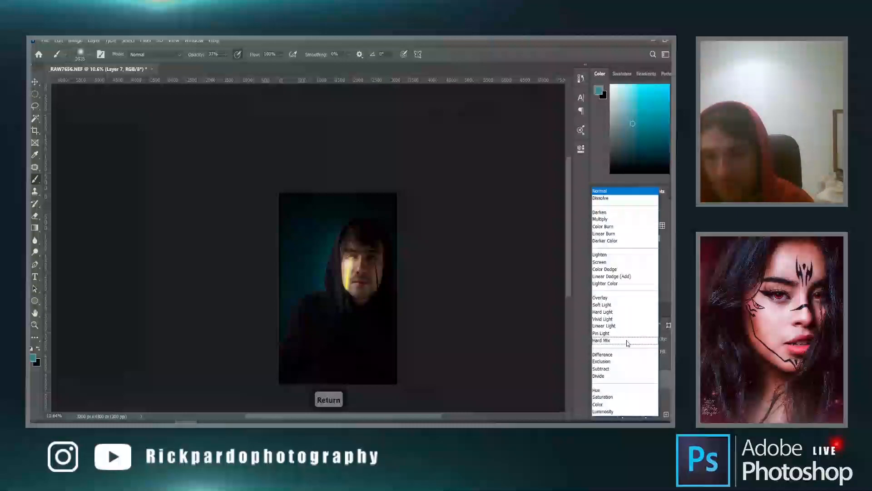
click(618, 410)
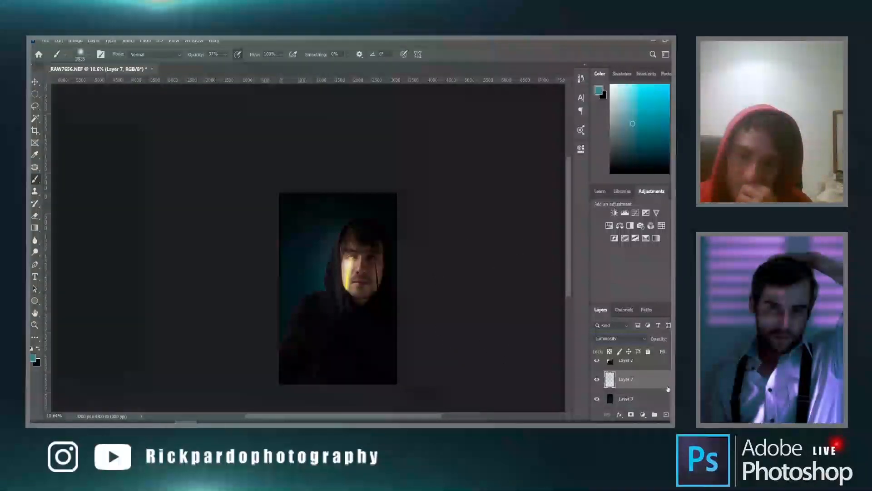
Add a new layer above Layer 6 and move it down the stack to sit directly above Layer 3.
scroll(632, 381, up, 4)
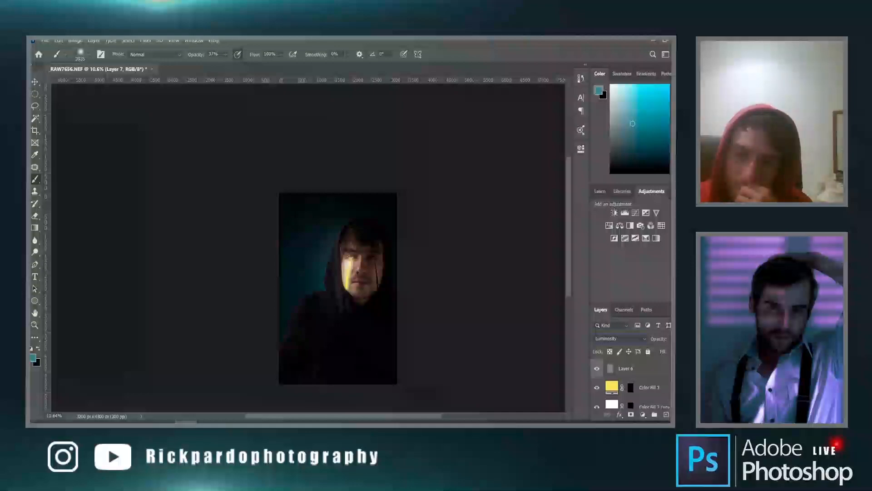
click(648, 374)
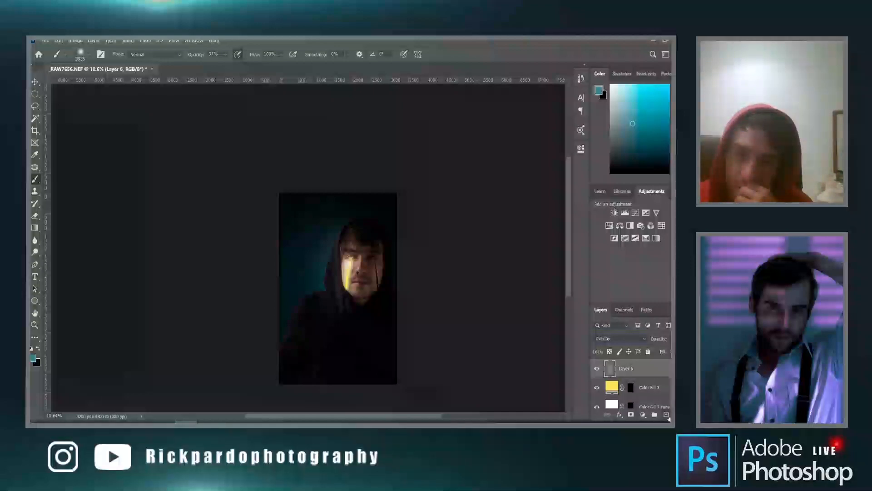
click(666, 415)
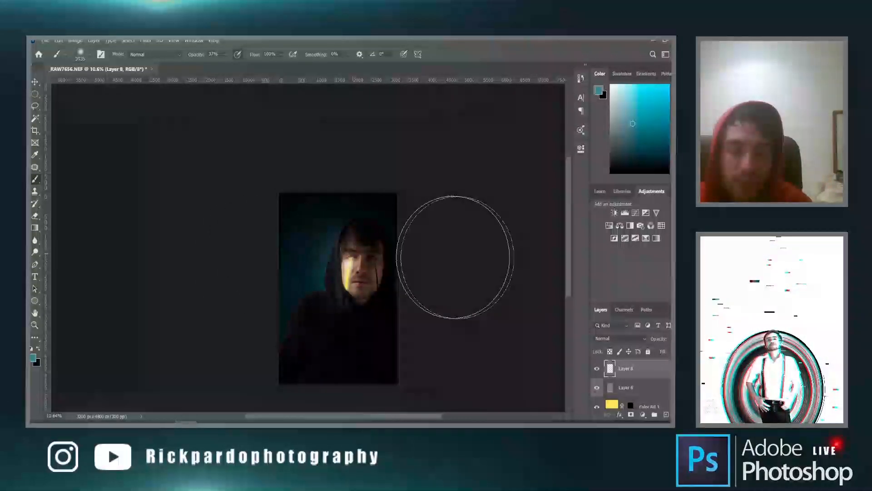
key(g)
key(b)
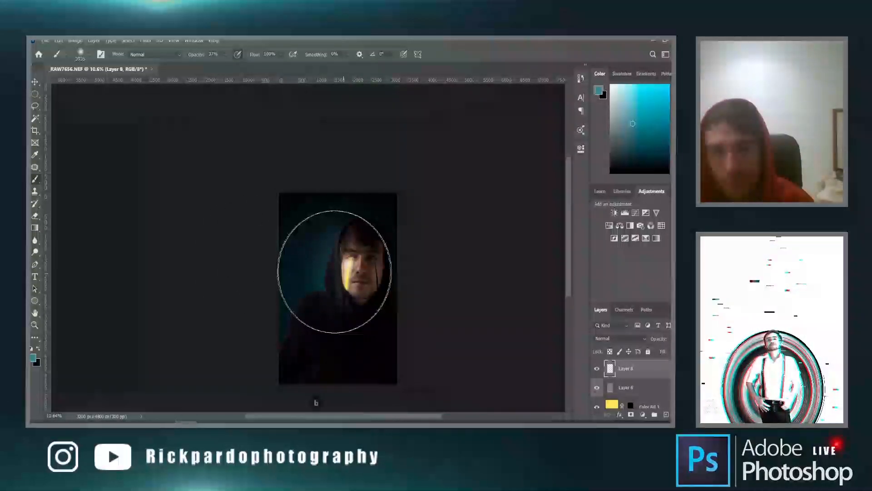
right_click(332, 269)
drag(672, 372, 673, 387)
mouse_move(649, 416)
mouse_down()
mouse_move(648, 348)
mouse_move(662, 403)
mouse_move(654, 378)
mouse_up()
Load brush 126 from the Free Fog Photoshop Brushes set, enlarge it, try it low on the portrait on Layer 8, and undo.
right_click(340, 275)
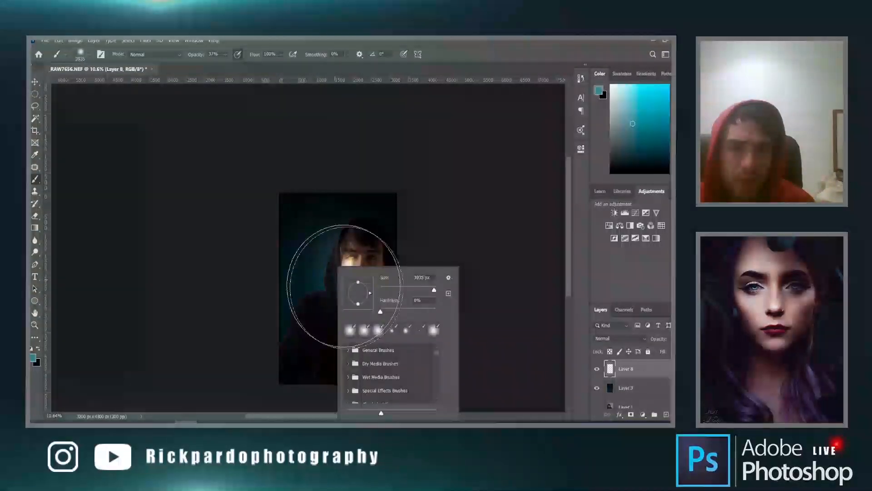
scroll(357, 393, down, 1)
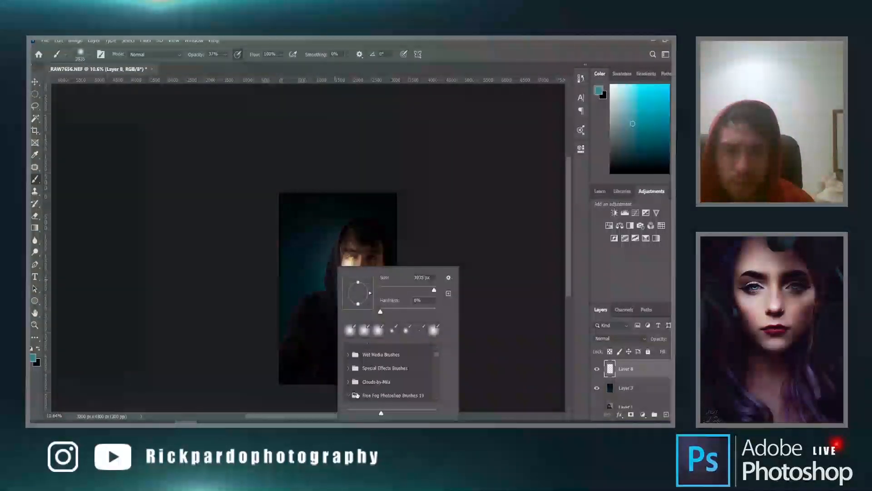
scroll(353, 387, down, 6)
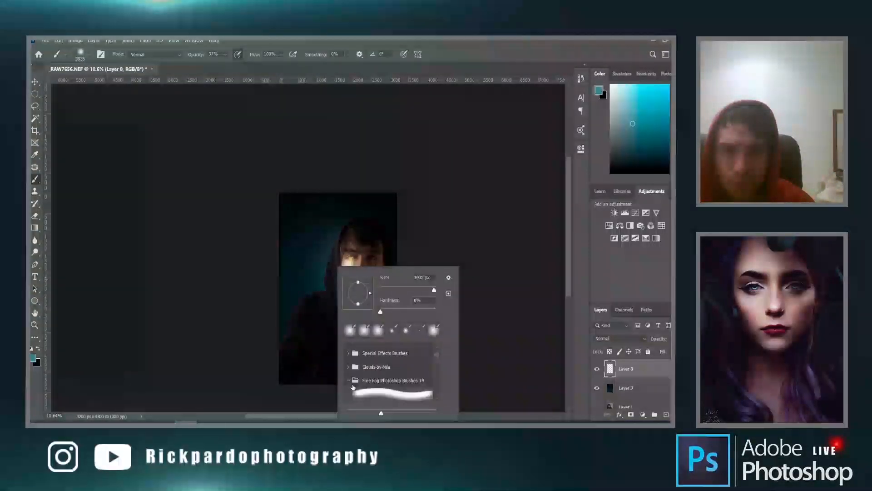
scroll(387, 375, down, 3)
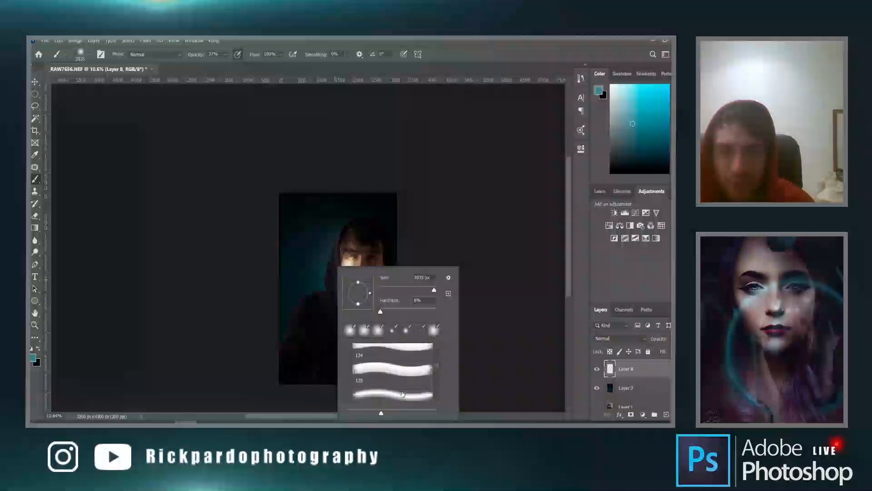
click(392, 394)
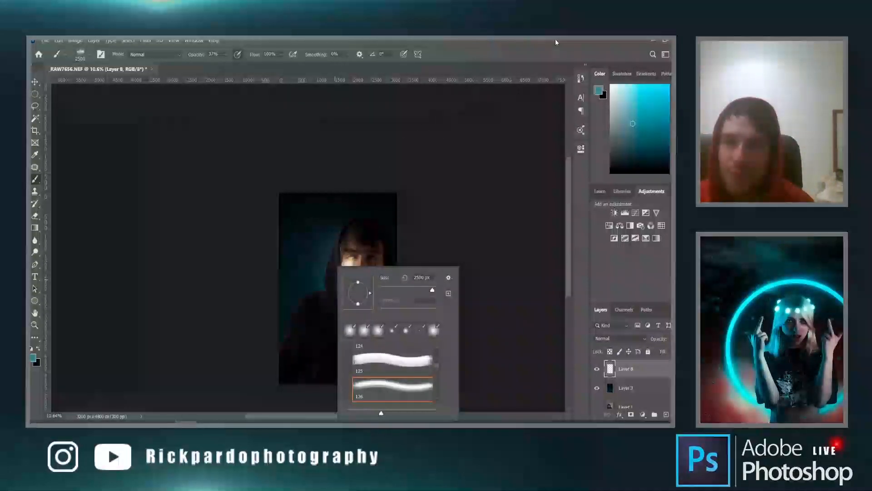
click(356, 320)
alt+right_click(331, 358)
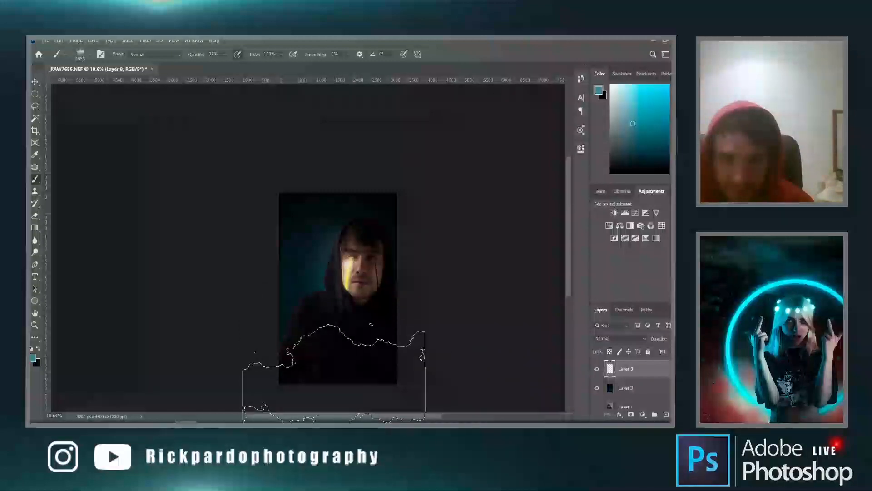
key(ctrl+z)
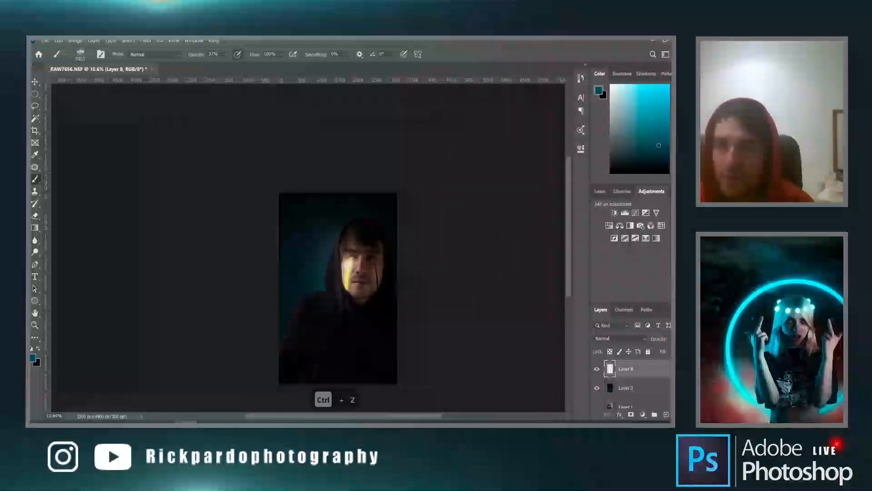
Choose a darker teal, try a fog dab over the backdrop beside the face, and rotate the brush tip to -118°.
drag(660, 150, 656, 148)
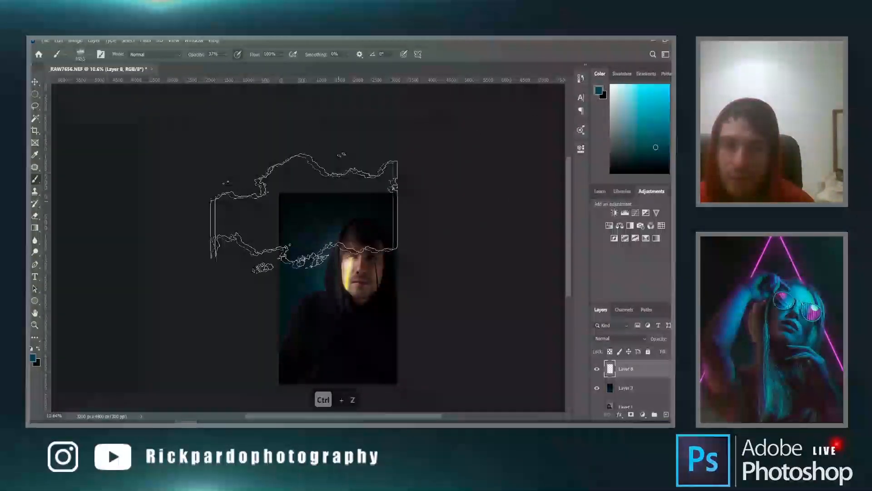
click(290, 250)
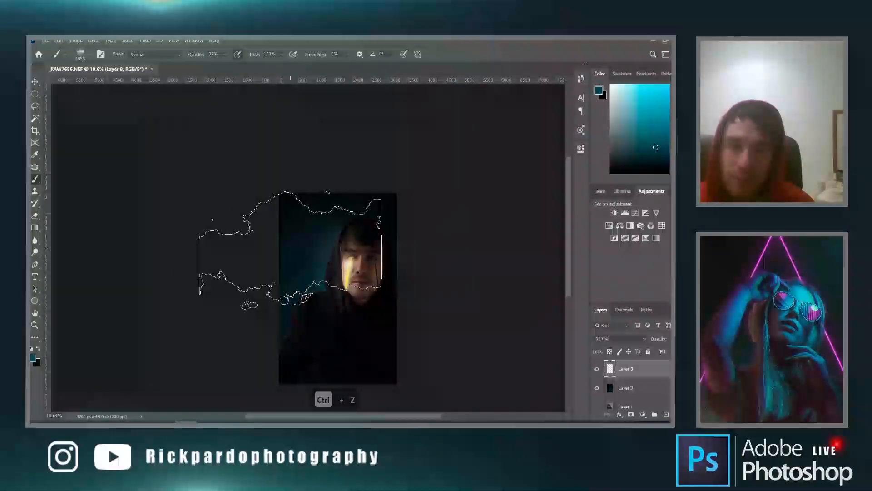
right_click(294, 247)
drag(321, 288, 304, 290)
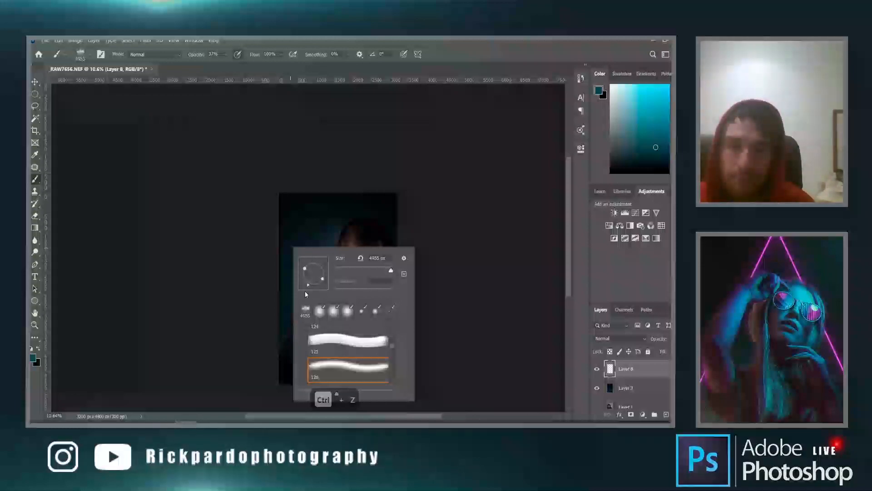
click(268, 187)
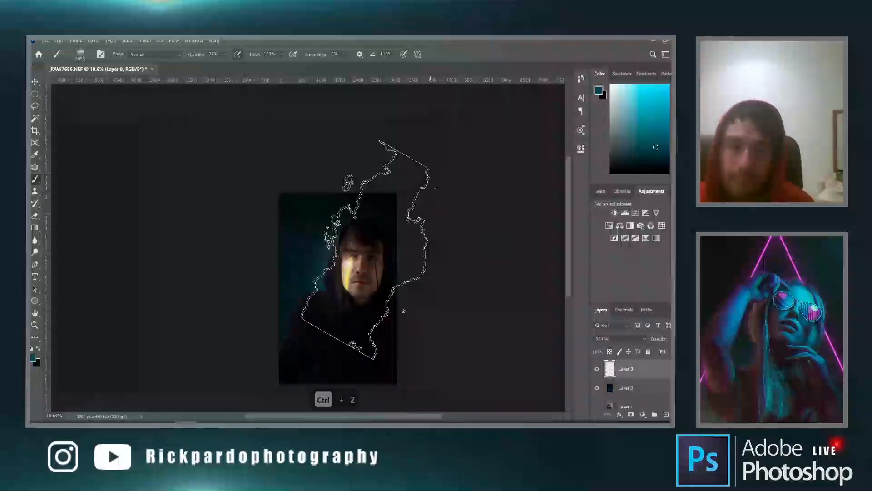
Try rotated fog dabs over the backdrop beside the subject at 72% and 100% brush opacity, undoing each one.
click(228, 55)
drag(231, 65, 244, 65)
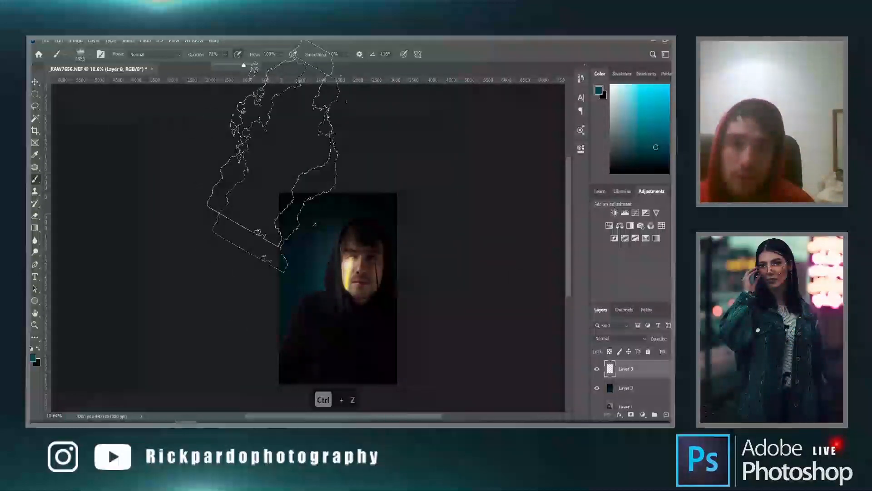
click(269, 209)
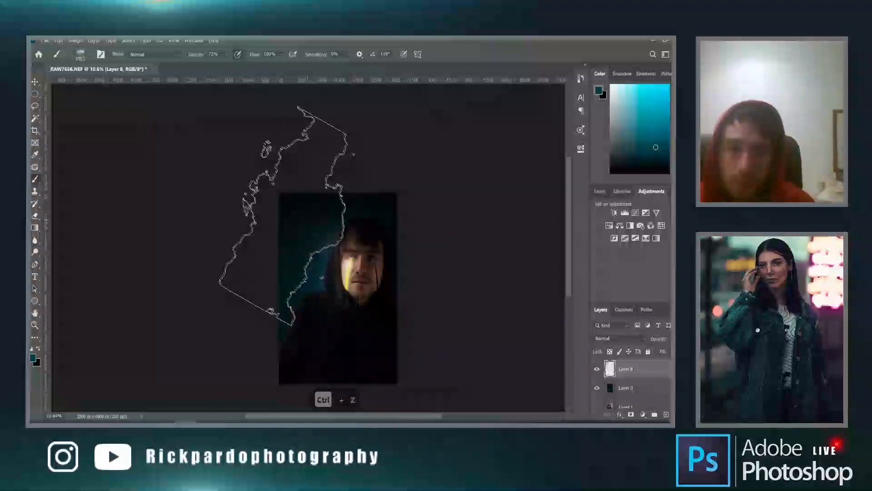
key(ctrl+z)
click(226, 54)
drag(233, 65, 249, 65)
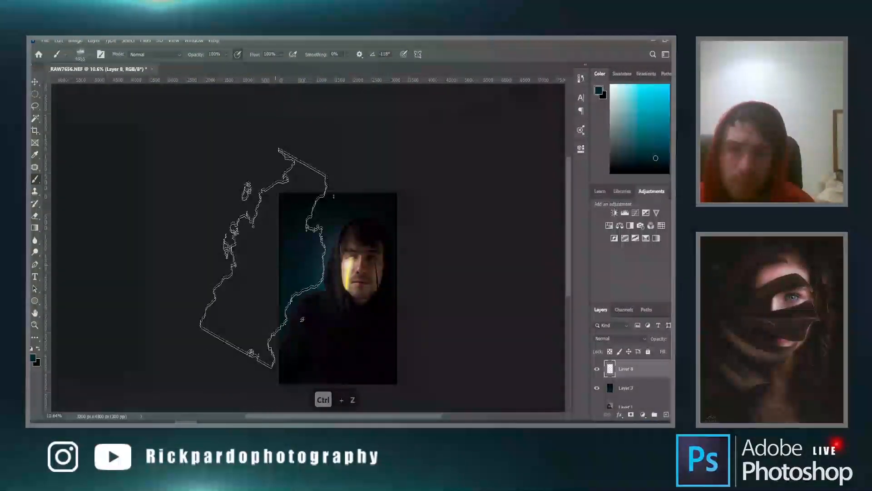
key(ctrl+z)
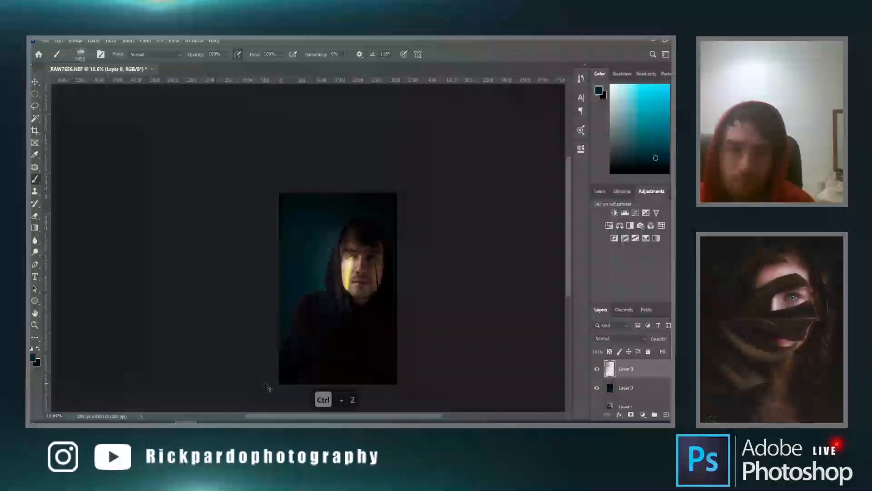
Choose another fog brush and add a new layer above Layer 6 at the top of the layer stack.
right_click(339, 250)
click(349, 352)
click(428, 122)
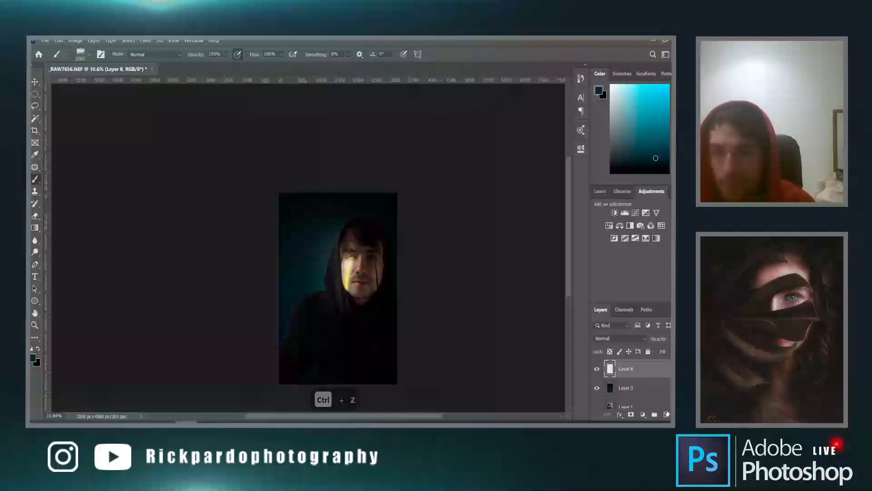
scroll(667, 390, up, 8)
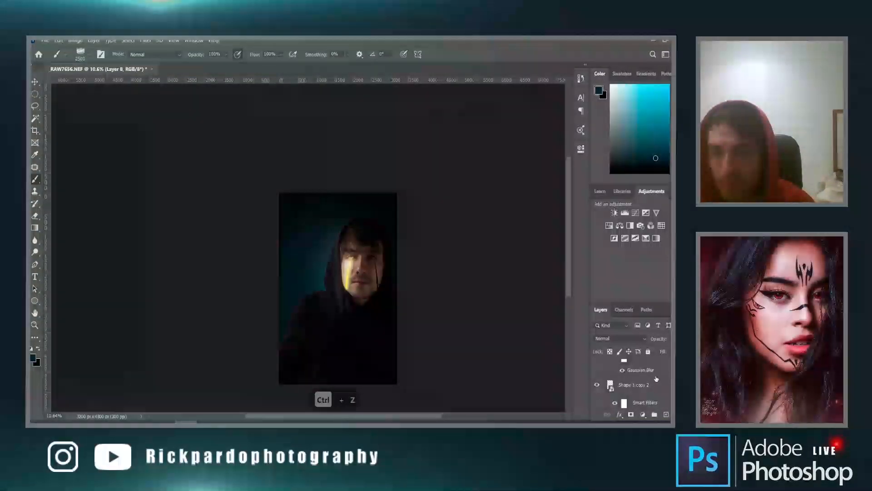
scroll(656, 379, up, 5)
click(649, 368)
click(665, 414)
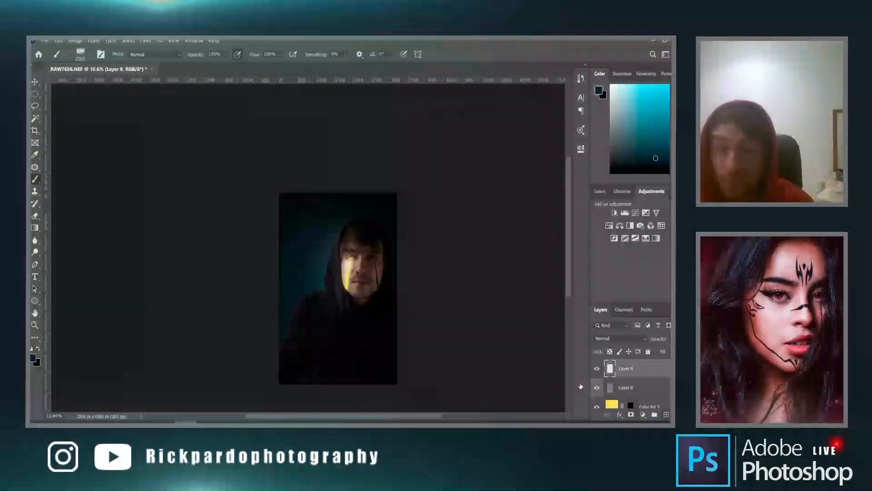
Load fog brush 127, enlarge it to 5000 px, and try dark teal fog over the bottom of the portrait.
right_click(347, 323)
click(469, 66)
drag(328, 344, 410, 357)
click(336, 395)
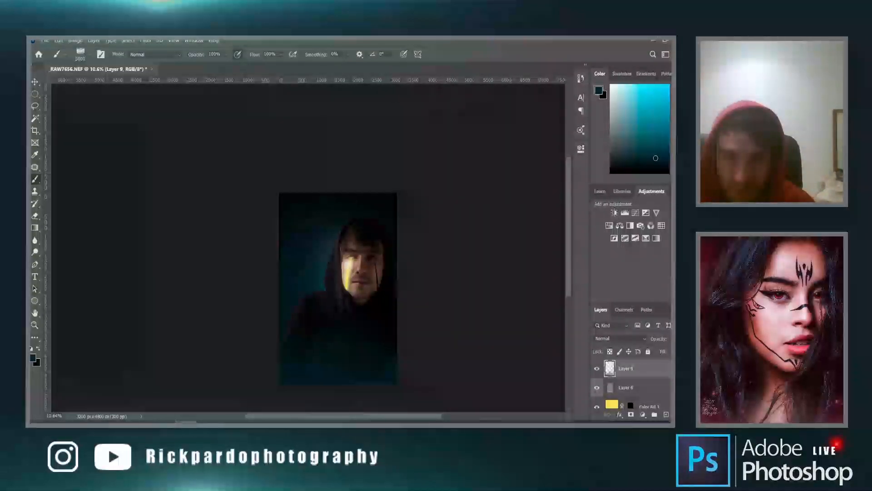
Switch to a different fog brush, enlarge it, try dark teal fog over the lower hoodie on Layer 9, and undo it.
right_click(318, 272)
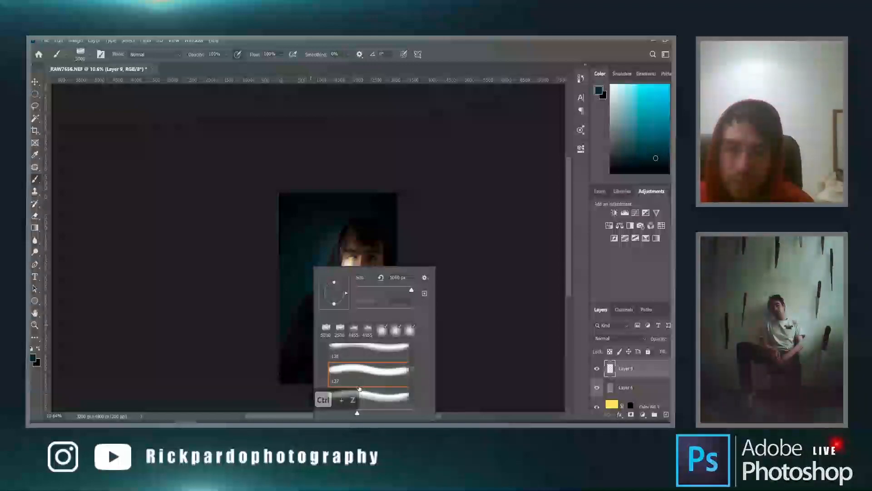
click(537, 99)
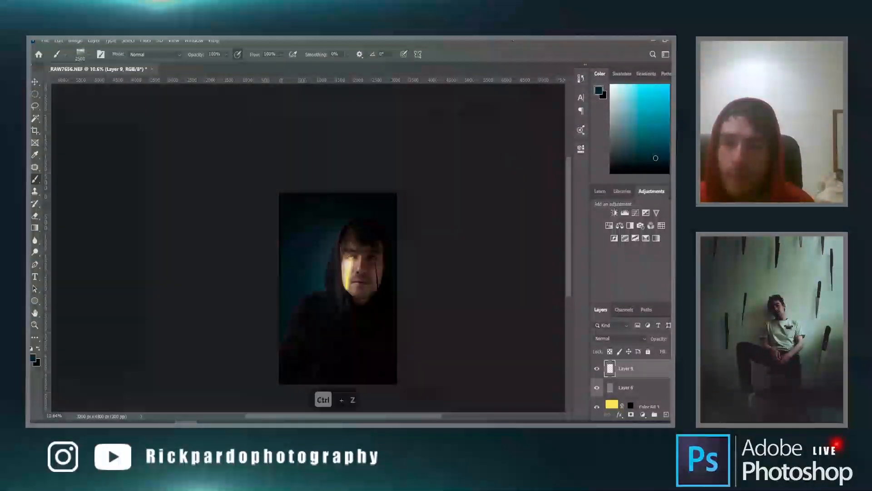
drag(323, 363, 402, 367)
click(391, 392)
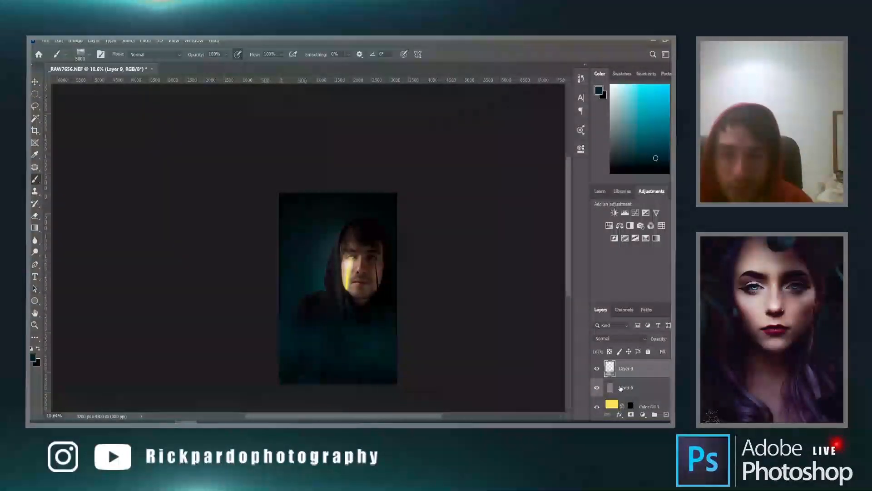
key(ctrl+z)
key(ctrl+z)
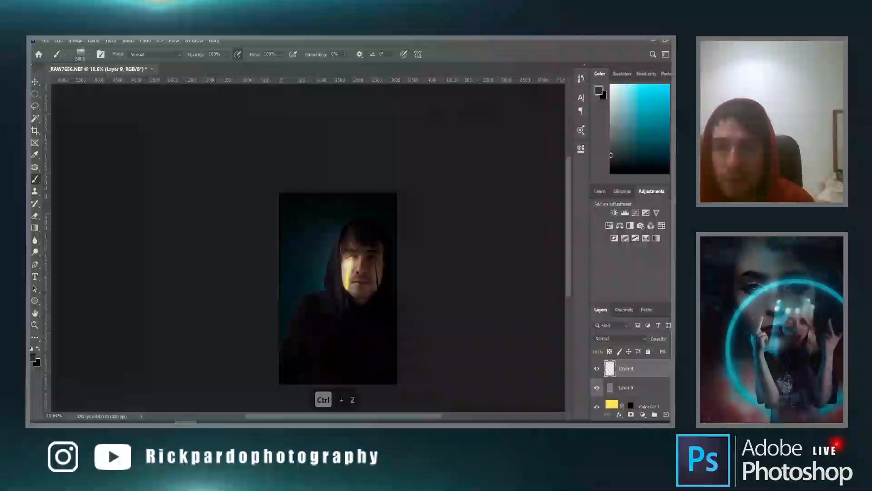
Try dark grey fog low on Layer 9, undo it, and repaint it over the lower hoodie in a darker grey.
mouse_move(336, 341)
mouse_down()
mouse_move(383, 356)
mouse_move(345, 395)
mouse_up()
click(345, 400)
key(ctrl+z)
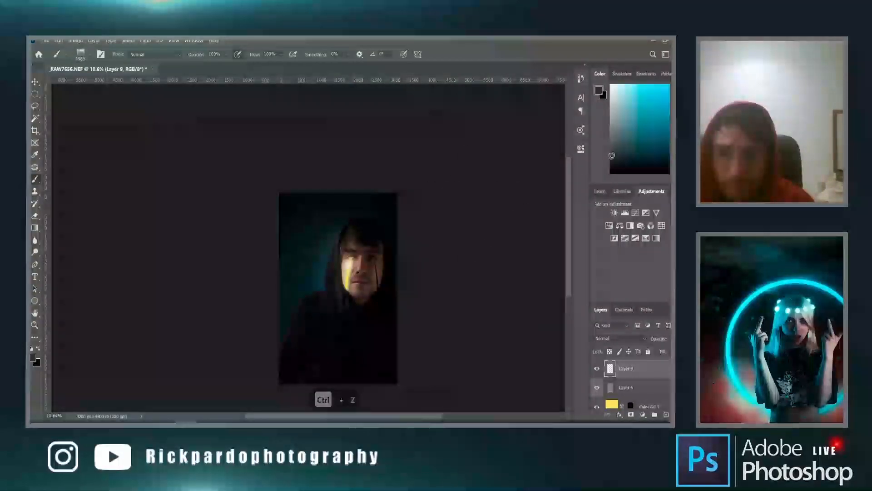
click(611, 161)
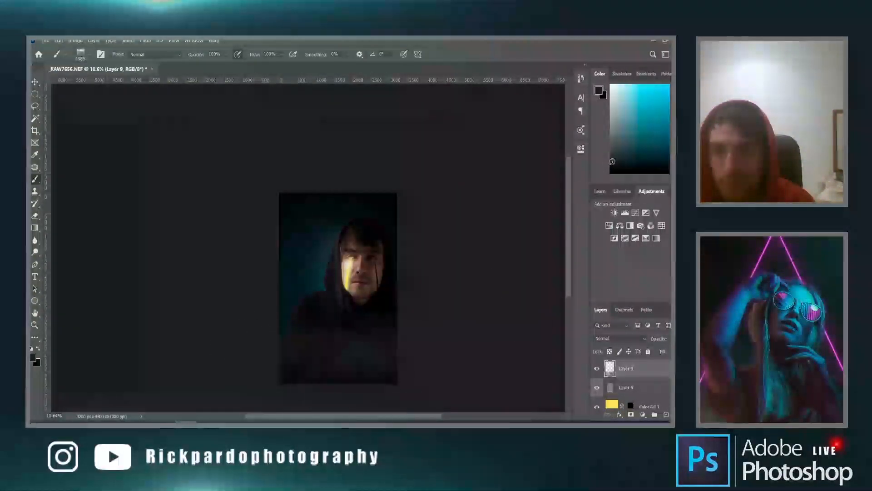
Load fog brush 129, rotate it 180°, enlarge it to 5000 px, try grey fog over the portrait's lower part, and undo it.
right_click(300, 363)
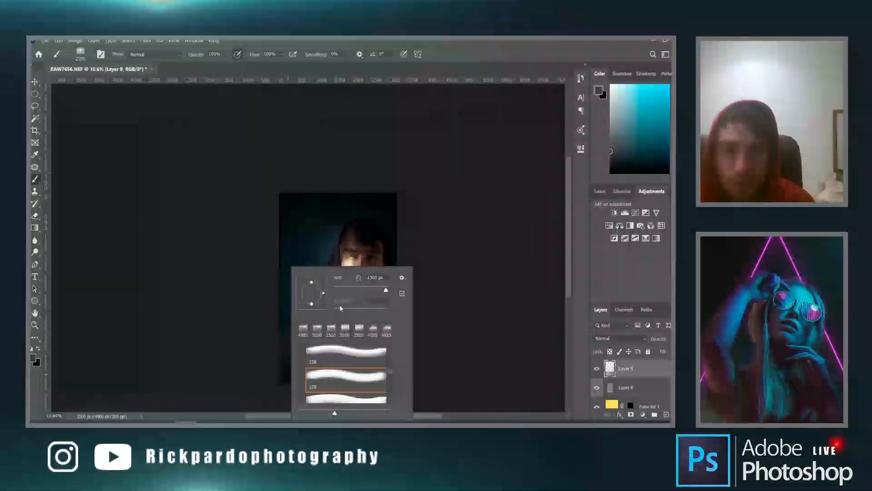
drag(261, 284, 256, 292)
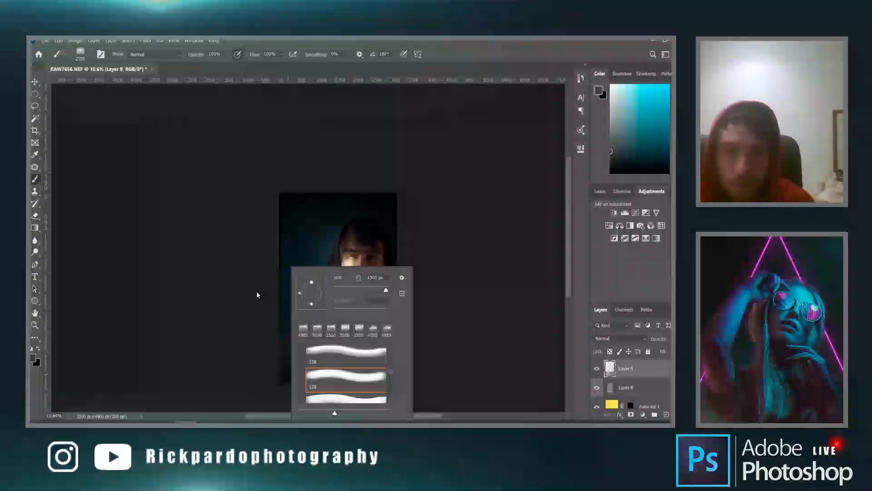
key(Return)
drag(331, 345, 401, 355)
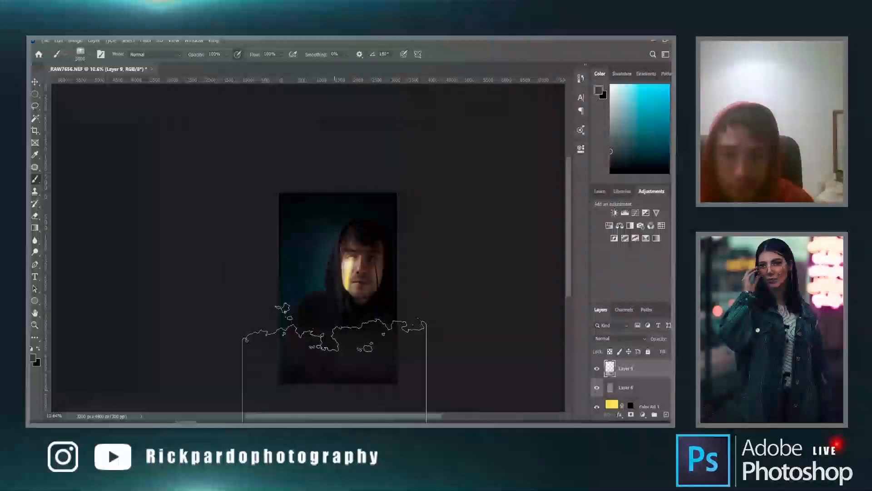
click(345, 396)
key(ctrl+z)
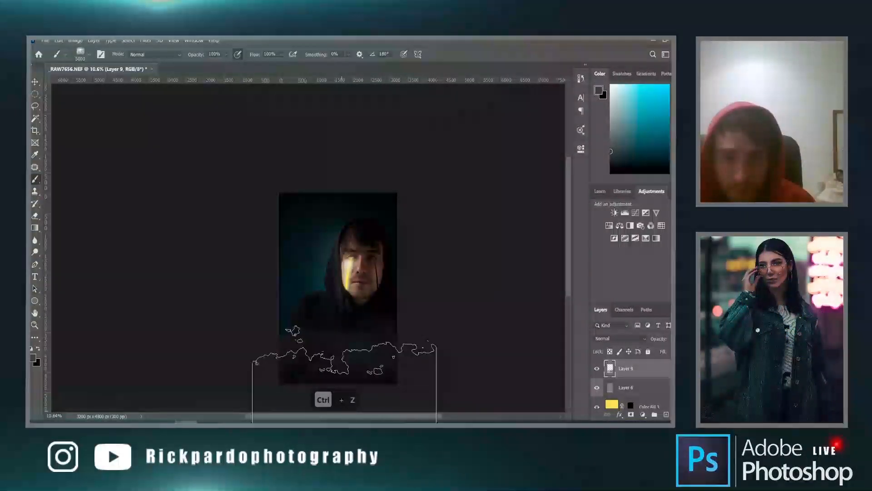
Resize the fog brush to about 4800 px, lower its opacity to 48%, and dab grey fog over the bottom of the portrait.
drag(378, 357, 352, 347)
scroll(373, 318, down, 3)
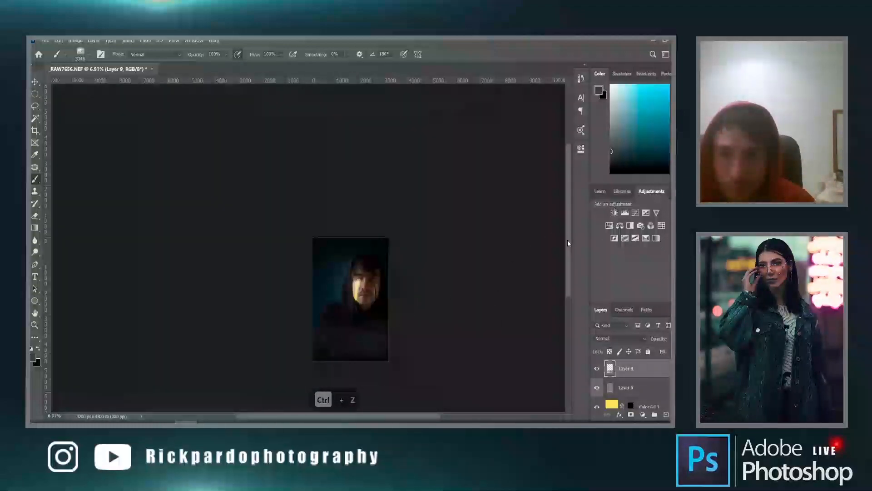
drag(568, 241, 567, 257)
drag(351, 348, 372, 346)
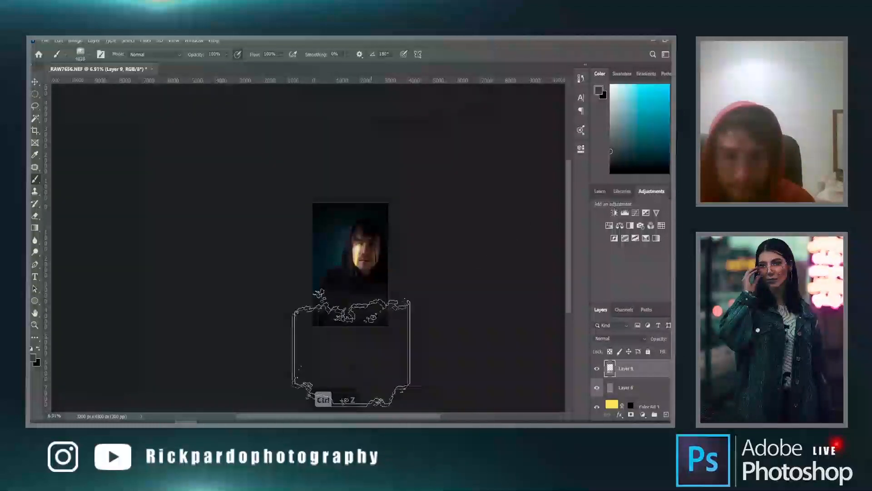
click(228, 55)
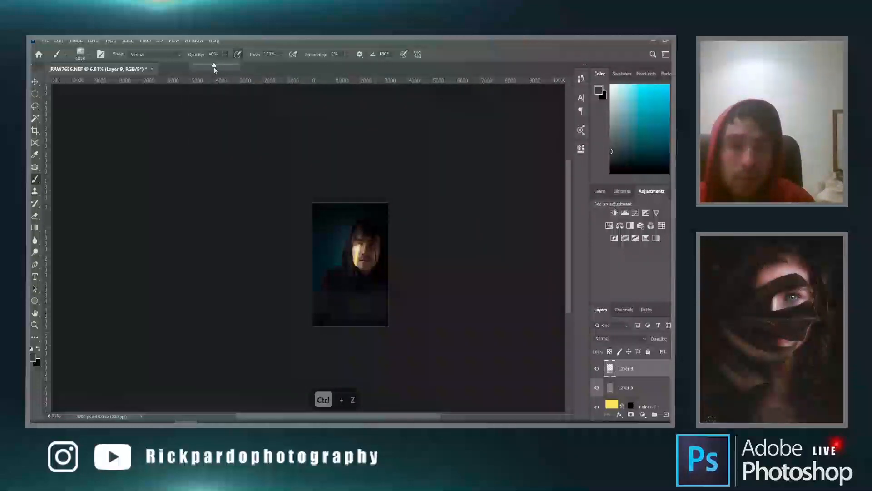
click(351, 346)
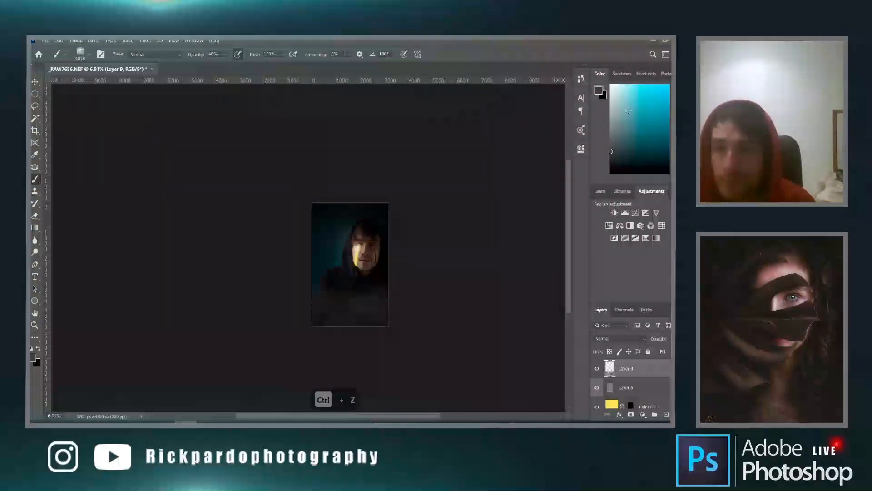
Choose a lighter grey and another fog brush, rotate it 180°, enlarge it to 5000 px, and try fog over the lower body.
drag(609, 144, 611, 138)
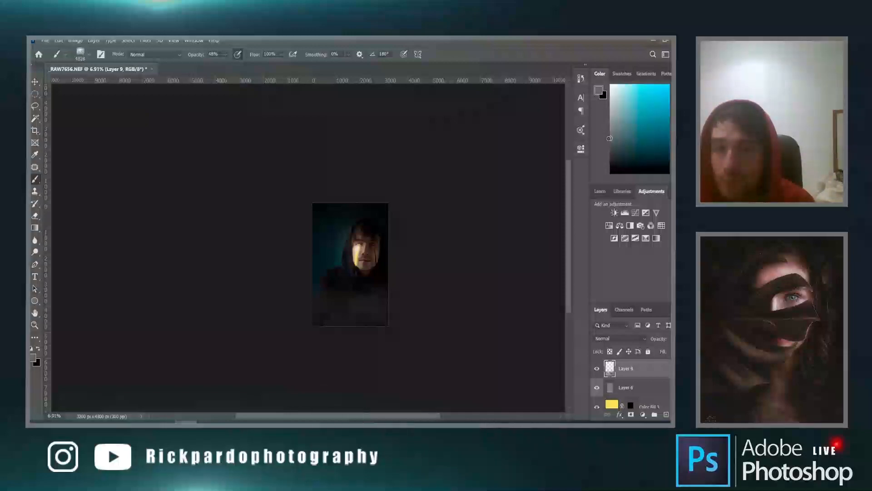
right_click(407, 370)
scroll(426, 391, down, 3)
click(402, 360)
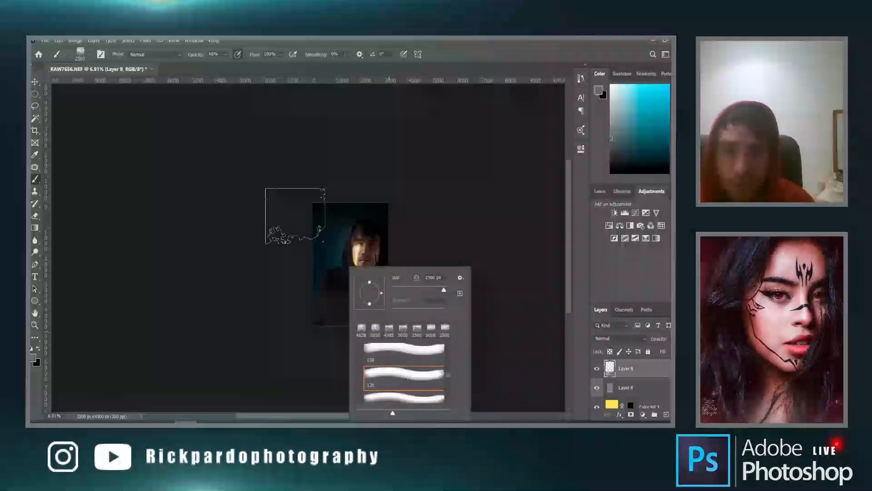
scroll(404, 378, down, 2)
click(404, 388)
mouse_move(382, 293)
mouse_down()
mouse_move(333, 291)
mouse_move(370, 298)
mouse_move(396, 289)
mouse_up()
key(Return)
key(b)
key(ctrl+z)
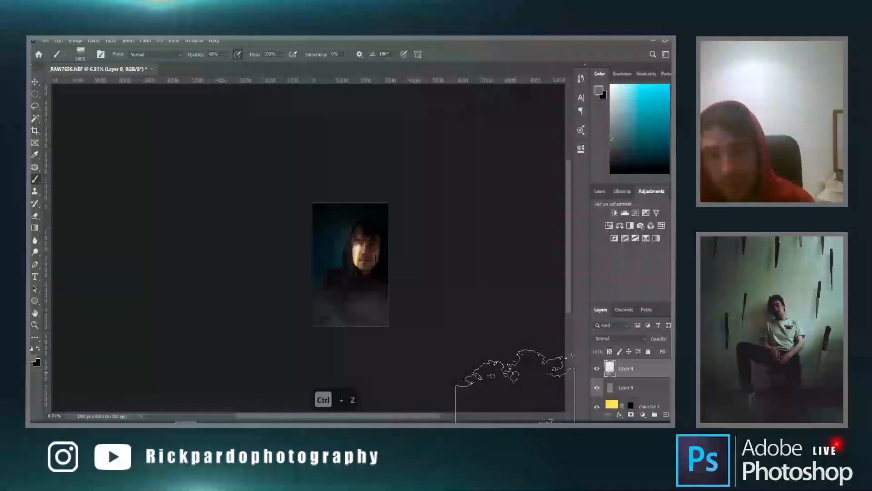
Pick a muted teal, load fog brush 133 rotated about 180° at 4722 px, try fog over the lower body, and undo the last stroke.
click(632, 139)
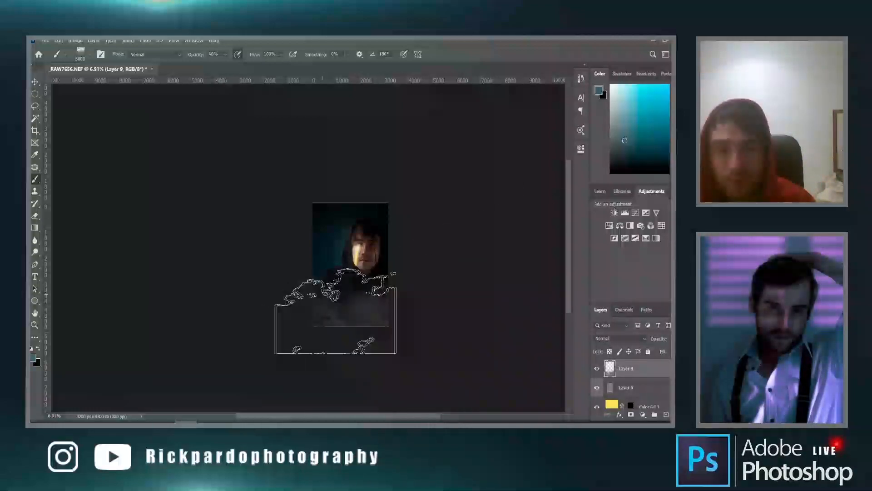
right_click(359, 272)
scroll(409, 377, down, 3)
click(411, 383)
scroll(411, 381, down, 1)
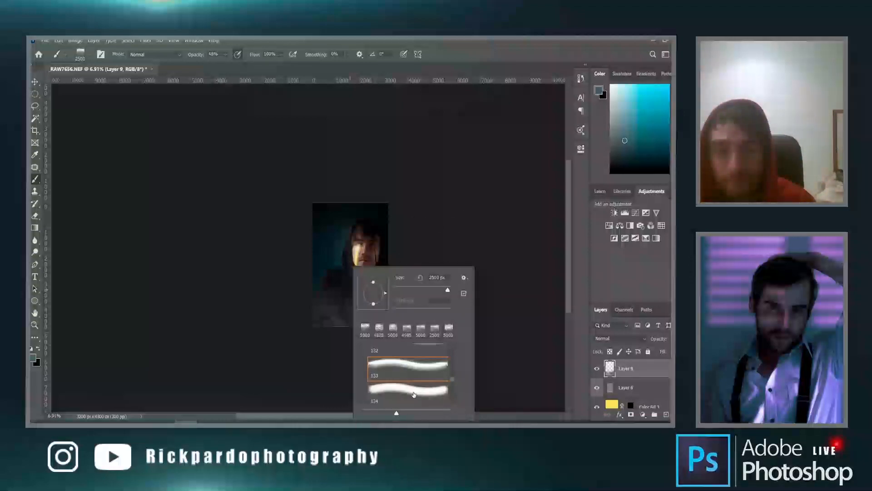
drag(319, 288, 320, 287)
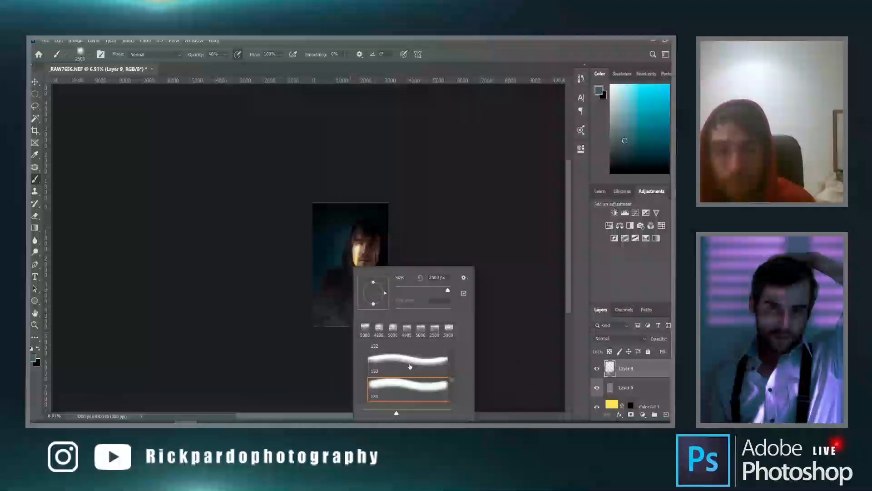
mouse_move(385, 293)
mouse_down()
mouse_move(381, 286)
mouse_move(384, 293)
mouse_up()
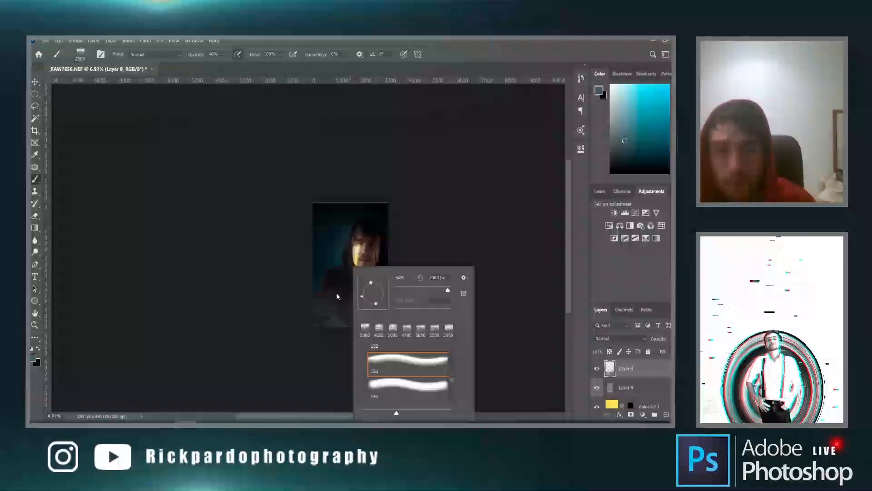
click(425, 93)
drag(358, 312, 385, 313)
key(ctrl+z)
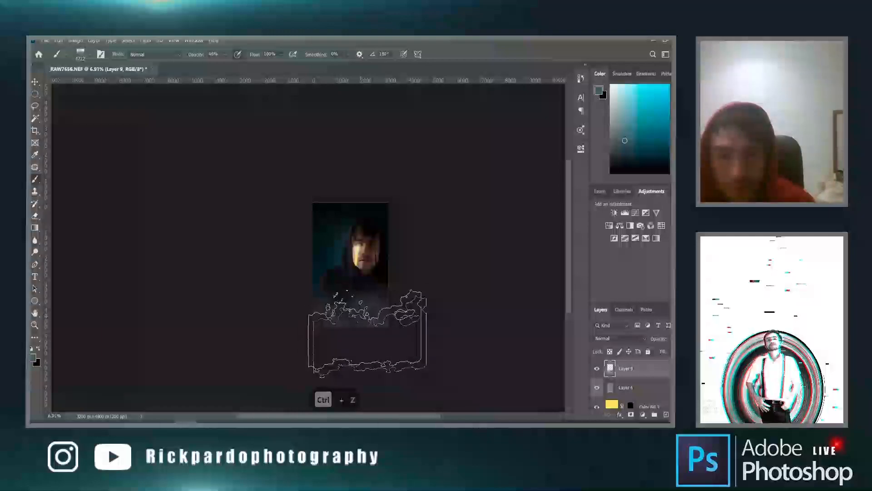
Hide the fog on Layer 9.
key(ctrl+0)
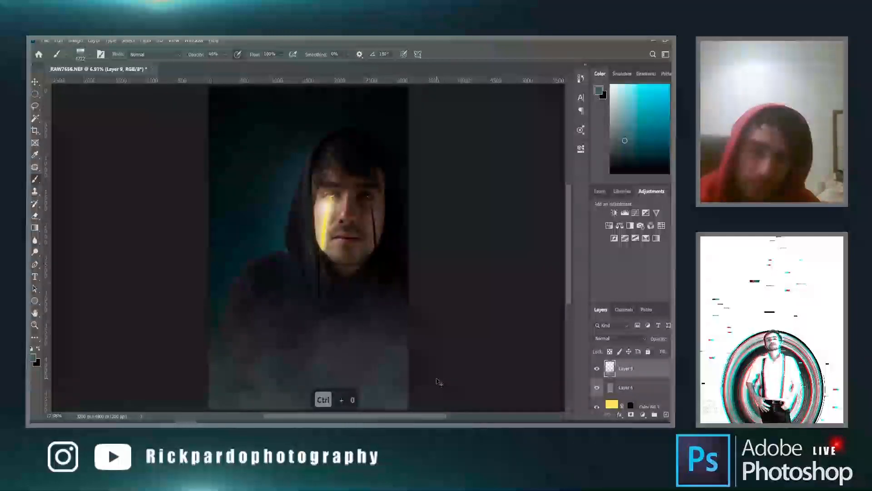
scroll(427, 314, down, 3)
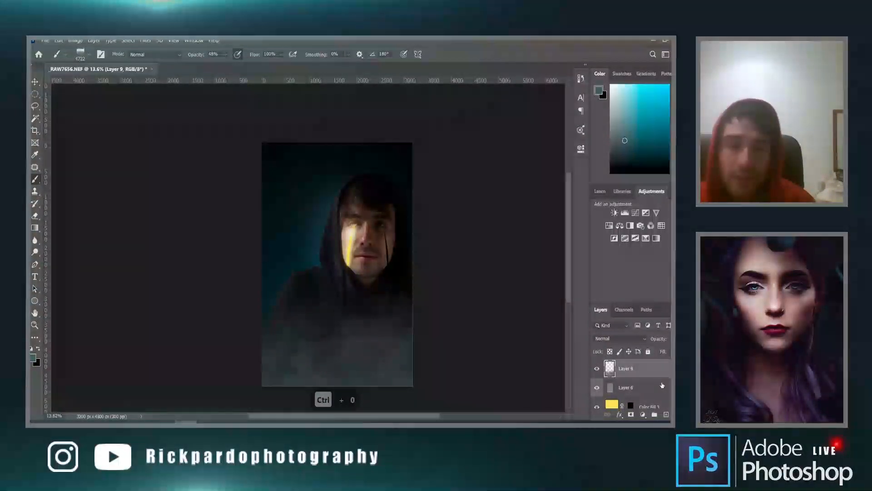
click(598, 369)
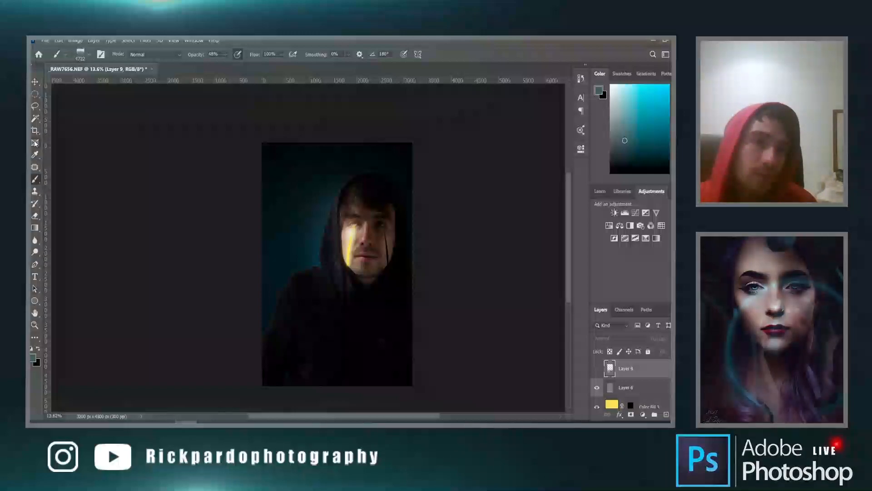
Crop the image to the 4:5 (8:10) ratio, repositioning the portrait lower and slightly to the right in the frame.
click(35, 131)
click(367, 307)
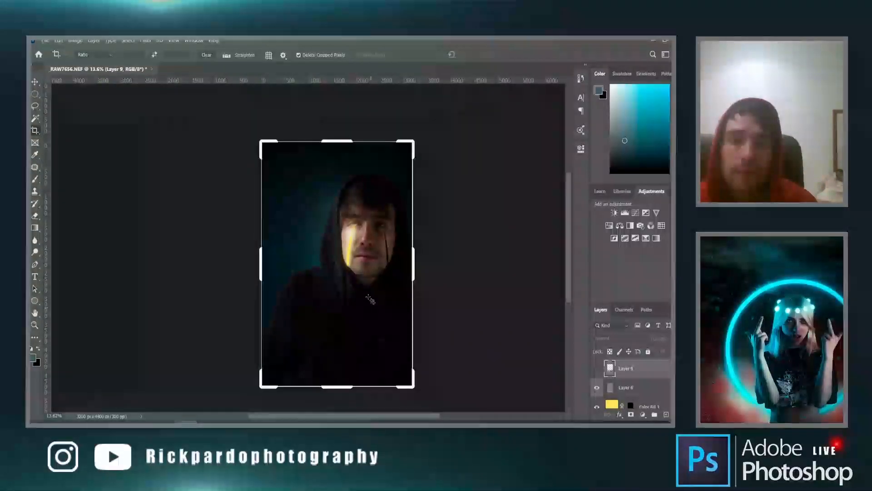
click(105, 55)
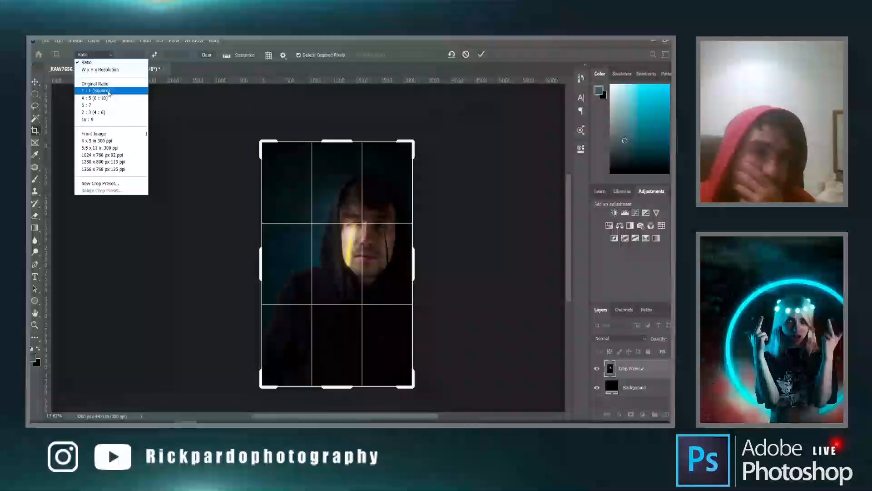
click(94, 98)
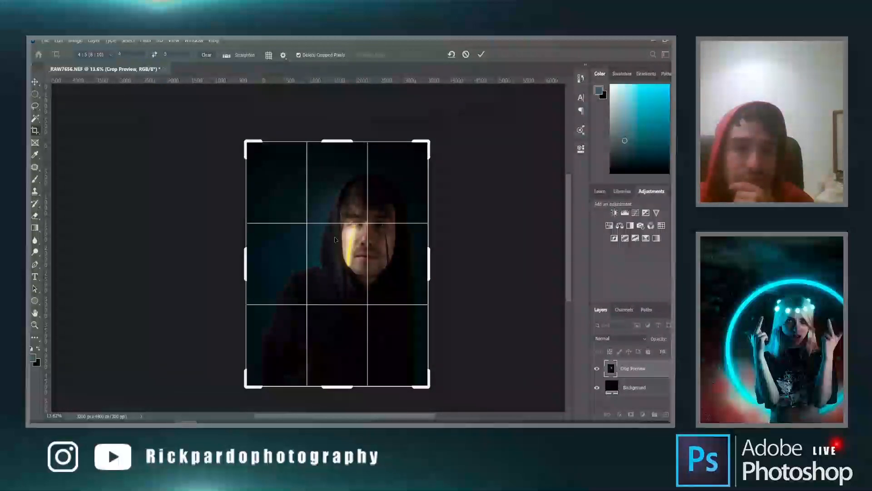
drag(348, 228, 353, 255)
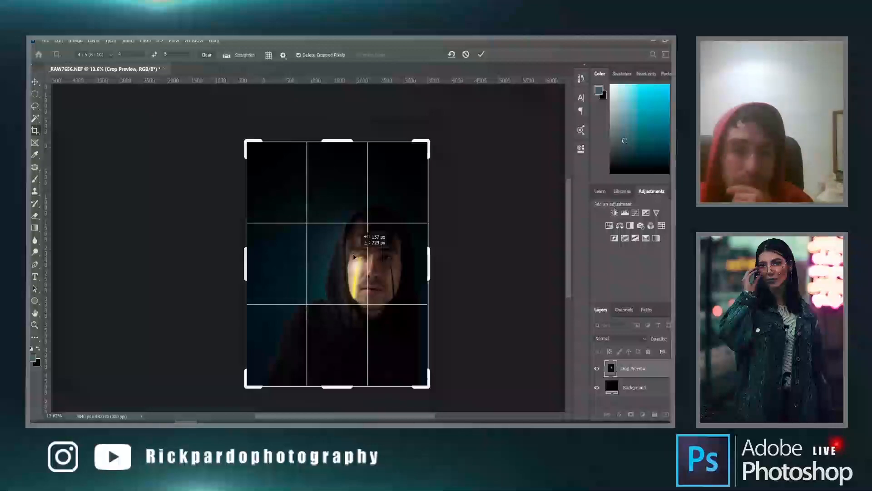
key(Return)
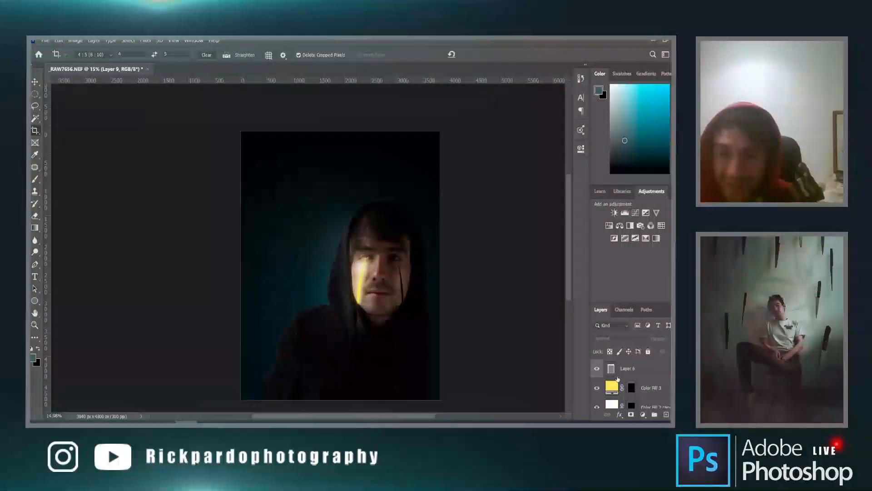
Select the image layers together and transform them to shift the whole portrait slightly to the right on the canvas.
scroll(641, 382, down, 5)
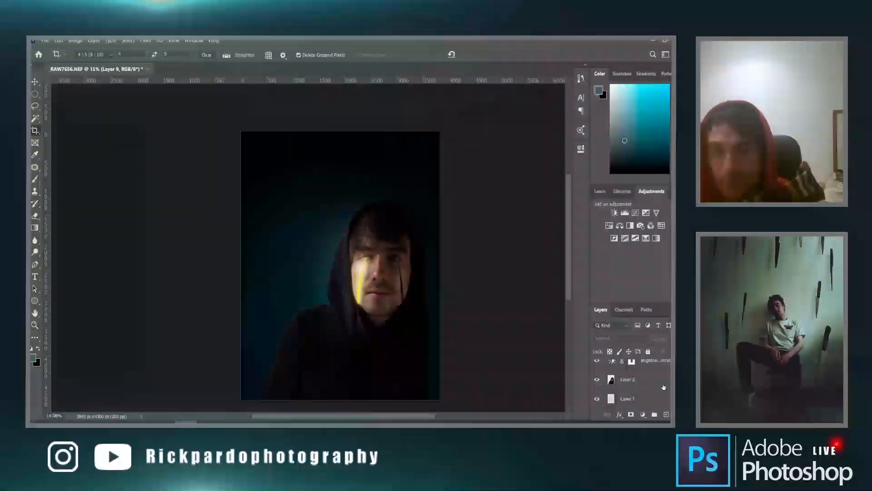
scroll(642, 398, down, 2)
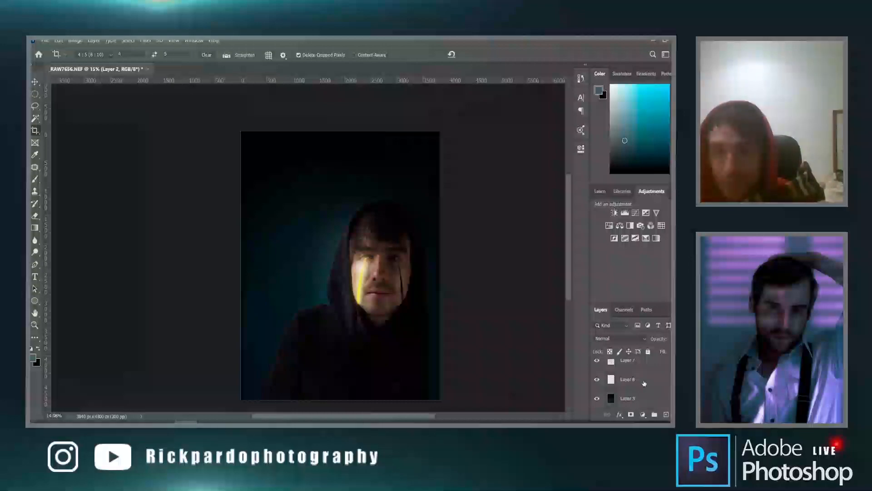
click(644, 383)
scroll(638, 389, down, 4)
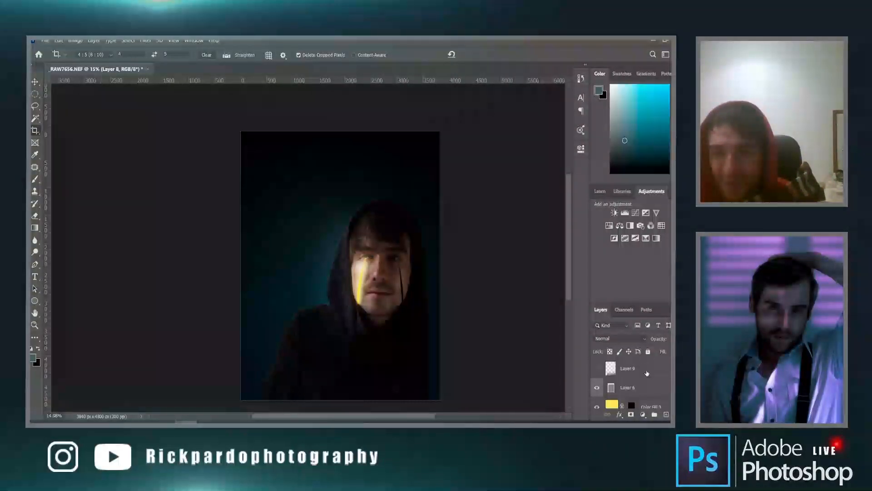
click(648, 369)
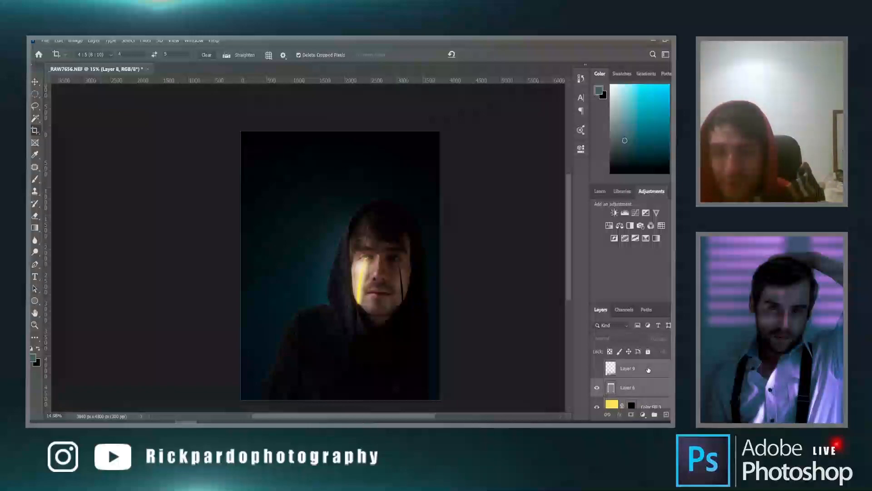
key(ctrl+t)
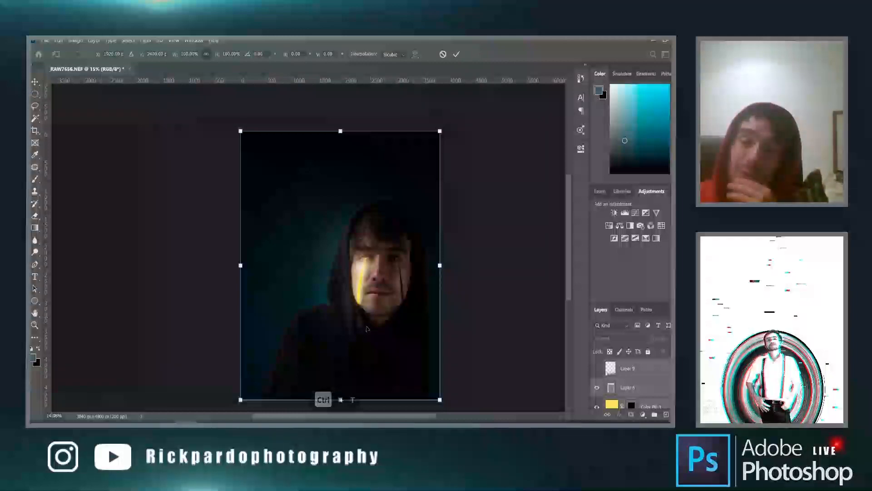
drag(370, 334, 377, 335)
key(Return)
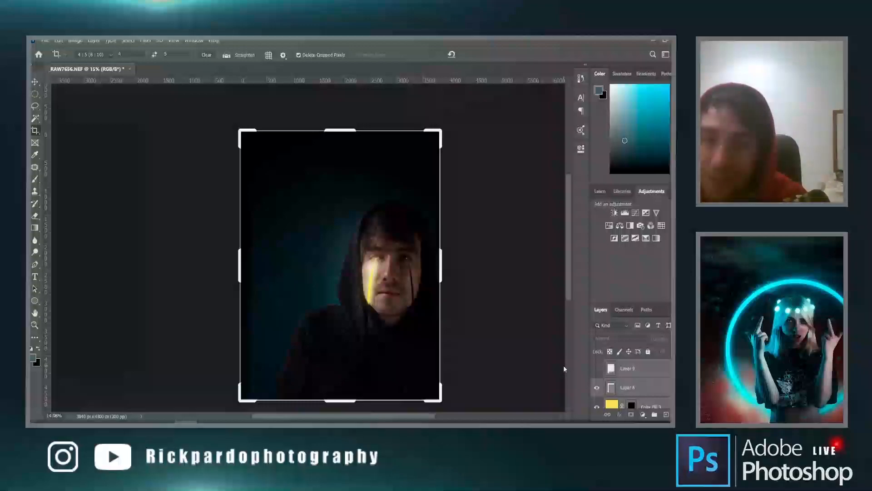
Examine the lower background layers by switching their visibility off and on to identify which one creates the teal glow.
click(643, 389)
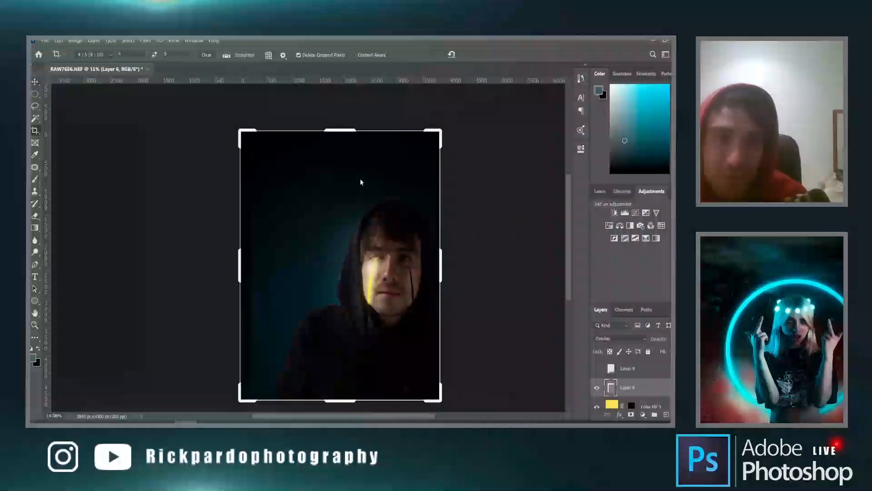
key(v)
scroll(659, 384, down, 5)
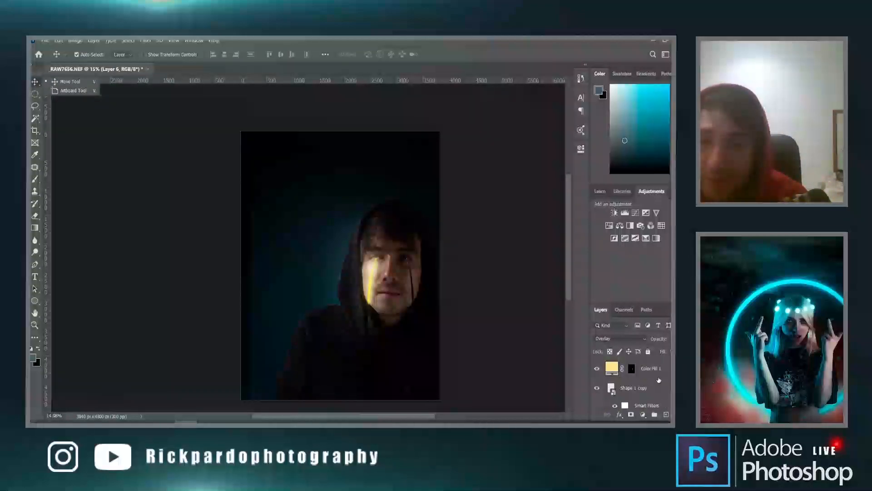
scroll(640, 380, down, 3)
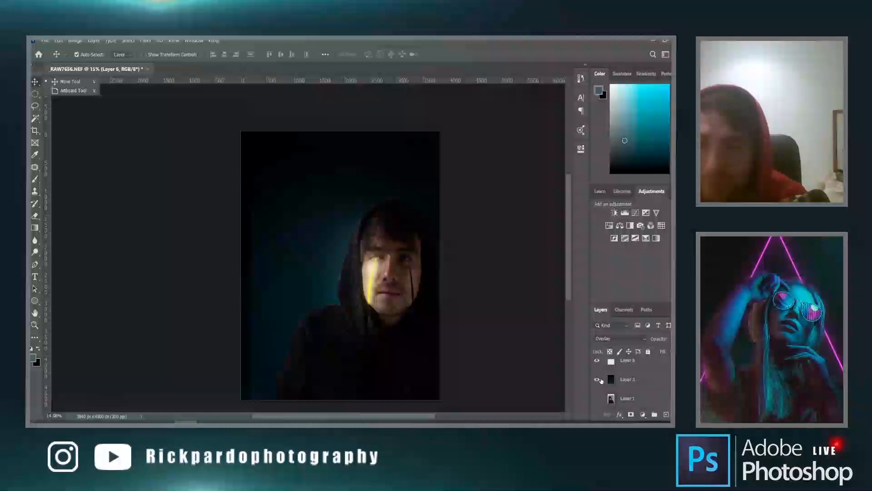
click(598, 379)
click(597, 380)
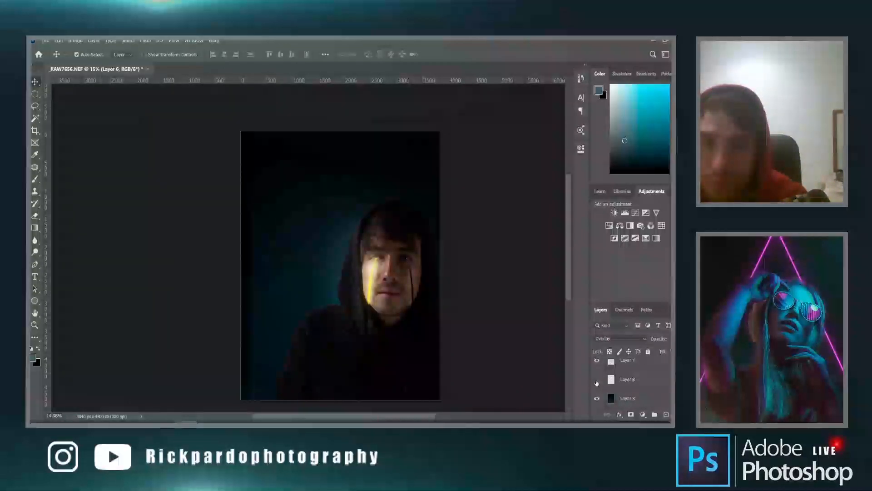
click(599, 362)
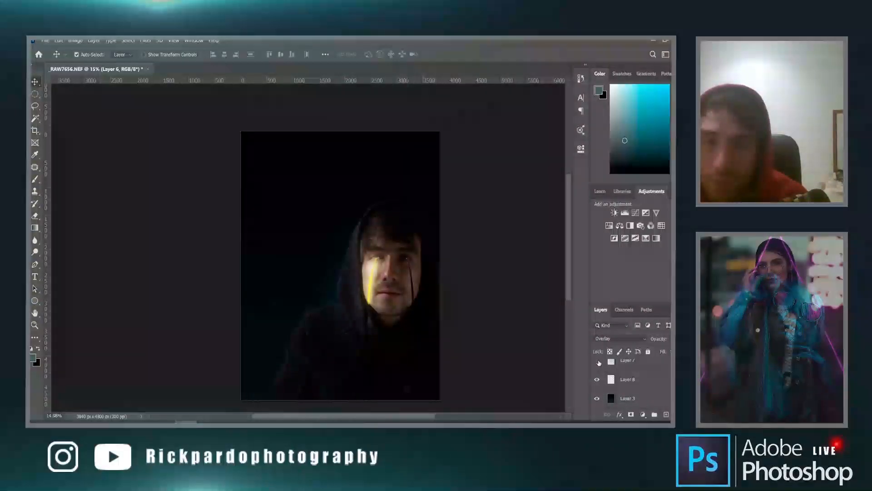
click(598, 362)
Select Layer 7 and add a layer mask to it.
click(626, 365)
scroll(638, 384, up, 1)
scroll(639, 386, down, 1)
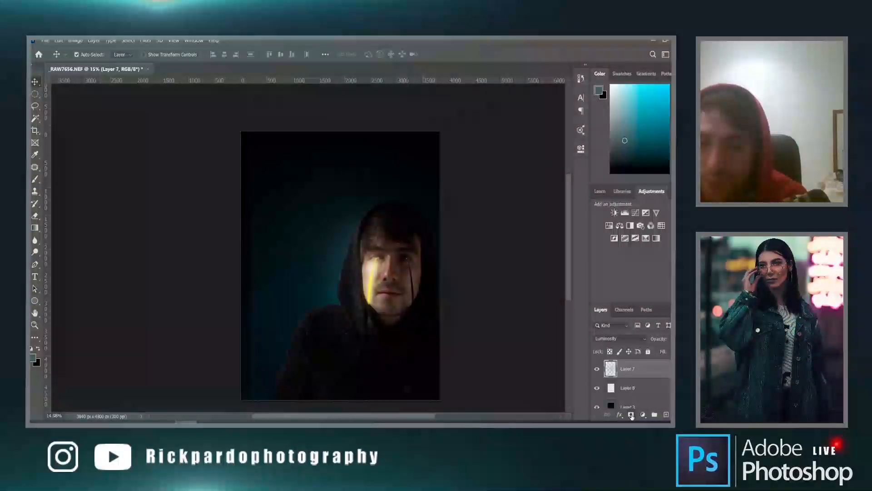
click(631, 414)
Switch to a large round brush from General Brushes and paint black on Layer 7's mask around the image's upper-left corner.
key(b)
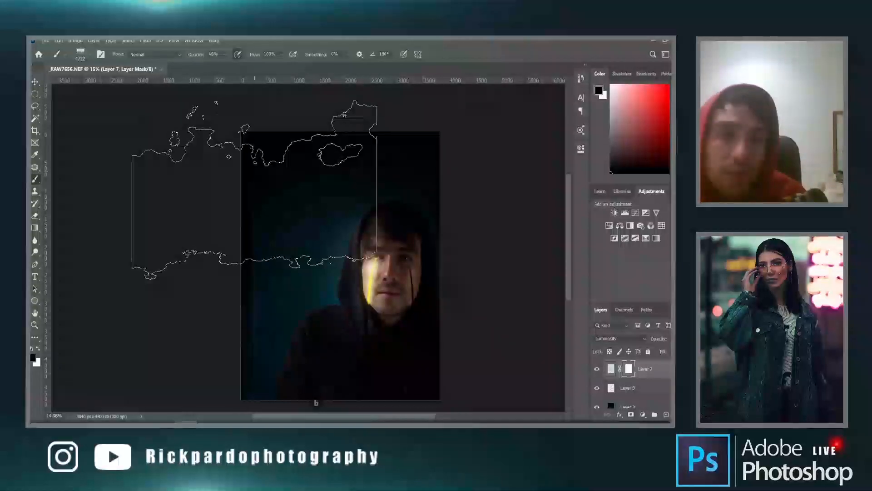
right_click(266, 157)
scroll(295, 243, up, 8)
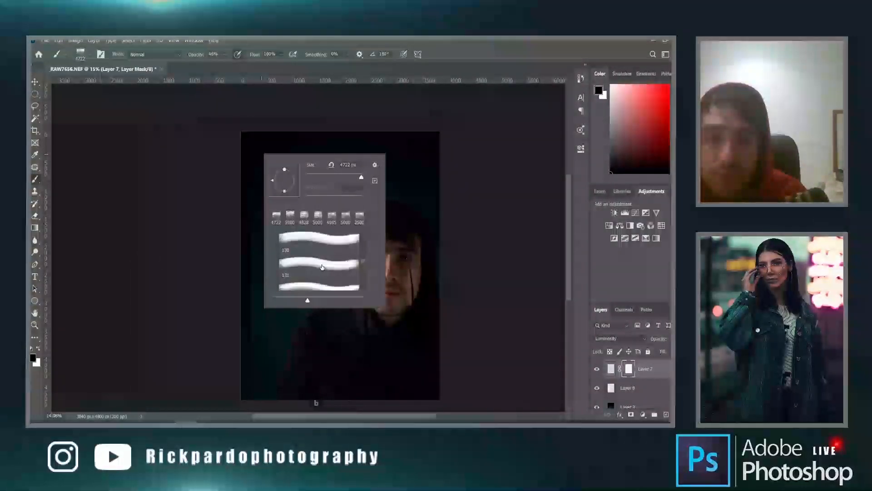
scroll(323, 265, up, 3)
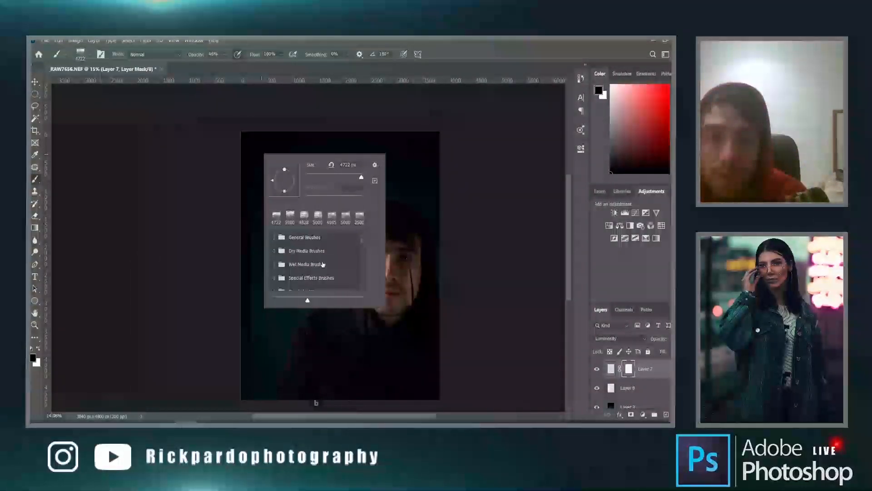
click(274, 237)
click(292, 252)
click(499, 194)
drag(323, 160, 233, 173)
drag(273, 150, 239, 163)
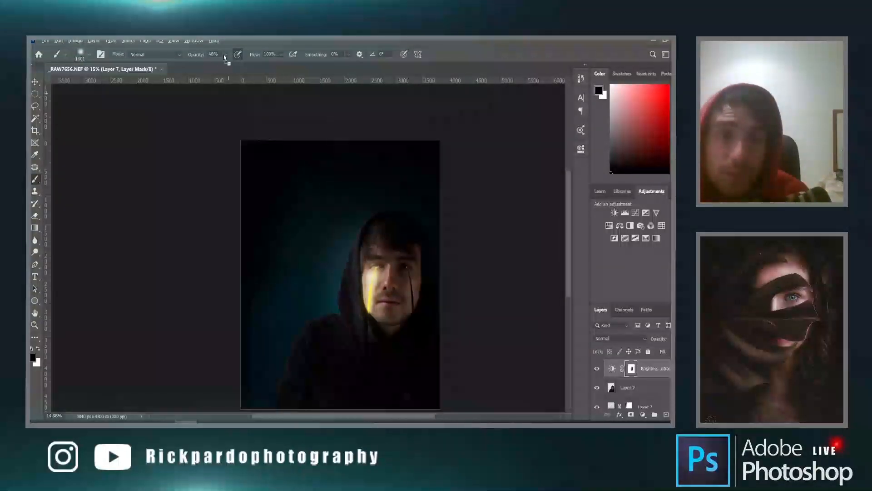
Try to paint black along the image's left edge on the Brightness/Contrast mask with the brush at 10% and 27% opacity.
click(226, 55)
drag(228, 68, 220, 70)
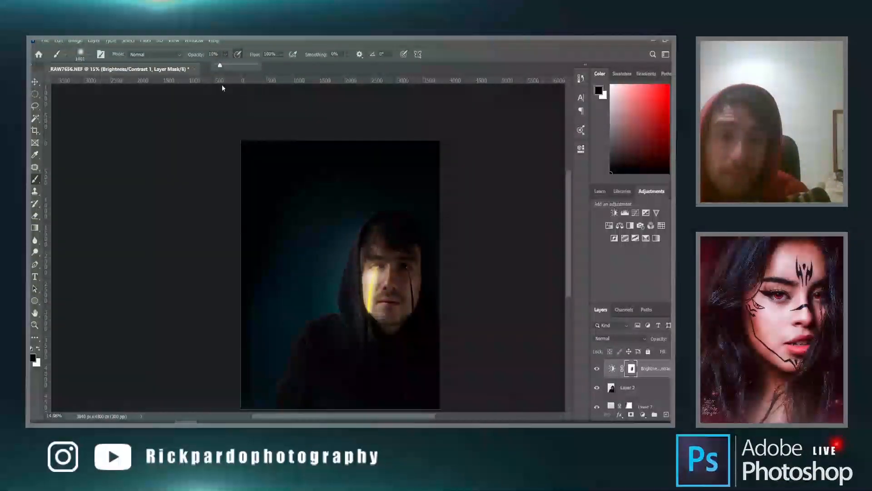
drag(249, 283, 240, 280)
mouse_move(237, 367)
mouse_down()
mouse_move(250, 287)
mouse_move(250, 388)
mouse_move(260, 374)
mouse_move(253, 269)
mouse_move(299, 280)
mouse_up()
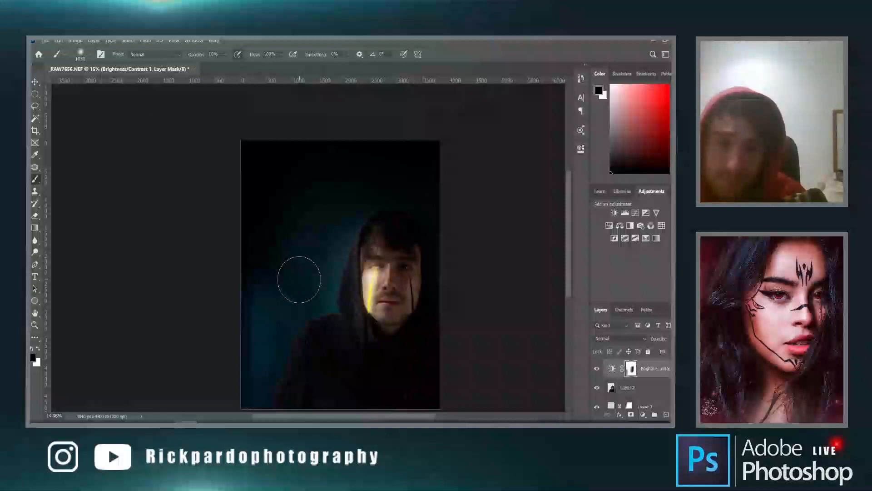
drag(226, 55, 234, 64)
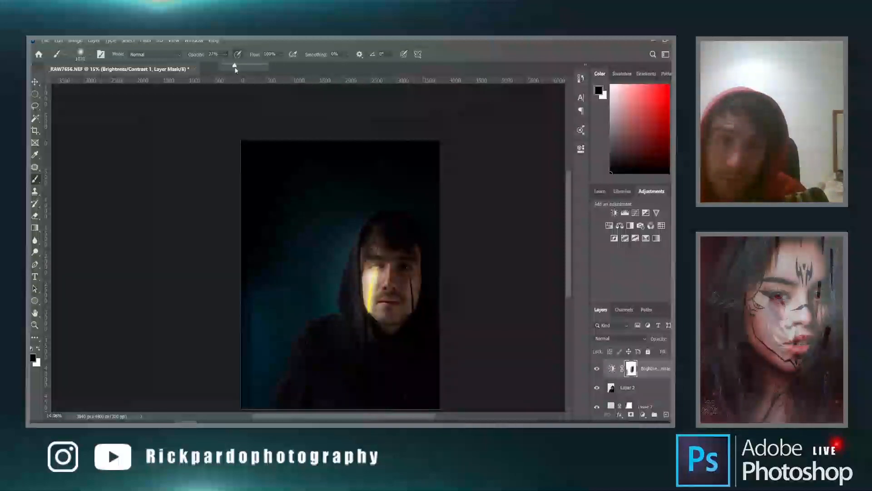
mouse_move(249, 344)
mouse_down()
mouse_move(258, 298)
mouse_move(254, 350)
mouse_up()
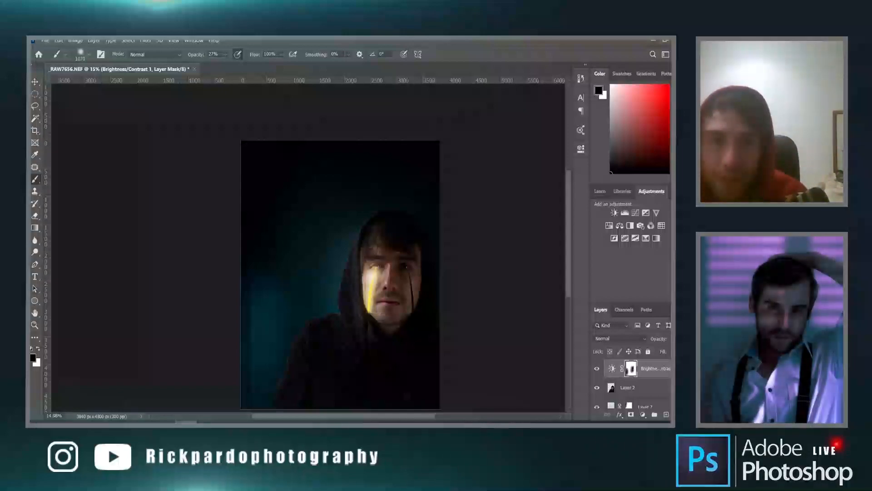
key(ctrl+z)
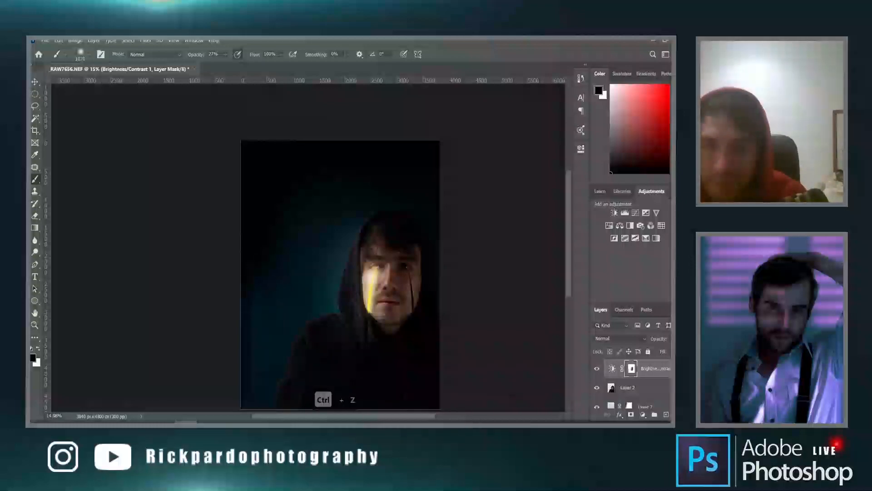
key(ctrl+z)
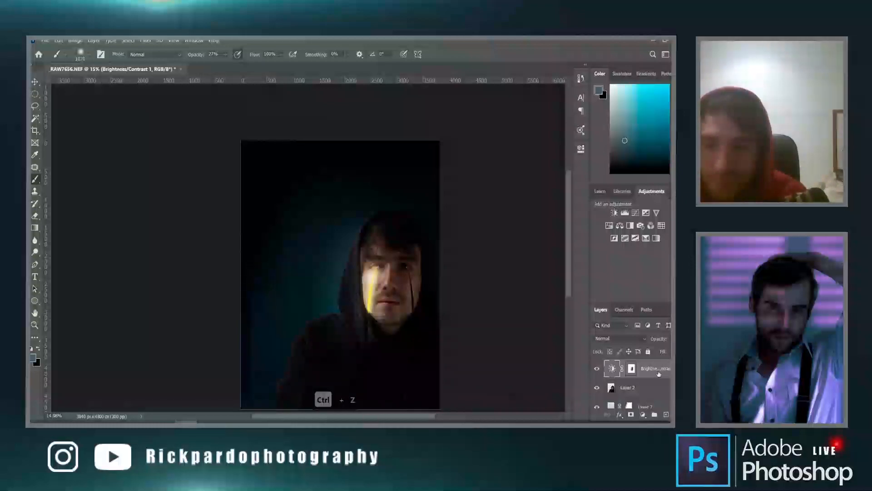
Select the Brightness/Contrast mask and examine the adjustment's effect by switching its visibility off and on.
click(630, 370)
scroll(598, 373, up, 2)
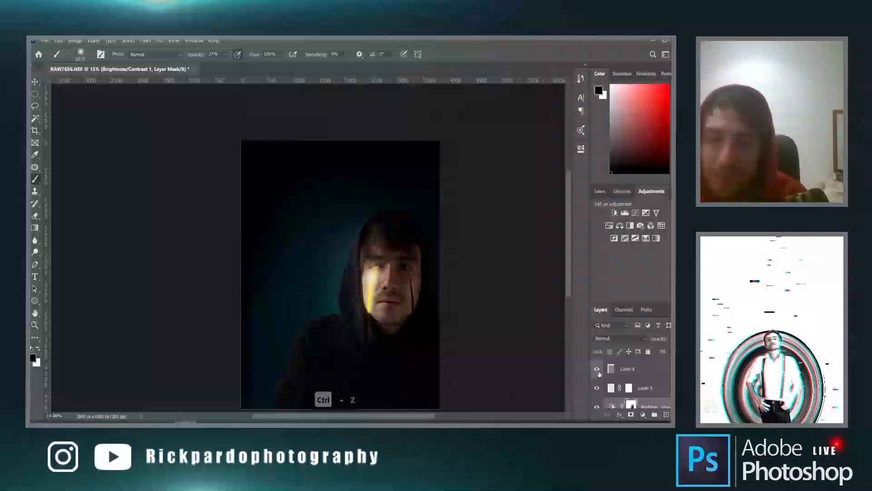
scroll(600, 377, down, 1)
click(596, 388)
click(597, 388)
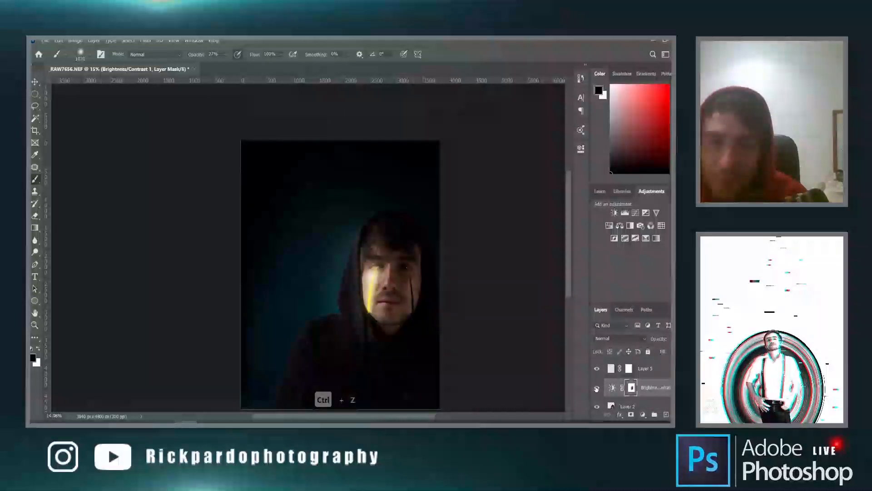
scroll(627, 389, up, 1)
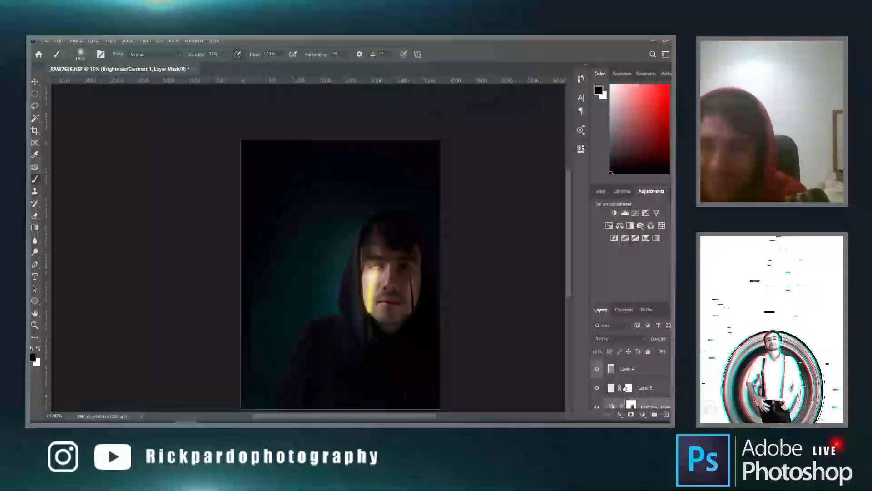
Add a new empty layer directly above Layer 6 near the top of the layer stack.
scroll(627, 390, up, 4)
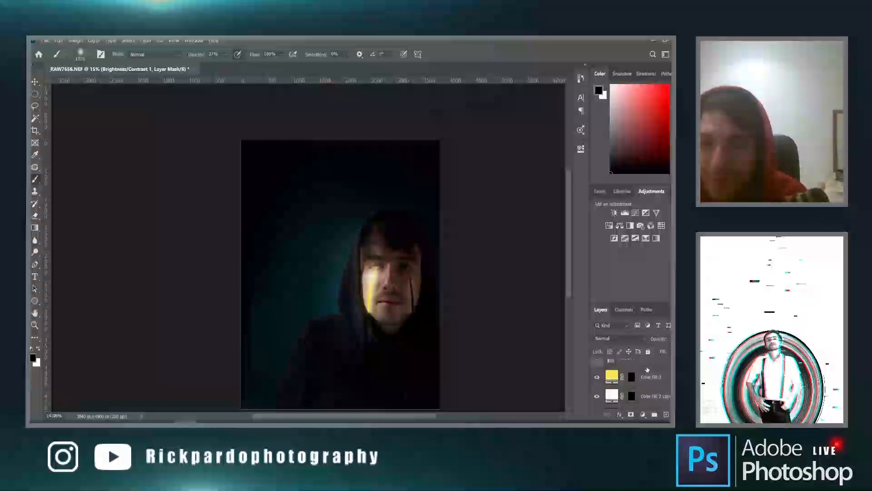
click(643, 392)
click(629, 368)
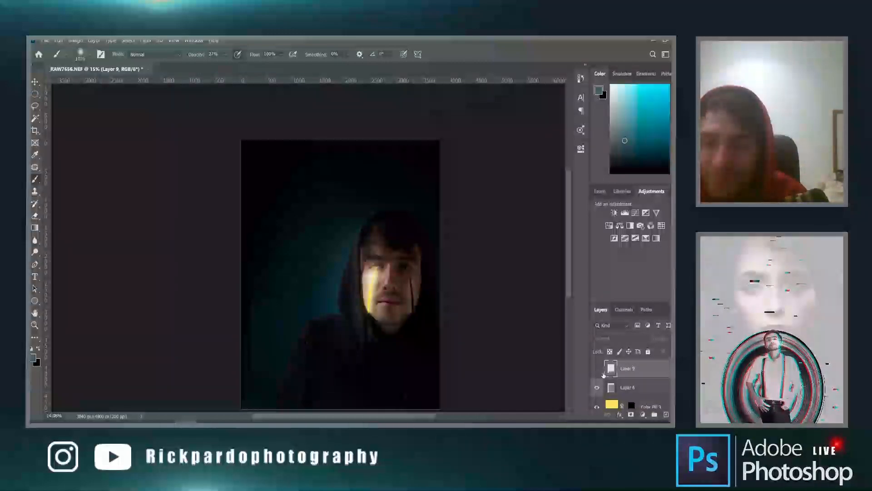
click(661, 387)
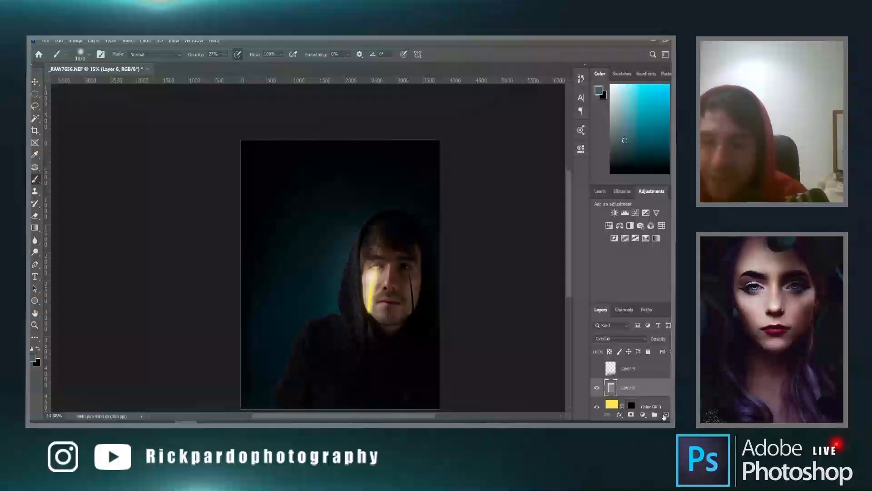
click(666, 414)
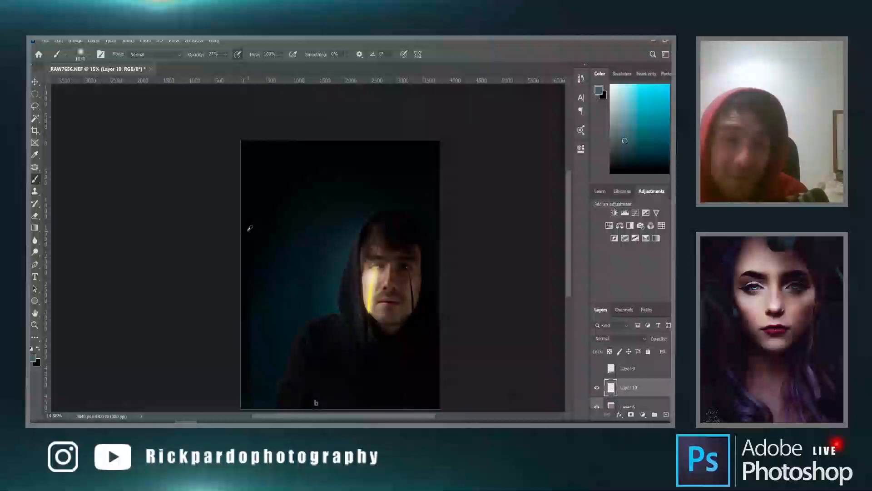
Sample the dark background colour near the image's left edge and paint it over that edge, lowering the brush opacity to 11%.
alt+click(248, 276)
mouse_move(259, 276)
mouse_down()
mouse_move(277, 276)
mouse_move(241, 273)
mouse_up()
click(243, 271)
click(224, 55)
click(234, 248)
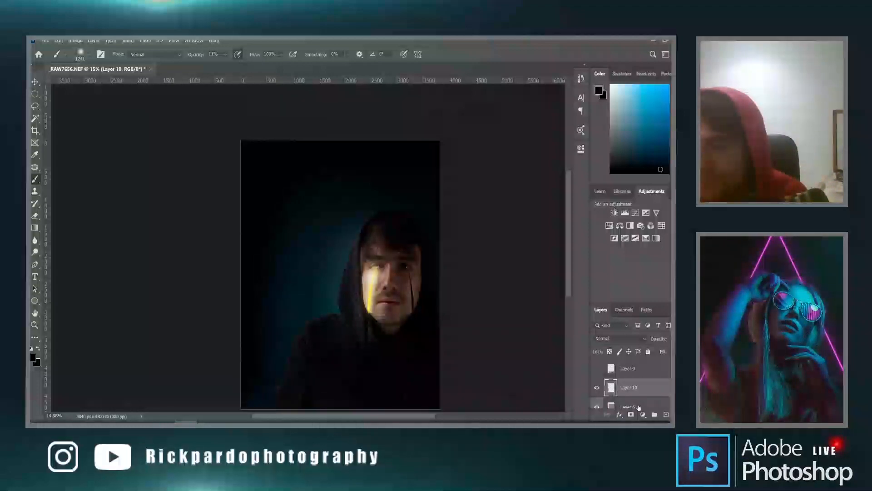
Make the fog on Layer 9 visible and scale it to about 127% so it extends past both sides of the canvas.
click(597, 368)
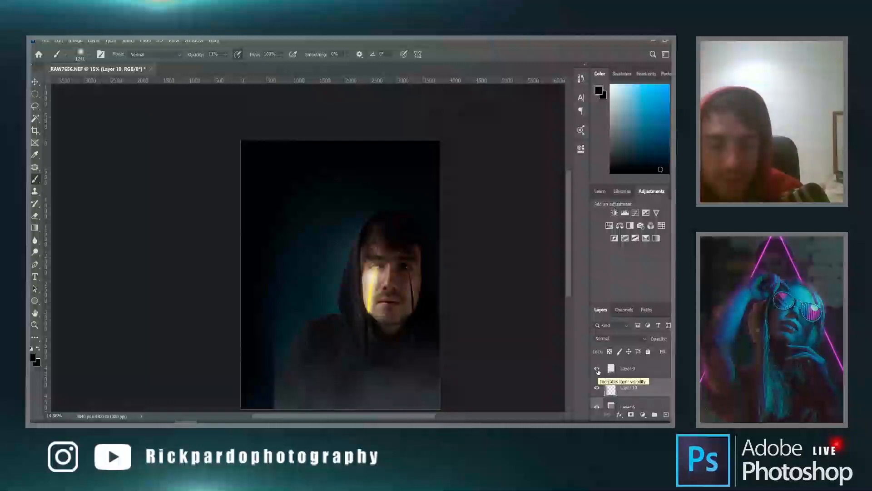
key(ctrl+t)
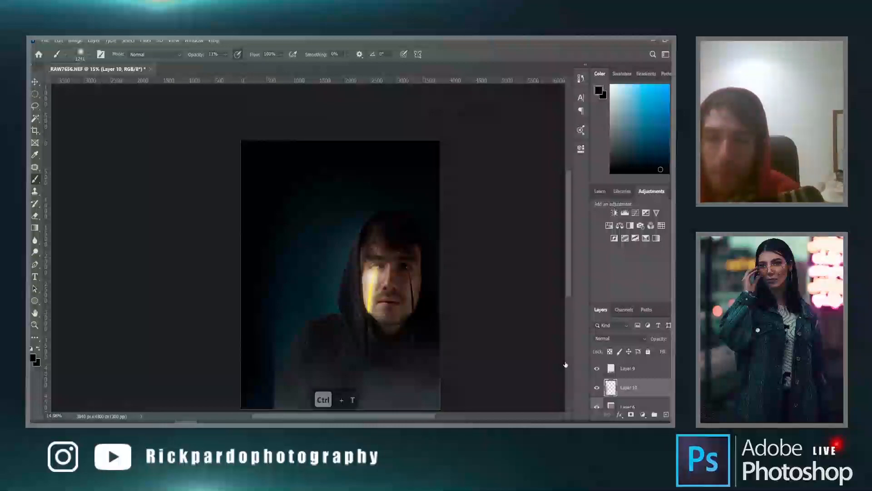
click(613, 376)
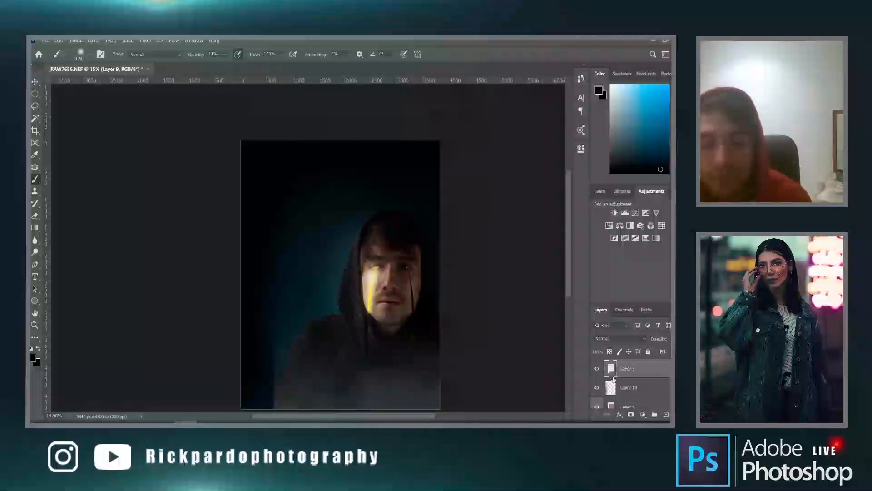
key(ctrl+t)
drag(274, 286, 233, 256)
drag(446, 405, 445, 410)
key(Return)
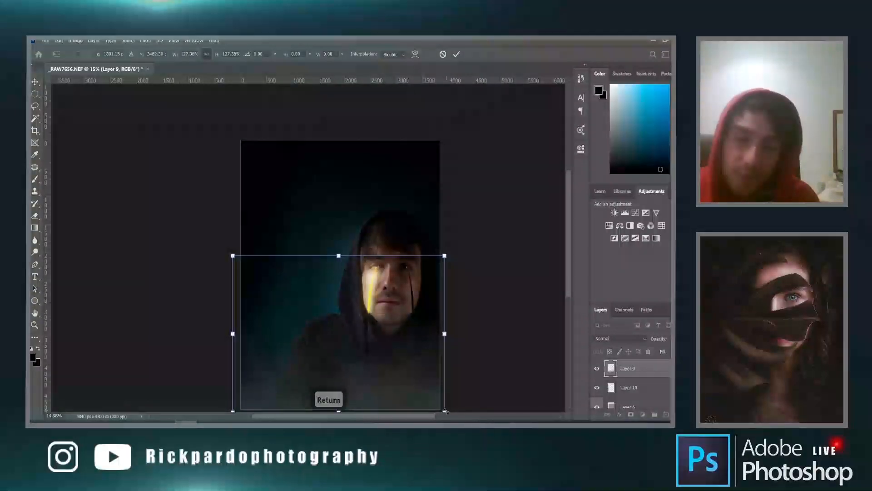
Colorize the Layer 9 fog with Hue/Saturation, using a teal hue of about 184 and a saturation of 14.
key(ctrl+u)
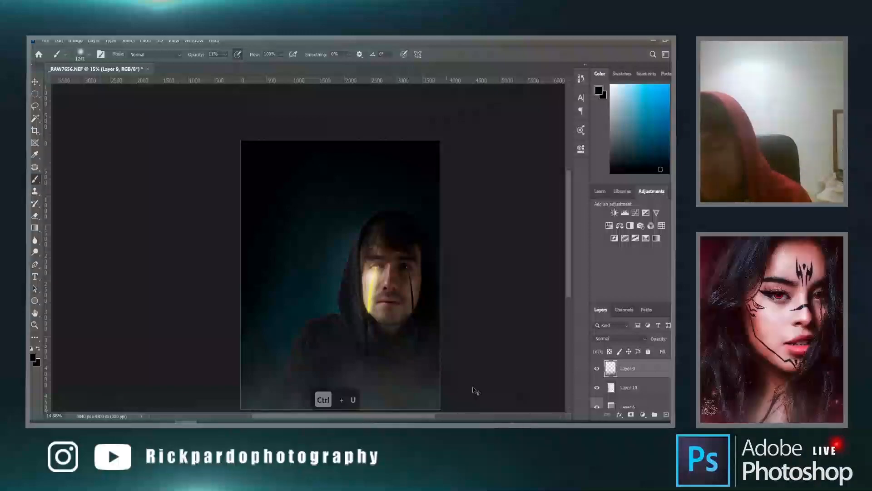
key(alt)
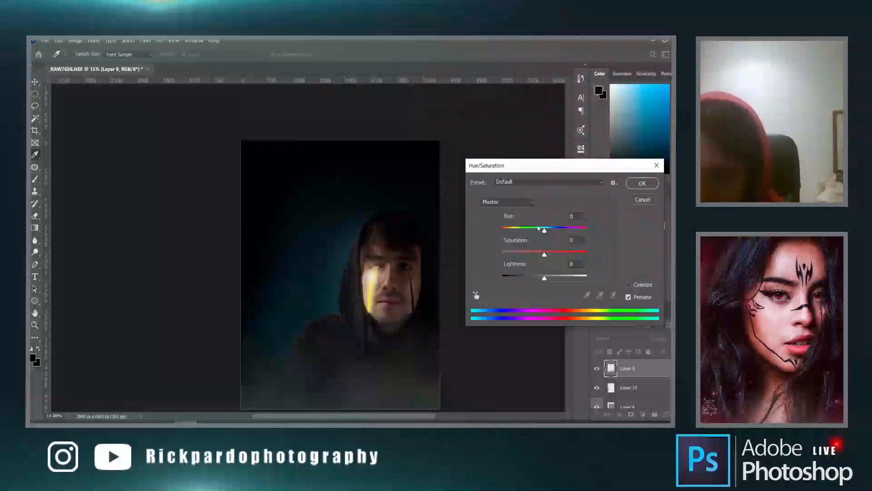
click(628, 286)
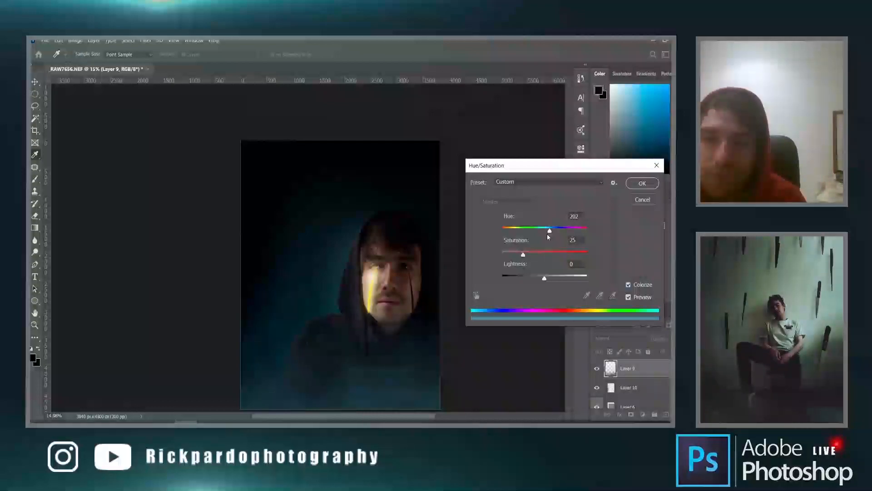
mouse_move(548, 231)
mouse_down()
mouse_move(581, 230)
mouse_move(513, 230)
mouse_move(534, 227)
mouse_up()
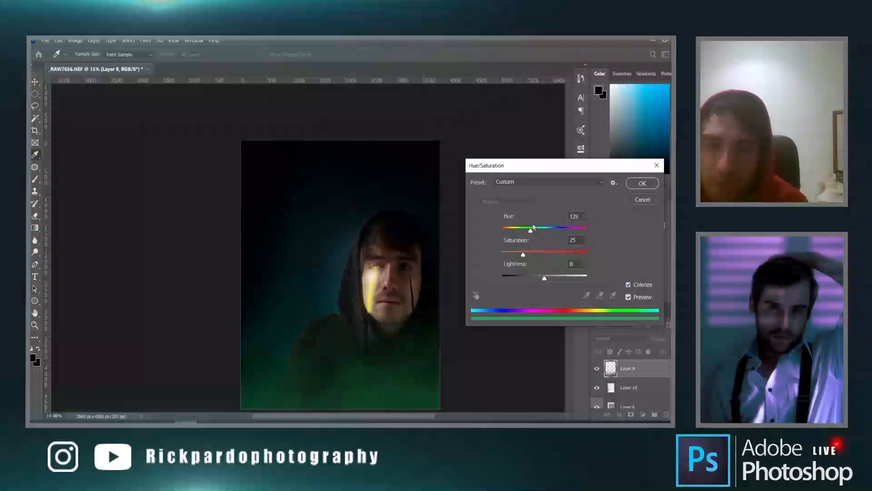
drag(525, 256, 546, 231)
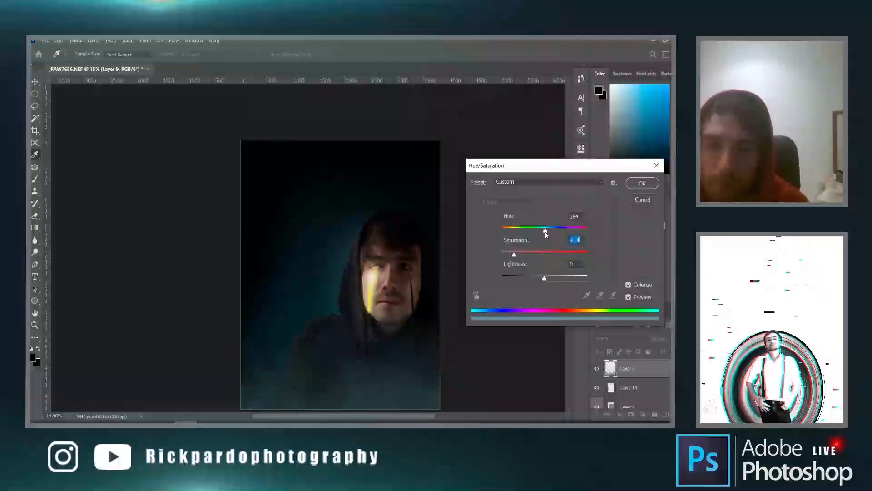
click(641, 184)
Activate the Brush tool and select Layer 3 near the bottom of the layer stack.
key(b)
scroll(634, 382, down, 10)
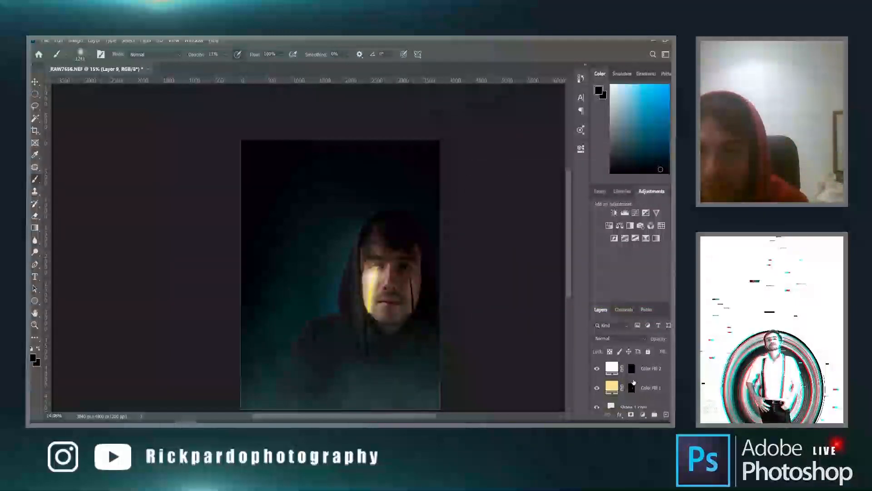
scroll(634, 382, down, 5)
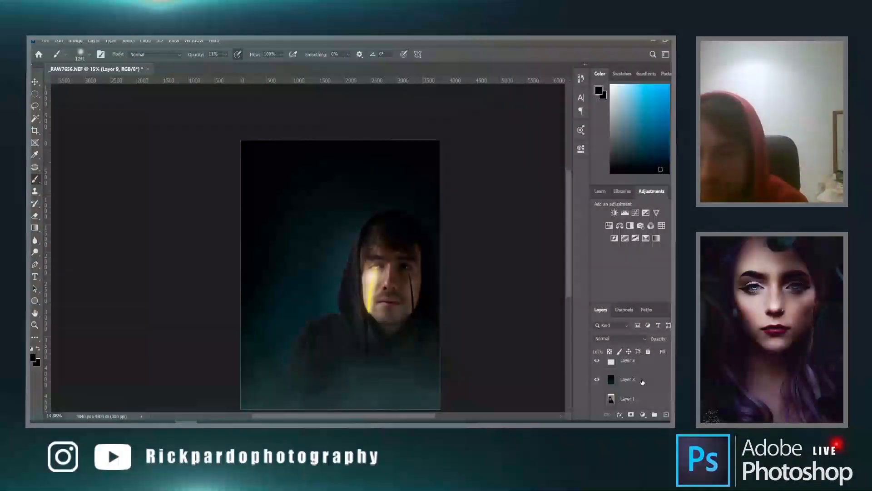
click(654, 384)
click(667, 415)
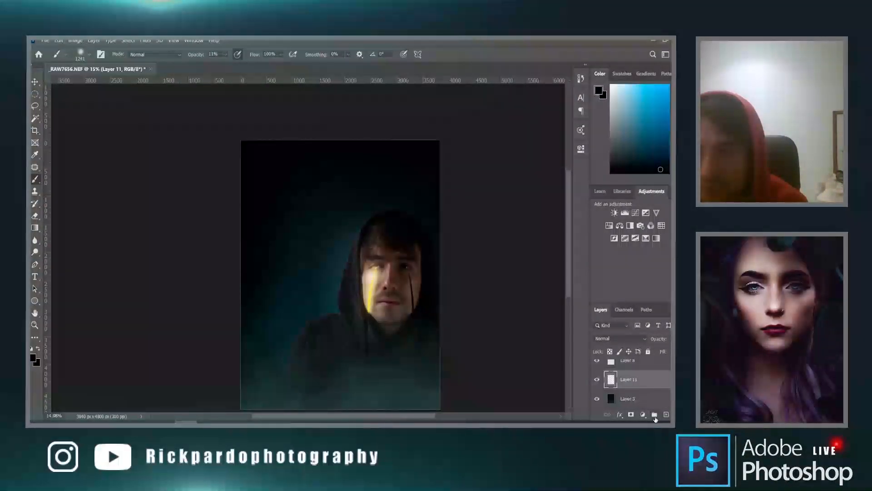
right_click(339, 186)
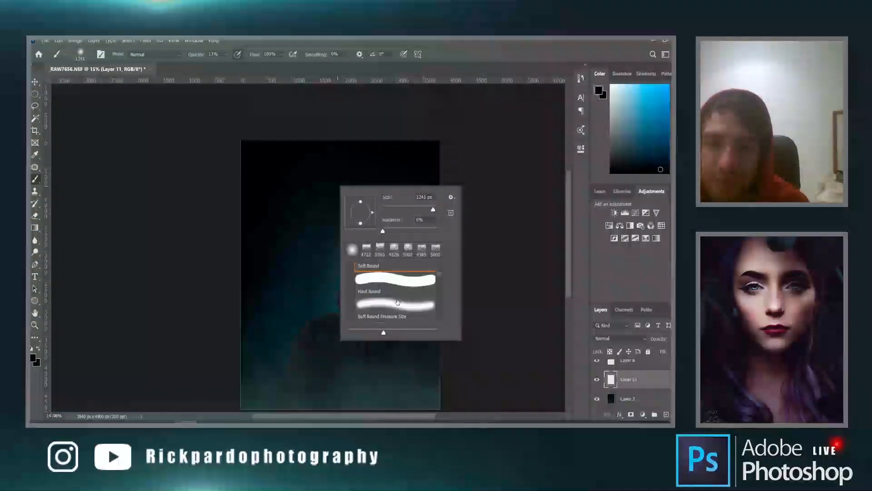
click(351, 270)
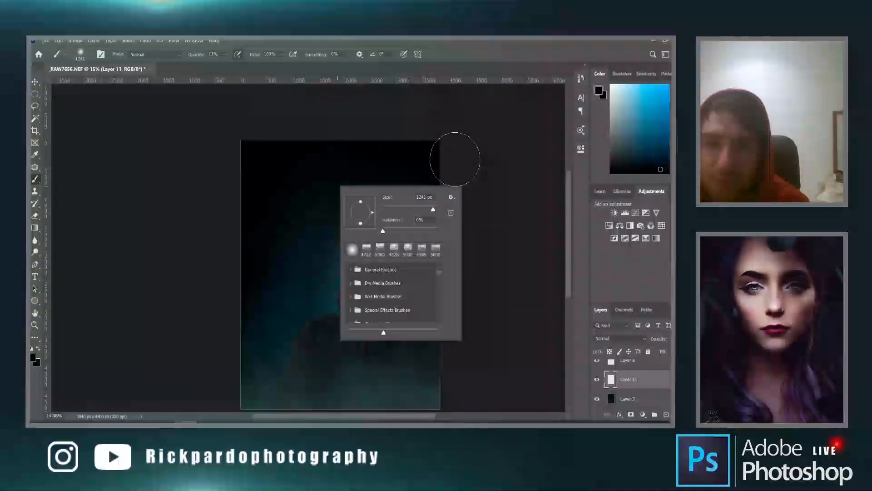
click(588, 153)
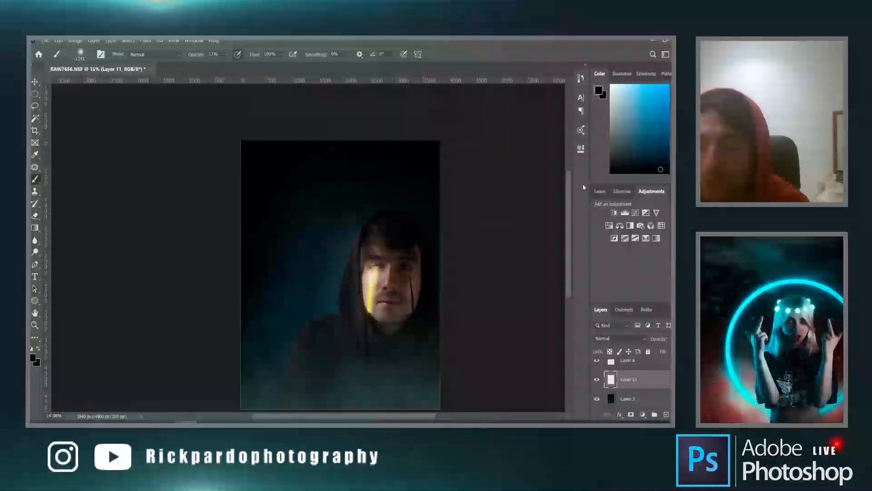
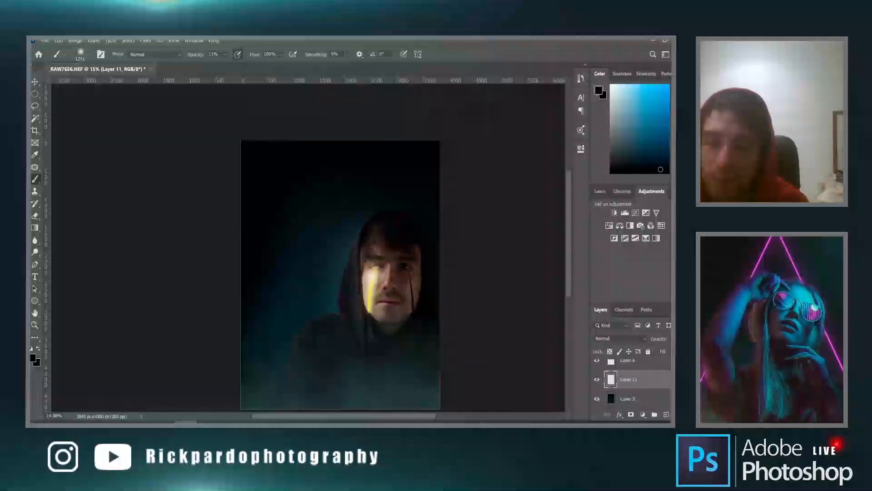
key(Delete)
Create a gray-labelled Overlay layer filled with 50% gray above Layer 3, and reset the foreground and background colours to black and white.
click(94, 40)
mouse_move(154, 49)
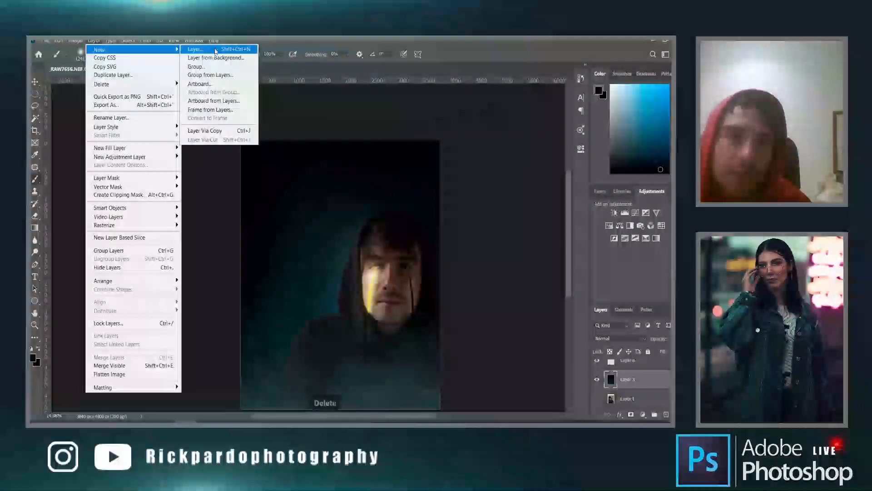
click(214, 50)
click(323, 173)
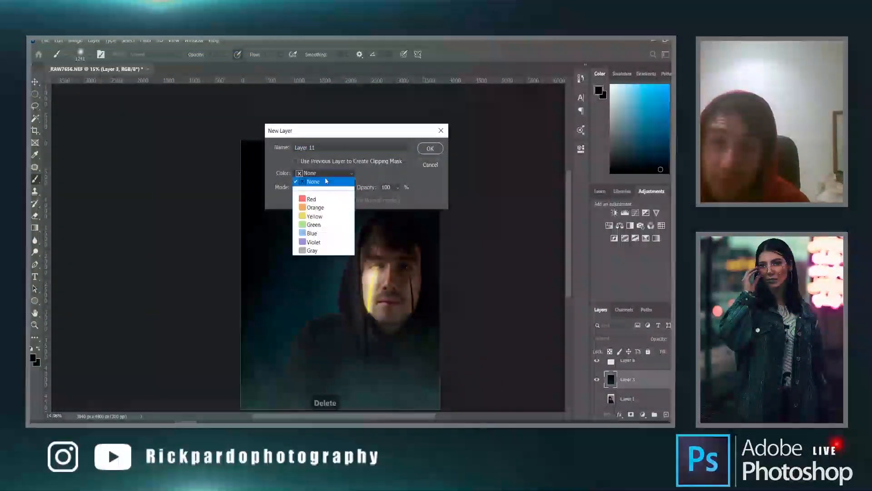
click(308, 252)
click(325, 188)
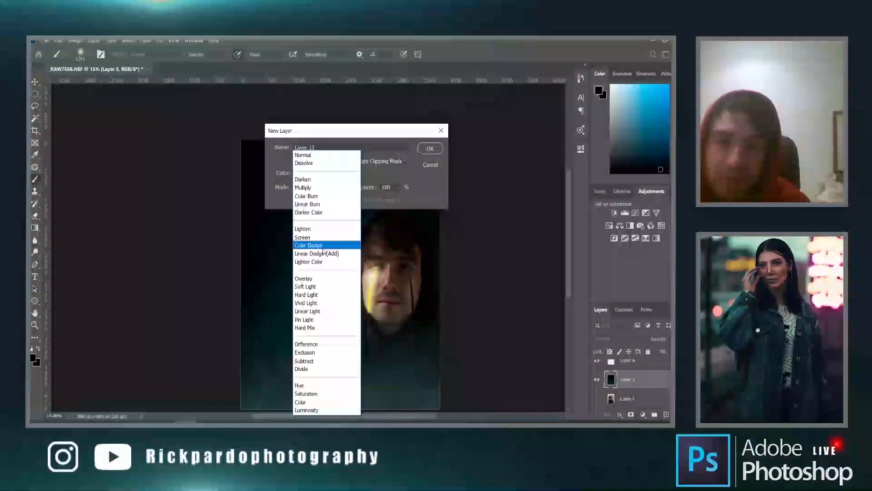
click(338, 280)
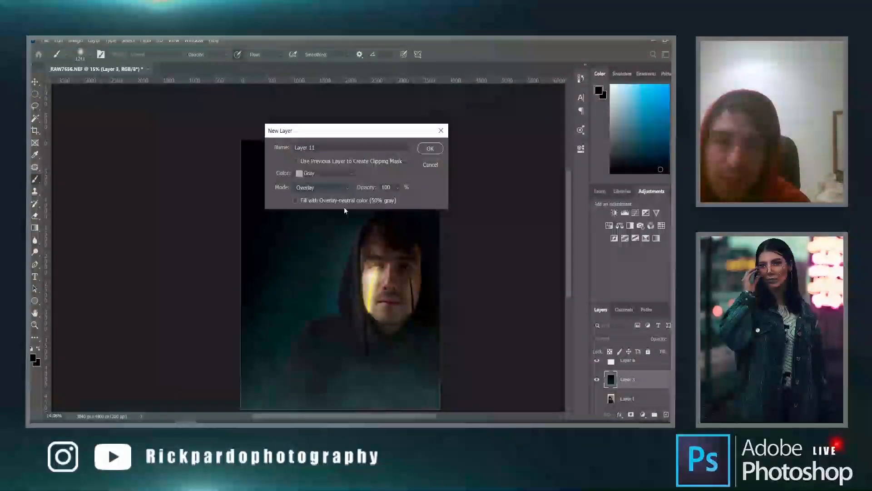
click(432, 149)
key(d)
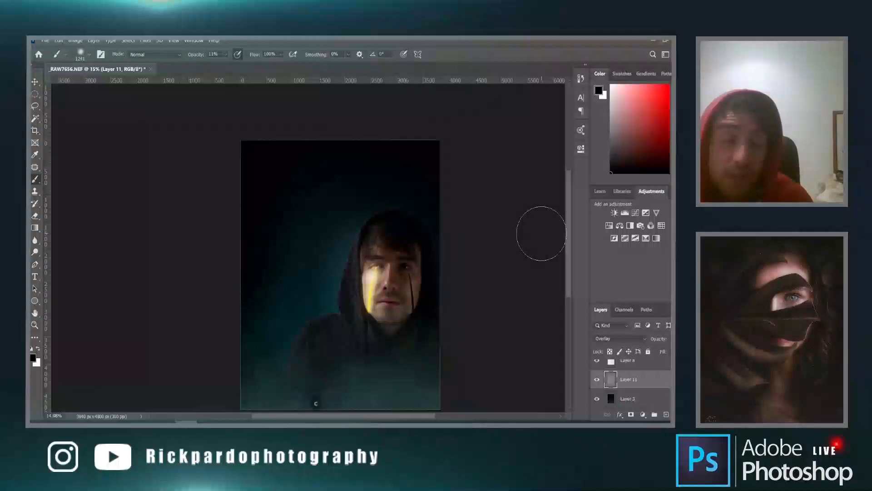
Set the brush to white at 47% opacity and brush soft light onto the upper-left background on Layer 11.
key(c)
key(x)
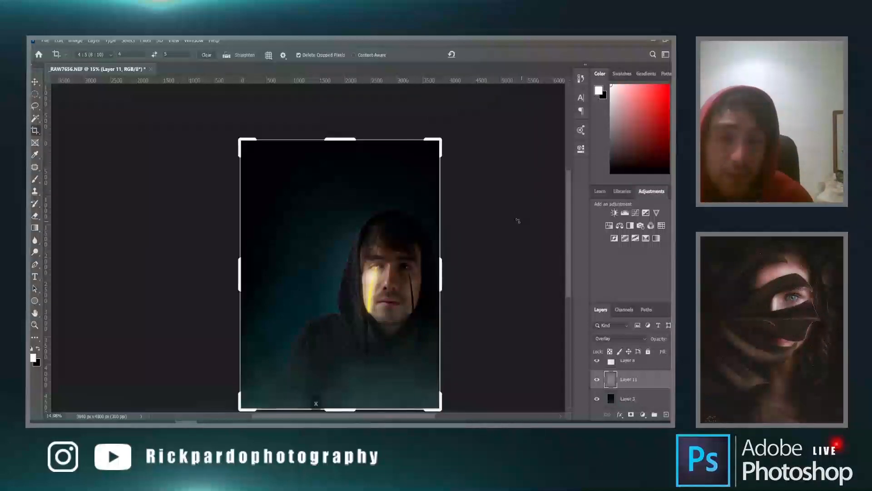
key(b)
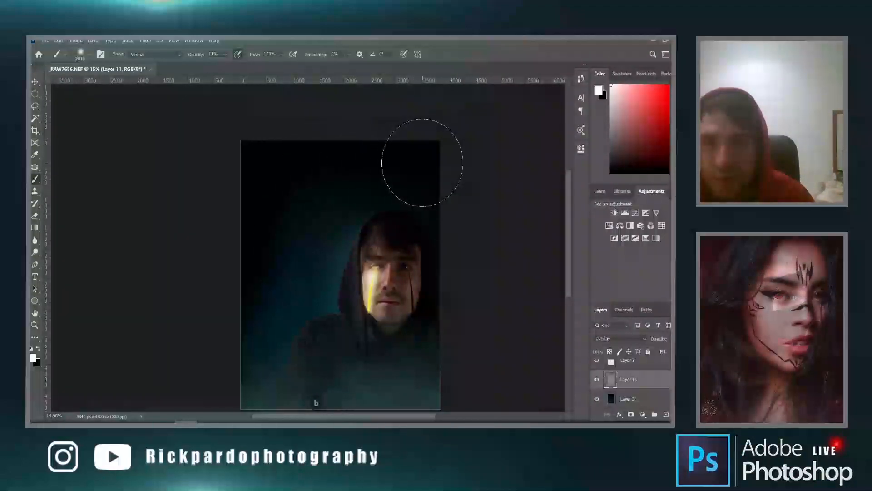
right_click(361, 187)
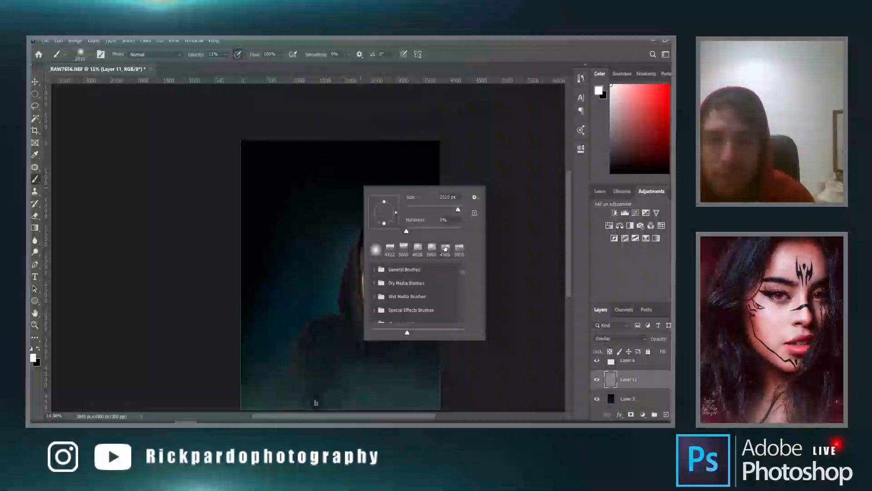
click(470, 127)
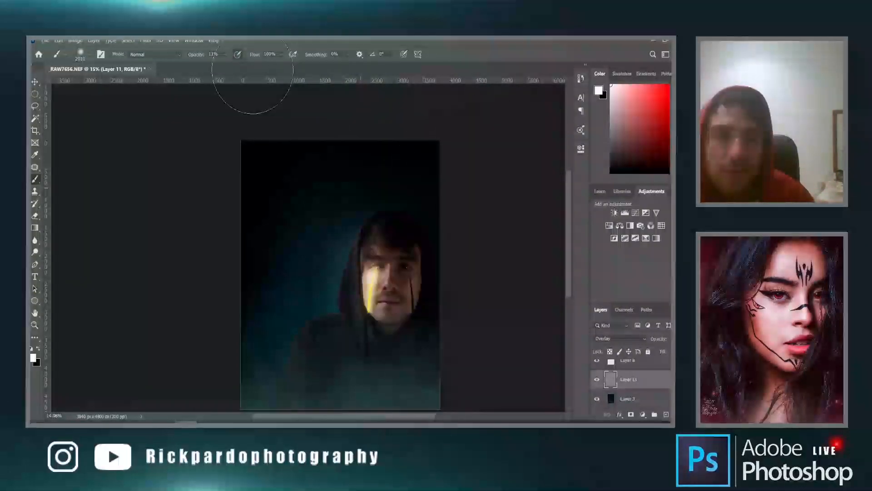
click(224, 55)
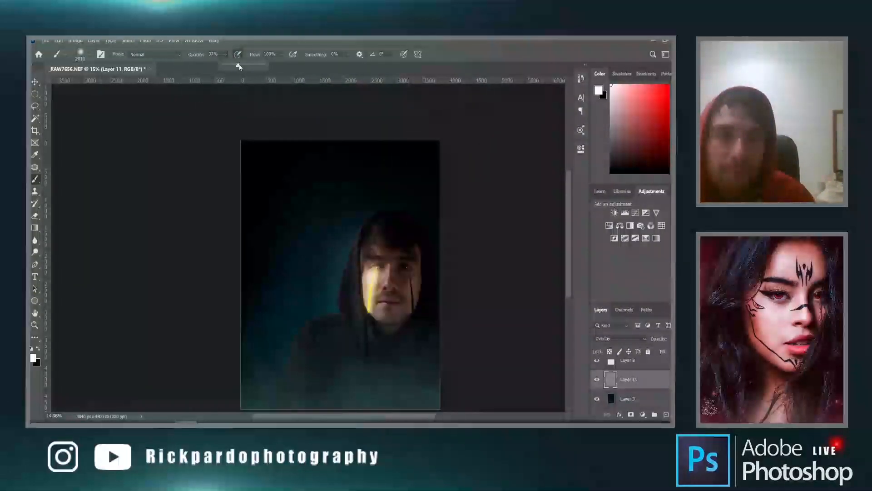
drag(238, 66, 242, 66)
drag(295, 187, 271, 178)
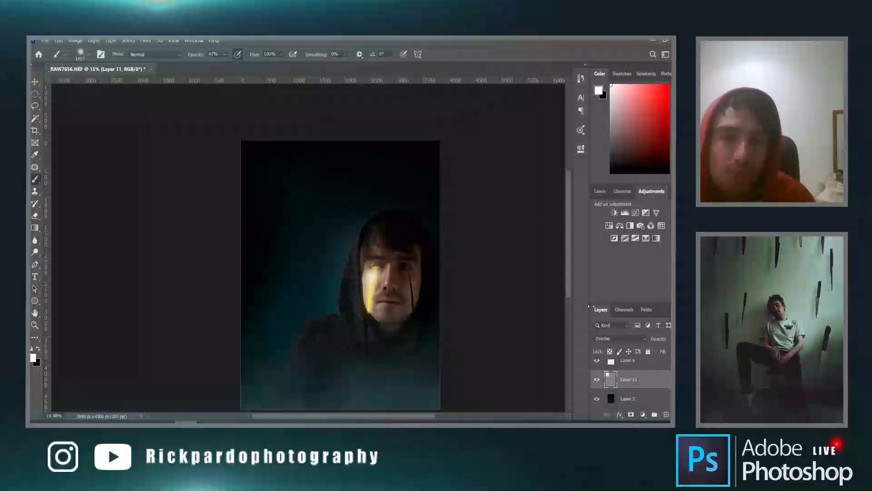
scroll(268, 171, down, 1)
scroll(268, 171, up, 4)
drag(332, 156, 295, 170)
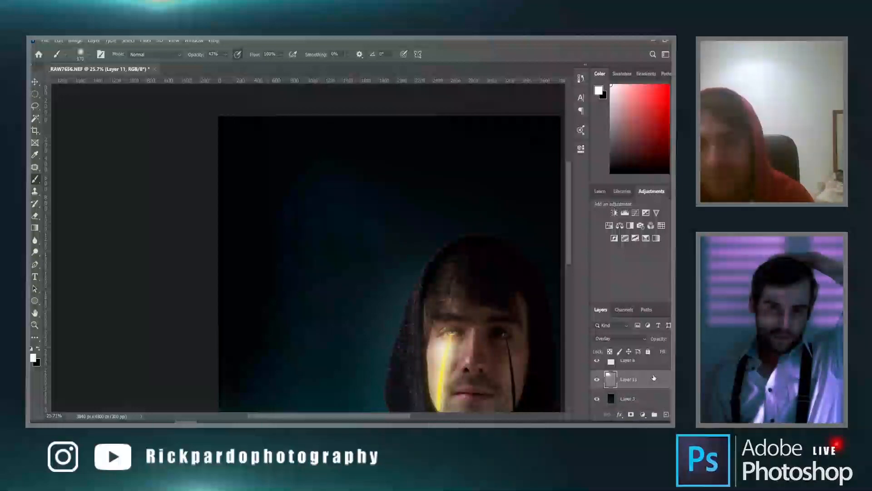
Create a new empty layer directly below Layer 11 and undo a white test dab in the canvas's upper-left corner.
click(654, 414)
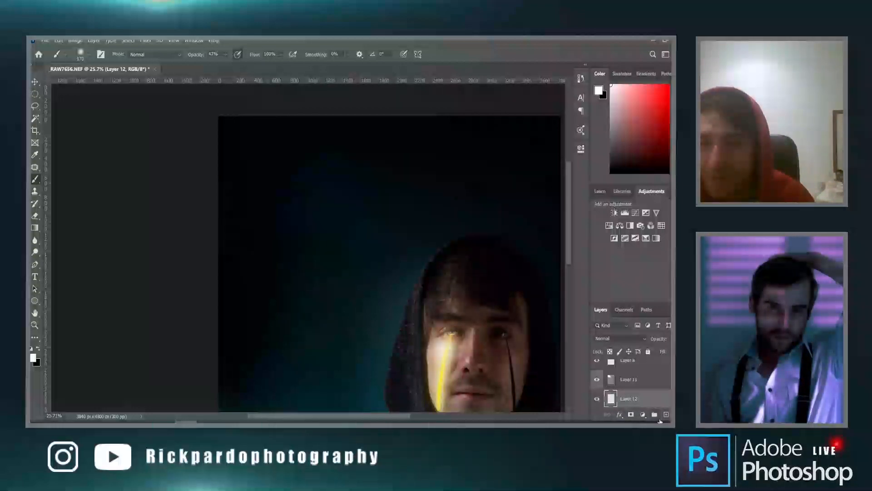
click(246, 142)
key(ctrl+z)
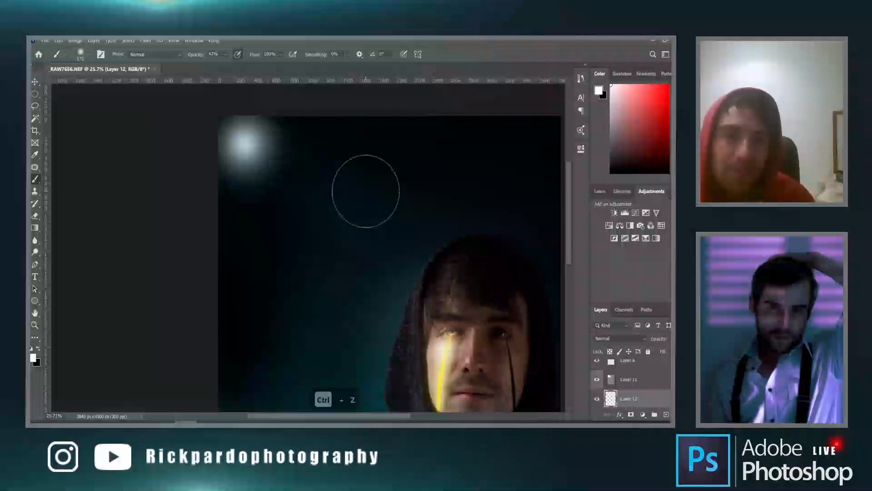
Set the brush flow to 12% and paint soft white haze across the upper background on the new layer.
right_click(281, 184)
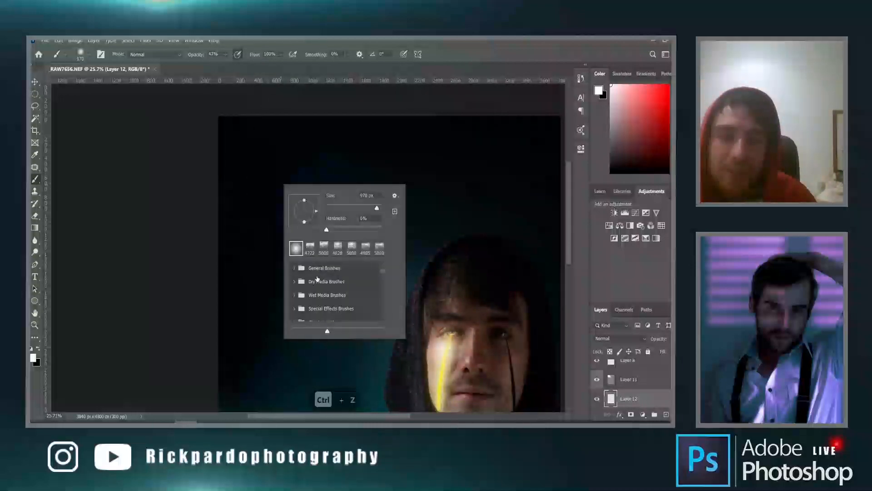
click(295, 269)
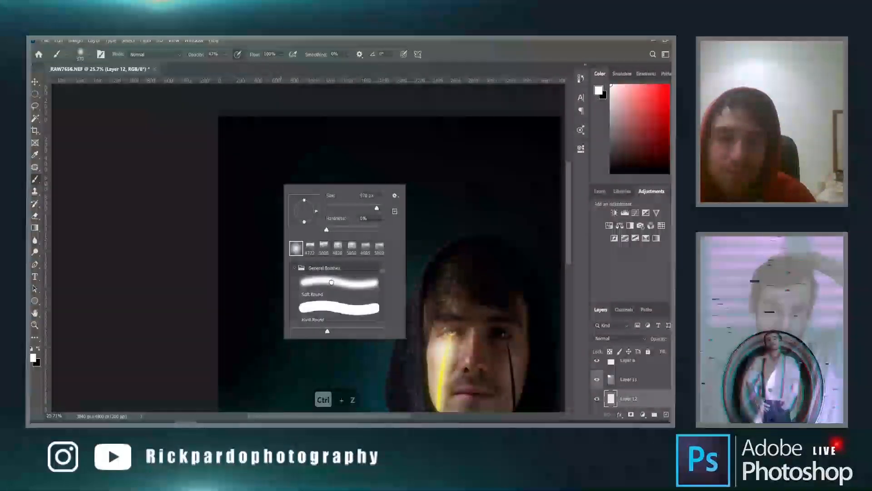
click(147, 161)
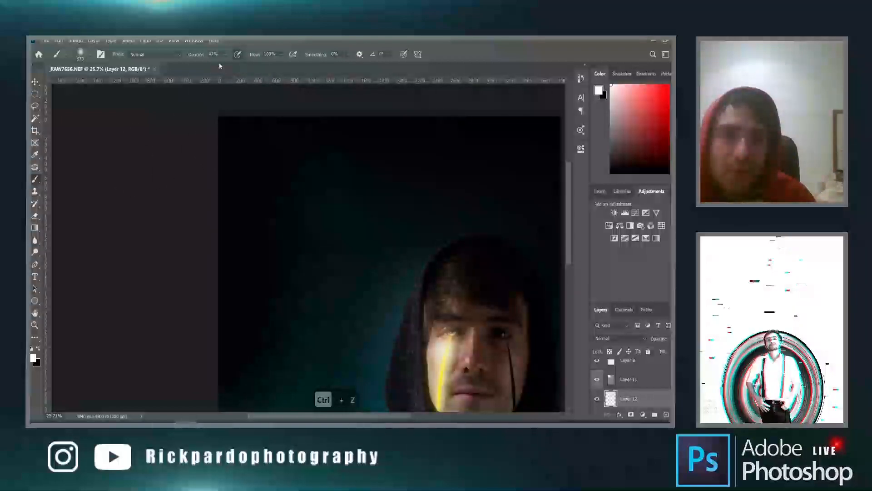
click(281, 55)
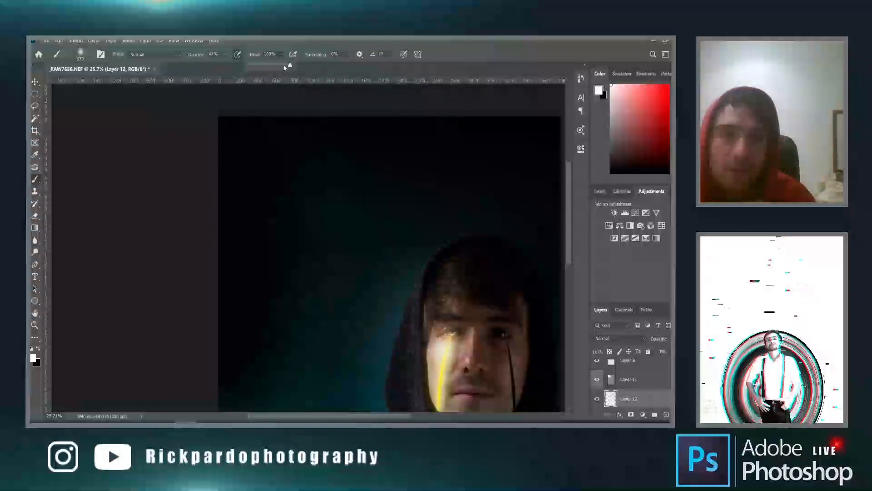
drag(257, 68, 255, 68)
drag(264, 173, 325, 175)
mouse_move(255, 146)
mouse_down()
mouse_move(269, 164)
mouse_move(292, 165)
mouse_move(357, 165)
mouse_move(383, 151)
mouse_move(299, 173)
mouse_up()
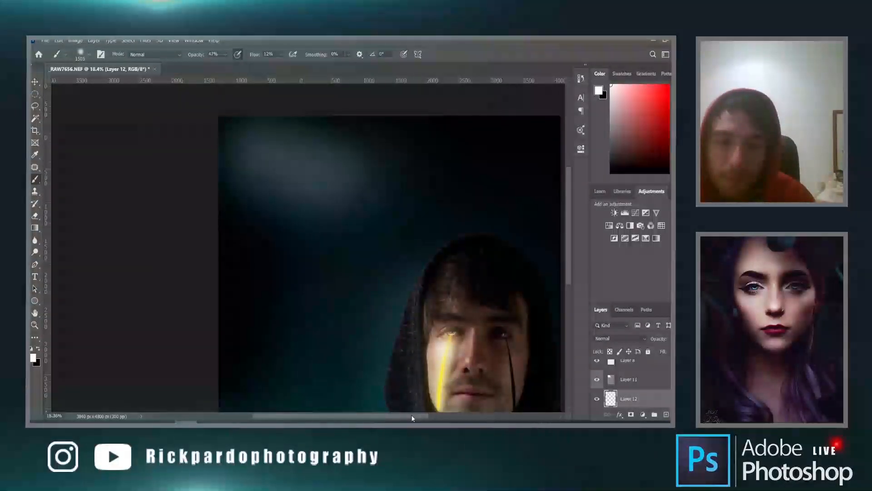
scroll(415, 415, down, 2)
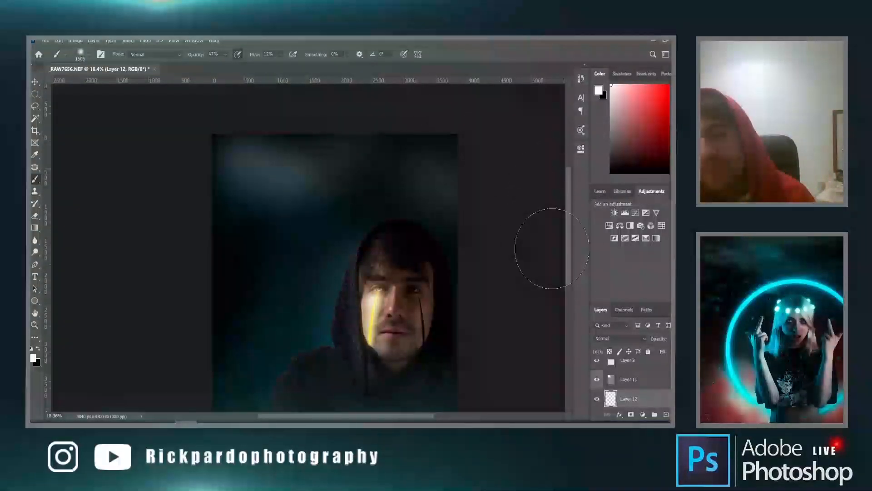
scroll(541, 249, down, 2)
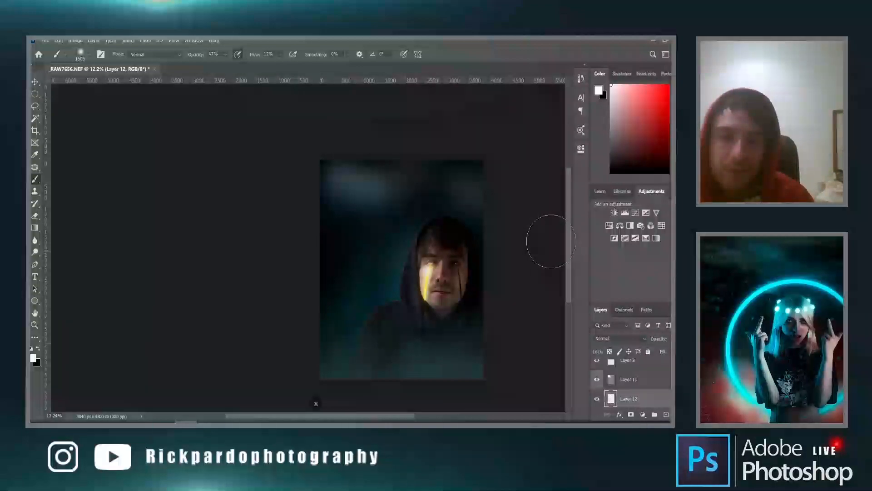
Reset the foreground colour to black and shape the haze above the head with smaller soft strokes, darkening gaps between its patches.
key(x)
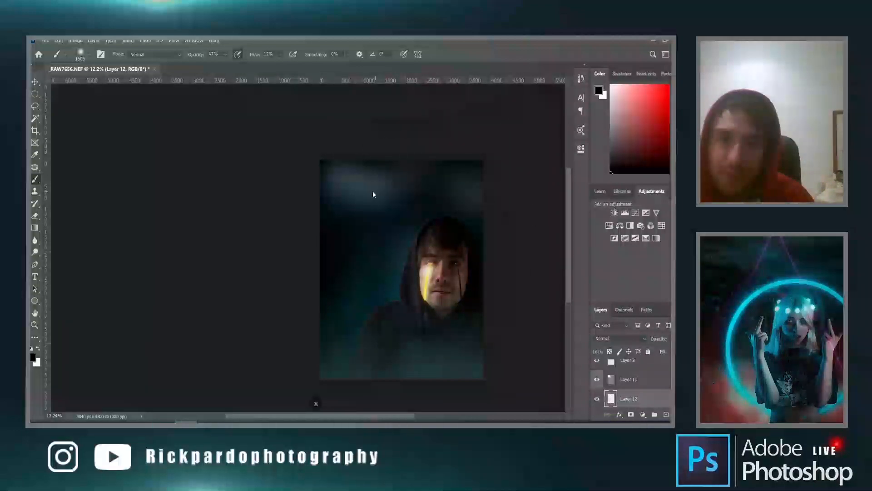
scroll(366, 181, up, 2)
scroll(372, 184, up, 1)
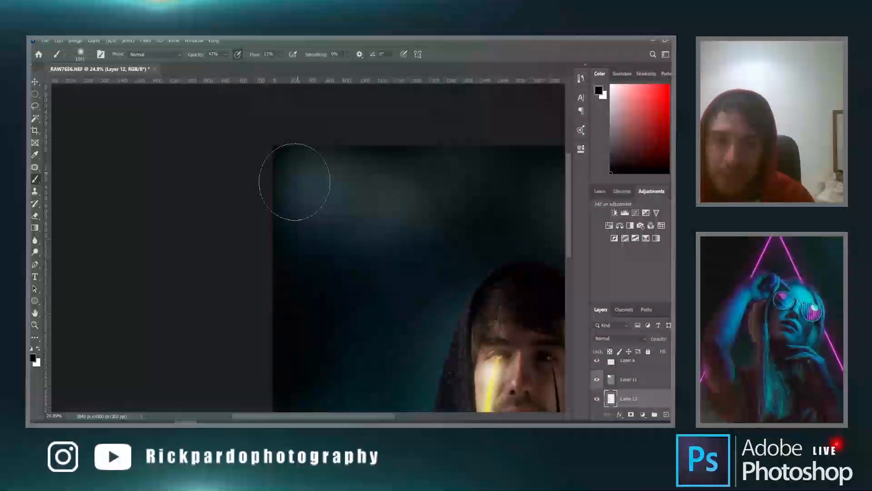
alt+click(313, 185)
alt+click(300, 183)
alt+click(303, 183)
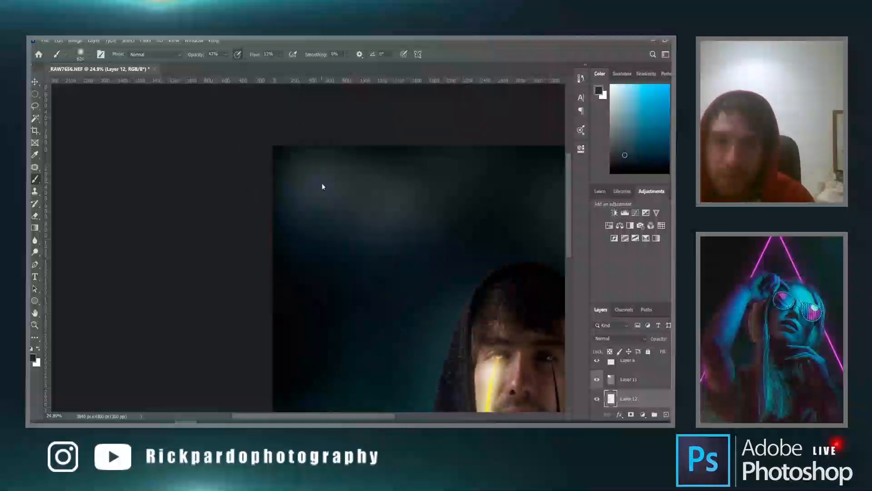
key(d)
alt+drag(314, 183, 306, 183)
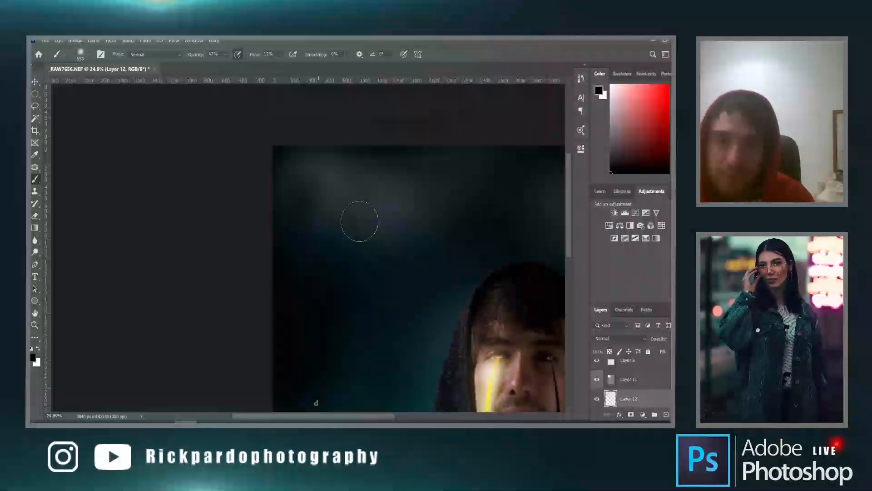
scroll(445, 240, down, 2)
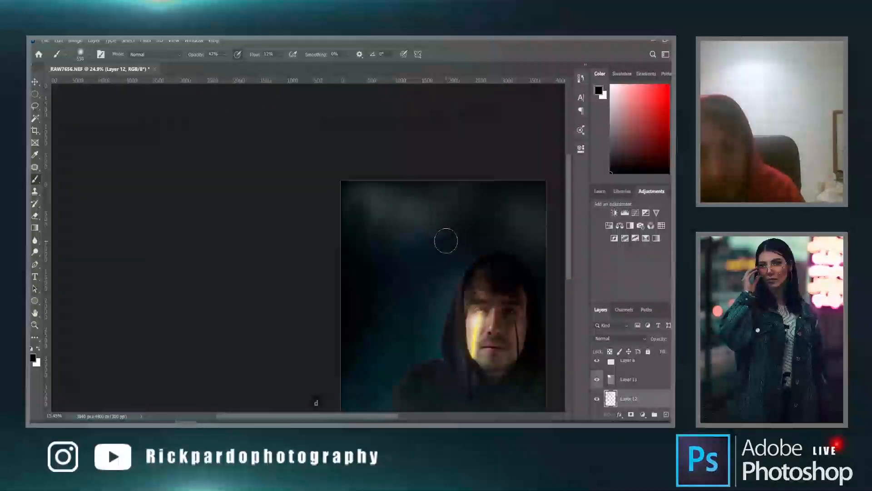
drag(341, 415, 385, 414)
alt+drag(425, 253, 444, 257)
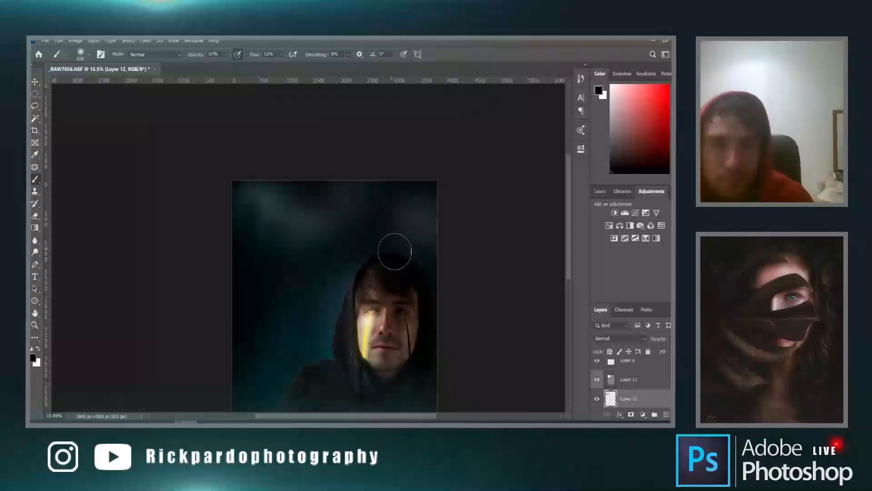
scroll(394, 250, down, 4)
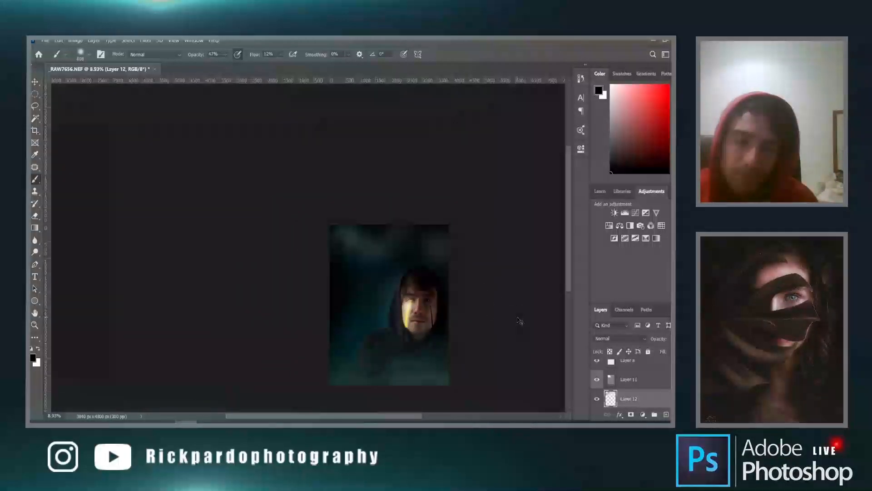
key(ctrl+0)
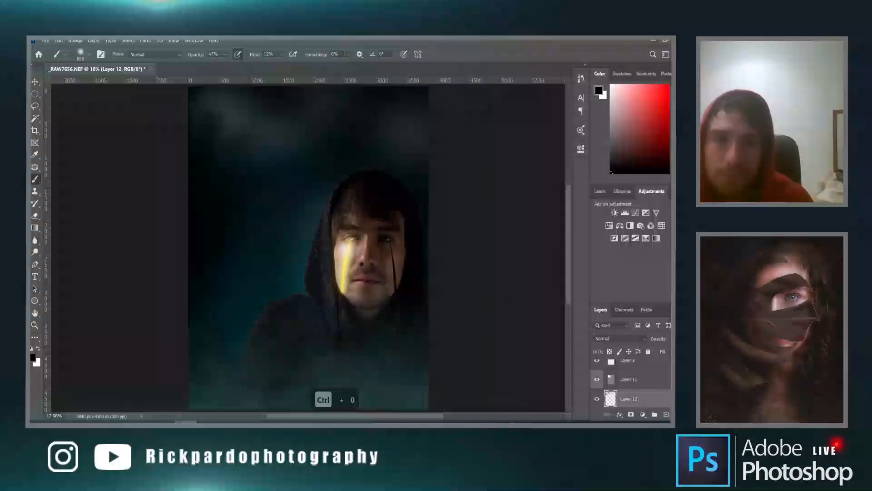
Lower the brush opacity to 14% and add faint white highlights to the upper-left haze, undoing the first stronger stroke.
scroll(268, 146, up, 3)
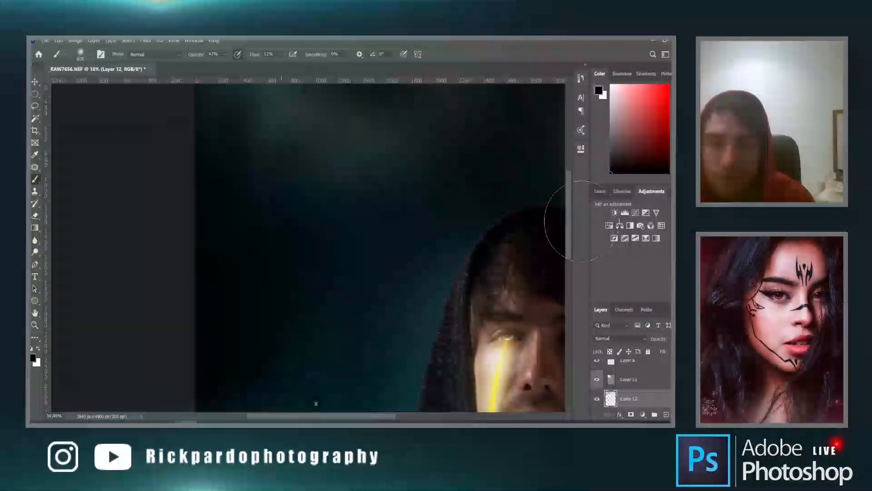
scroll(568, 218, up, 1)
key(x)
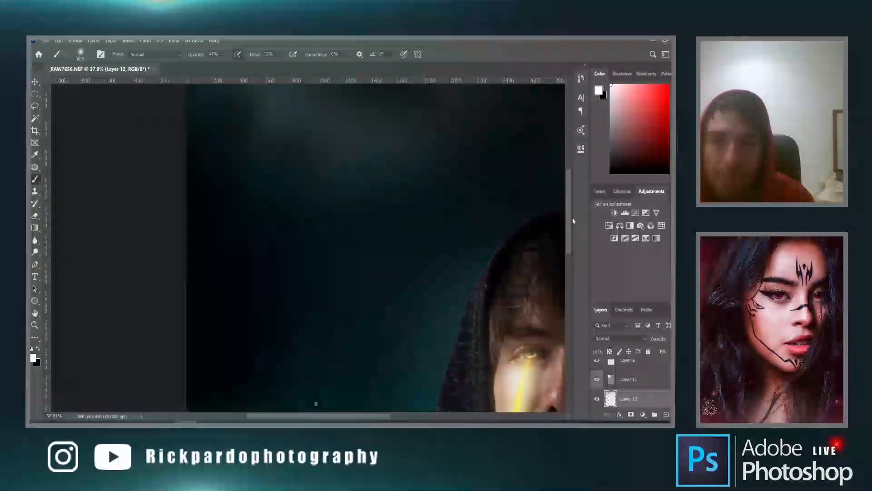
scroll(495, 200, up, 2)
mouse_move(299, 168)
mouse_down()
mouse_move(253, 173)
mouse_move(302, 189)
mouse_up()
key(ctrl+z)
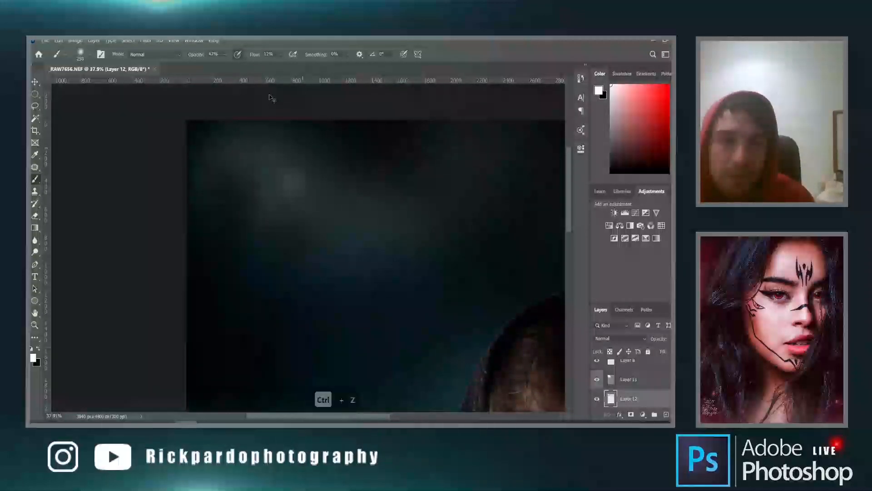
drag(229, 64, 226, 67)
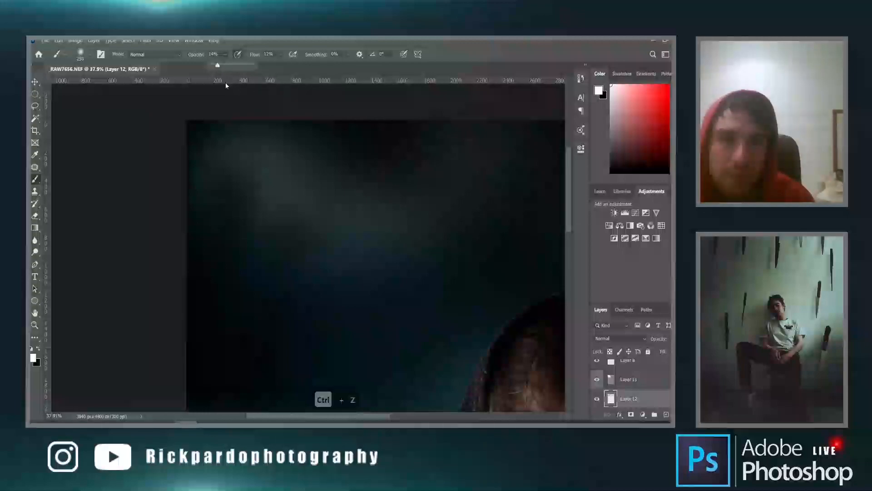
drag(263, 153, 275, 173)
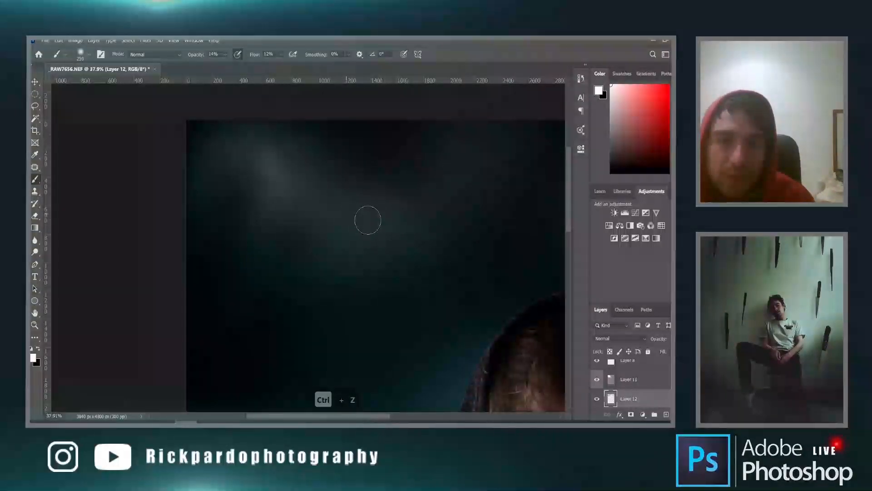
scroll(443, 292, down, 3)
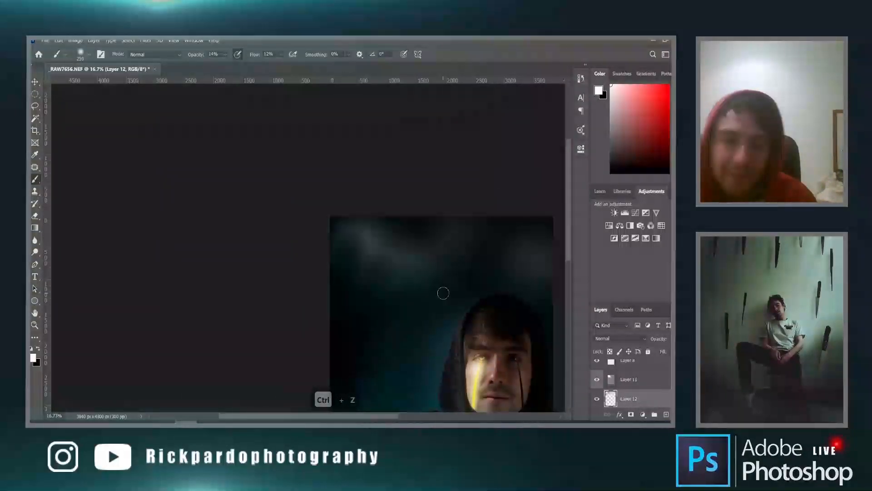
key(ctrl+0)
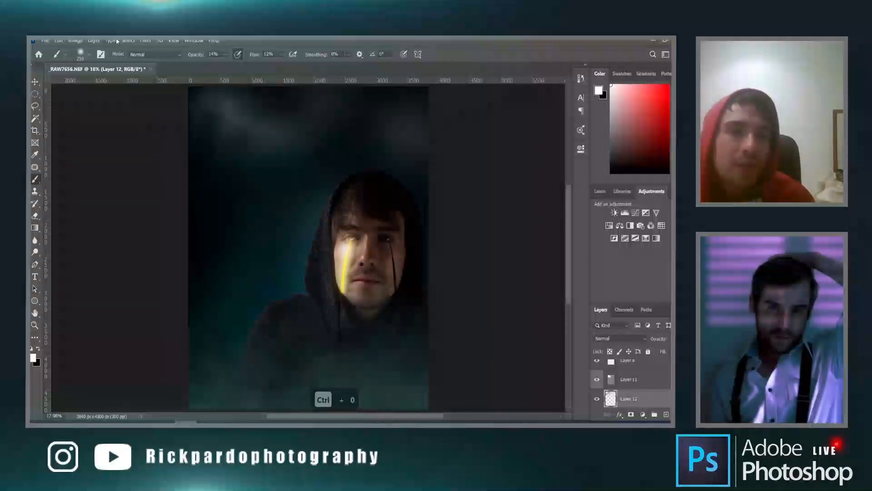
Soften the painted haze on Layer 12 with a Gaussian Blur, using a reduced radius.
click(152, 41)
click(148, 42)
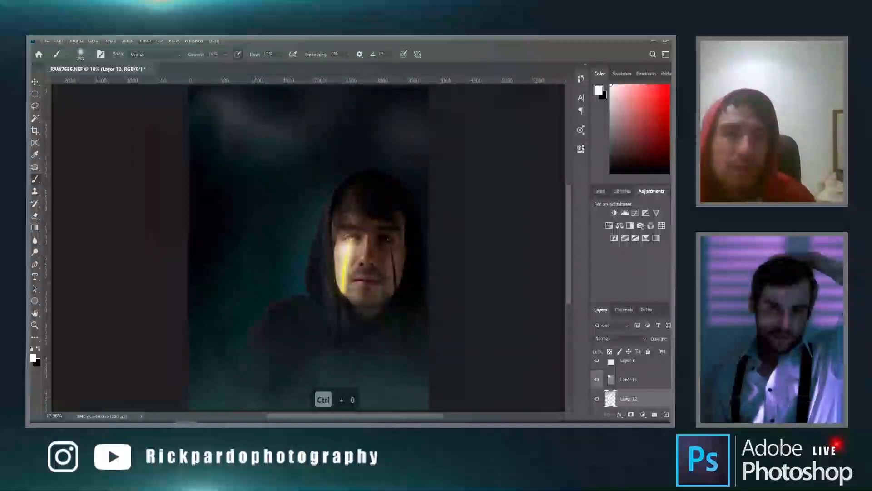
click(148, 42)
mouse_move(177, 146)
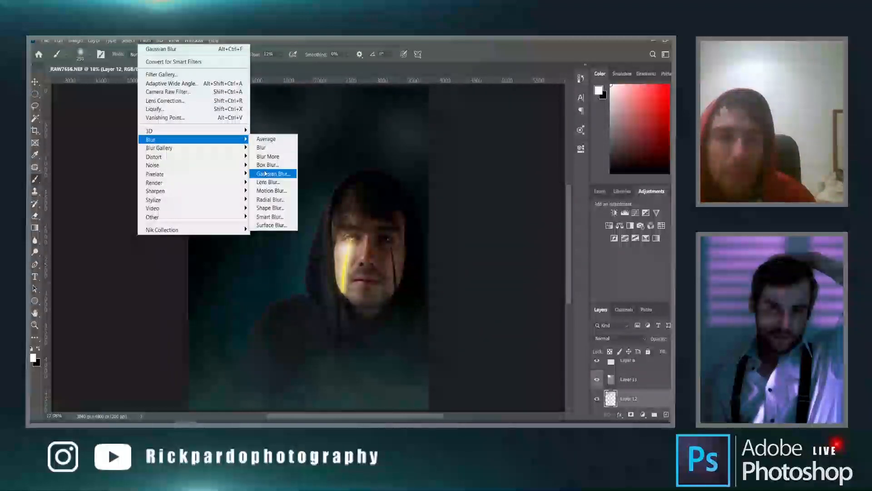
click(295, 165)
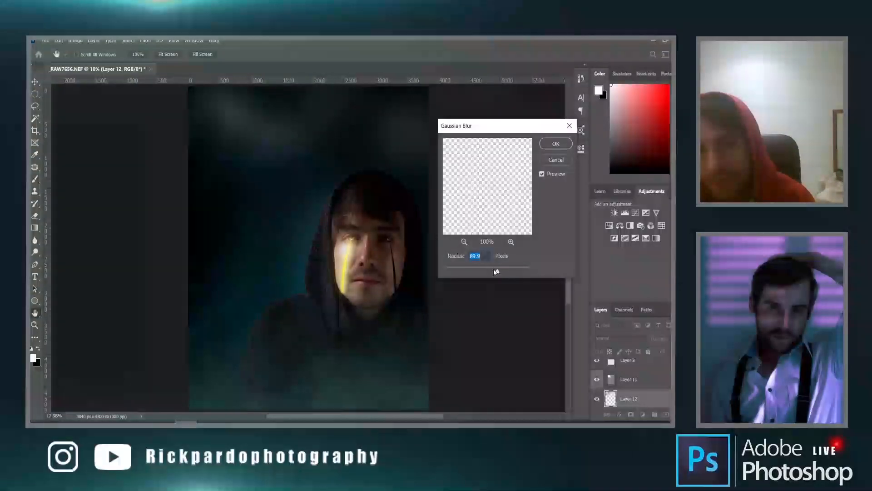
drag(495, 271, 469, 272)
key(Return)
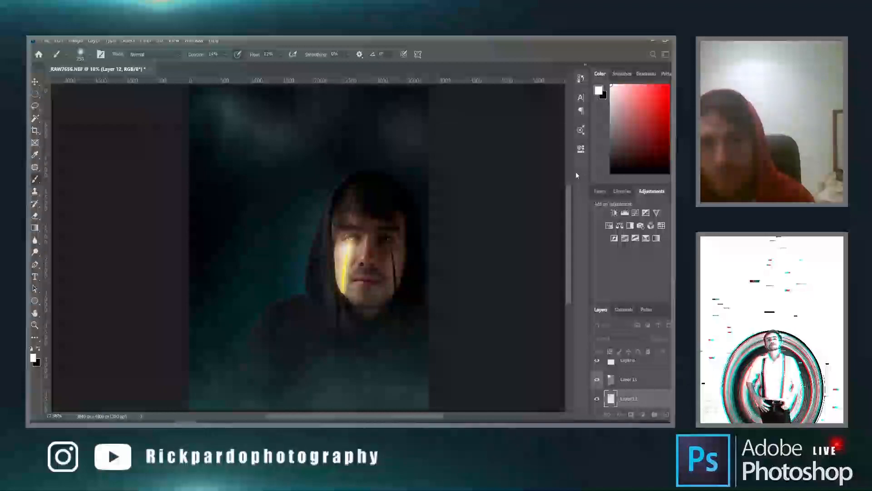
Compare blend modes for Layer 12, set it to Luminosity and lower its opacity to subdue the background haze.
key(ctrl+z)
key(z)
mouse_move(243, 251)
mouse_down()
mouse_move(230, 307)
mouse_move(298, 336)
mouse_up()
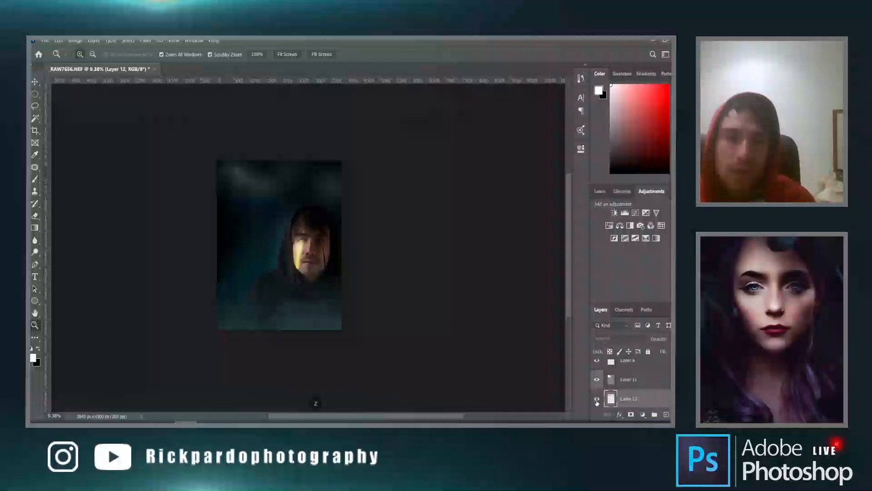
click(623, 339)
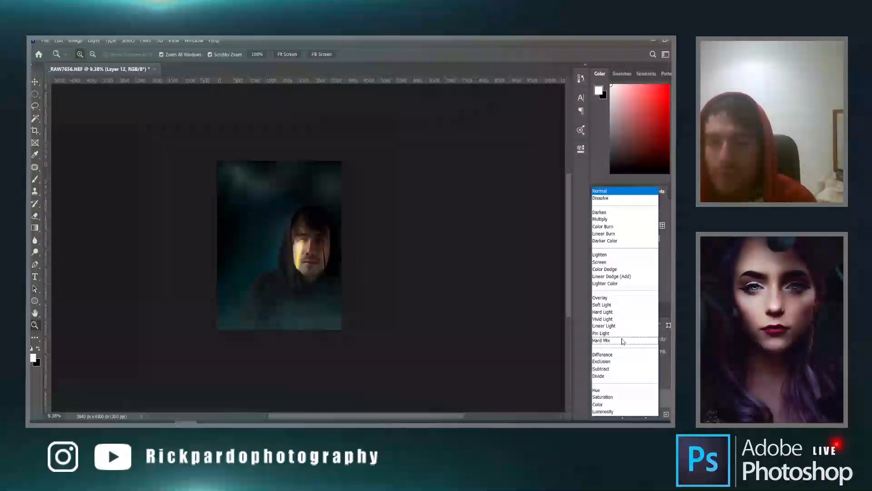
key(Escape)
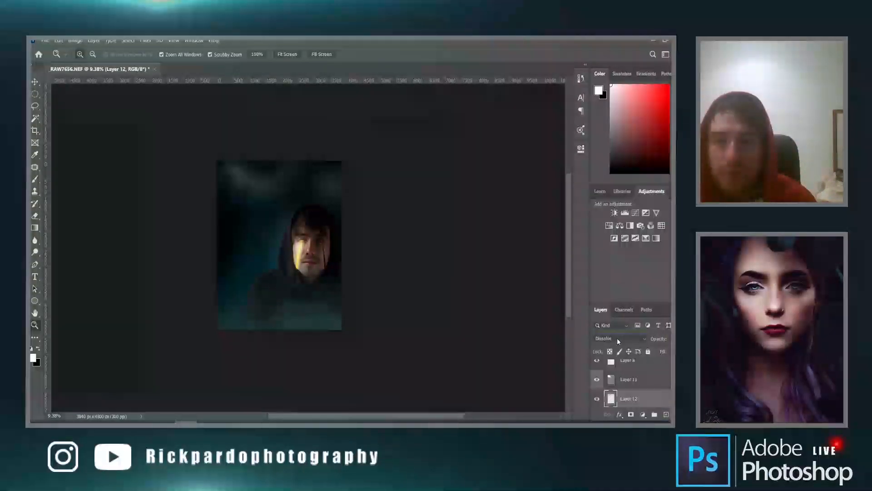
scroll(618, 341, down, 4)
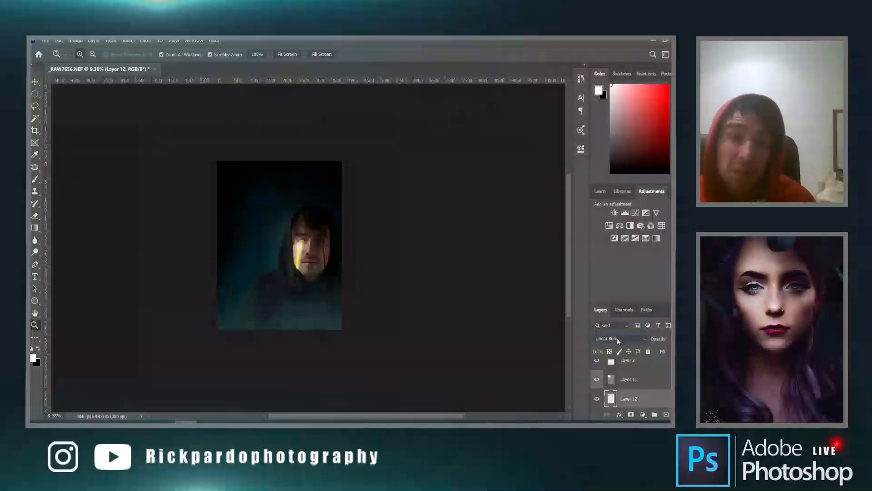
scroll(618, 341, down, 5)
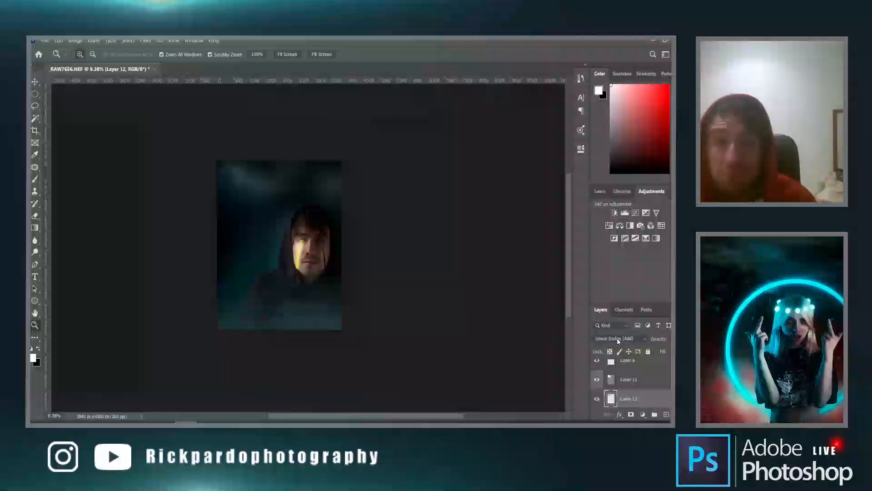
scroll(617, 341, down, 3)
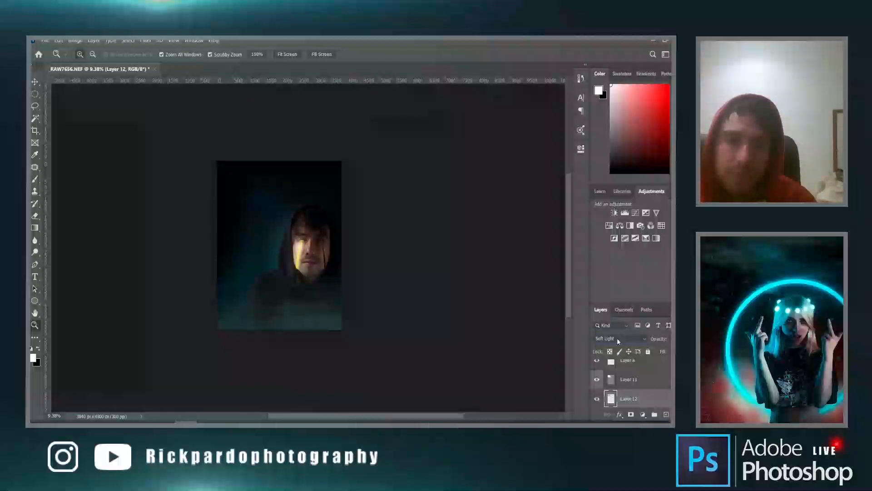
scroll(618, 340, up, 1)
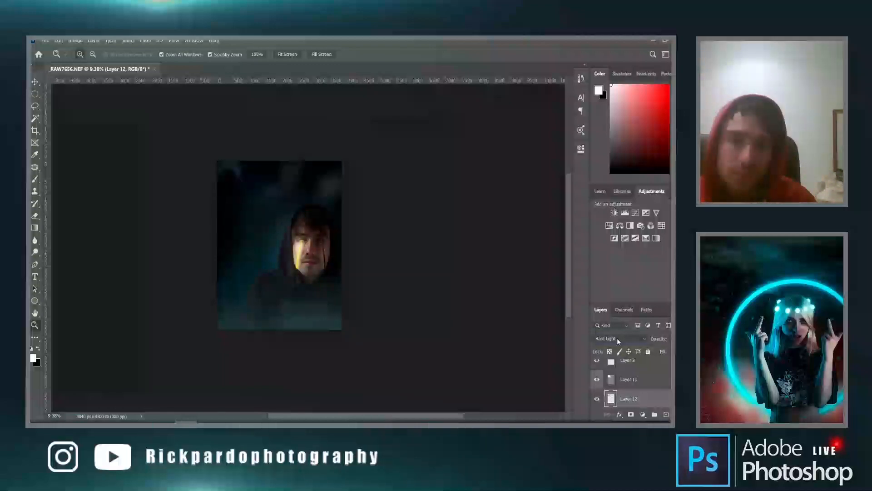
scroll(617, 342, down, 4)
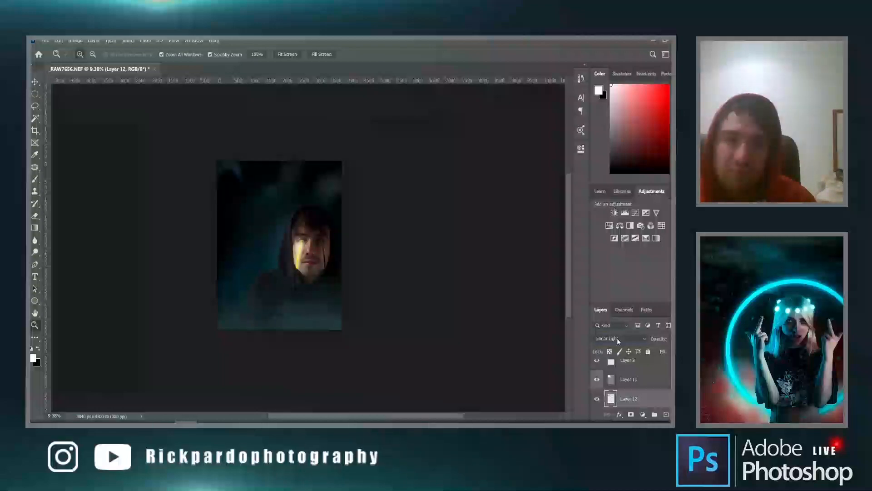
scroll(618, 341, down, 1)
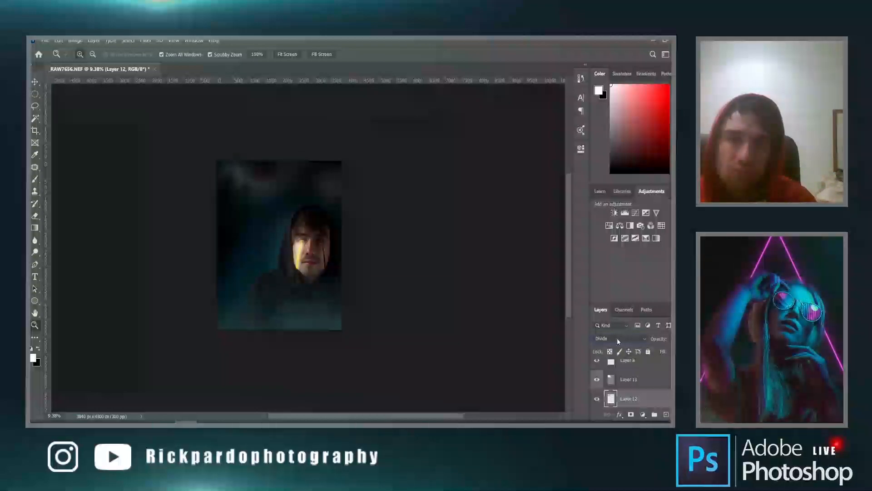
scroll(617, 339, down, 1)
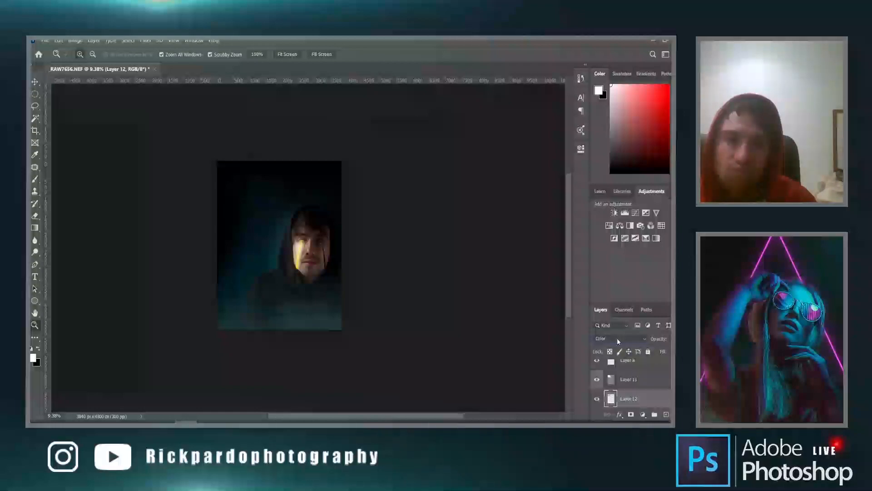
scroll(617, 341, down, 1)
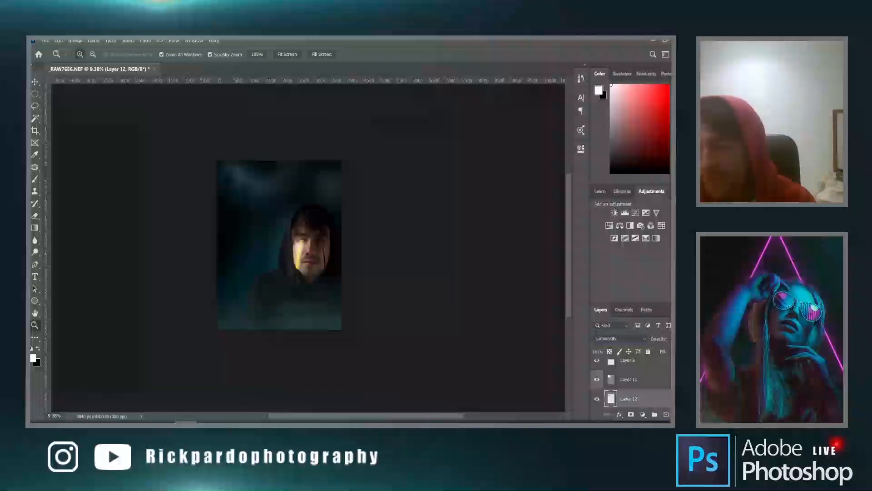
click(669, 339)
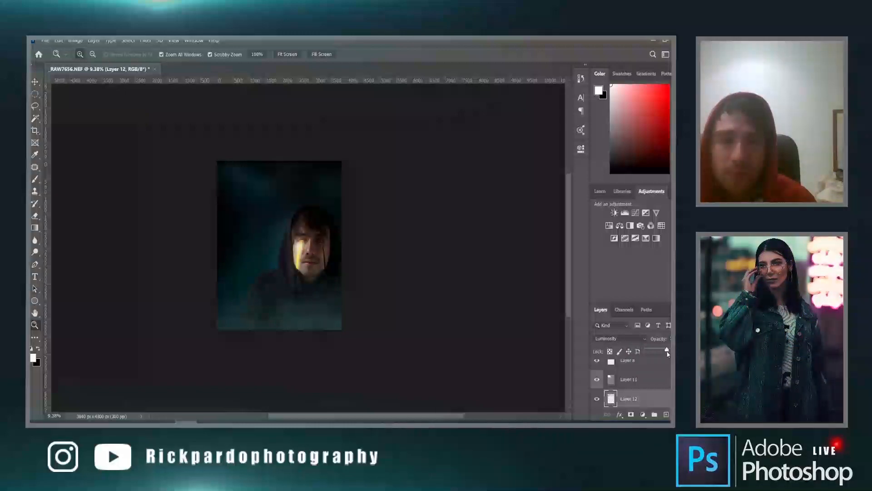
drag(668, 352, 666, 354)
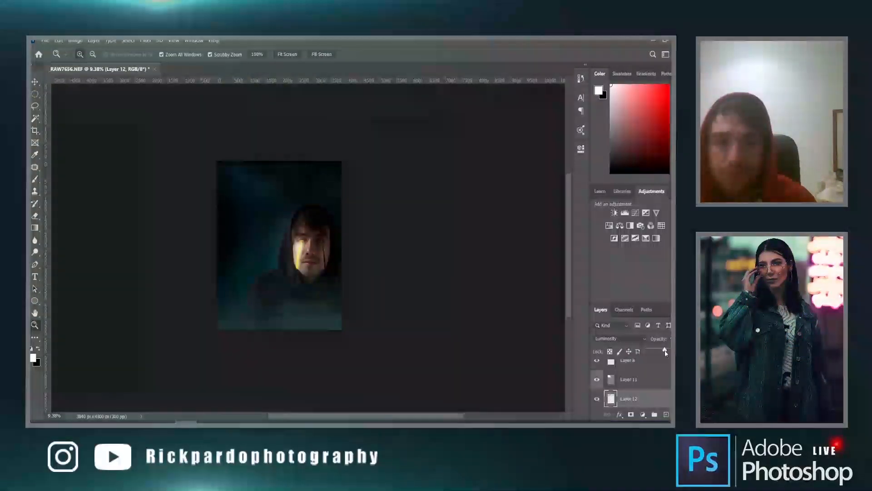
Set Layer 9 to Normal blending and reduce its fill to weaken the fog over the hoodie.
click(649, 381)
scroll(645, 383, up, 3)
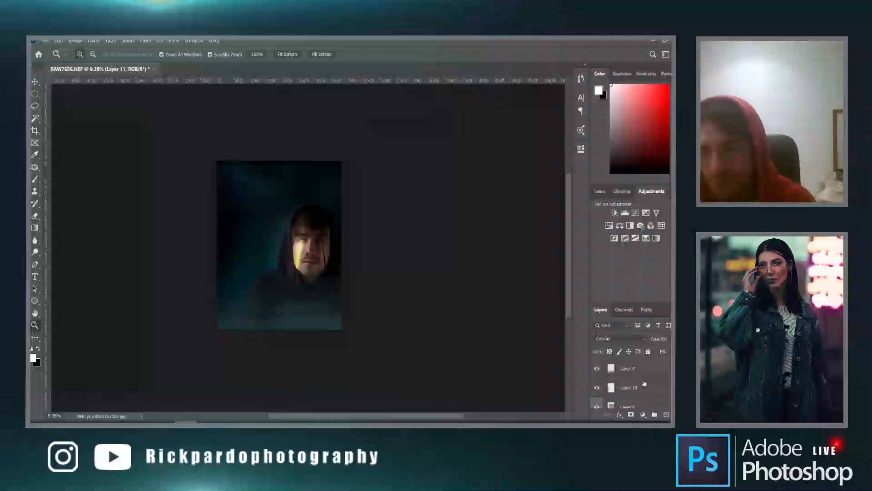
click(627, 370)
click(597, 370)
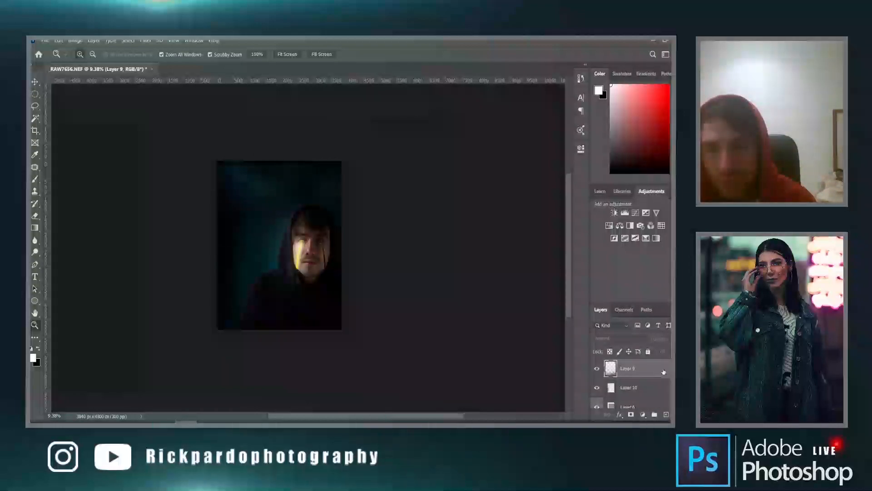
click(632, 339)
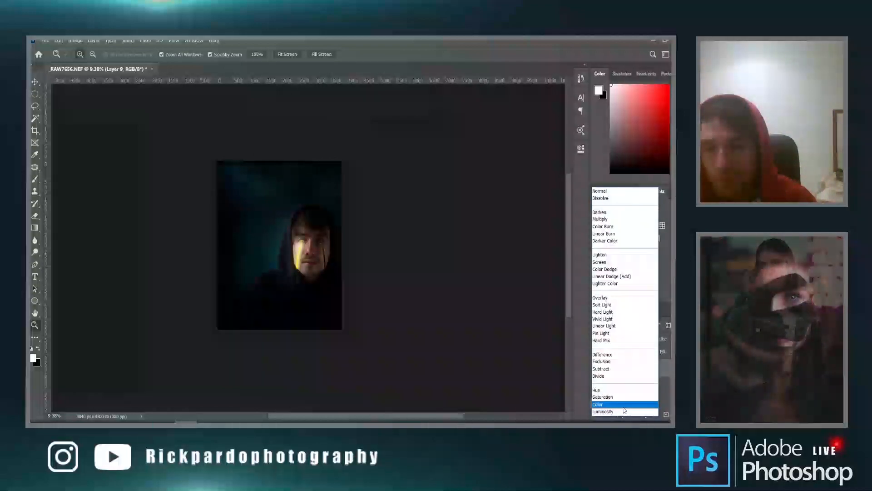
click(617, 191)
click(680, 352)
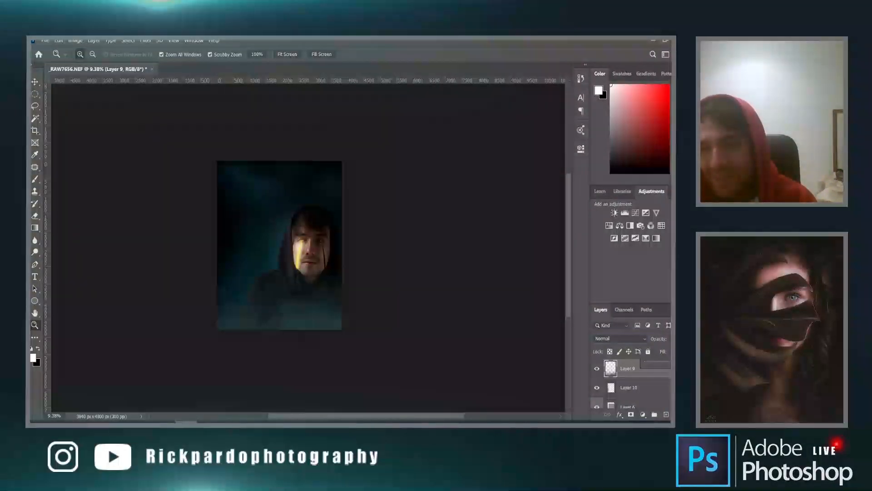
drag(671, 363, 669, 363)
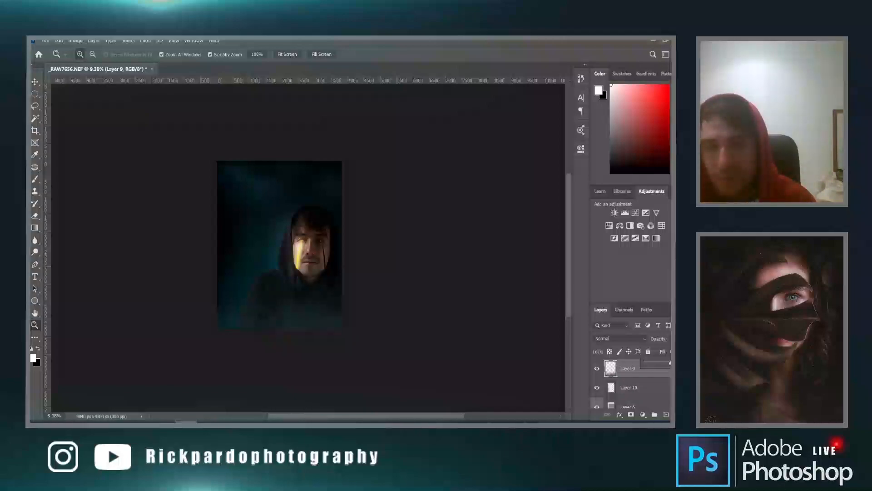
Stamp all visible layers into a new merged layer above Layer 9 and duplicate that layer.
key(ctrl+0)
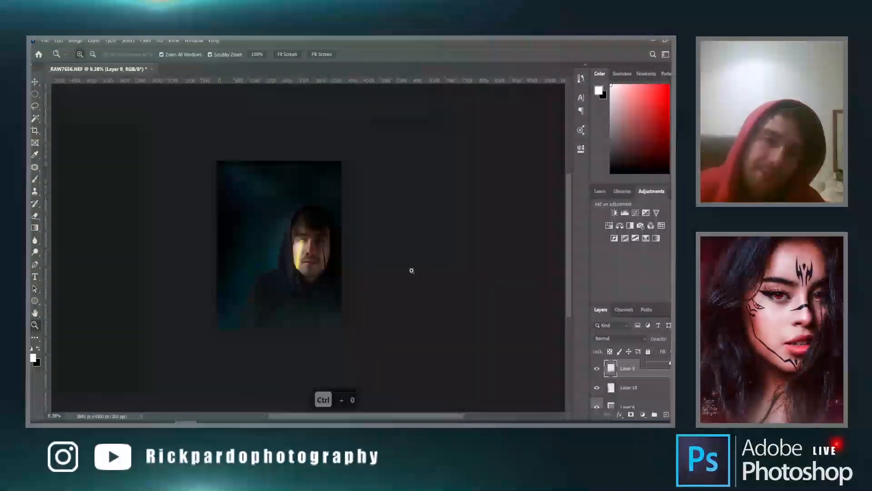
key(ctrl+0)
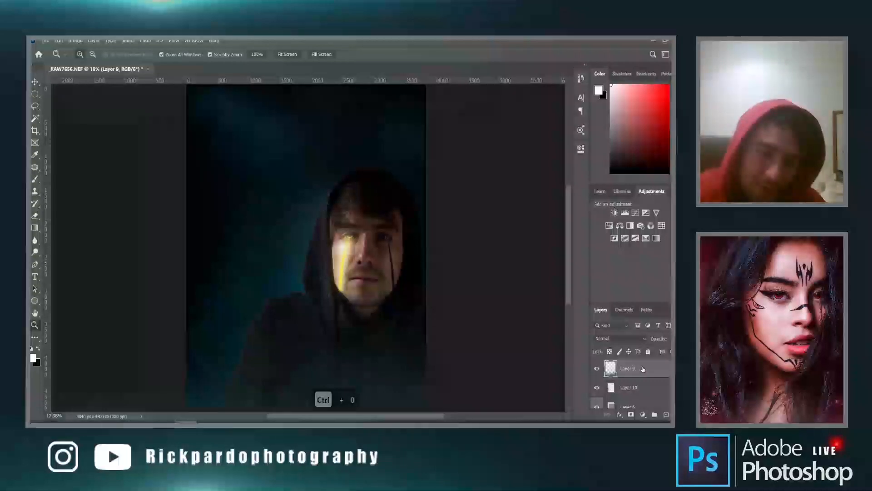
key(ctrl+alt+shift+e)
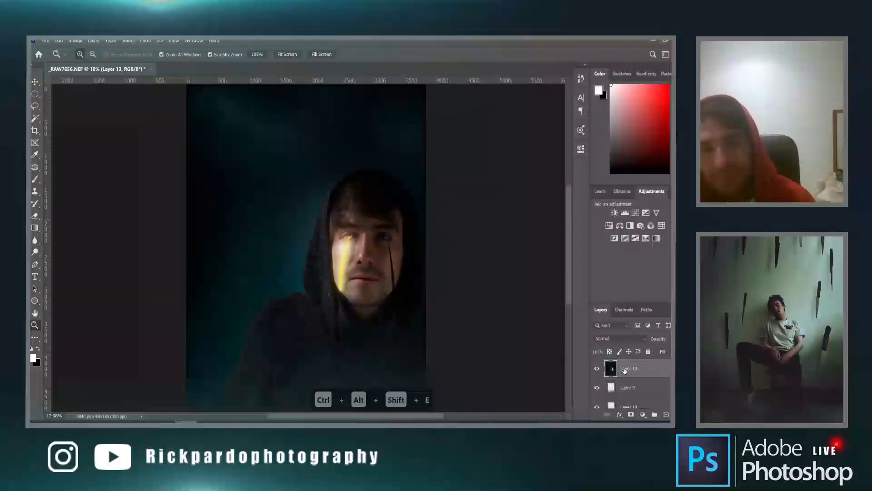
key(ctrl+j)
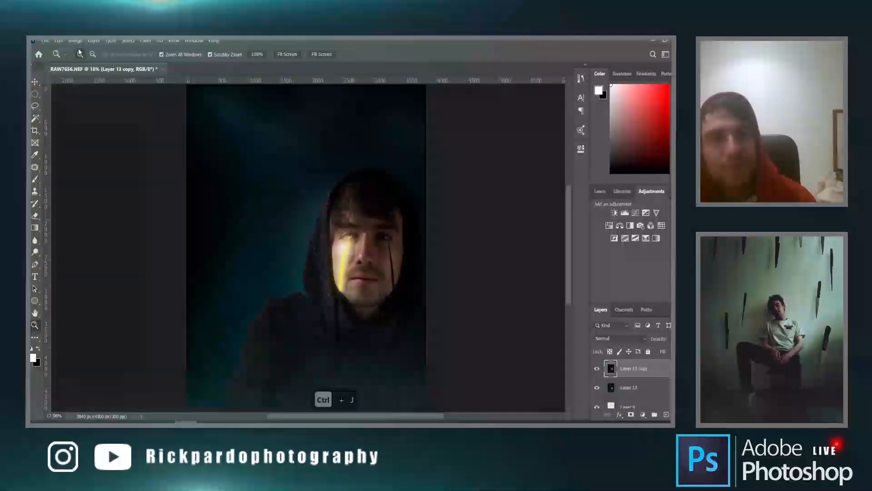
Apply a Gaussian Blur with a 5.4-pixel radius to Layer 13 copy.
click(144, 41)
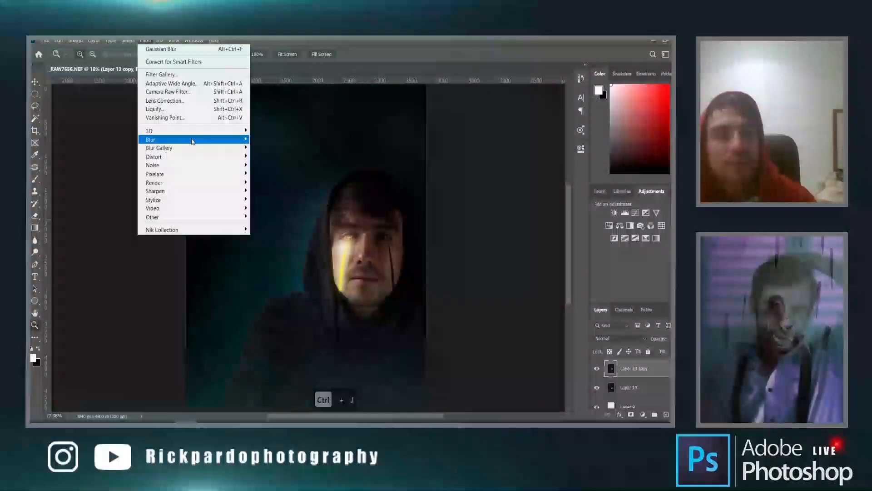
mouse_move(227, 140)
click(273, 174)
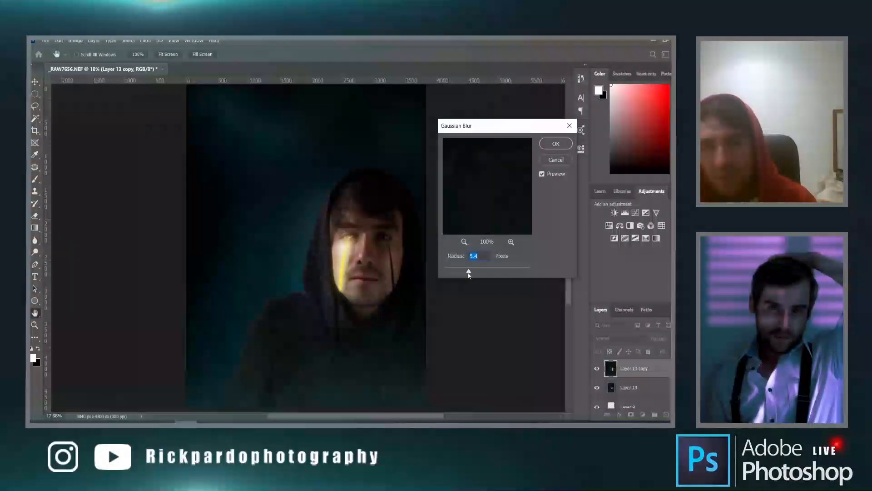
click(555, 144)
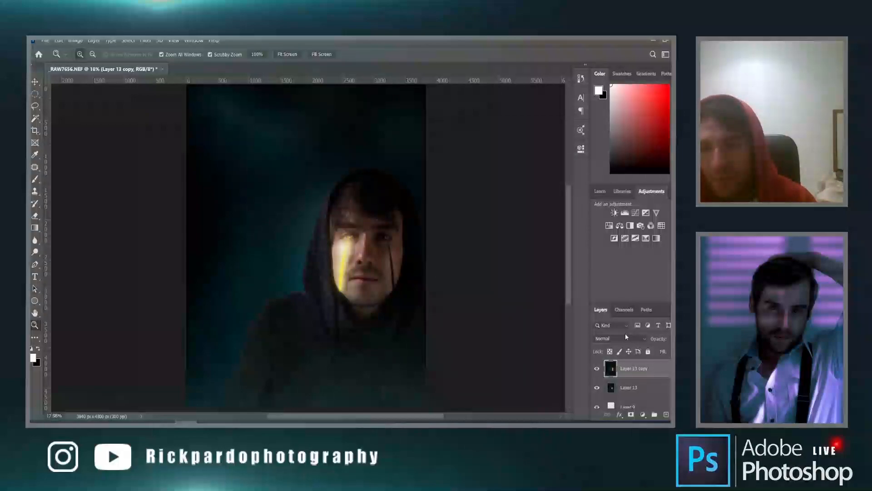
Try the Dissolve, Darken, Multiply and Lighten blend modes on the blurred Layer 13 copy.
click(624, 337)
click(609, 196)
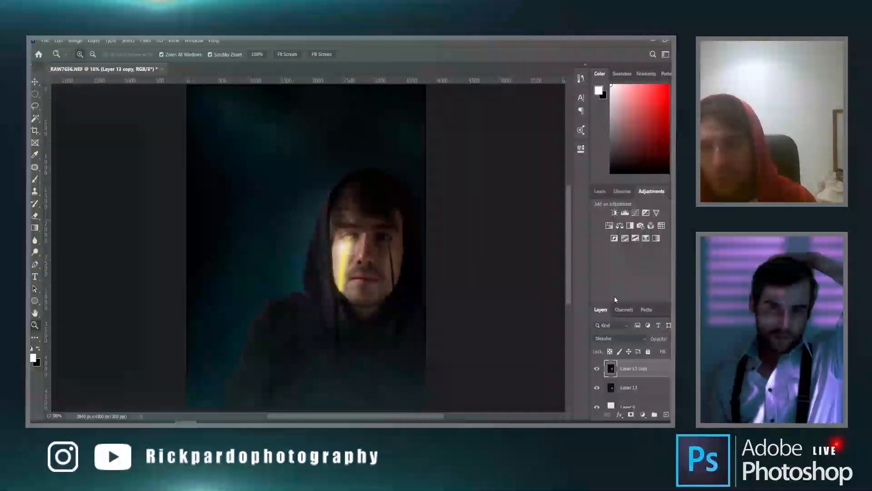
scroll(612, 336, down, 2)
scroll(612, 336, up, 1)
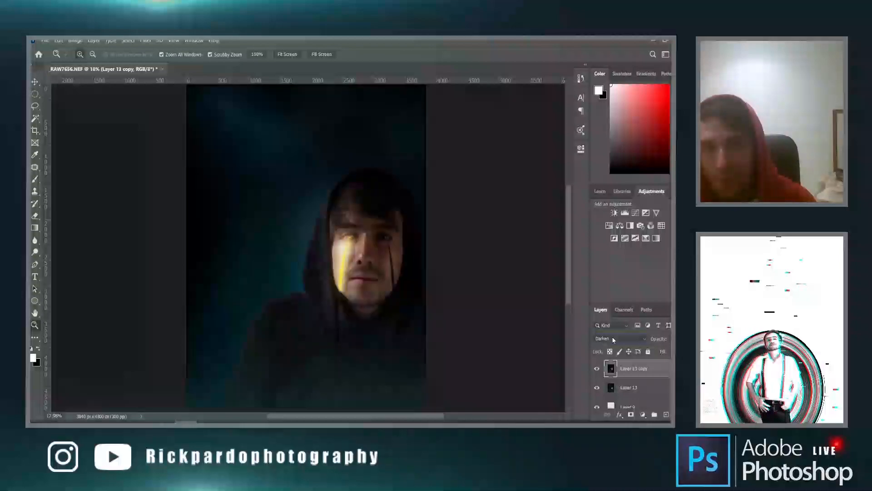
scroll(612, 336, down, 1)
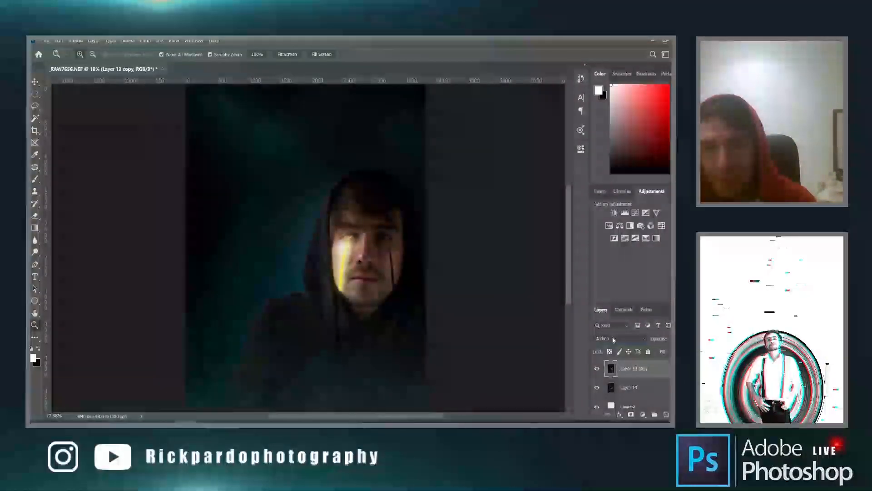
scroll(612, 336, down, 4)
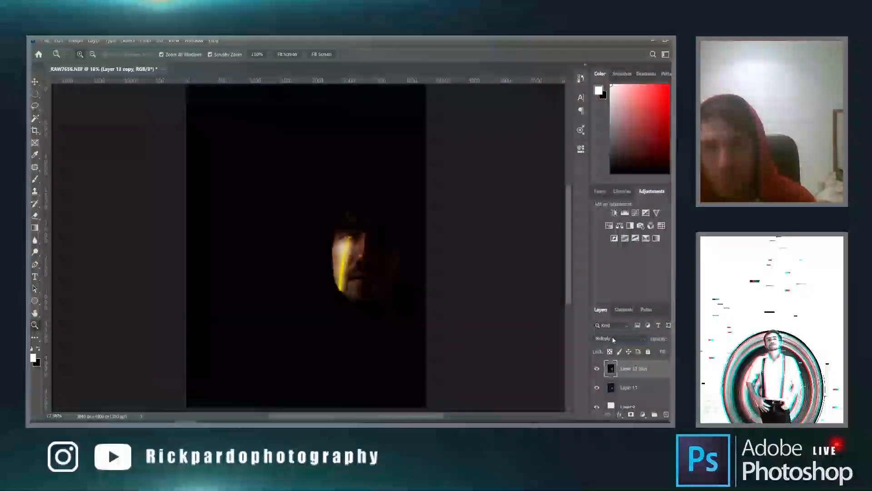
scroll(613, 340, down, 1)
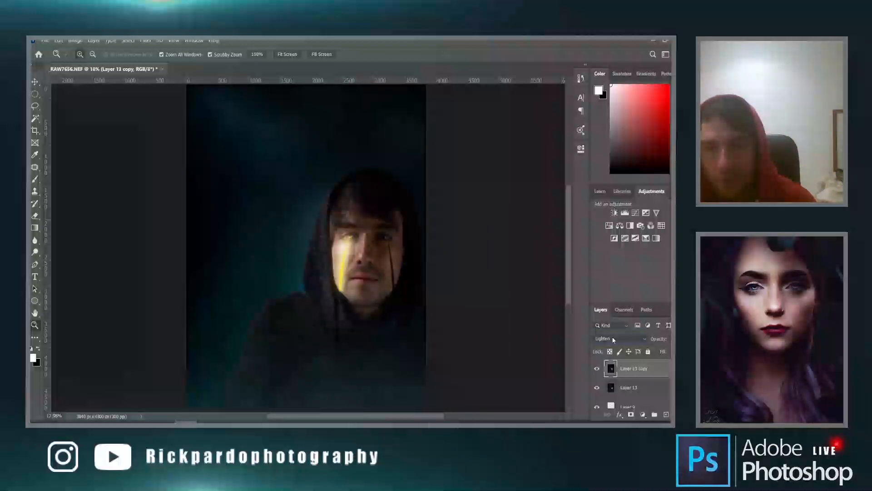
click(596, 370)
scroll(614, 338, down, 1)
Try the Screen, Lighter Color, Linear Light and Subtract blend modes on the blurred Layer 13 copy.
click(615, 338)
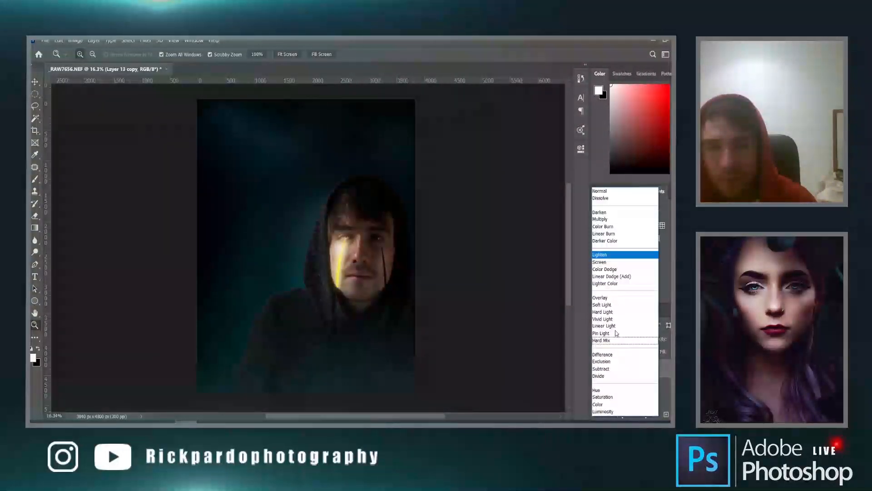
click(602, 254)
scroll(610, 337, down, 3)
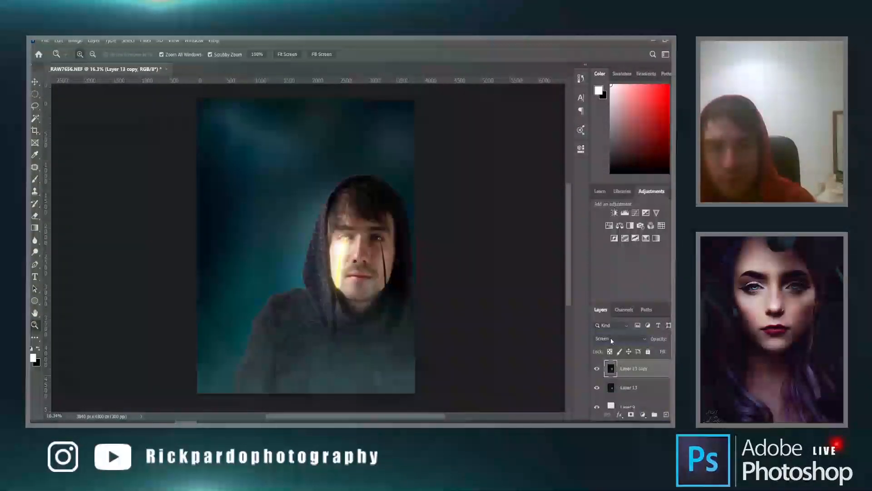
scroll(612, 339, down, 4)
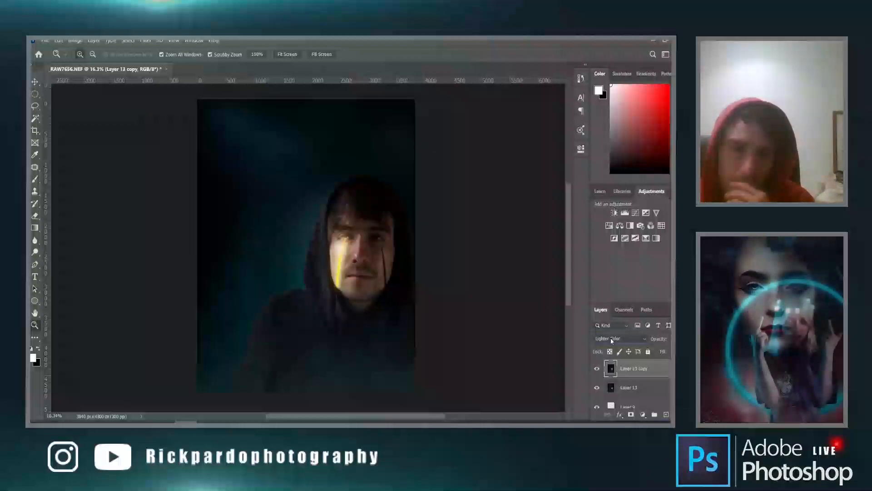
scroll(611, 340, down, 4)
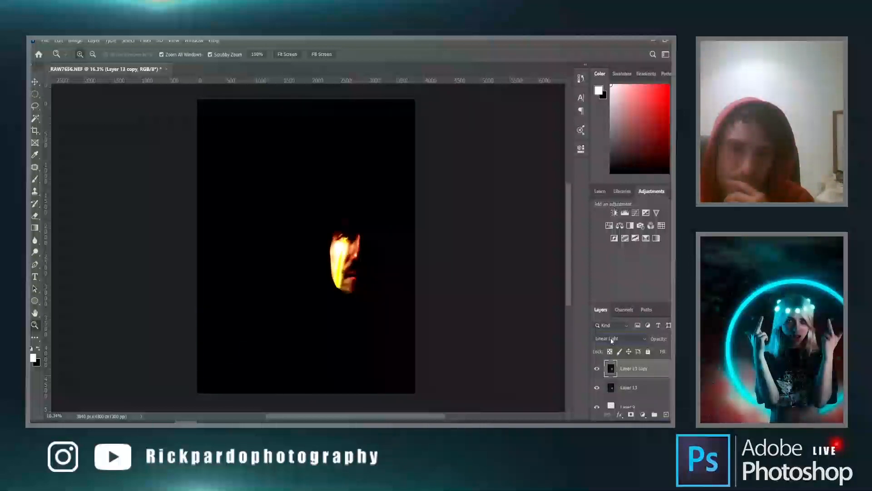
scroll(611, 340, down, 6)
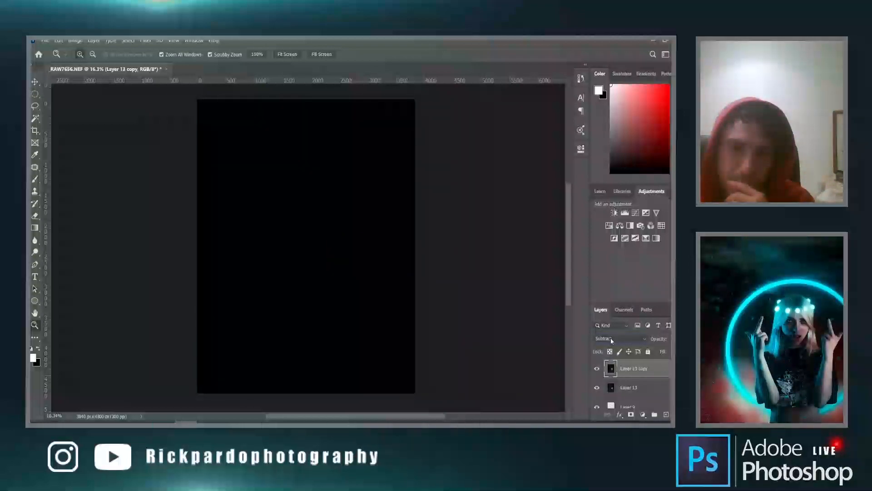
scroll(611, 340, down, 1)
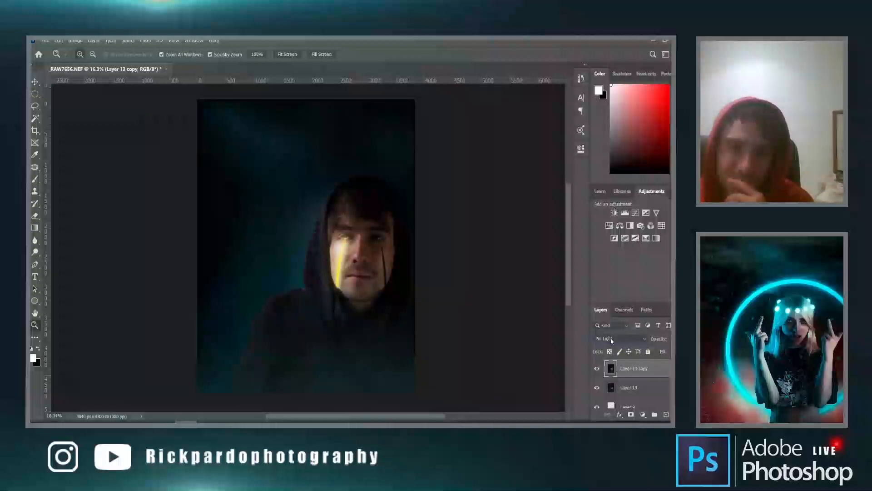
Set Layer 13 copy back to Lighten after trying Screen, and compare the portrait with the layer hidden and shown.
scroll(611, 340, up, 10)
scroll(612, 340, down, 1)
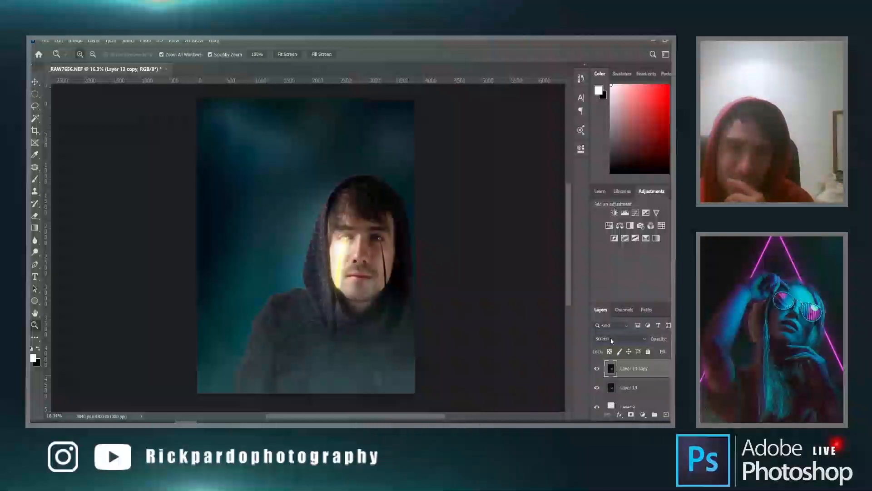
scroll(611, 340, up, 1)
click(596, 371)
click(596, 371)
scroll(611, 340, up, 1)
Try the Darker Color and Normal blend modes on Layer 13 copy and return it to Lighten.
click(611, 340)
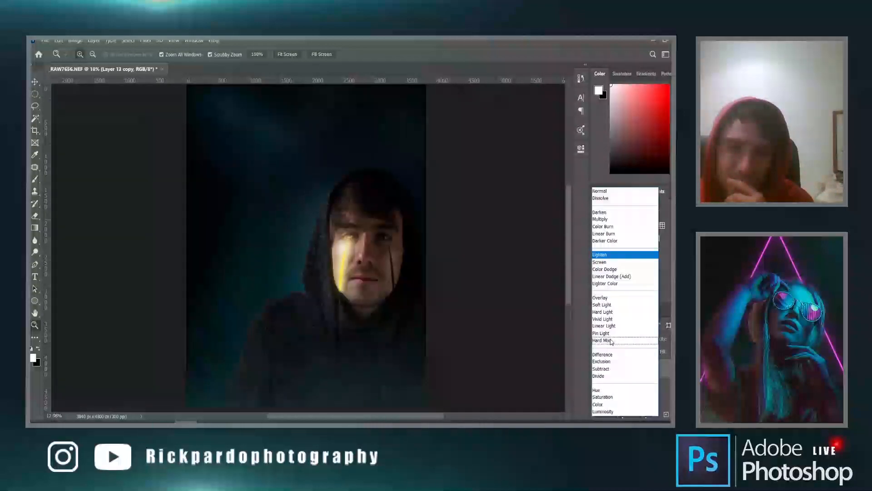
click(615, 242)
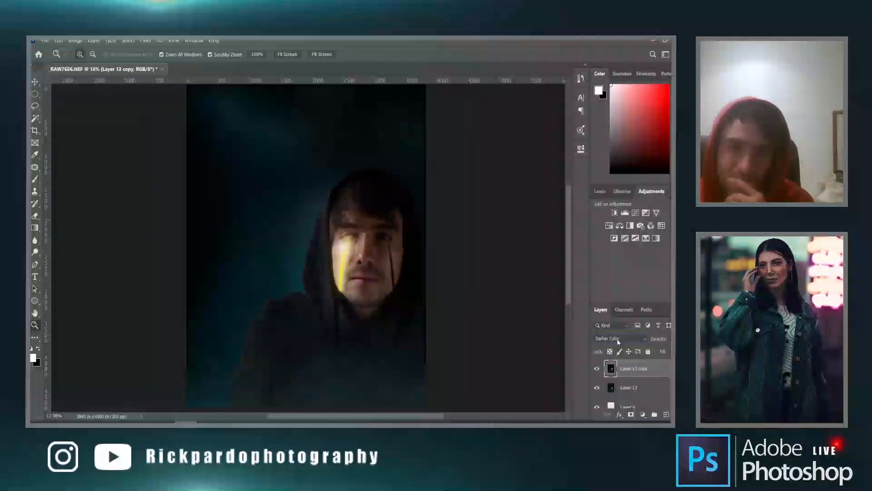
scroll(618, 342, up, 3)
scroll(617, 339, up, 2)
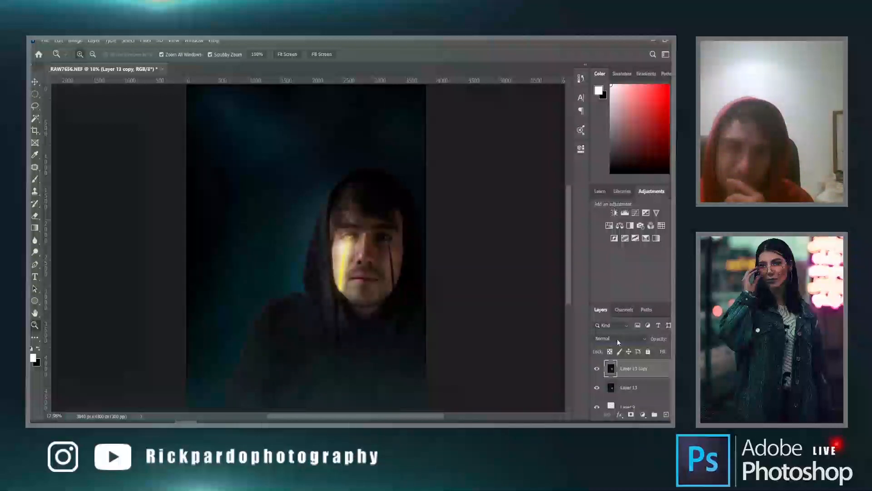
scroll(617, 339, down, 5)
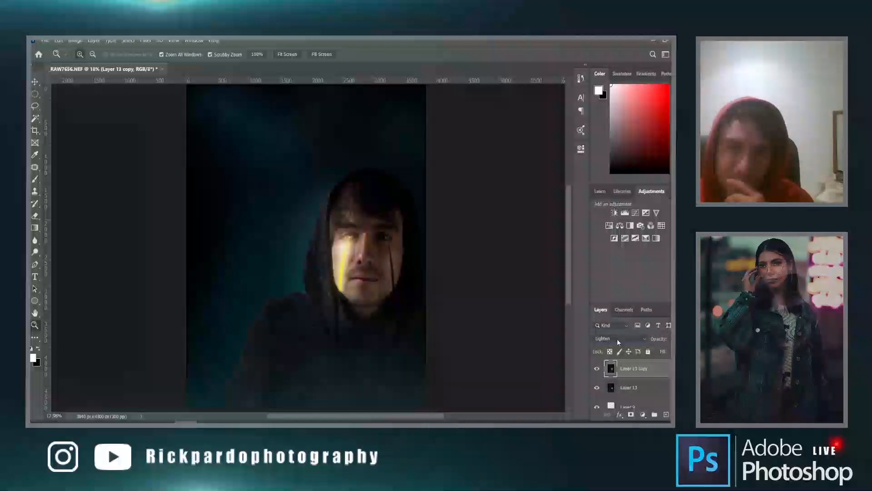
Compare the portrait with the blurred Layer 13 copy hidden and shown.
click(597, 369)
click(597, 368)
click(597, 368)
click(597, 368)
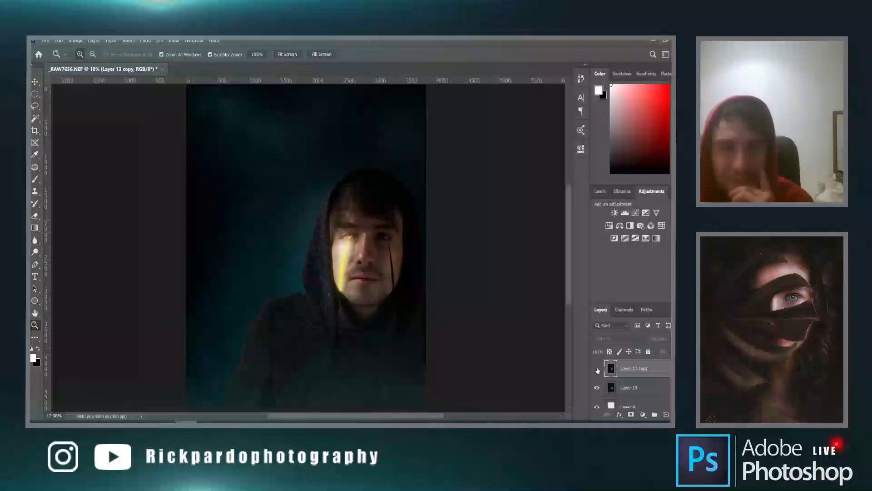
click(597, 369)
click(597, 369)
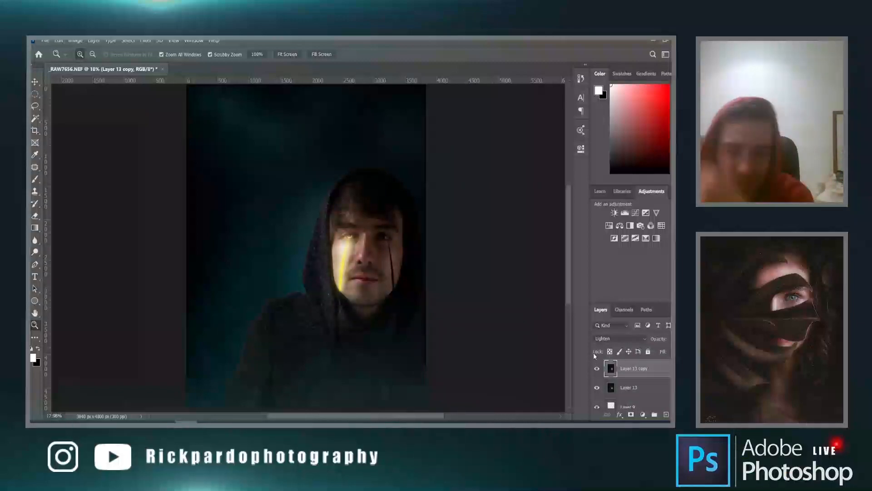
Add a white layer mask to Layer 13 copy and try brushing black over the face at 14% opacity.
drag(423, 309, 408, 309)
drag(372, 262, 417, 261)
click(630, 415)
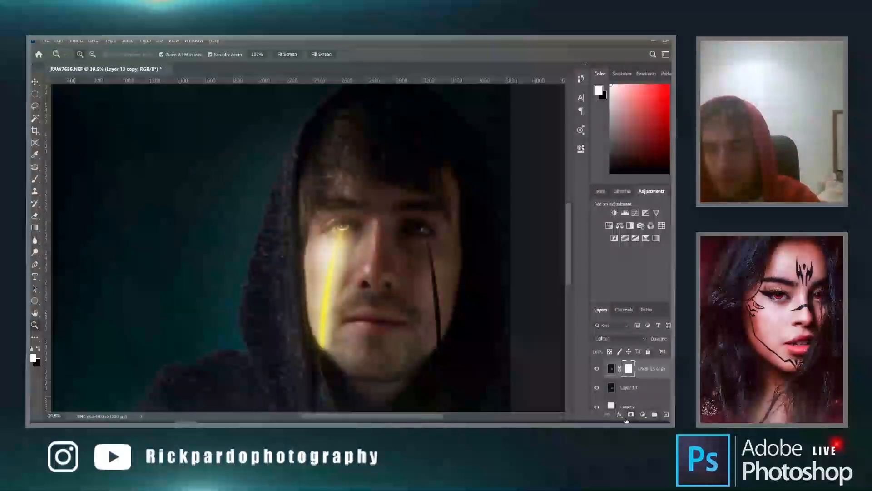
key(x)
key(b)
drag(343, 225, 394, 246)
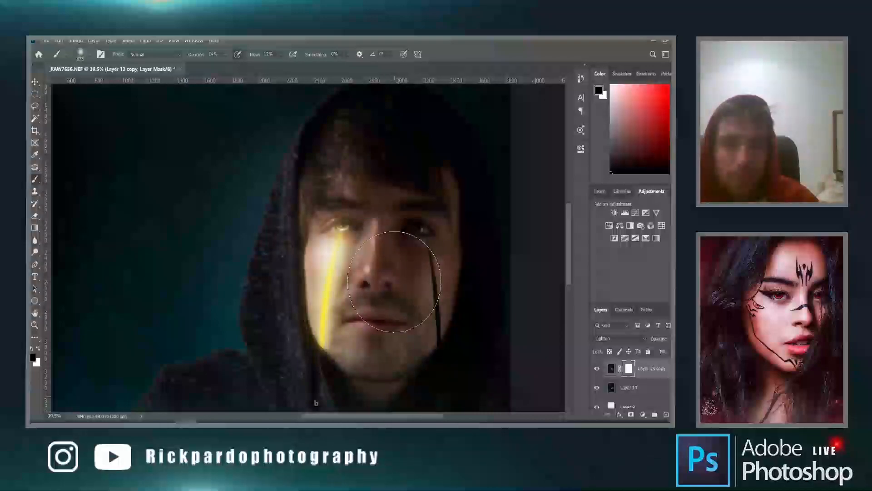
drag(393, 284, 368, 275)
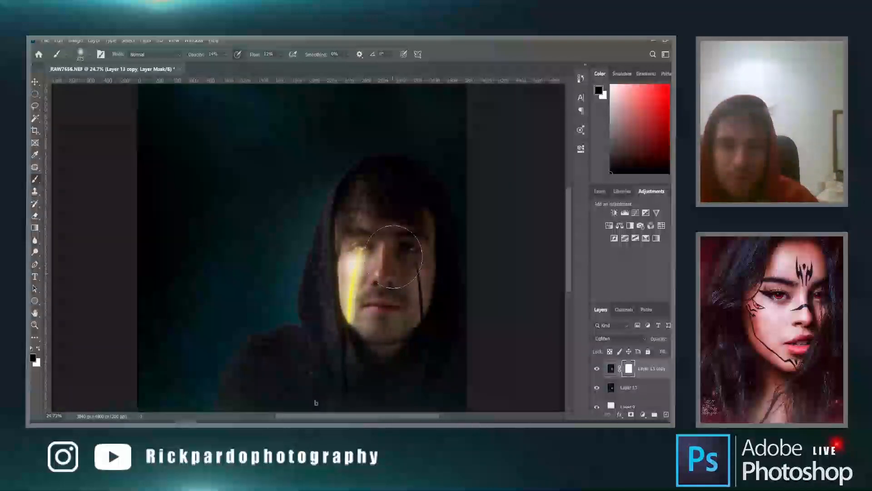
alt+click(375, 291)
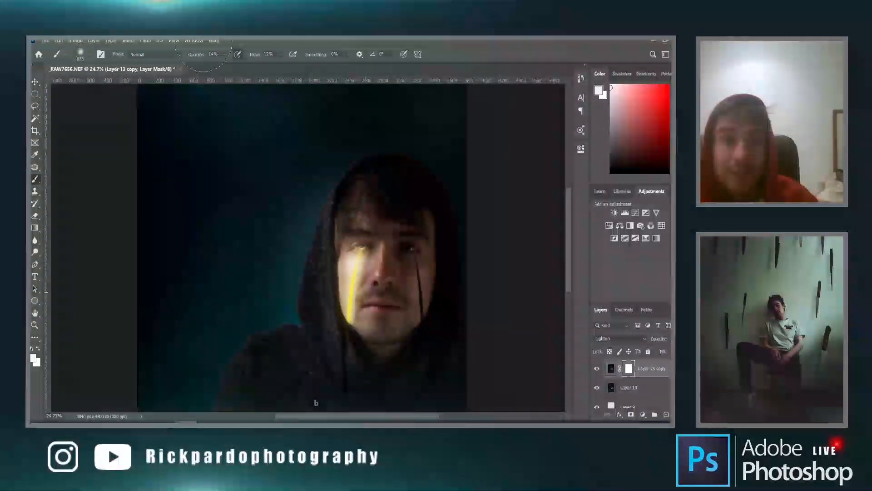
Raise the brush opacity to about 76%, use a smaller brush and reset the foreground colour to black.
drag(229, 65, 252, 66)
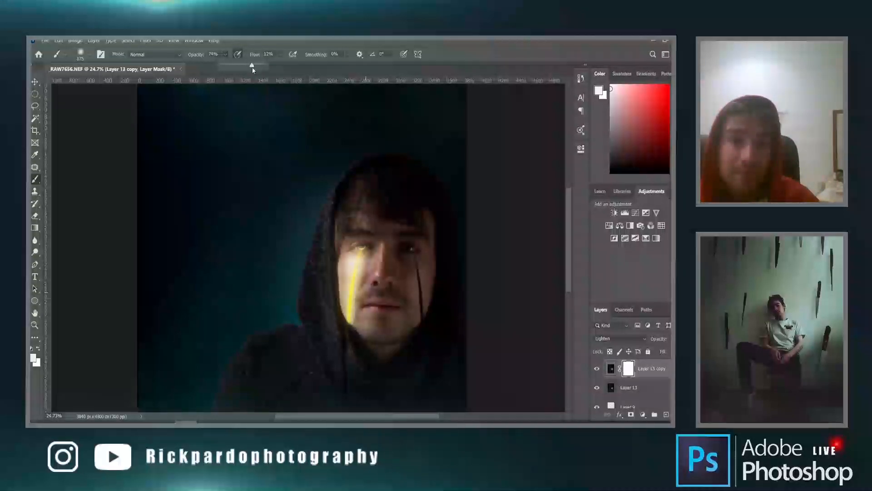
drag(369, 251, 358, 252)
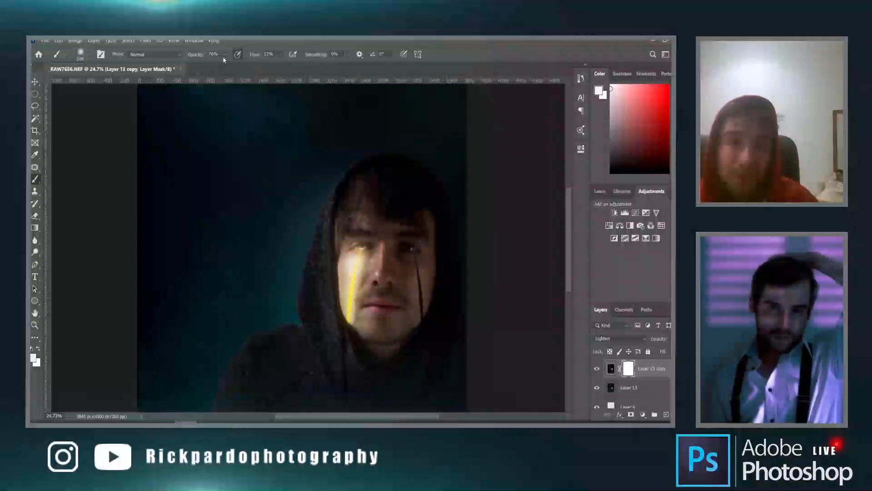
key(z)
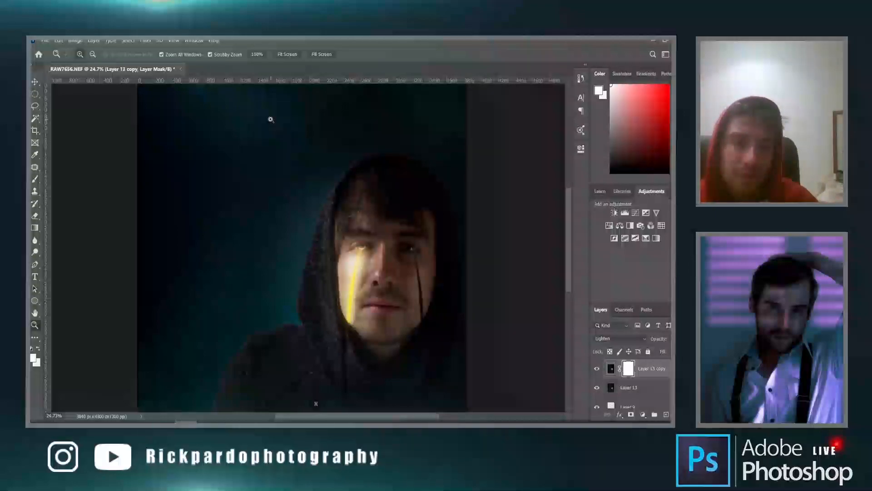
key(b)
key(d)
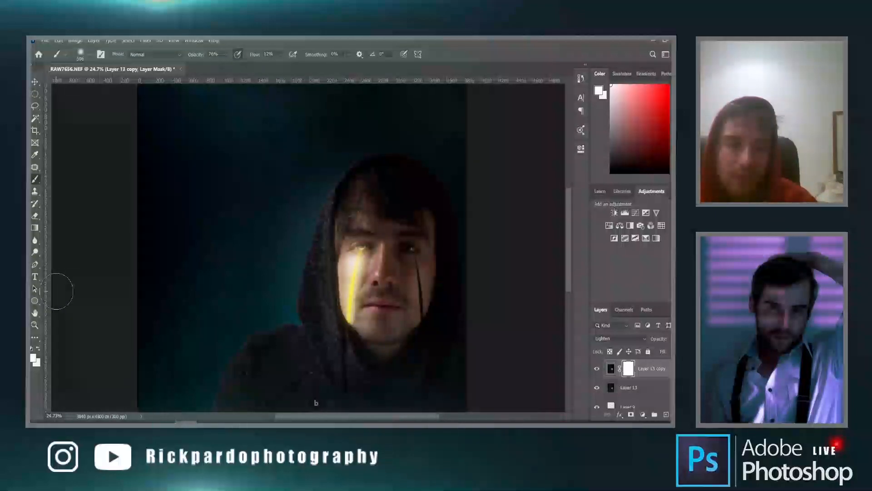
key(x)
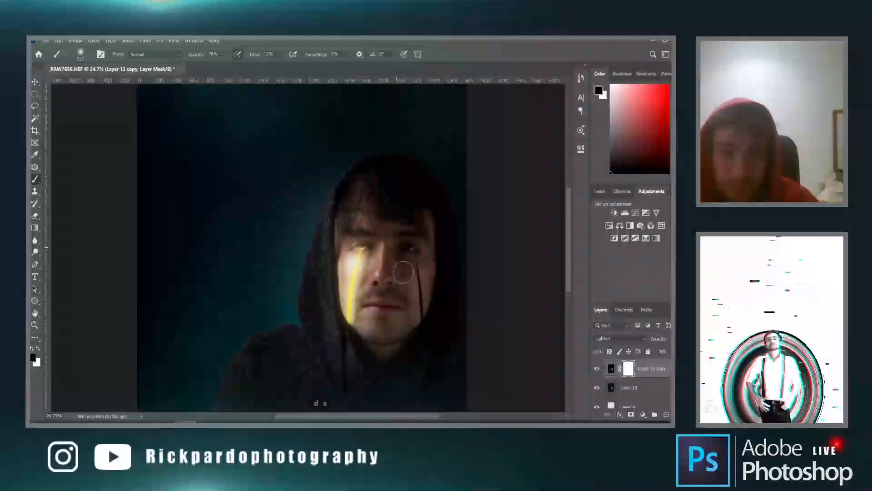
Mask the blur off the facial features on Layer 13 copy with a black brush at 100% opacity.
click(226, 54)
drag(233, 66, 243, 65)
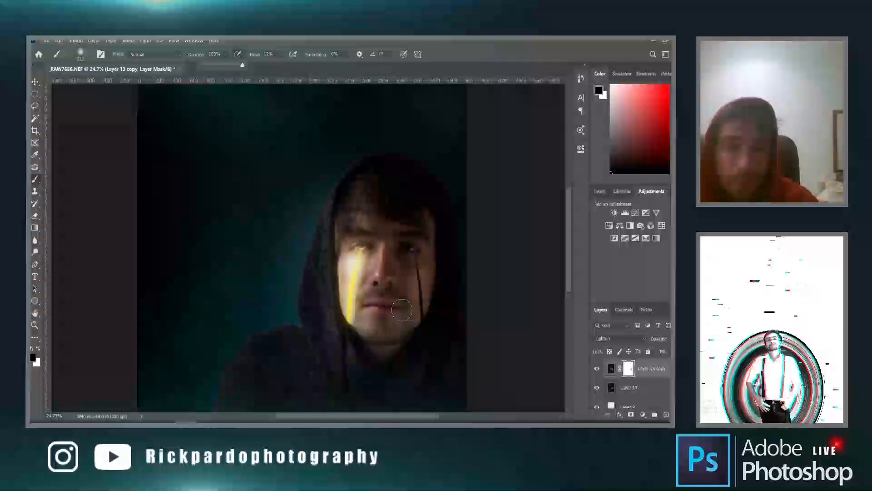
click(381, 305)
drag(382, 268, 397, 267)
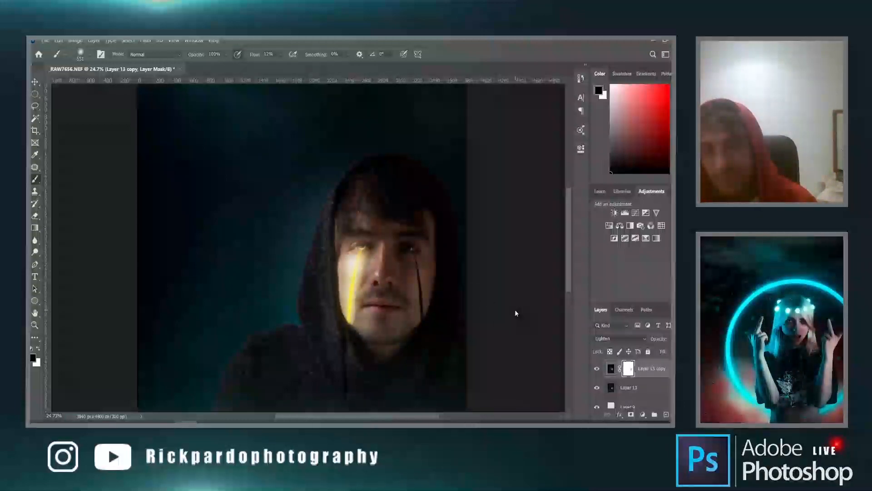
scroll(516, 311, down, 2)
scroll(516, 310, up, 1)
scroll(240, 286, down, 1)
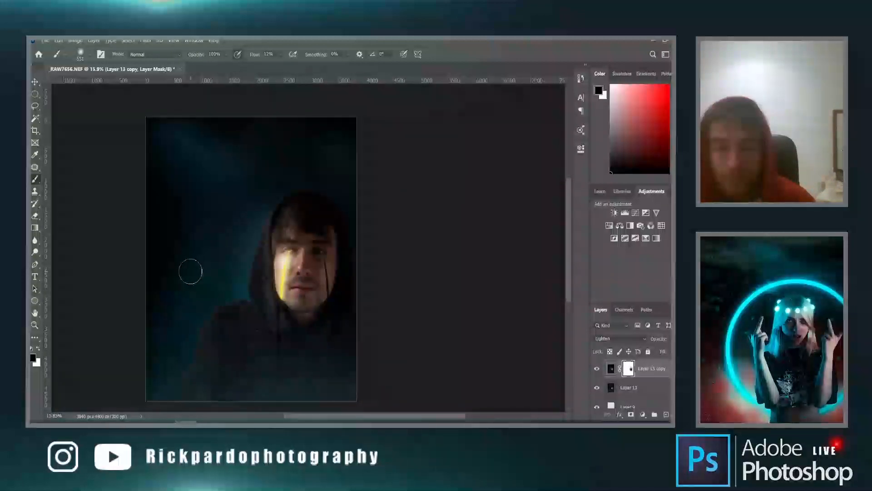
key(ctrl+0)
Stamp all visible layers into a new merged layer above Layer 13 copy and open it in the Camera Raw filter.
click(611, 370)
key(ctrl+alt+shift+e)
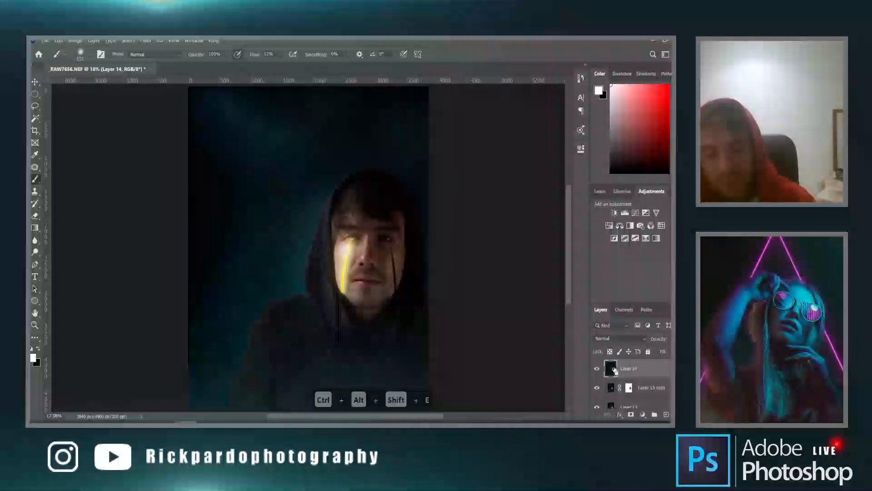
key(ctrl+shift+a)
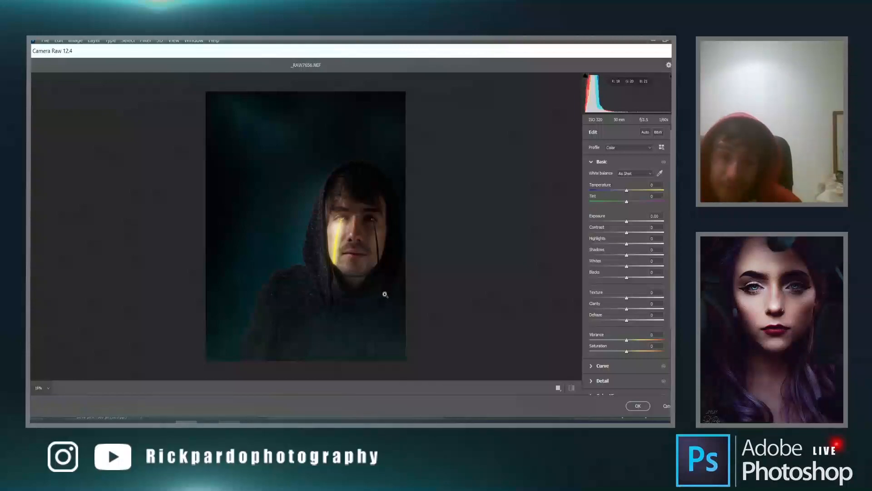
Set the merged layer's Exposure to +0.15, Contrast to +4, Highlights to +6, Shadows to +29 and Blacks to +14.
click(629, 222)
drag(629, 222, 628, 223)
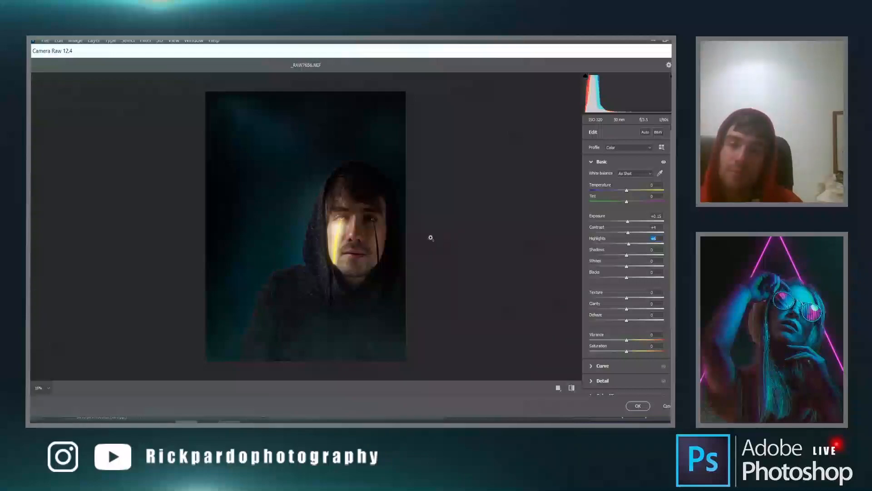
drag(634, 256, 632, 278)
Set Clarity to +8, Saturation to -12, Temperature to -11 and Tint to -8.
drag(626, 309, 630, 310)
drag(626, 351, 624, 353)
drag(626, 202, 622, 192)
Add highlight, midtone and shadow points to the tone curve and raise its black point for faded shadows.
click(602, 366)
click(646, 219)
click(626, 239)
click(600, 269)
drag(589, 280, 613, 268)
Shape the individual colour channel curves with points in their highlights, midtones and shadows.
click(625, 191)
click(645, 220)
click(626, 240)
click(633, 191)
click(642, 191)
click(646, 219)
click(629, 240)
click(600, 270)
click(656, 177)
Adjust the Optics and Effects settings of the merged layer.
click(591, 237)
click(591, 238)
click(591, 267)
drag(626, 298, 615, 304)
click(591, 267)
Calibrate the primaries with Red Hue -31, Green Hue +33, Blue Hue +40 and Blue Saturation +22.
click(591, 282)
mouse_move(626, 339)
mouse_down()
mouse_move(610, 339)
mouse_move(647, 329)
mouse_move(638, 329)
mouse_up()
drag(627, 375, 641, 388)
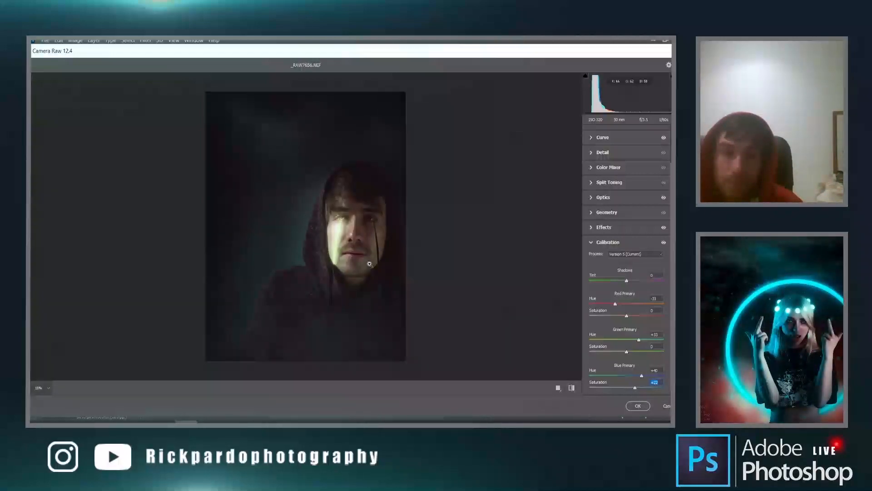
Compare the before and after versions side by side, with the Basic adjustments off and on.
click(571, 387)
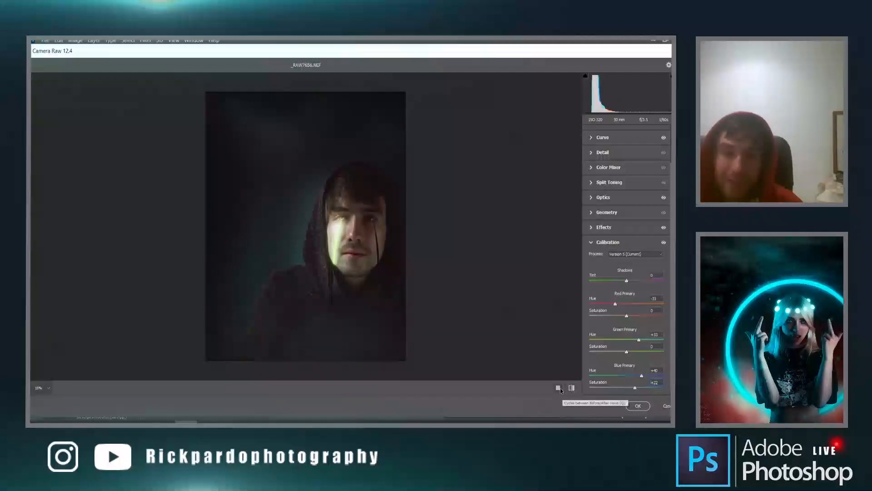
click(558, 388)
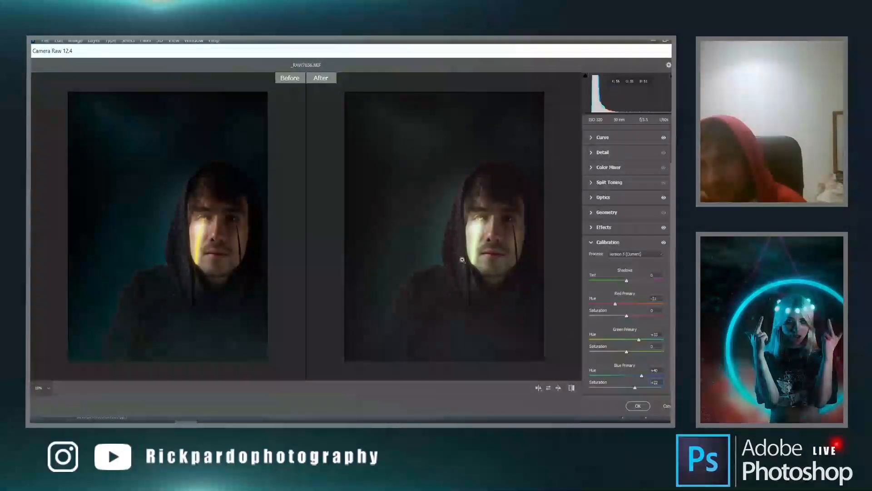
click(588, 244)
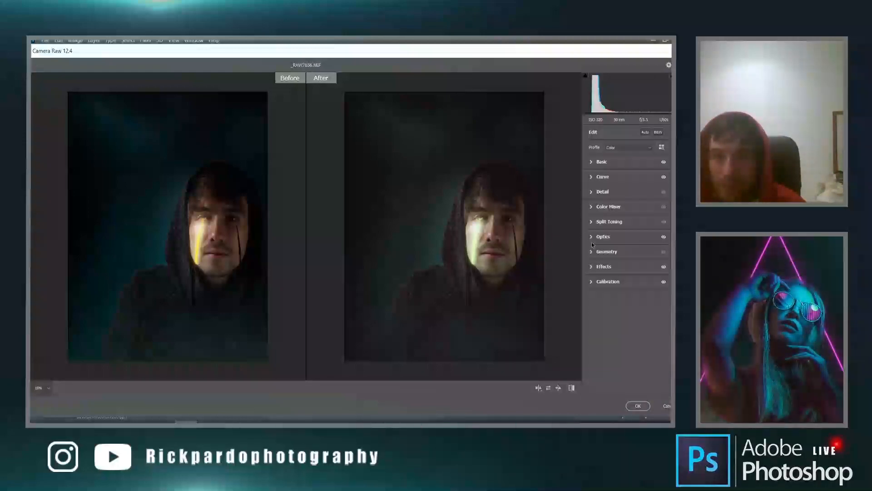
click(664, 163)
click(664, 164)
Set the white balance Tint of the merged layer to -17 in the Basic adjustments.
click(591, 163)
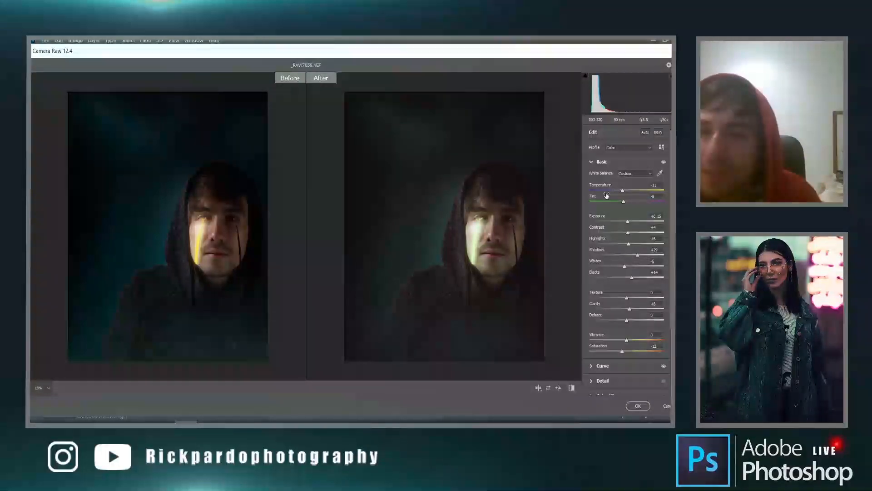
drag(623, 201, 622, 204)
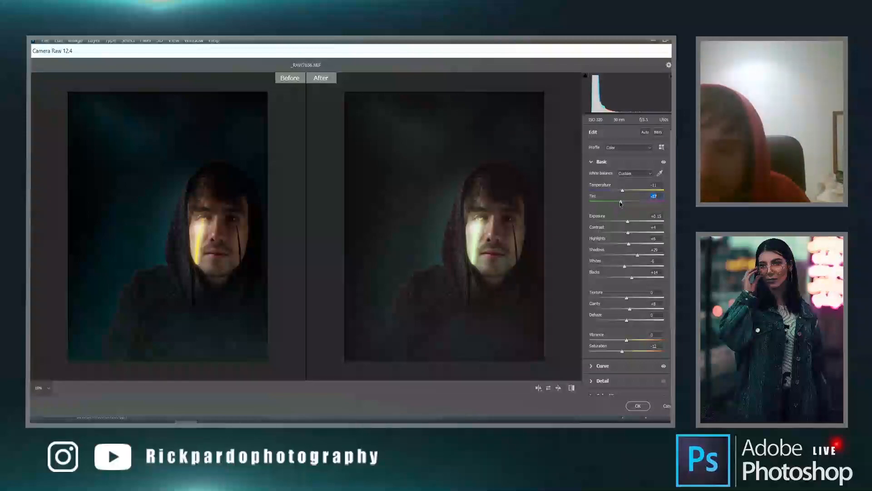
click(592, 162)
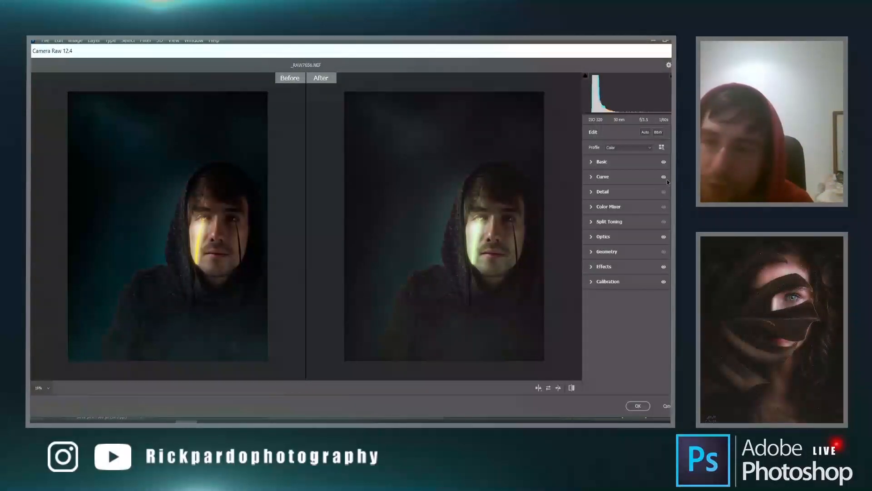
Compare the image with the Curve adjustment off and on, and examine the curve's red, green, blue and composite channels.
click(663, 177)
click(664, 177)
click(593, 177)
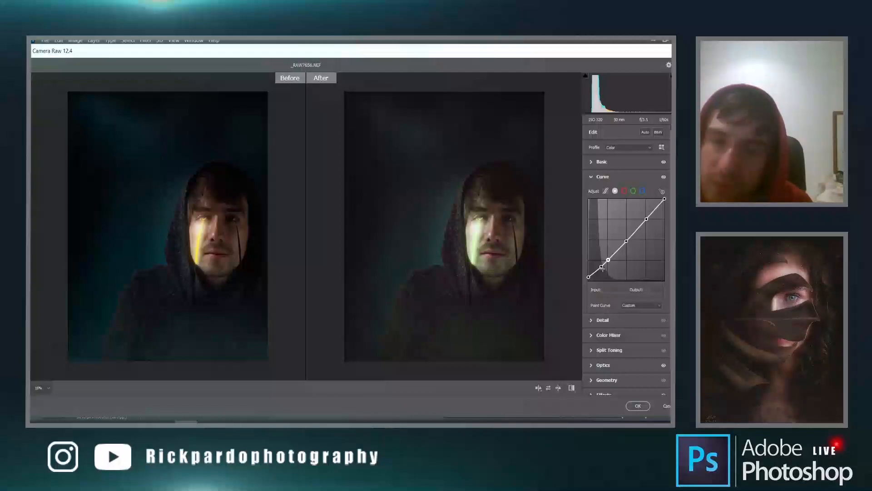
click(624, 191)
click(633, 190)
click(642, 191)
click(624, 191)
click(615, 191)
click(643, 191)
click(624, 190)
click(615, 190)
click(592, 177)
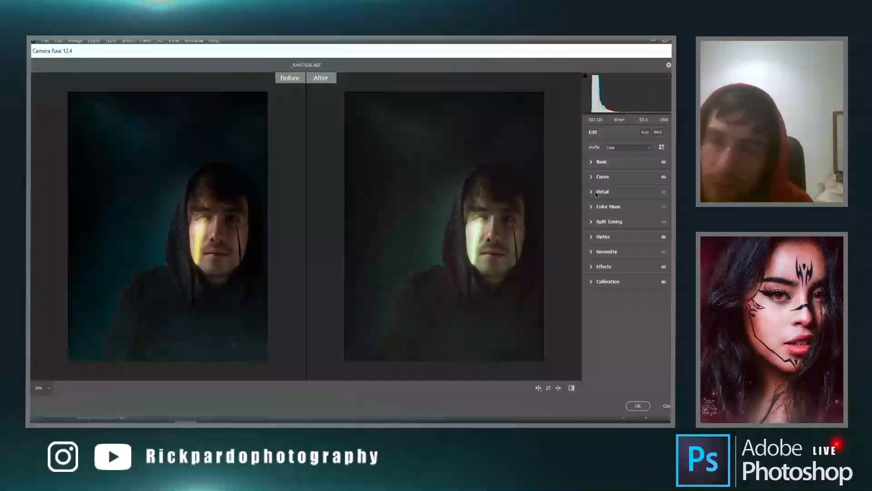
Review the Optics, Effects and Calibration settings and apply the Camera Raw grading to the merged layer.
click(604, 236)
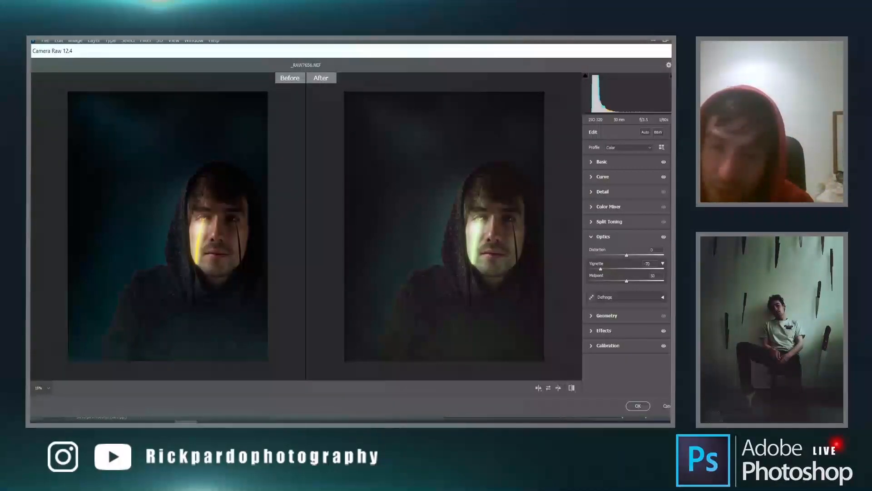
click(591, 237)
click(592, 267)
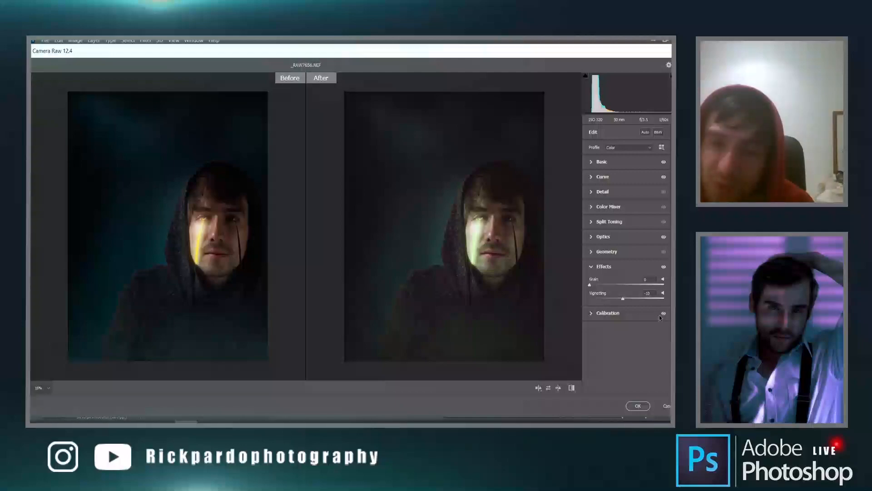
click(592, 267)
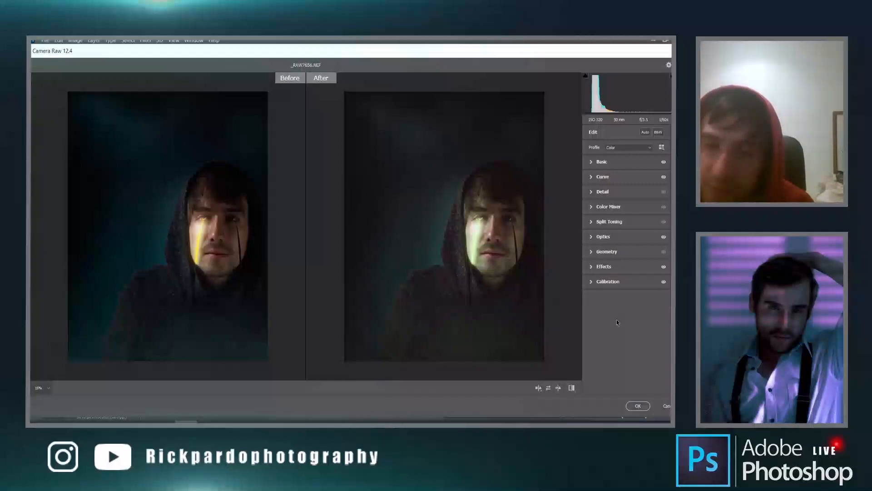
click(592, 282)
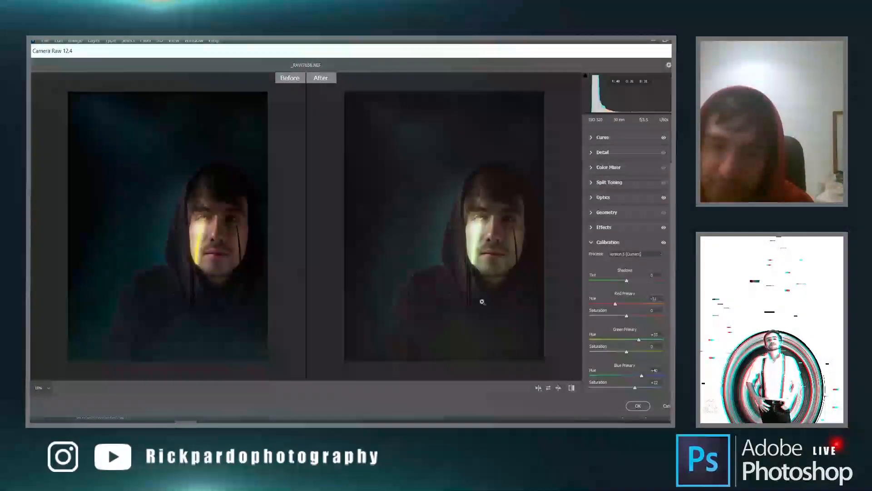
click(642, 406)
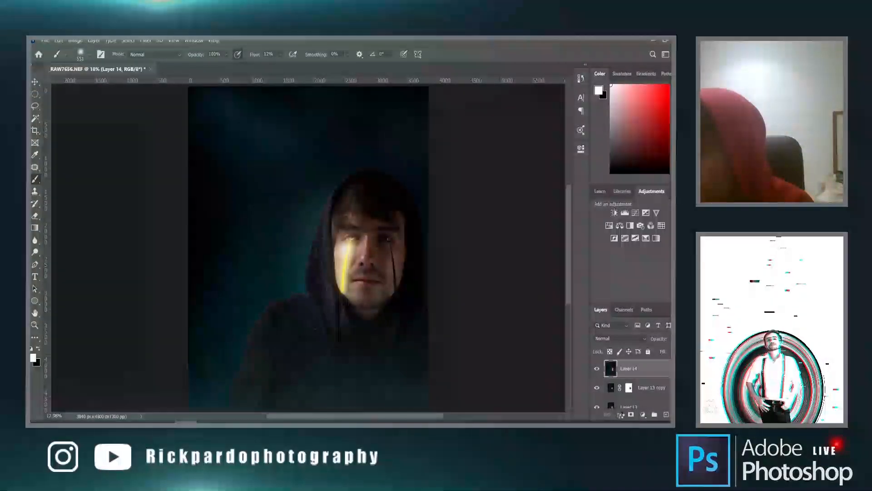
Open the image 43548_flame-sparks-png from the effects folder.
key(ctrl+0)
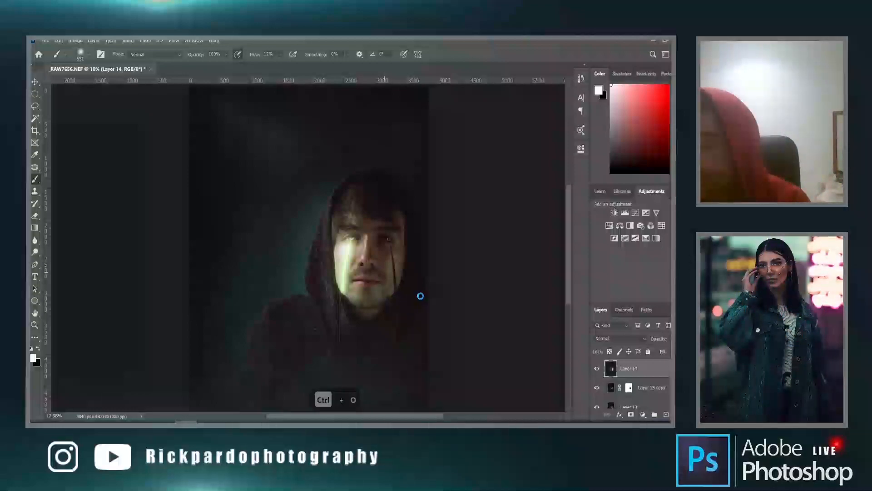
key(ctrl+o)
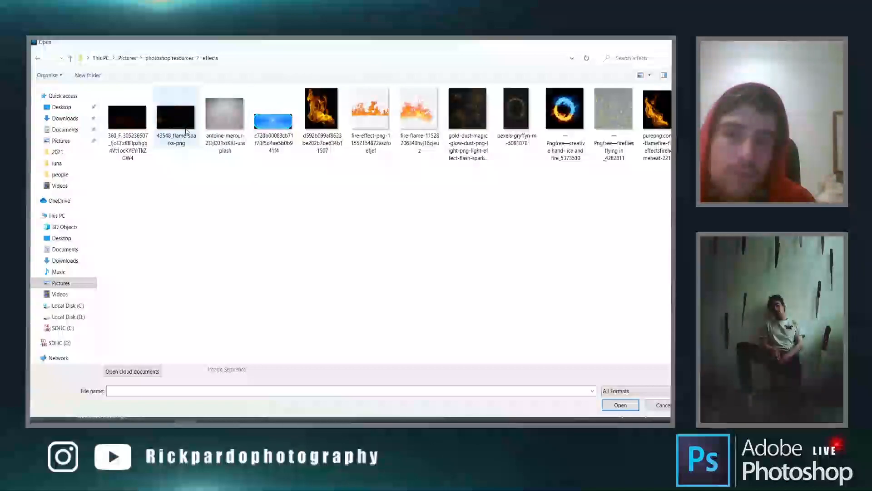
double_click(186, 132)
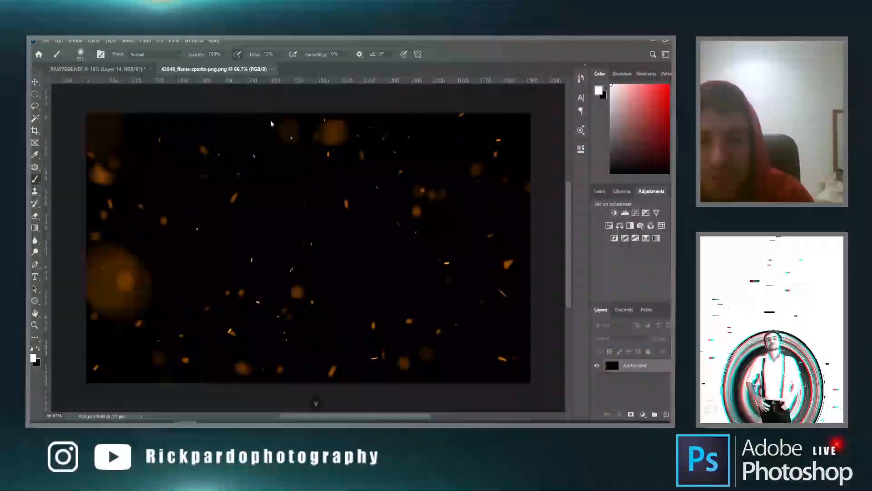
Copy the flame sparks image into the portrait document as a new layer and close the sparks file.
key(v)
drag(273, 120, 274, 121)
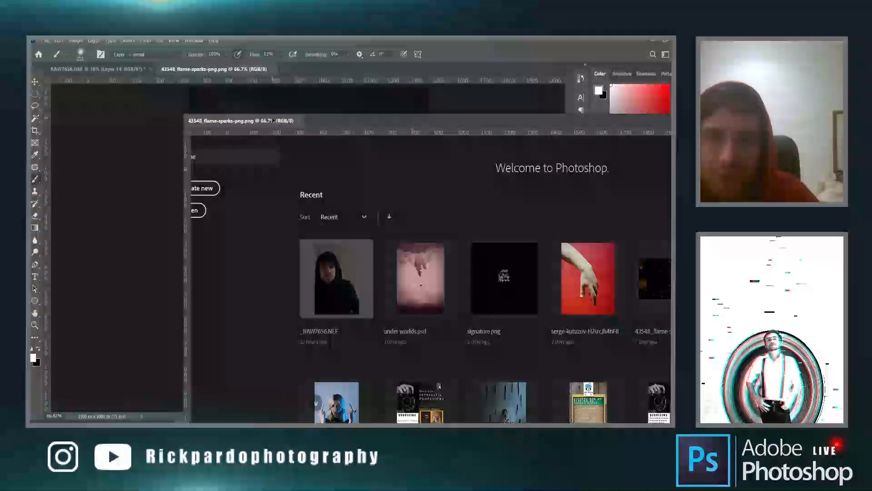
key(v)
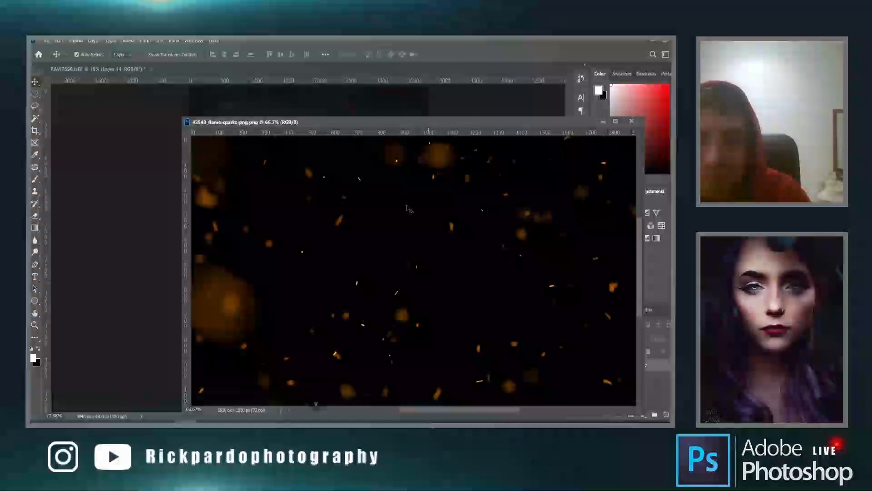
drag(363, 108, 379, 135)
key(ctrl+t)
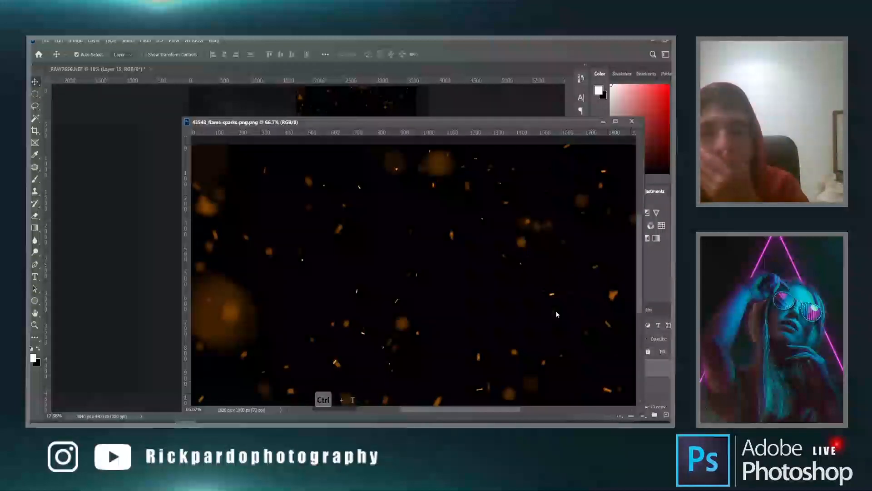
click(632, 122)
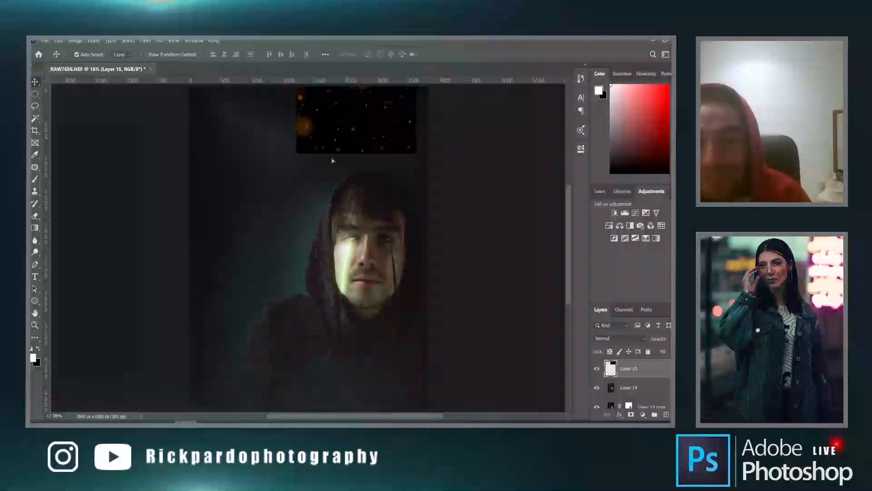
Move the sparks layer beside the face and rotate it 90° into an upright position.
drag(332, 140, 280, 283)
key(ctrl+t)
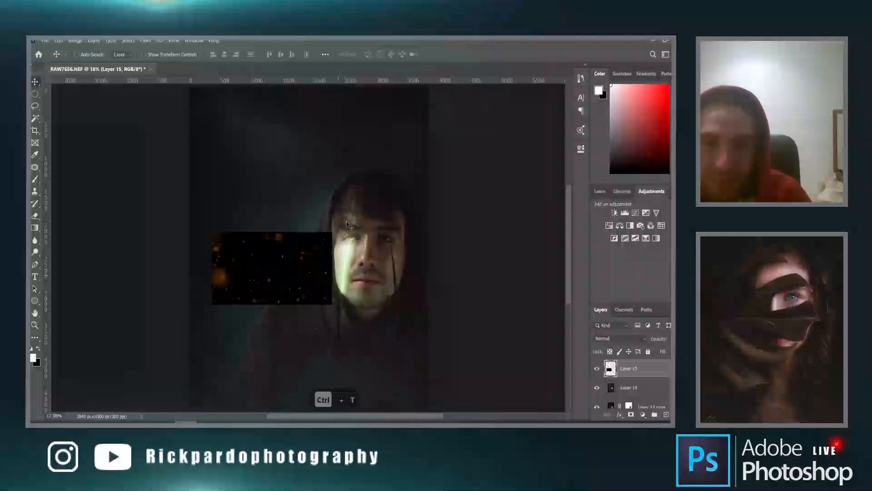
drag(345, 294, 328, 360)
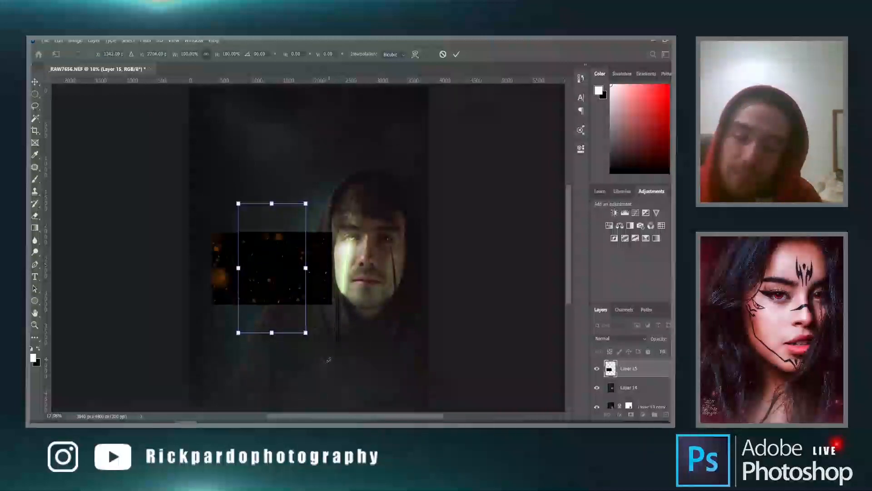
key(Return)
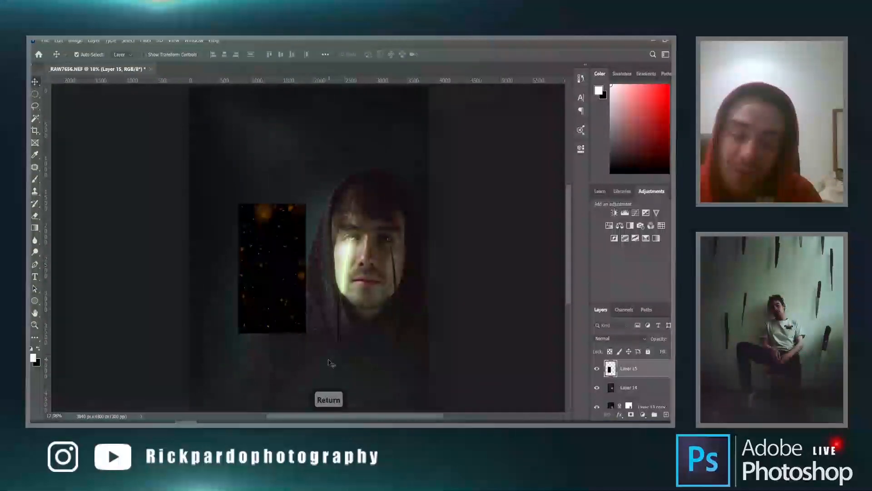
Duplicate the sparks layer, place the copy edge to edge beside the original and flip it horizontally.
key(ctrl+j)
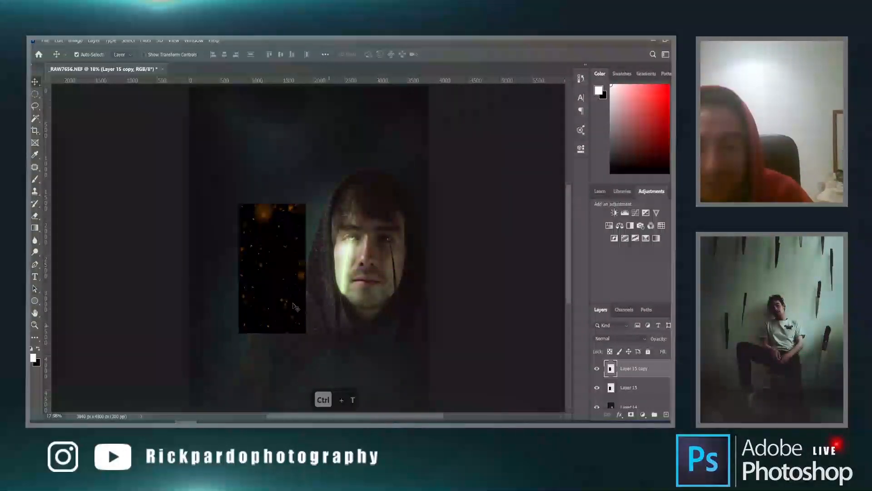
key(ctrl+t)
drag(280, 272, 344, 272)
right_click(344, 270)
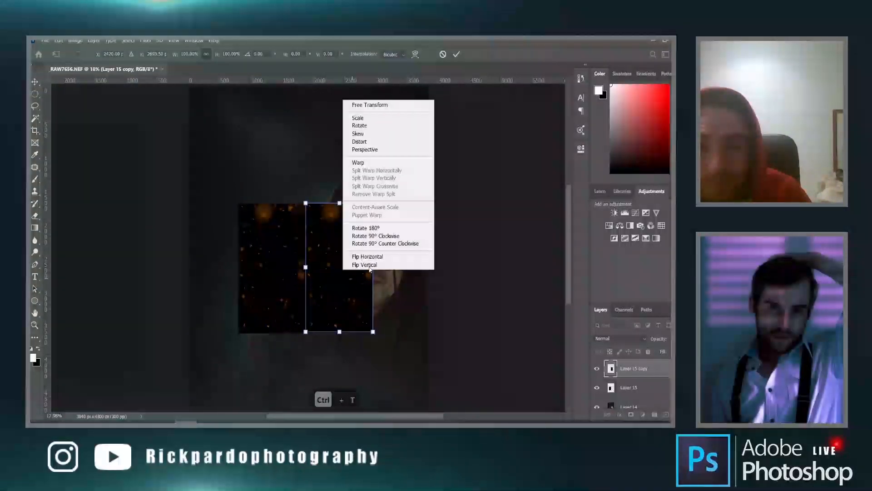
click(368, 257)
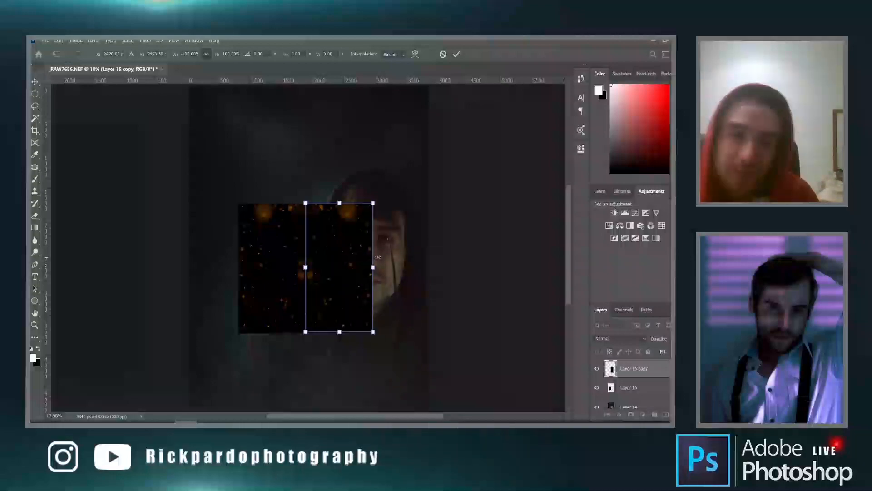
key(Return)
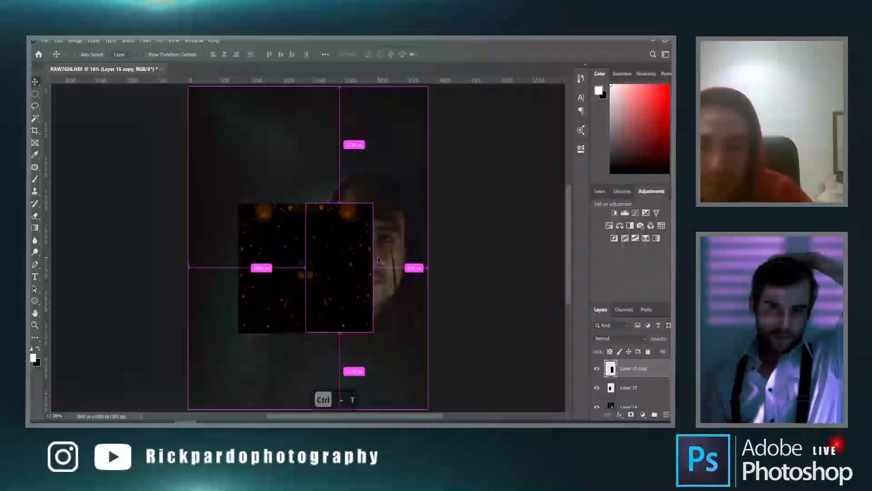
key(ctrl+t)
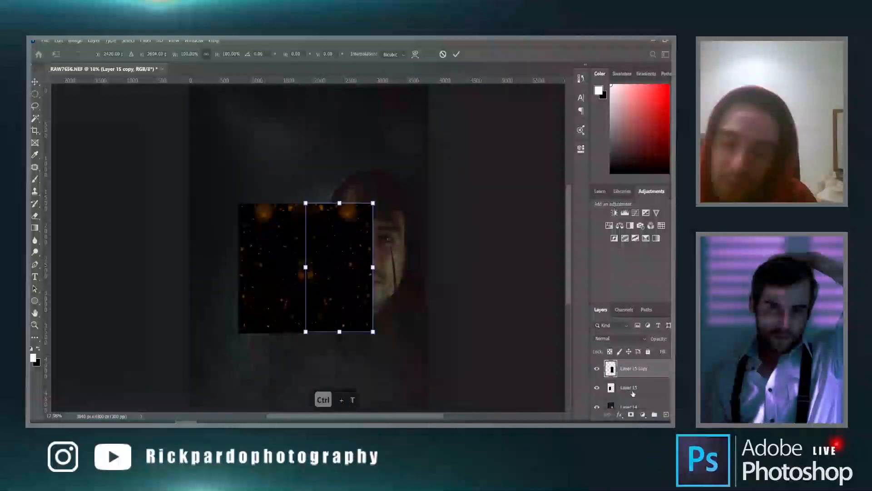
click(456, 54)
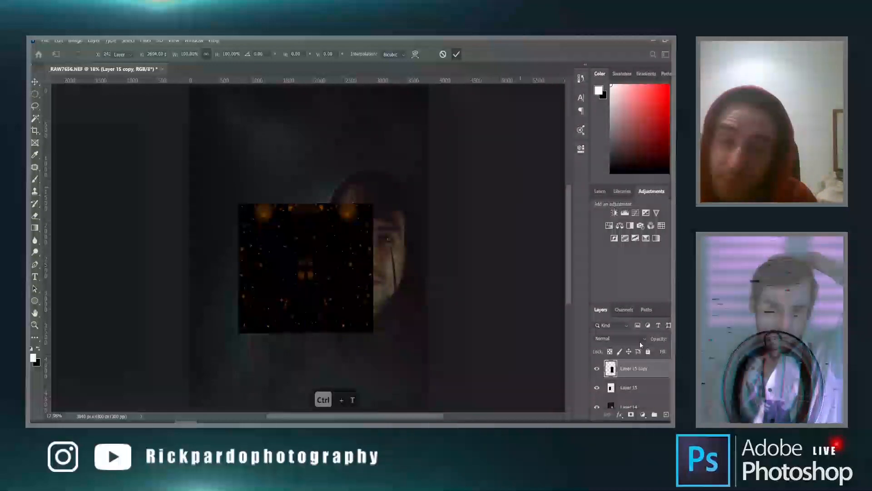
Merge the two mirrored sparks layers into one layer.
ctrl+click(656, 388)
right_click(656, 388)
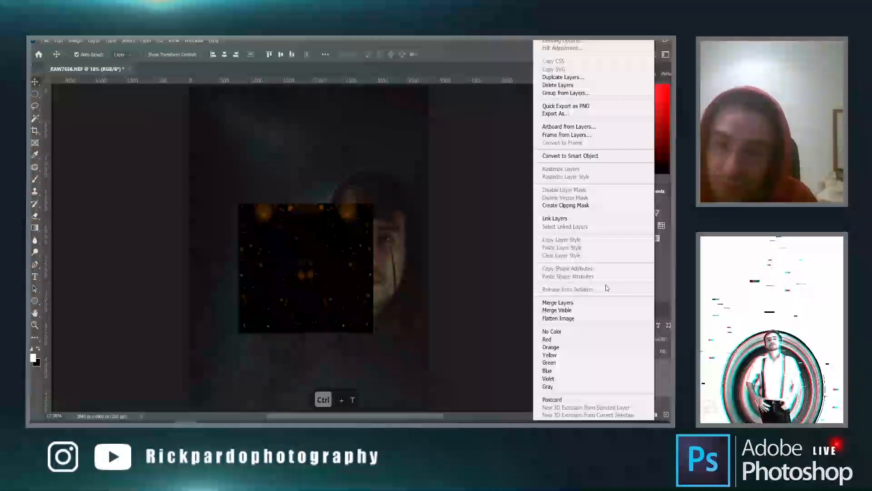
click(598, 302)
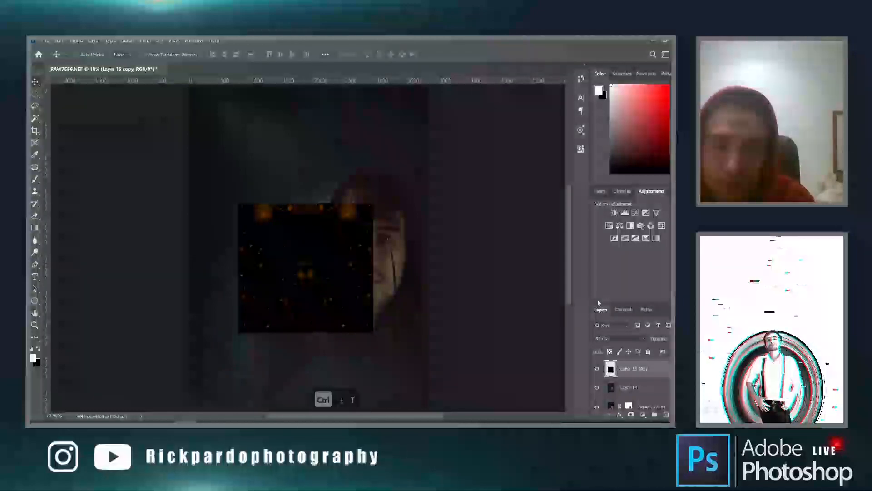
key(ctrl+t)
key(Return)
Colorize the merged sparks layer teal using Hue/Saturation with Hue 149 and Saturation 25.
key(ctrl+u)
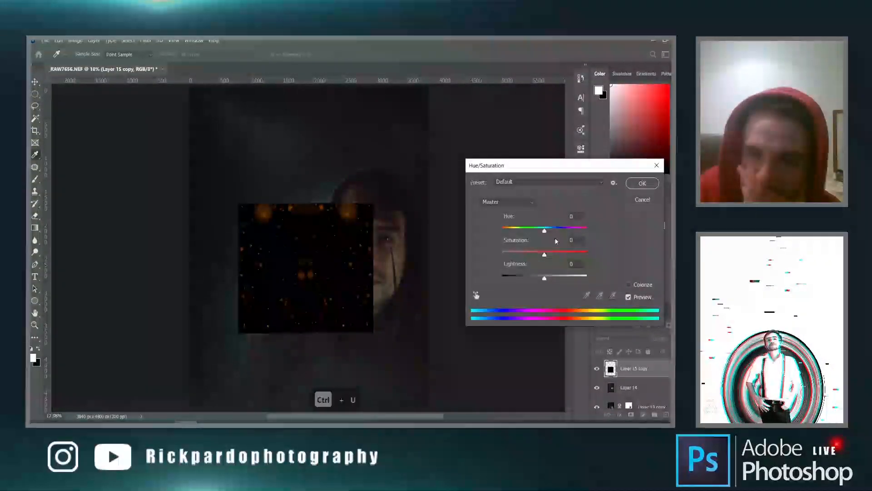
drag(544, 231, 564, 230)
click(630, 285)
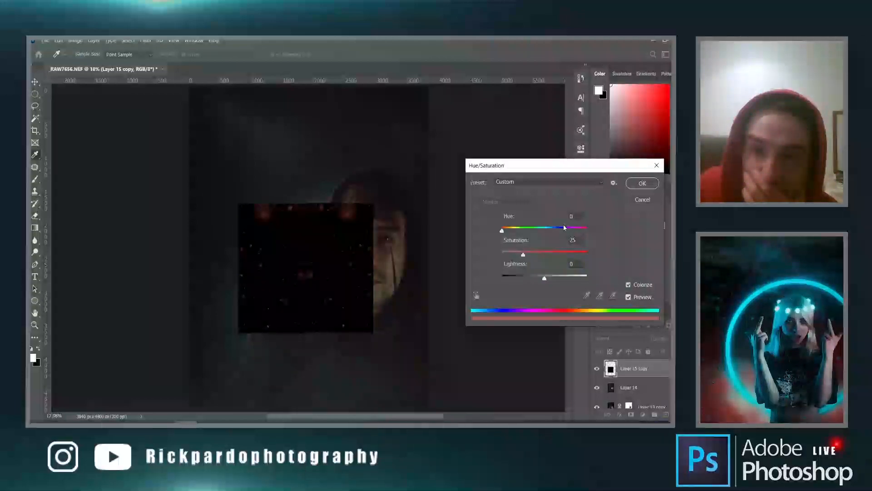
drag(503, 231, 537, 233)
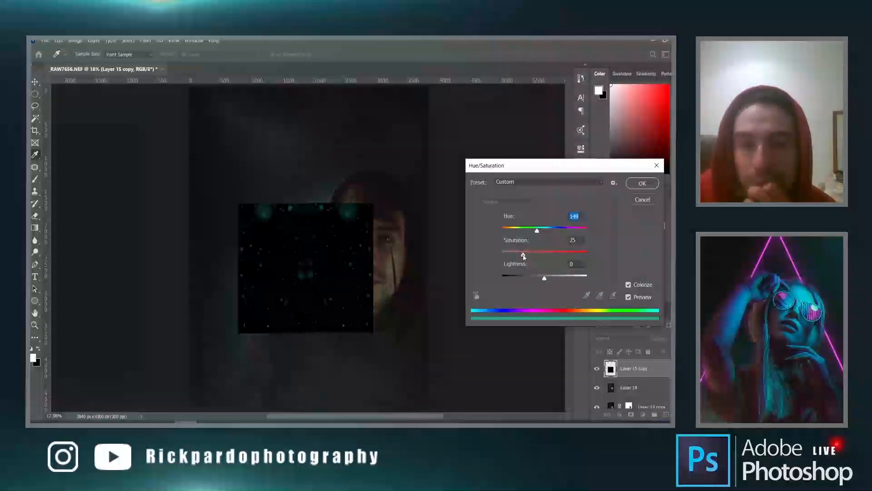
click(641, 182)
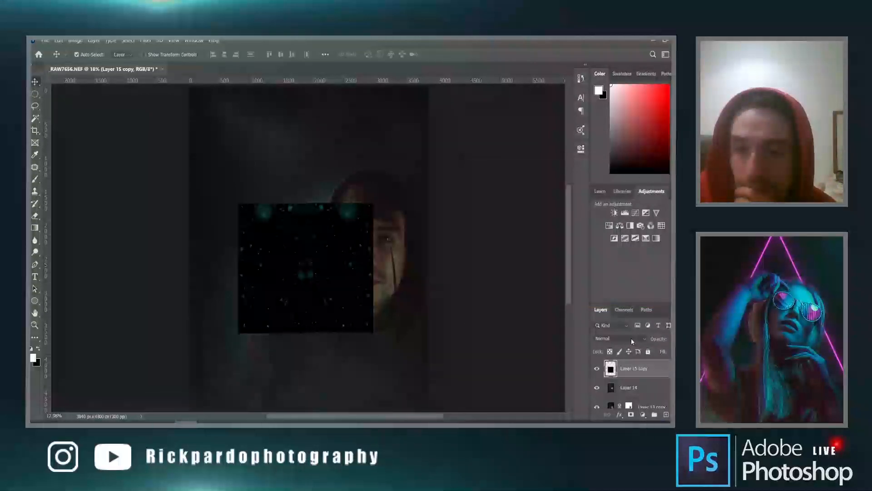
Set the blend mode of the sparks layer to Screen.
key(v)
click(631, 338)
click(611, 264)
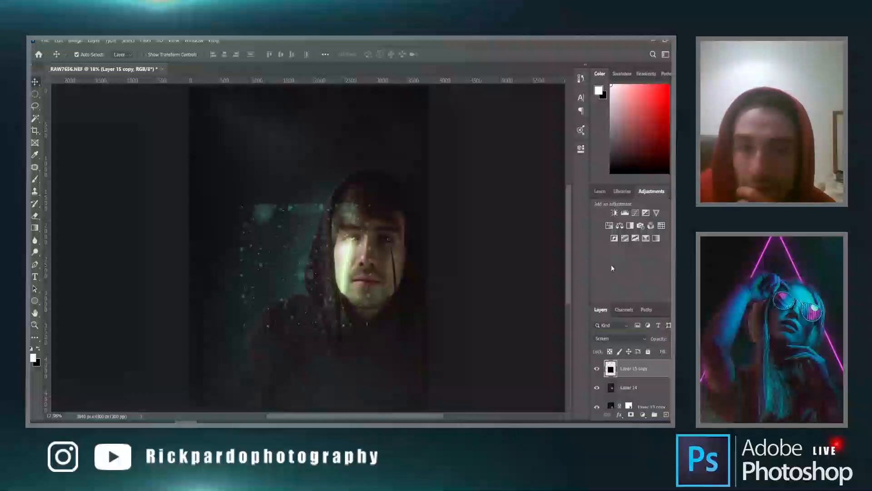
Scale the sparks layer to about 231%, rotate it diagonally and position it to cover the portrait.
key(ctrl+t)
drag(401, 185, 431, 273)
drag(308, 164, 312, 87)
scroll(315, 279, down, 3)
drag(313, 311, 271, 384)
drag(360, 355, 467, 367)
drag(313, 355, 308, 323)
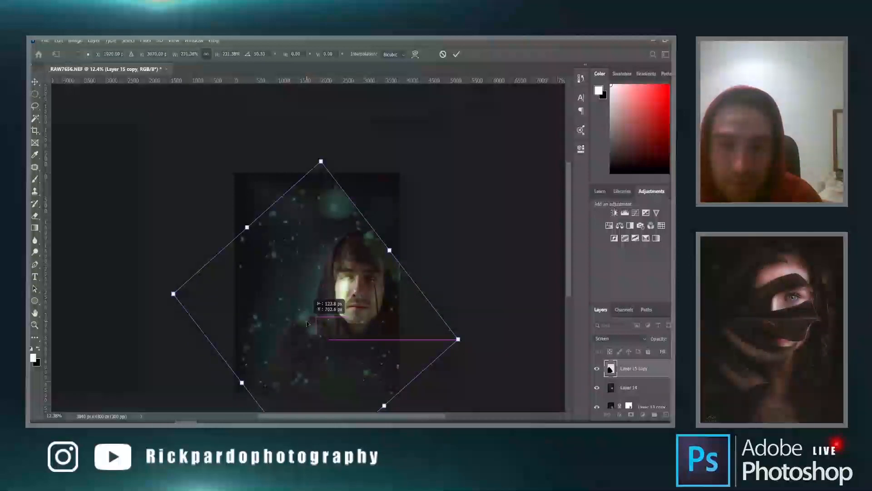
key(Return)
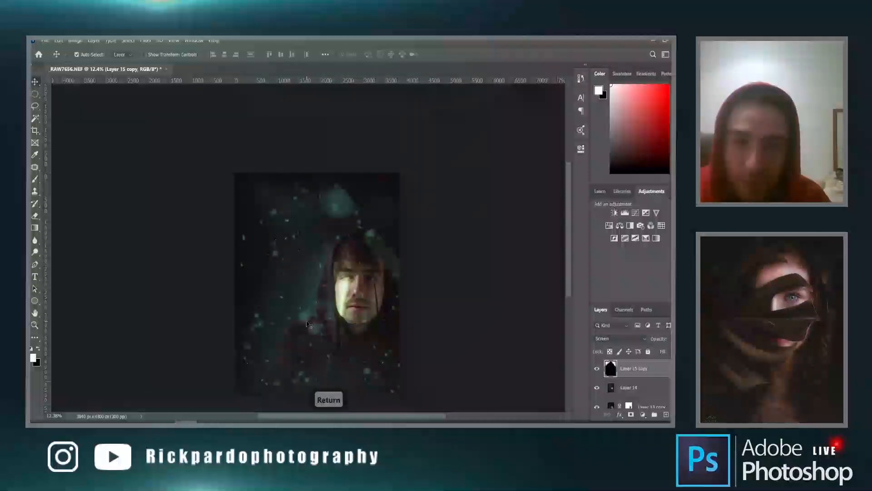
Add a layer mask to the sparks layer and paint it black over the face, raising the brush flow to 100%.
click(630, 415)
key(x)
key(b)
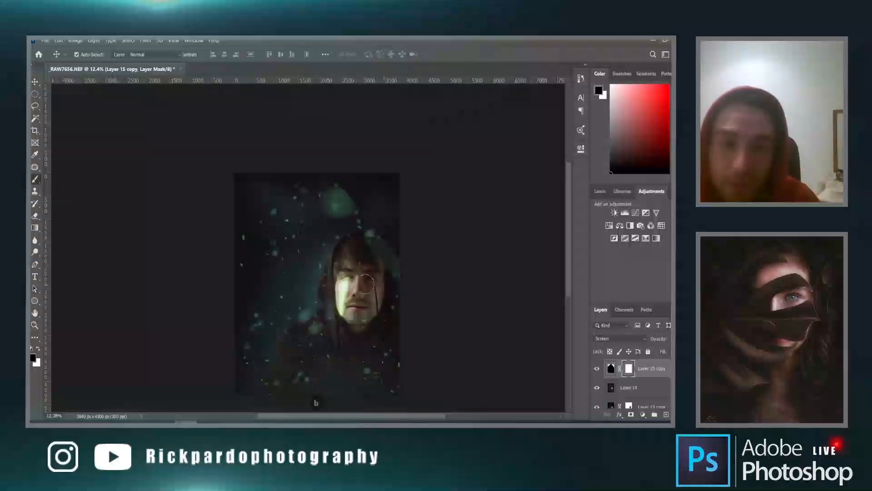
drag(366, 284, 386, 284)
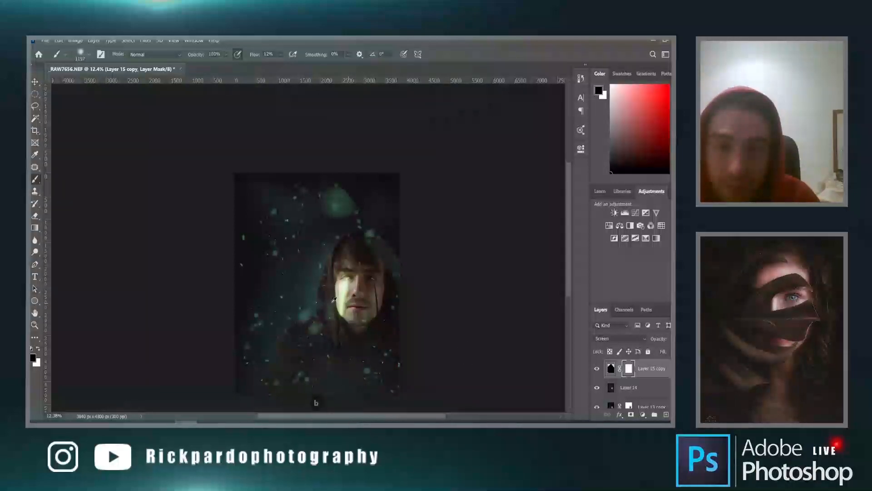
alt+click(365, 298)
mouse_move(365, 298)
mouse_down()
mouse_move(351, 298)
mouse_move(365, 298)
mouse_up()
click(362, 299)
scroll(364, 299, up, 5)
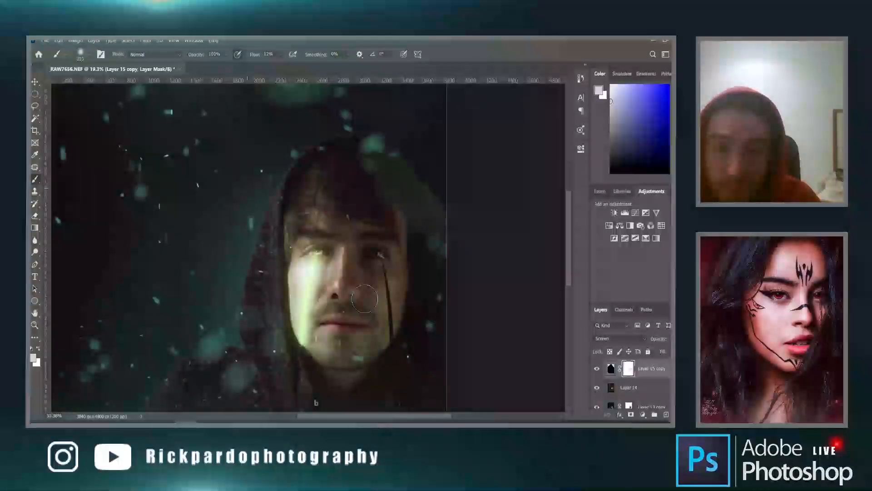
key(d)
key(shift+0)
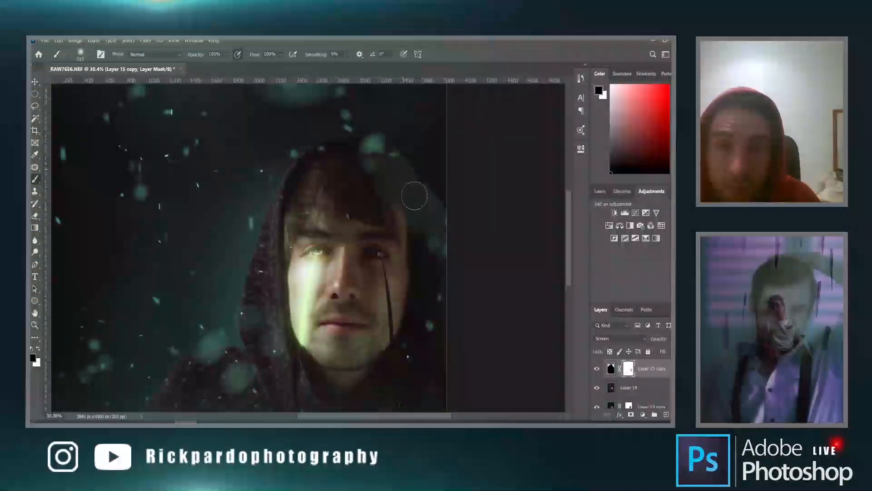
Mask the sparks around the upper side of the hood and beside the head using a larger soft black brush.
scroll(567, 226, down, 2)
drag(572, 223, 571, 209)
alt+right_click(380, 142)
mouse_move(371, 149)
mouse_down()
mouse_move(319, 132)
mouse_move(395, 146)
mouse_up()
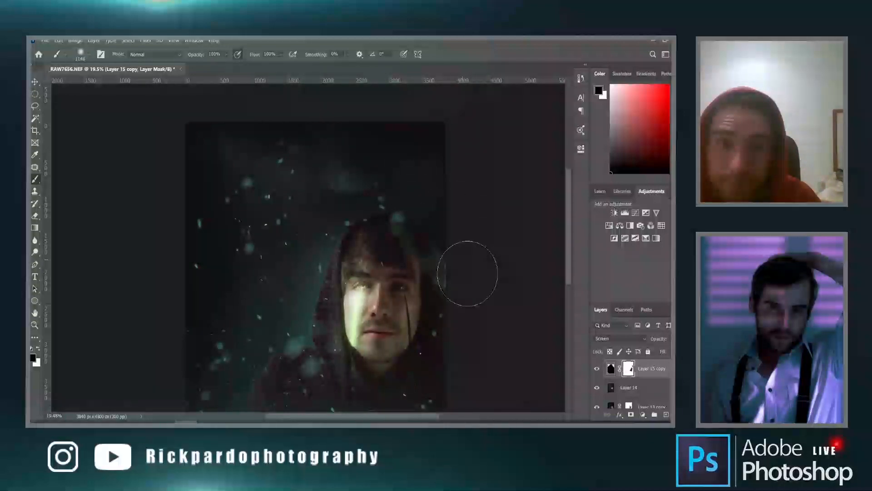
scroll(570, 229, down, 2)
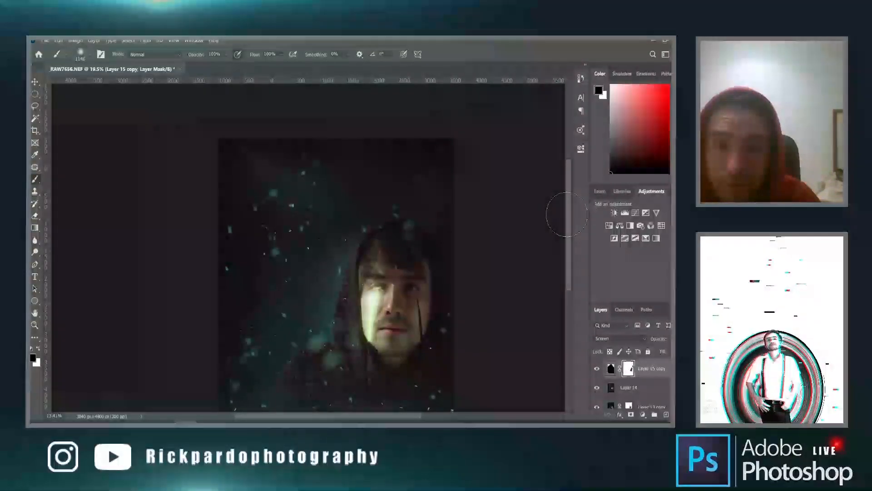
scroll(571, 251, down, 3)
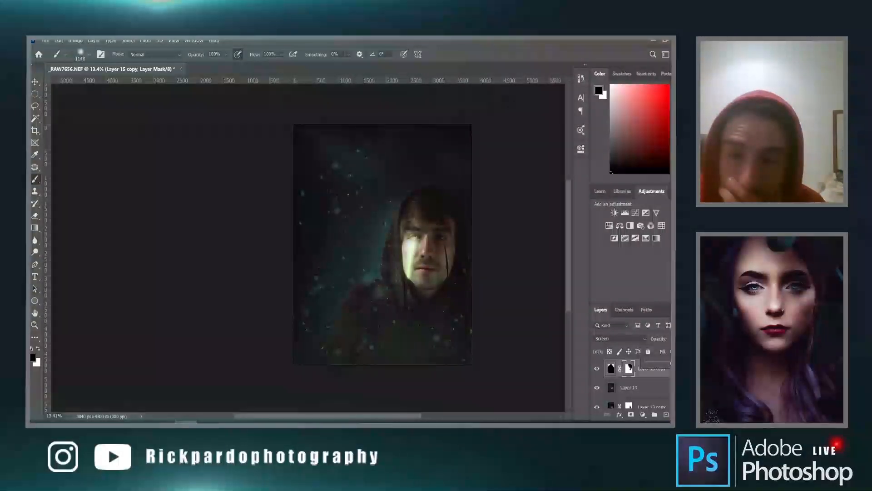
Target the sparks layer's image instead of its mask and save the document as me almost couint finish.psd.
click(611, 369)
key(x)
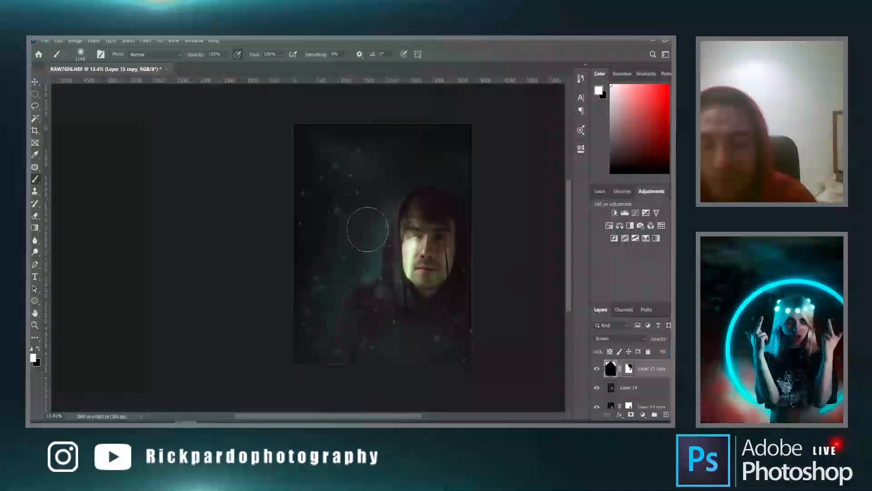
key(ctrl+s)
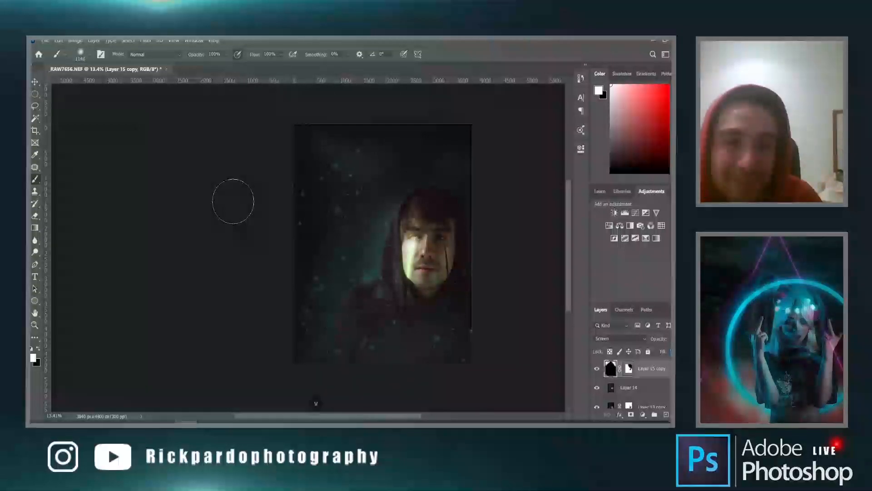
Shift the original portrait on Layer 0 horizontally to line it up with the graded version.
key(v)
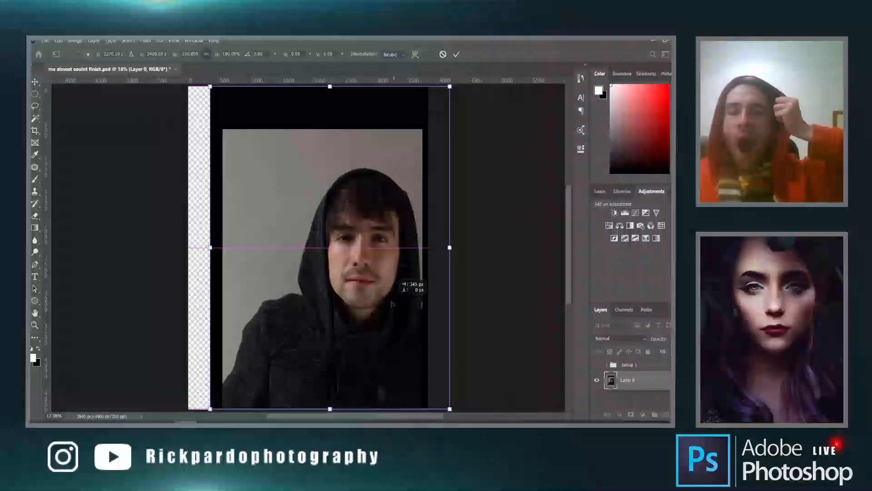
drag(392, 304, 401, 303)
key(Return)
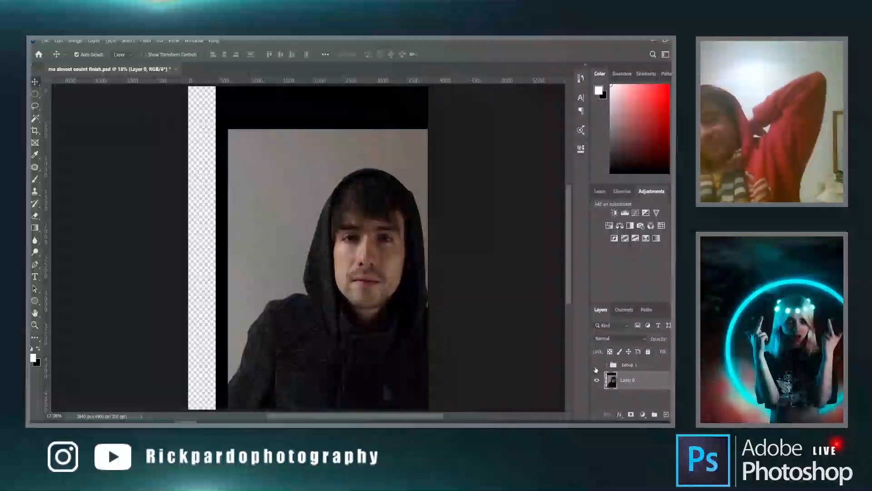
Toggle Group 1 to compare the edit with the original photo, leaving the group shown and expanded.
click(597, 365)
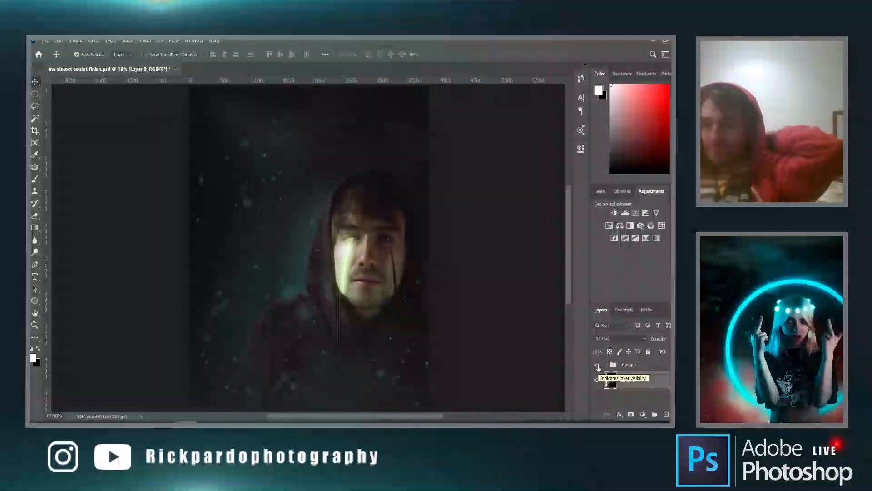
click(597, 366)
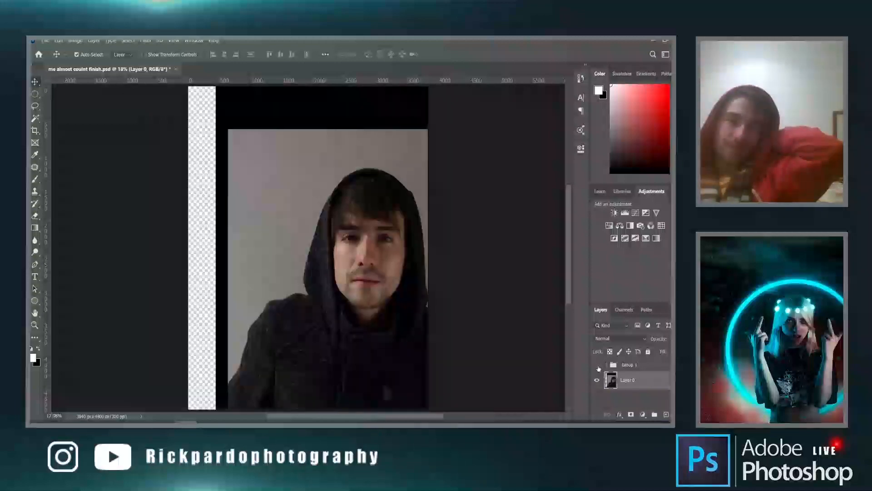
click(597, 365)
click(608, 364)
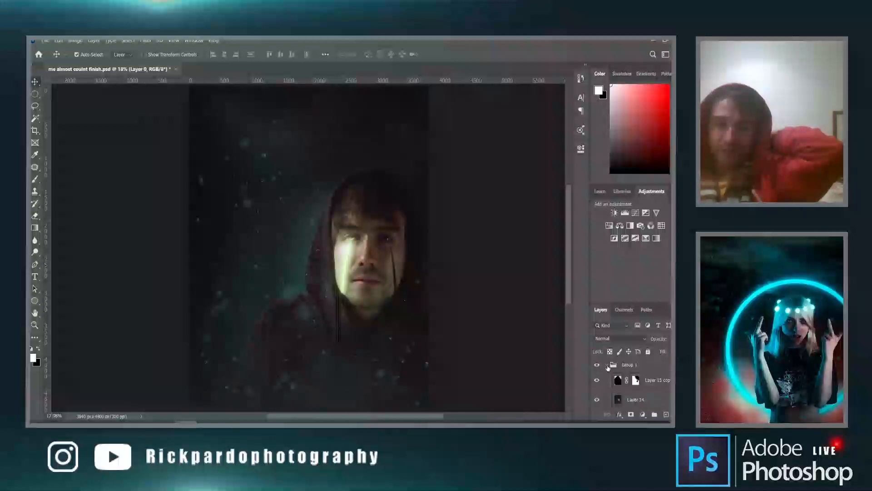
Examine the finished composite up close and as a whole, checking the eyes, the face lighting and the sparks.
scroll(318, 228, down, 2)
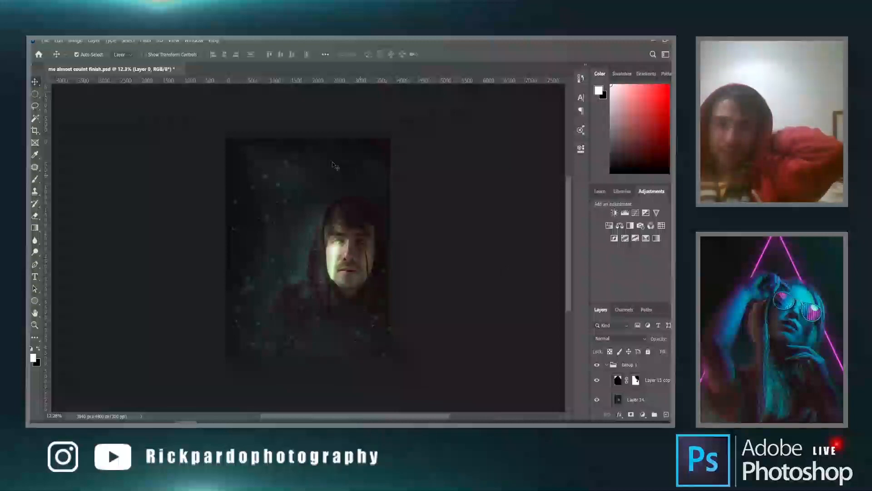
scroll(366, 250, up, 4)
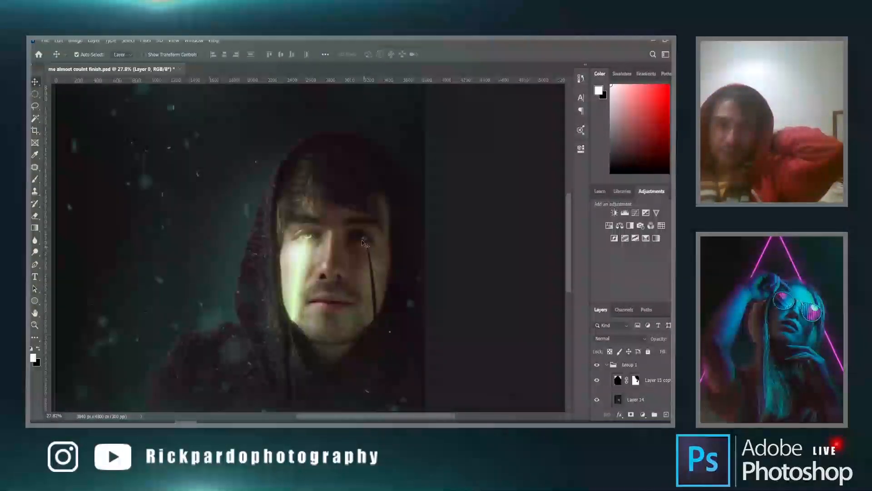
scroll(311, 243, up, 5)
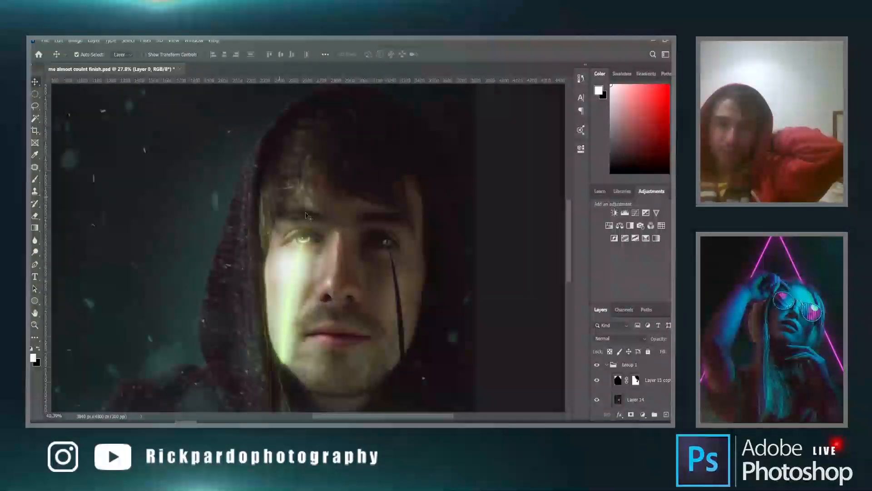
scroll(300, 254, up, 2)
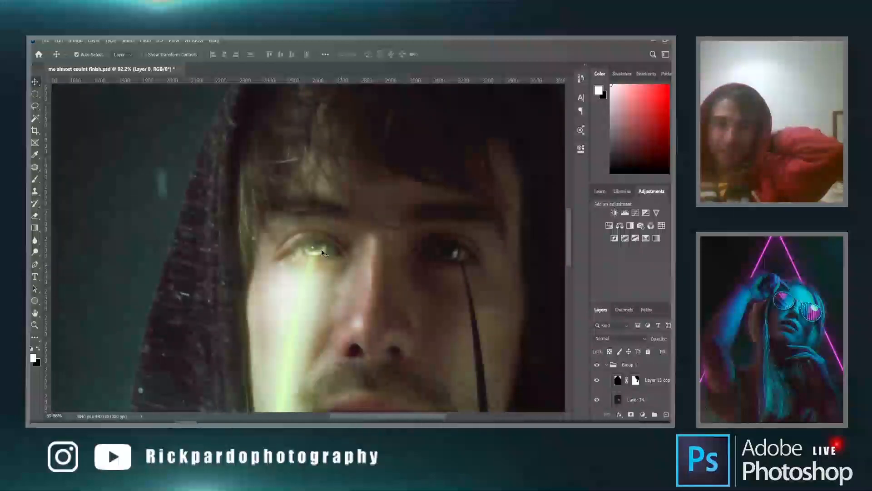
scroll(321, 269, down, 5)
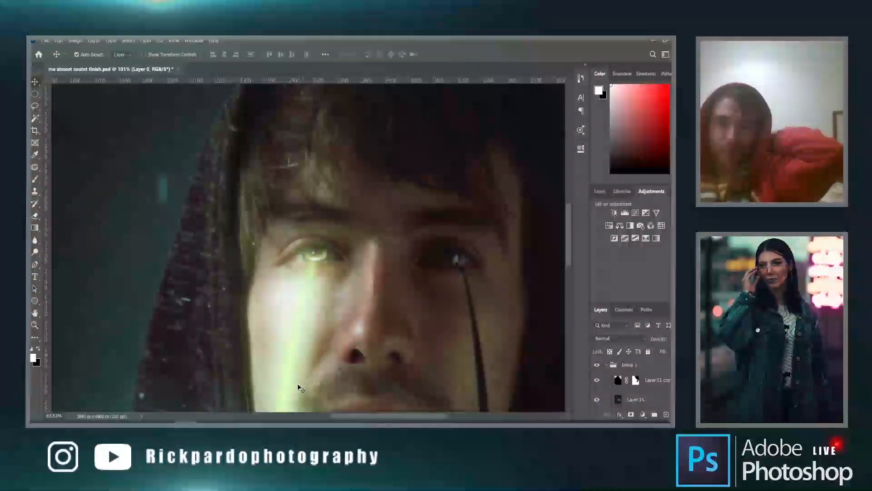
drag(569, 219, 573, 246)
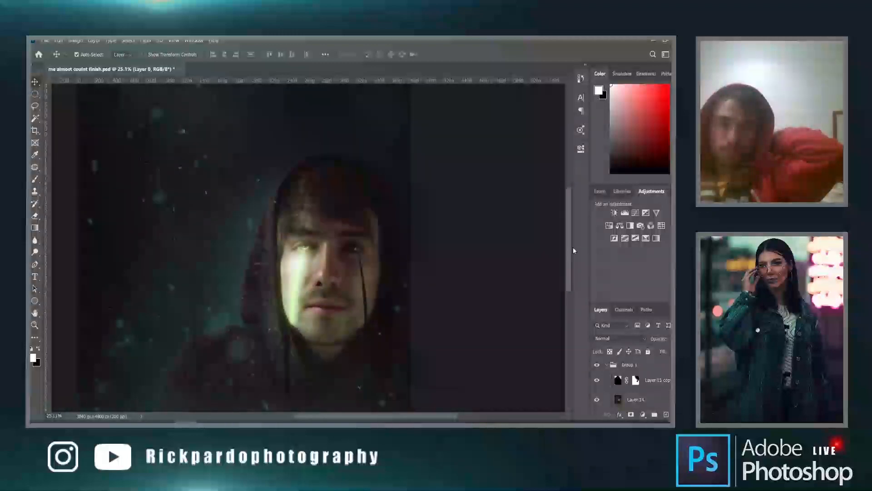
scroll(220, 187, down, 5)
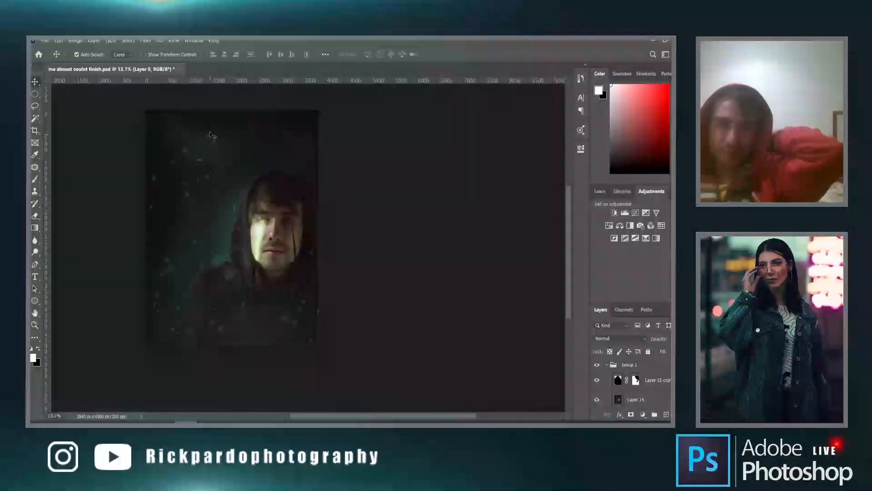
scroll(232, 245, up, 7)
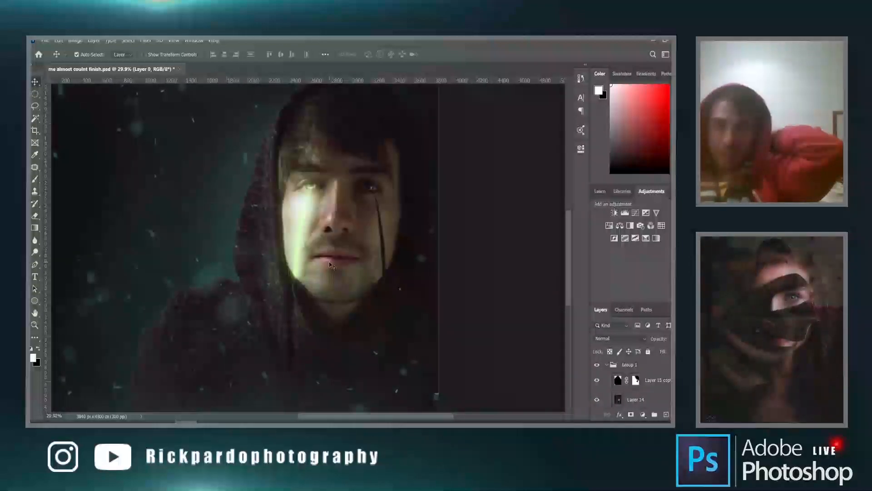